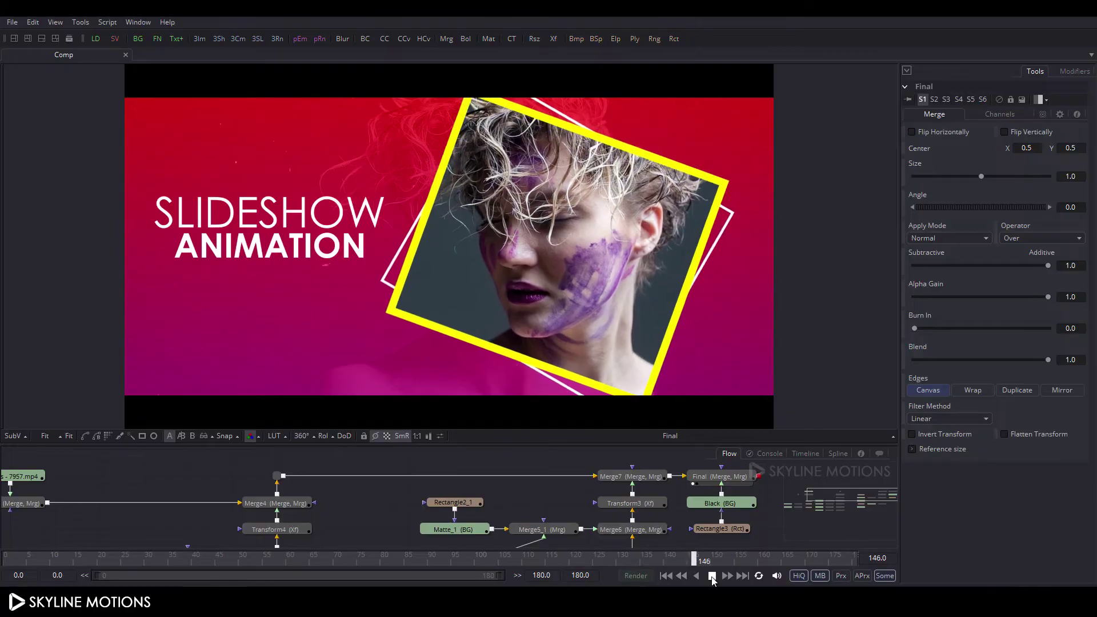
Stop the preview playback of the finished slideshow and create a new composition
left_click(712, 575)
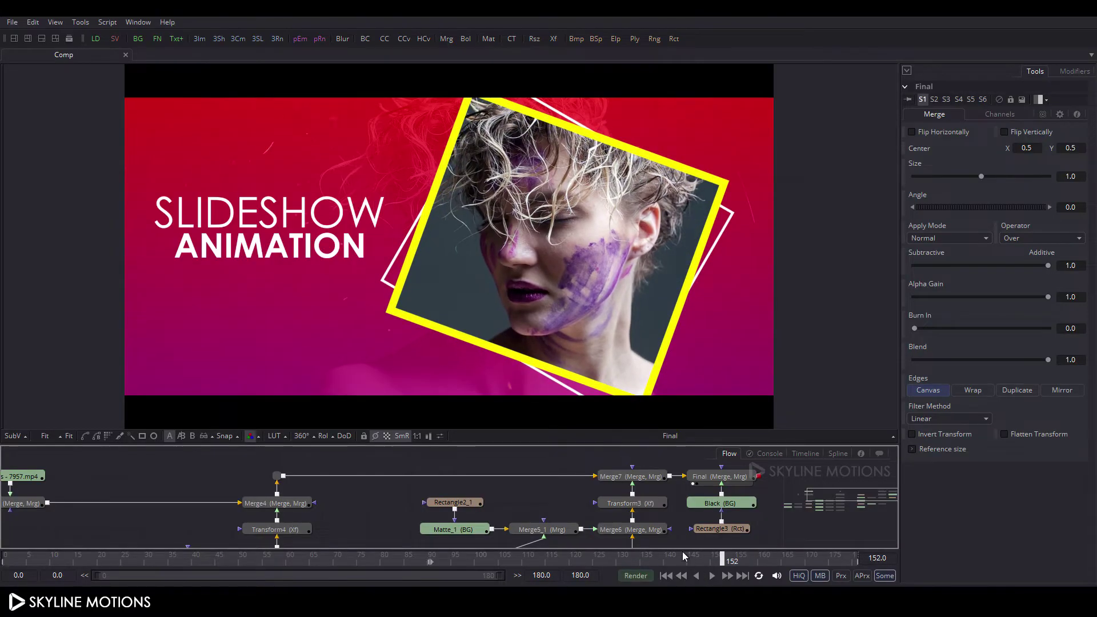
left_click(13, 23)
left_click(23, 41)
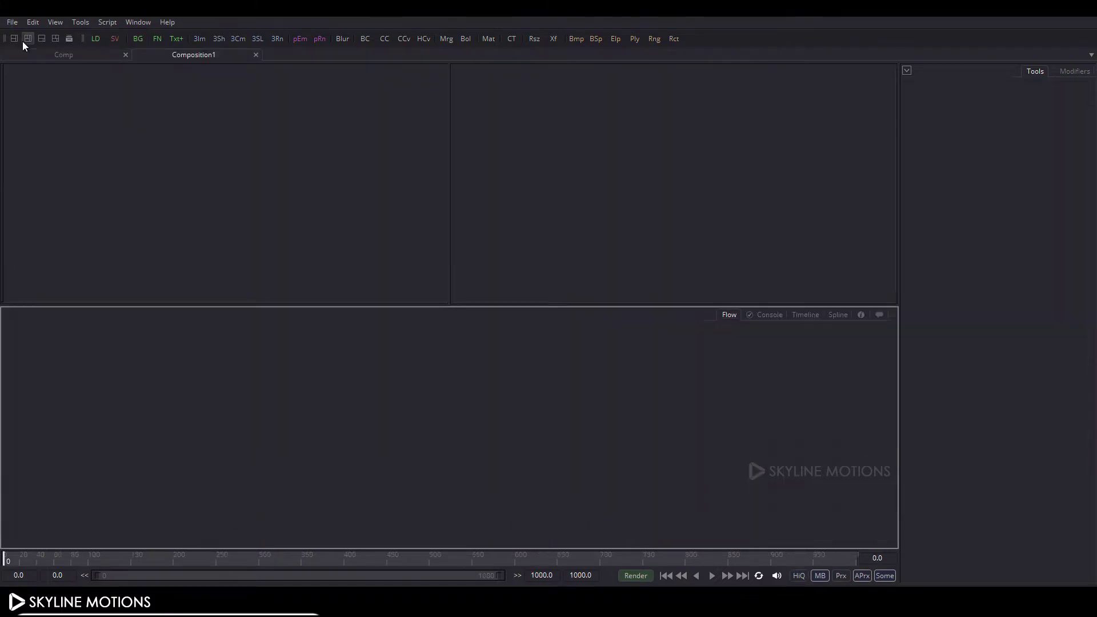
Check the new composition's frame format preferences for HDTV 1080 at 30 frames per second and save them
left_click(13, 24)
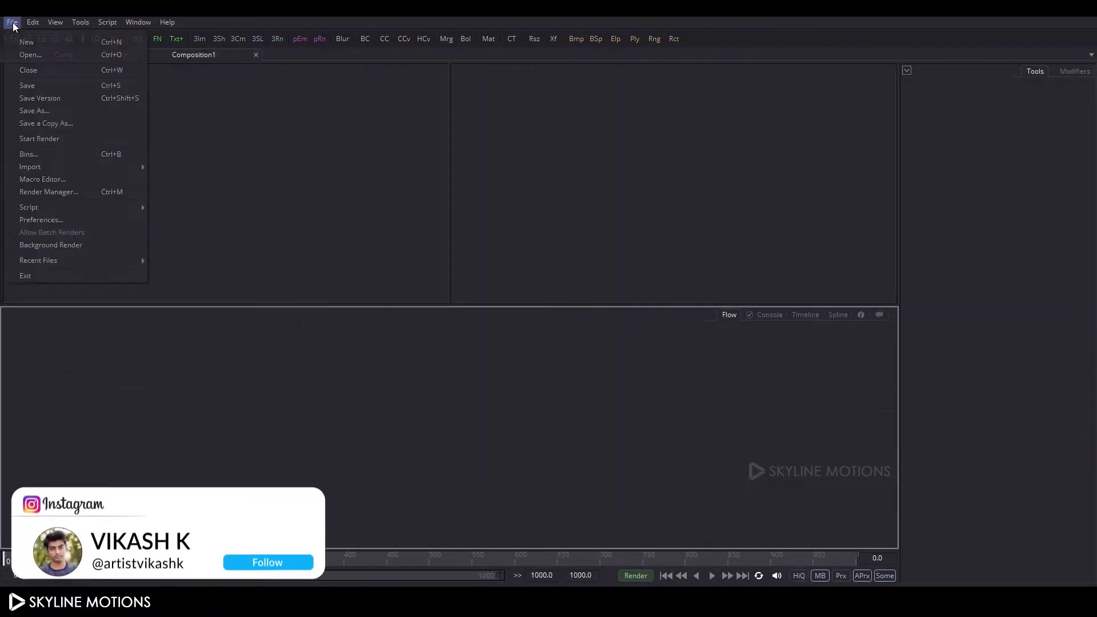
left_click(56, 221)
left_click(445, 216)
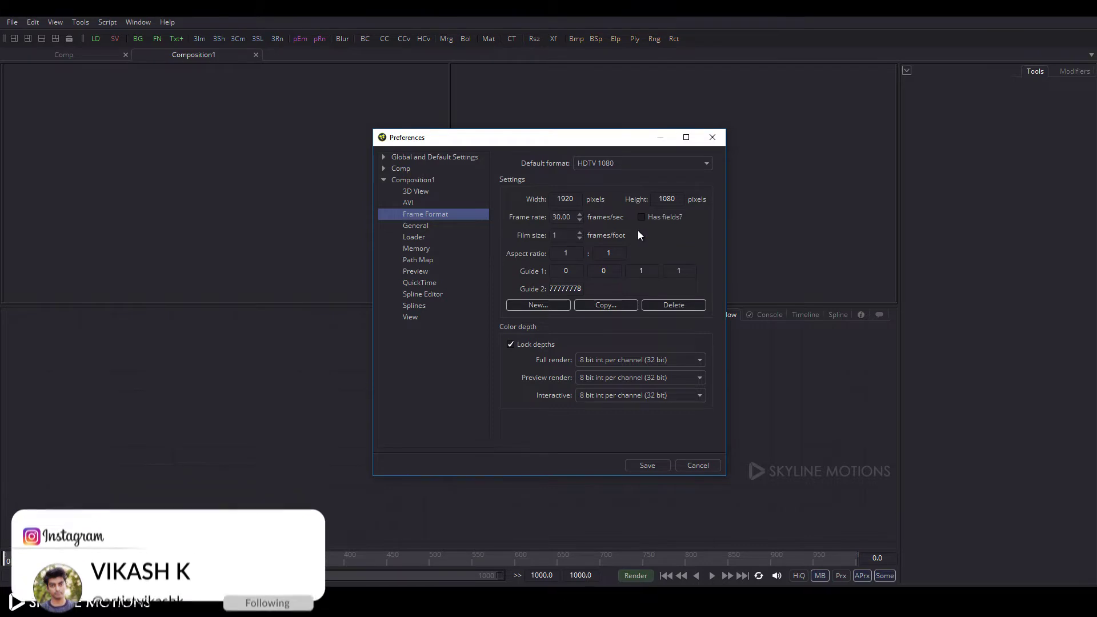
left_click(648, 464)
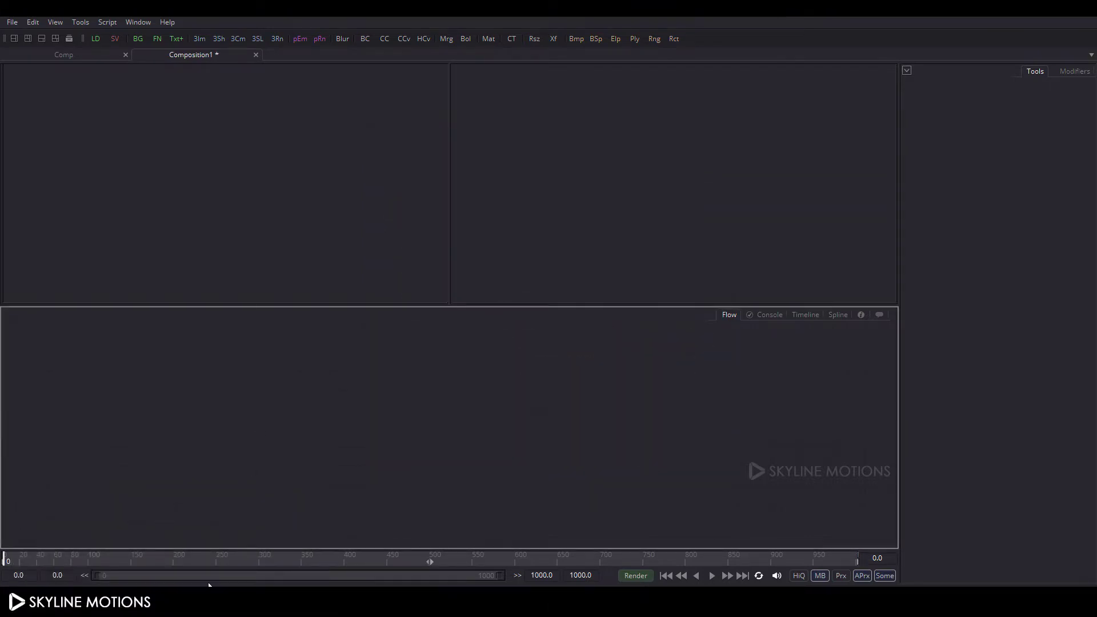
Import the image young-3178992_1920 from the Slideshow folder into the node flow, then put the folder window away
left_click(209, 605)
left_click(657, 323)
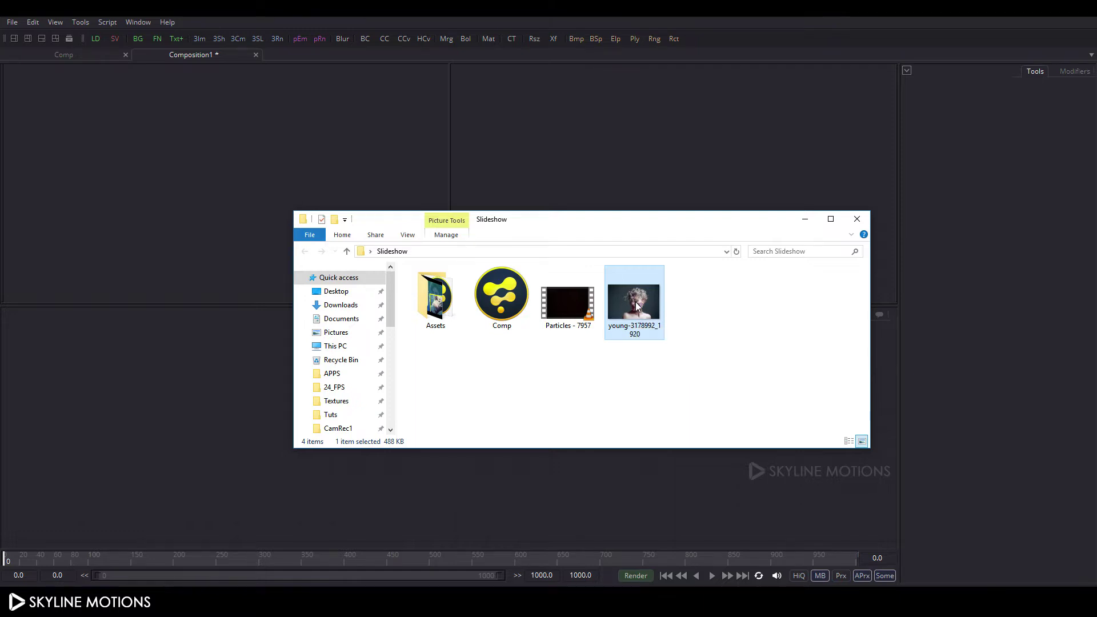
left_click_drag(637, 307, 119, 382)
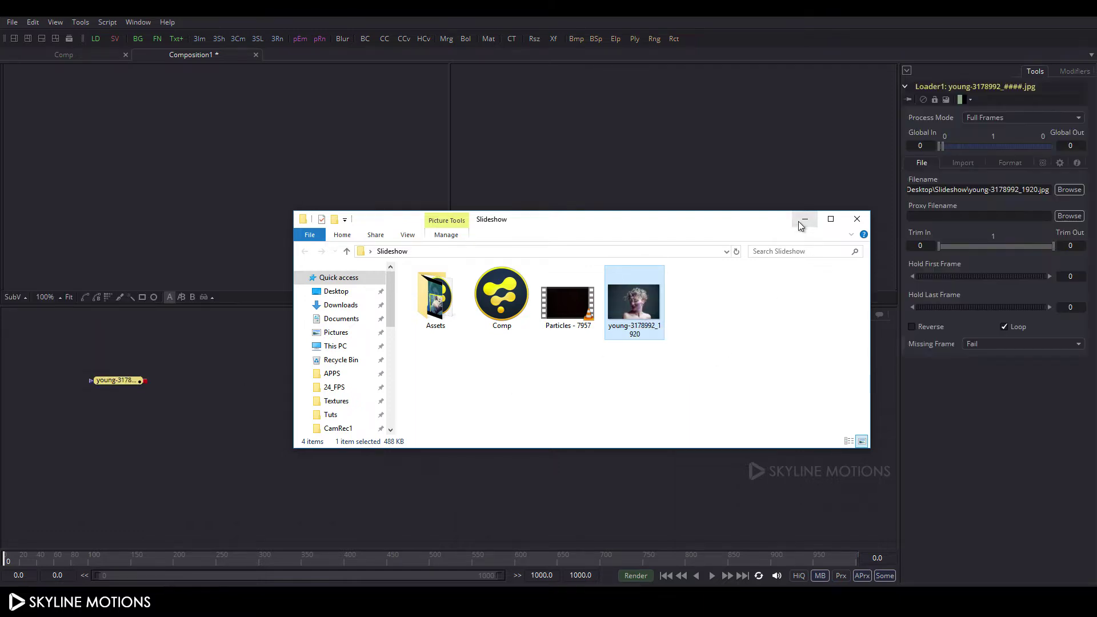
left_click(801, 223)
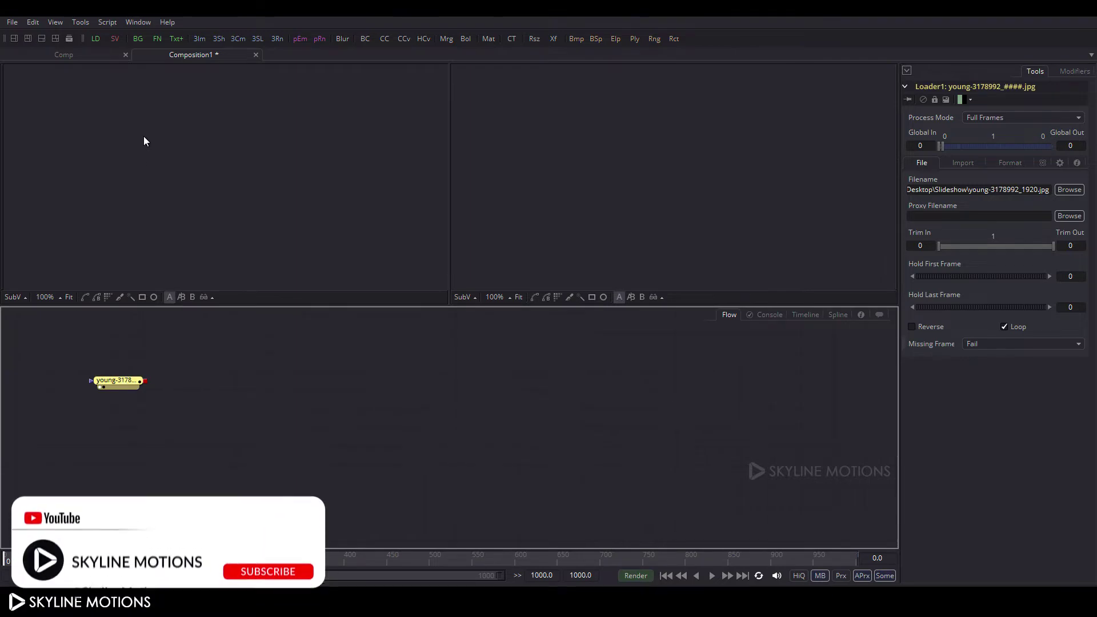
Display the loaded image in an enlarged single-viewer layout, fitted to the view
key("1")
left_click(14, 39)
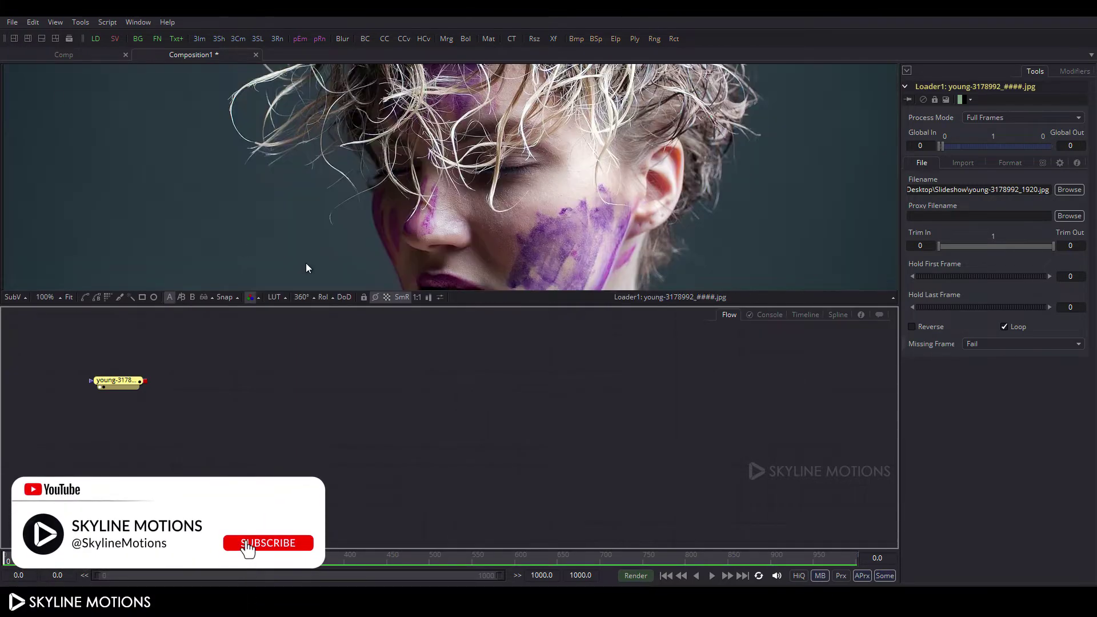
left_click(70, 296)
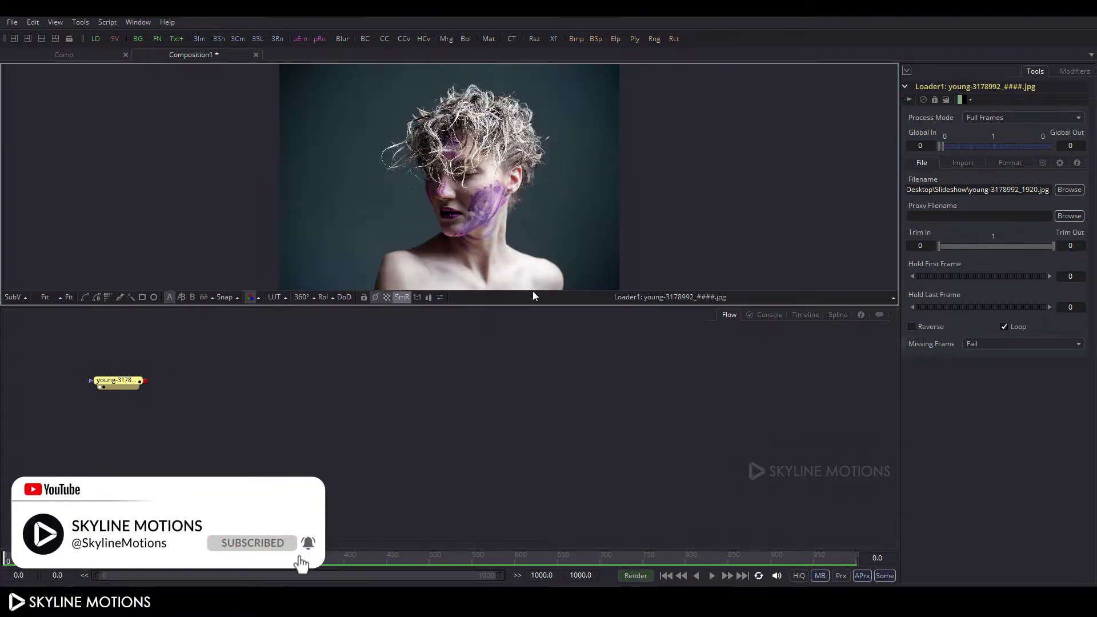
left_click_drag(468, 306, 471, 366)
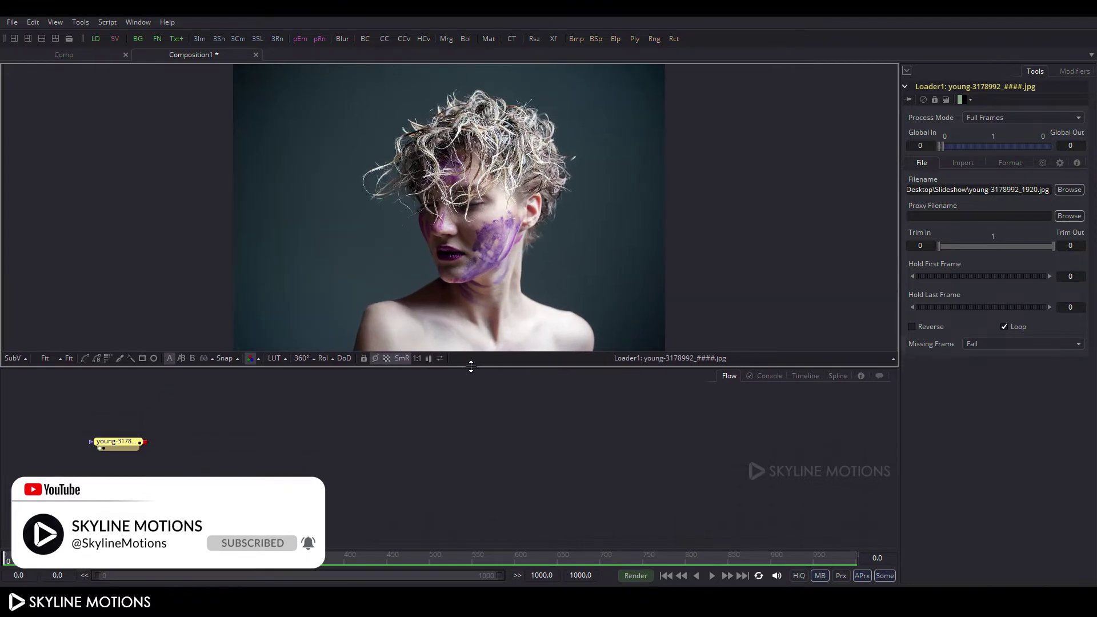
Rename the image loader node to Image
left_click(104, 442)
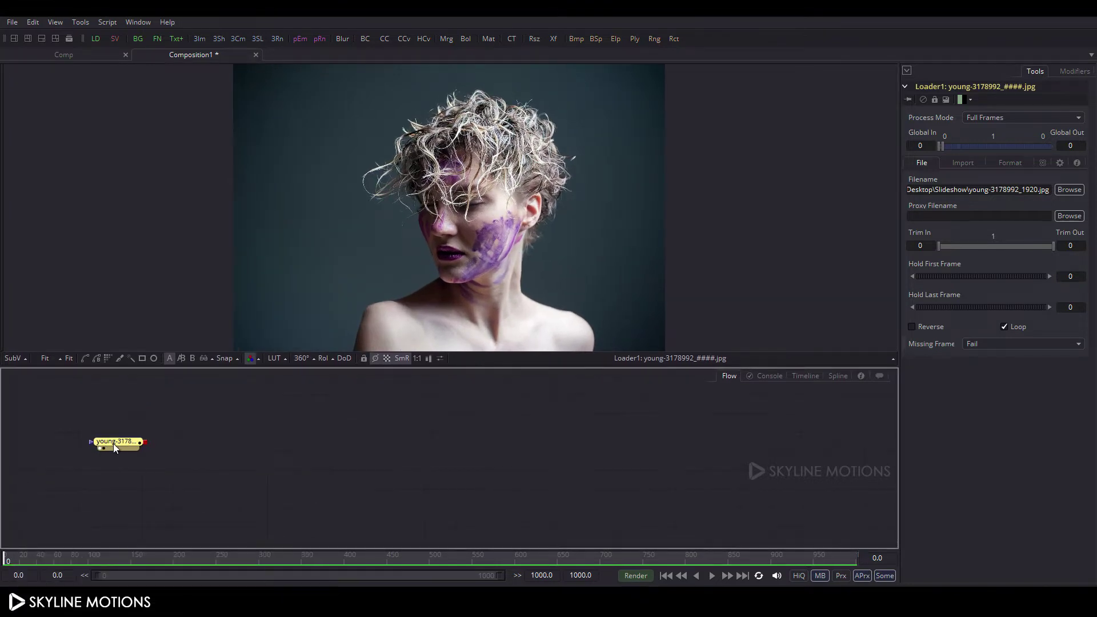
mouse_move(114, 445)
key("F2")
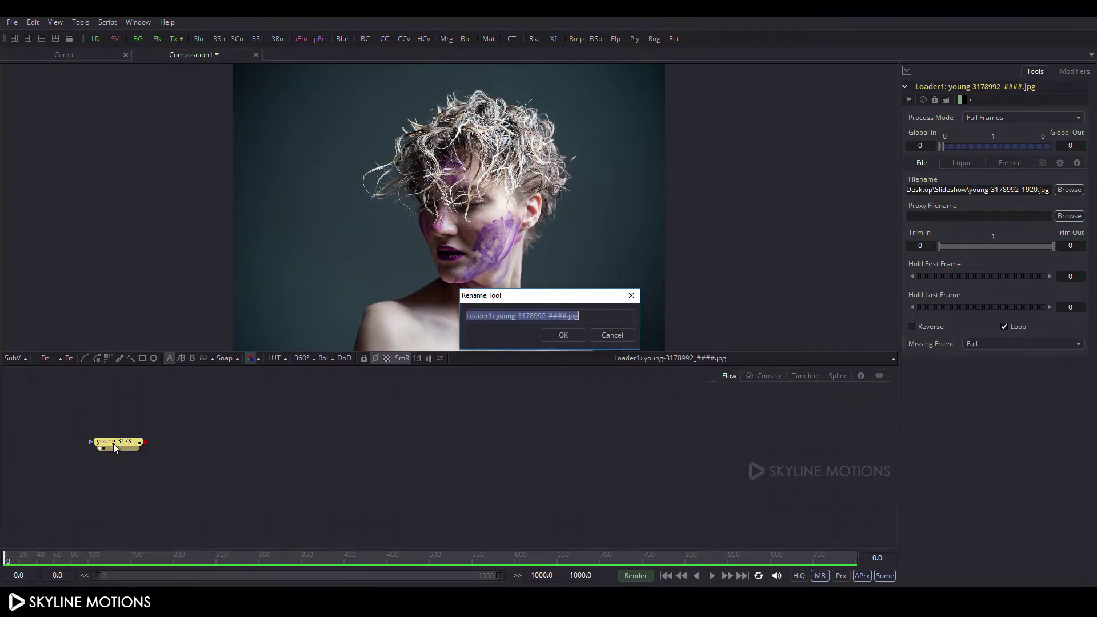
type("Image")
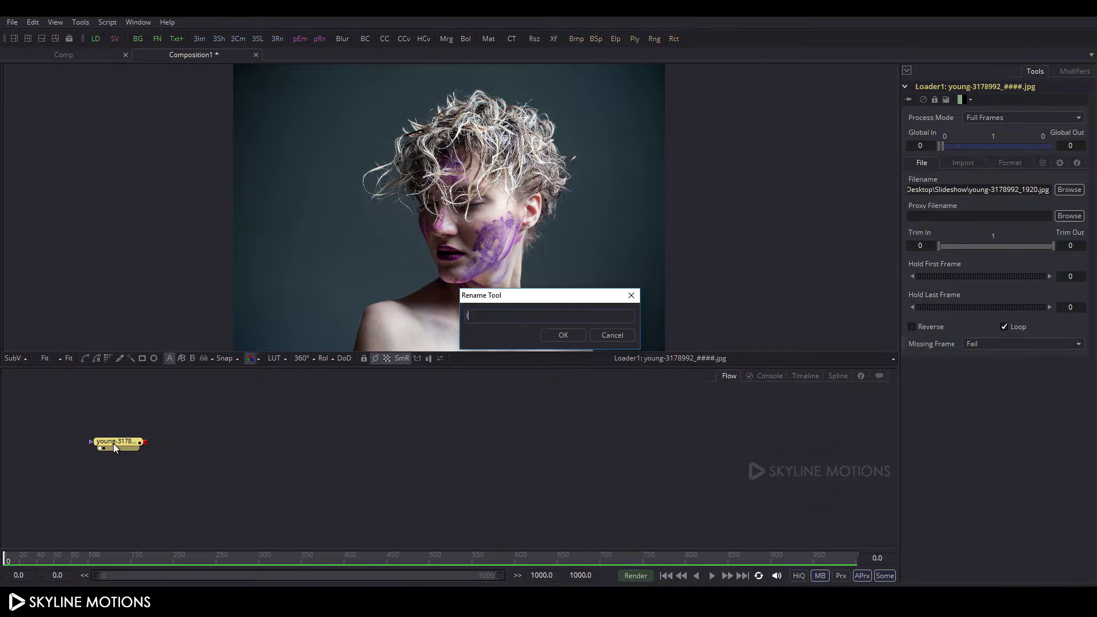
key("Return")
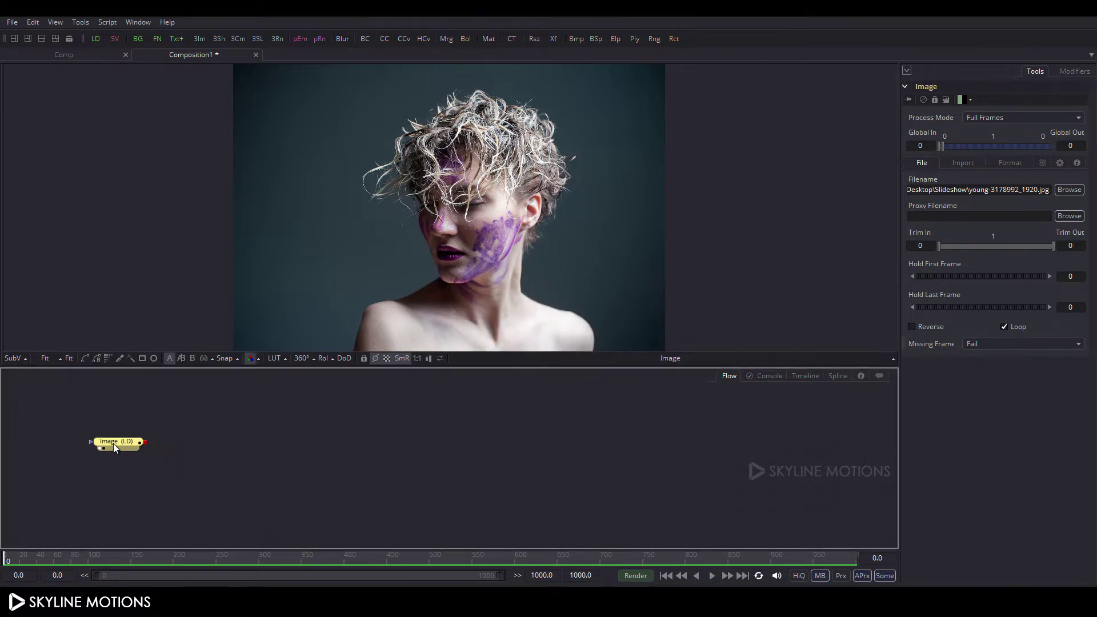
Add a Crop node after the Image node, view it, and set its Y Offset to 77
key("ctrl+space")
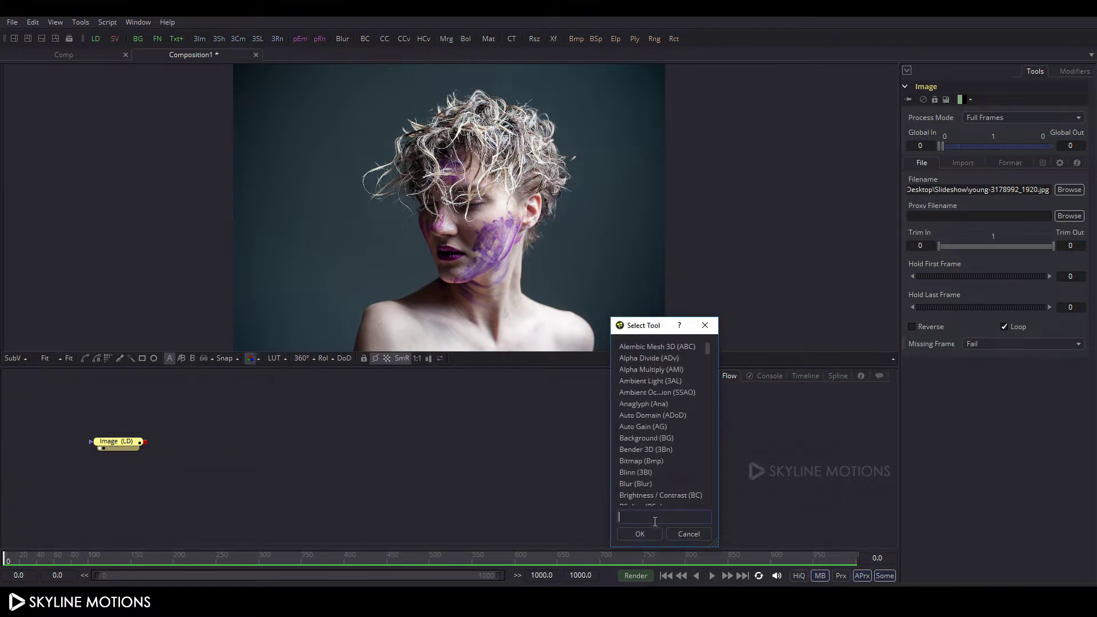
type("crop")
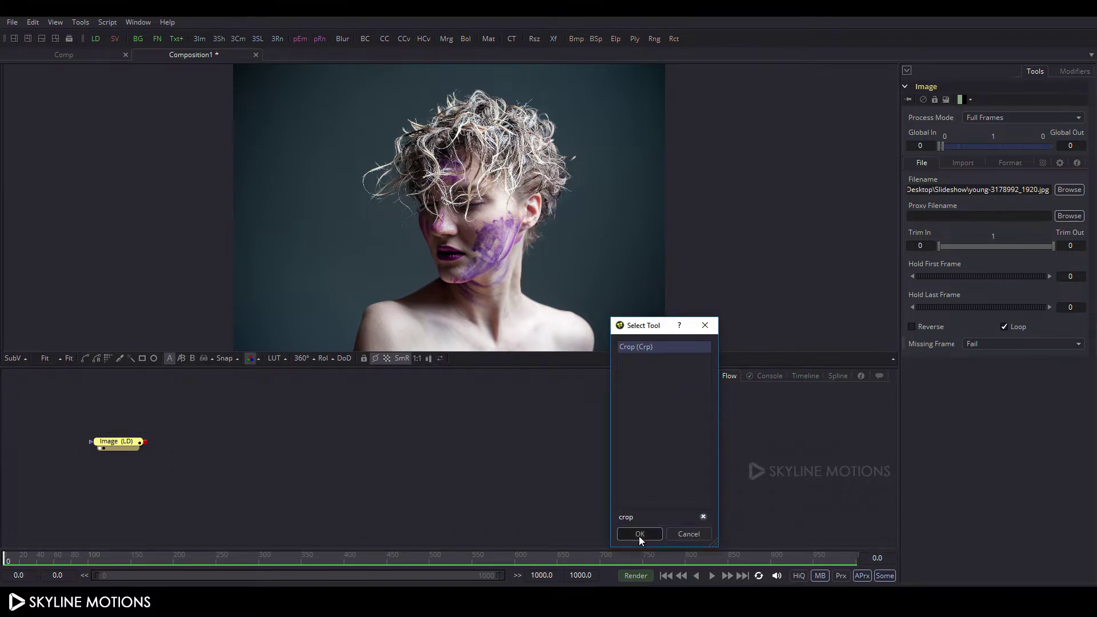
left_click(639, 535)
left_click_drag(180, 444, 244, 197)
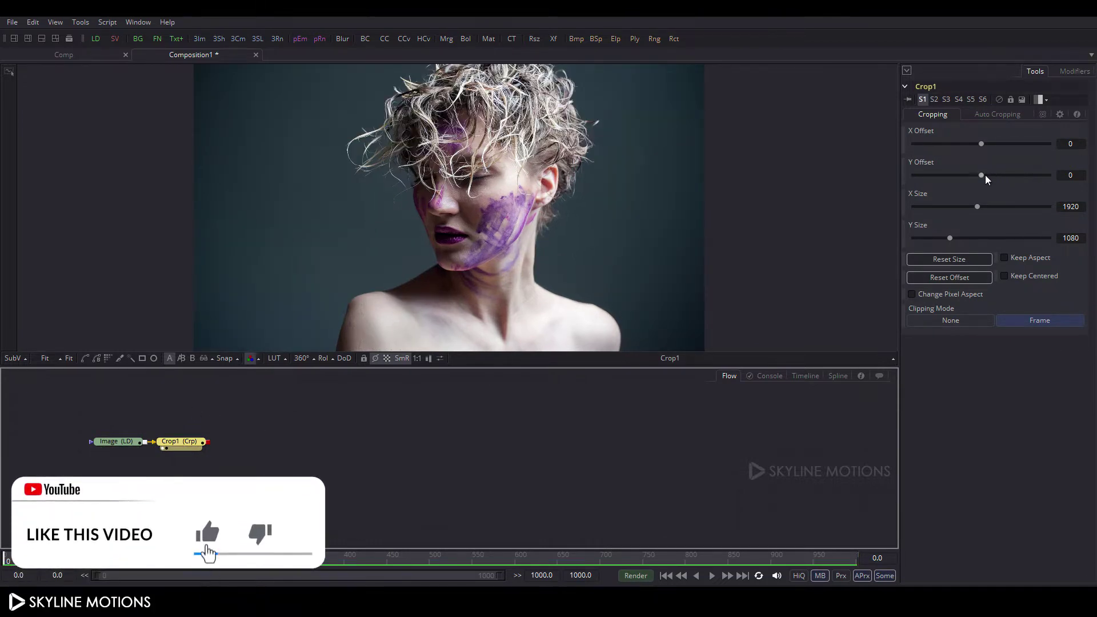
left_click_drag(987, 176, 990, 176)
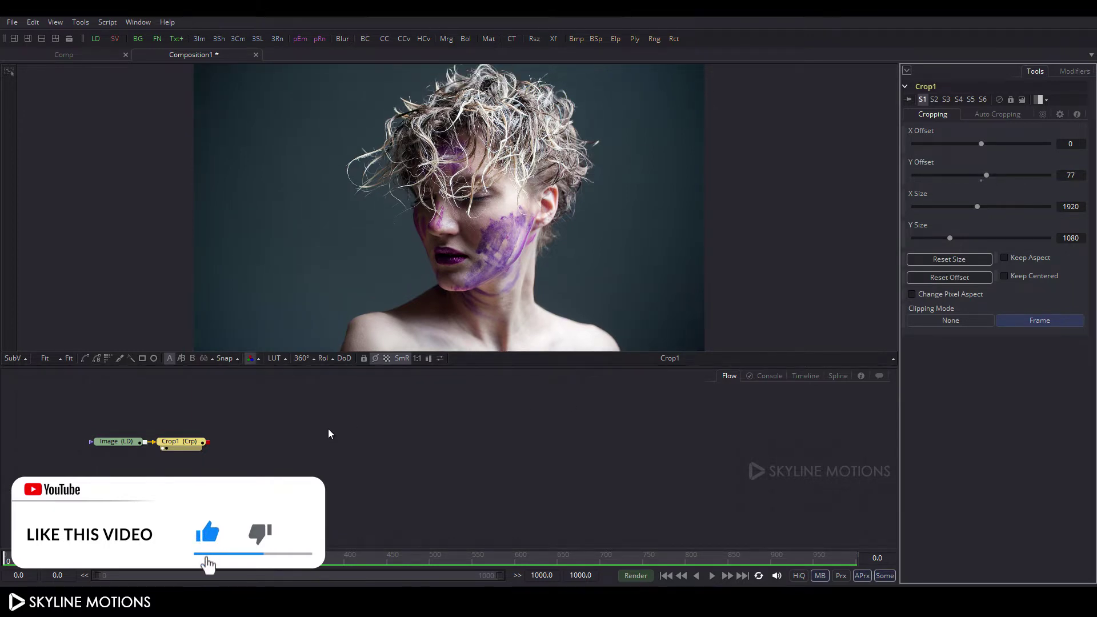
Turn on arranging tools to the grid and align the Image and Crop nodes in a row
scroll(243, 443, "up", 2)
left_click_drag(240, 427, 272, 437)
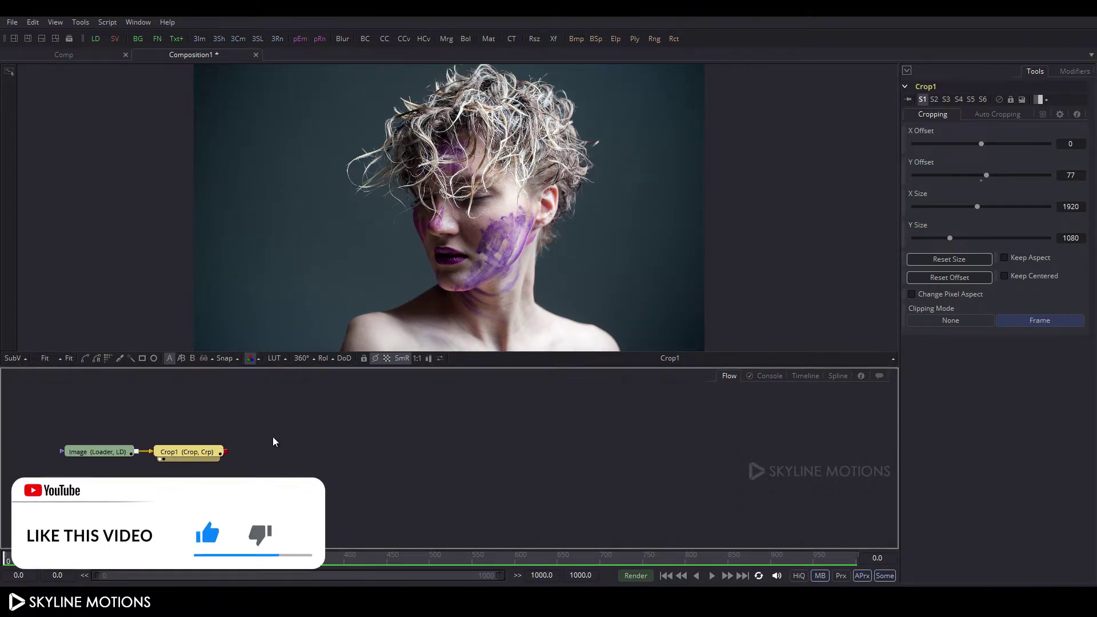
left_click(305, 437)
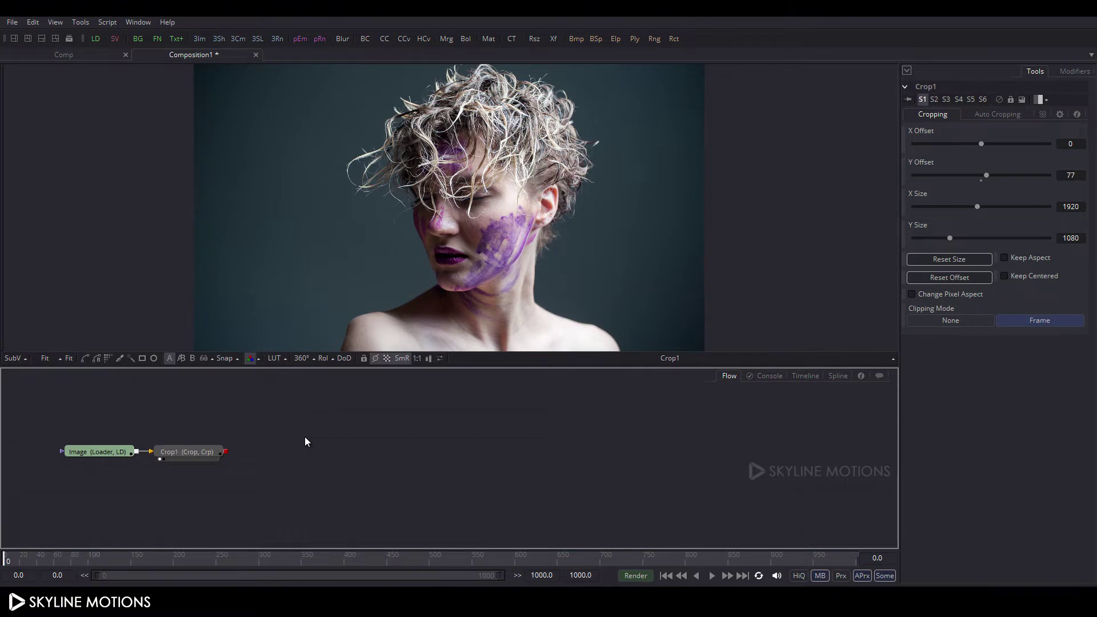
right_click(305, 438)
mouse_move(394, 265)
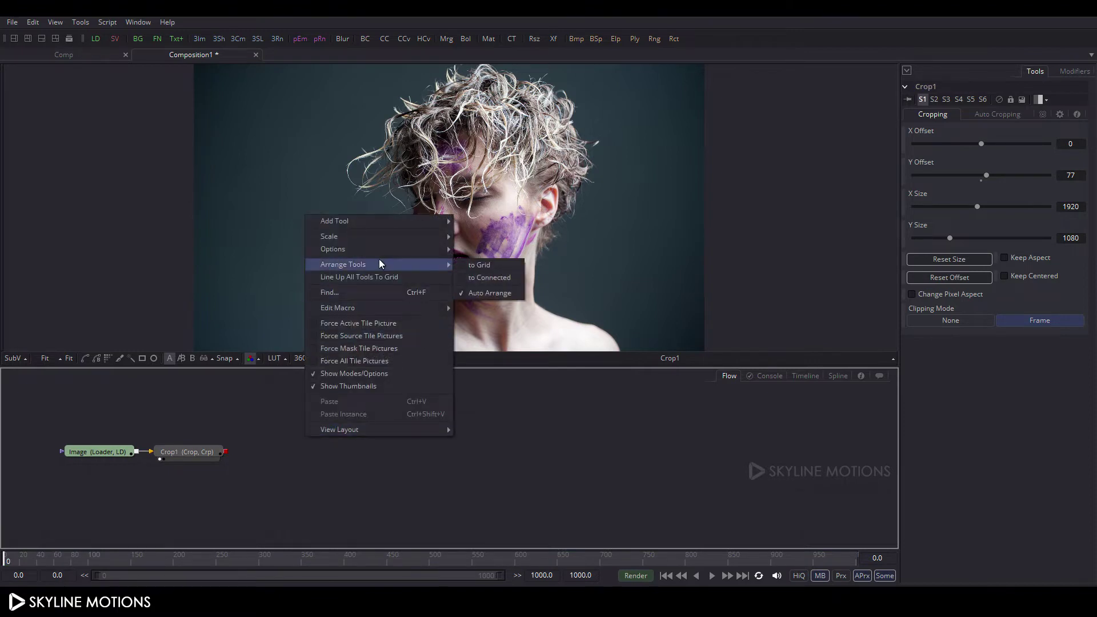
left_click(483, 265)
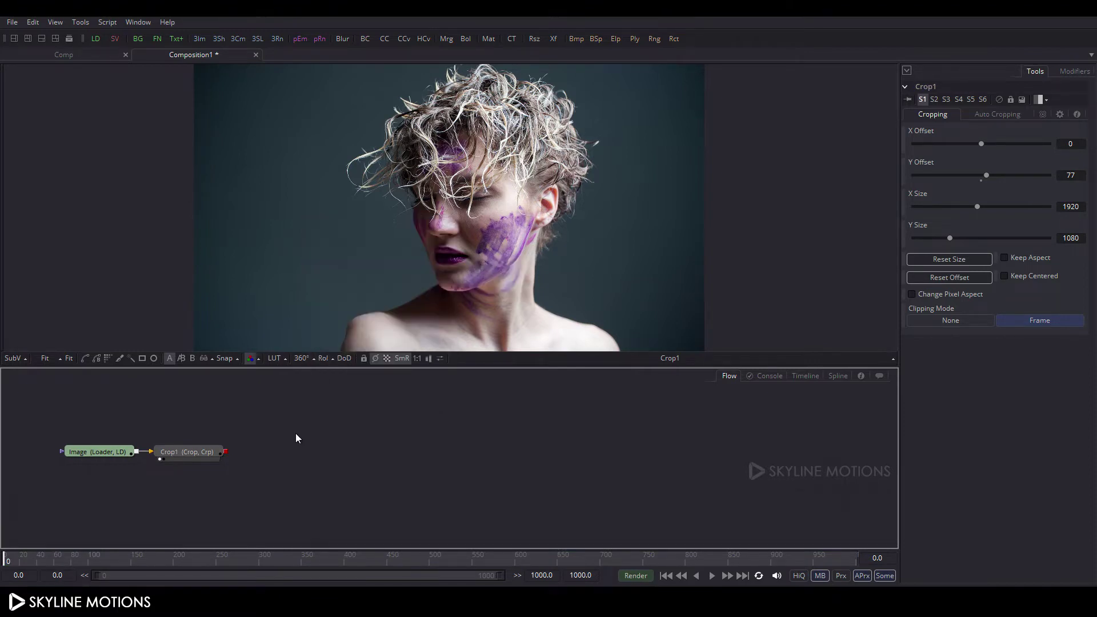
left_click_drag(111, 453, 102, 467)
left_click_drag(192, 453, 182, 466)
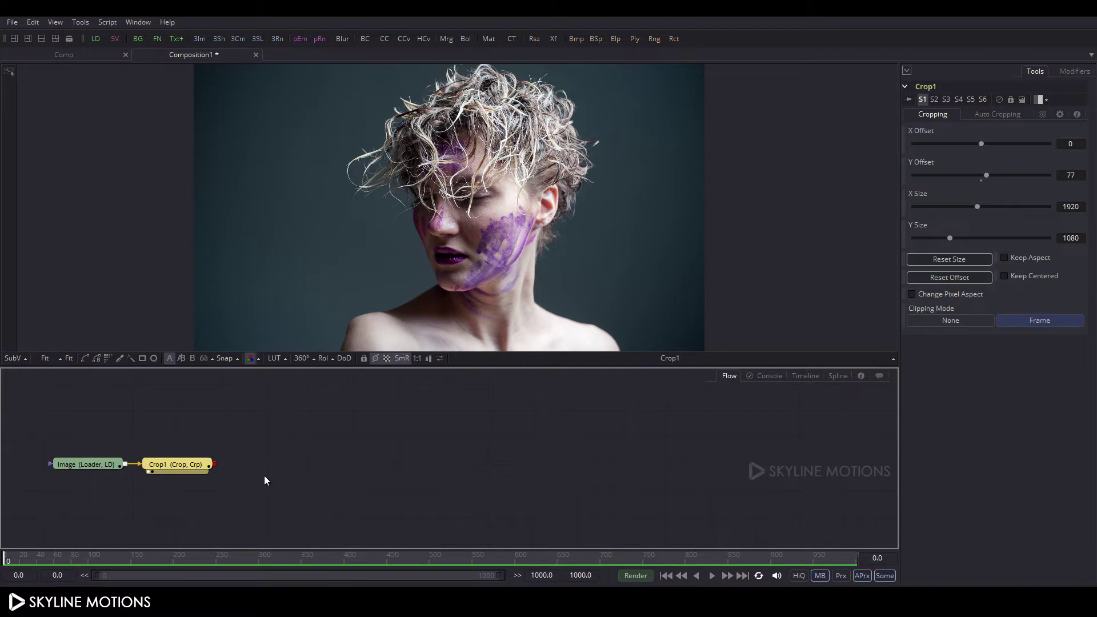
Add a Background node beside the Crop node and rename it Color
left_click(276, 465)
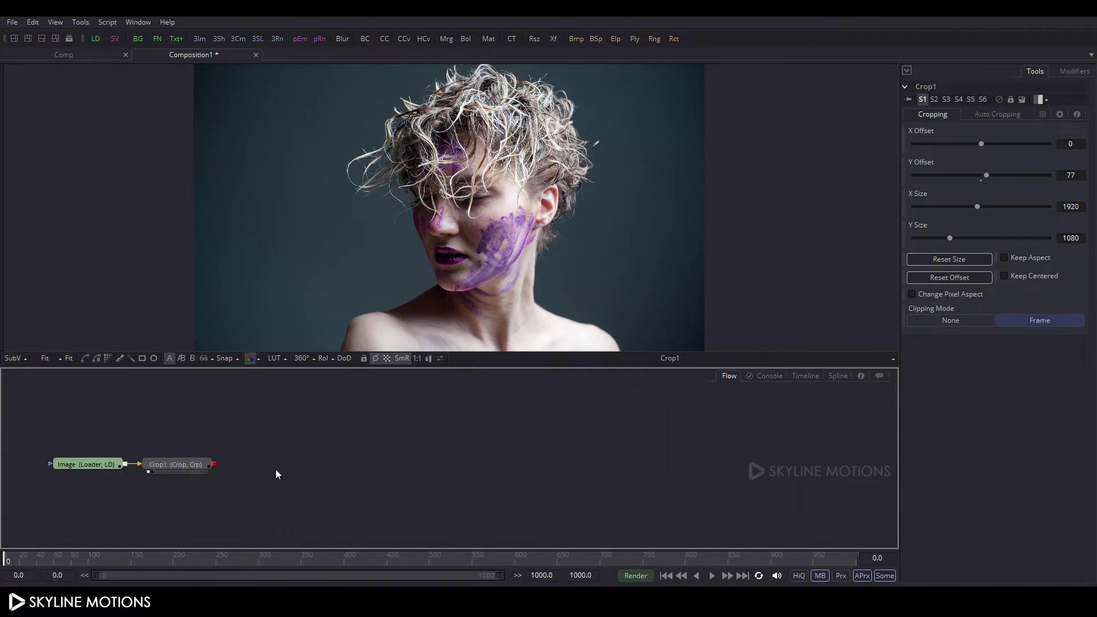
left_click(137, 39)
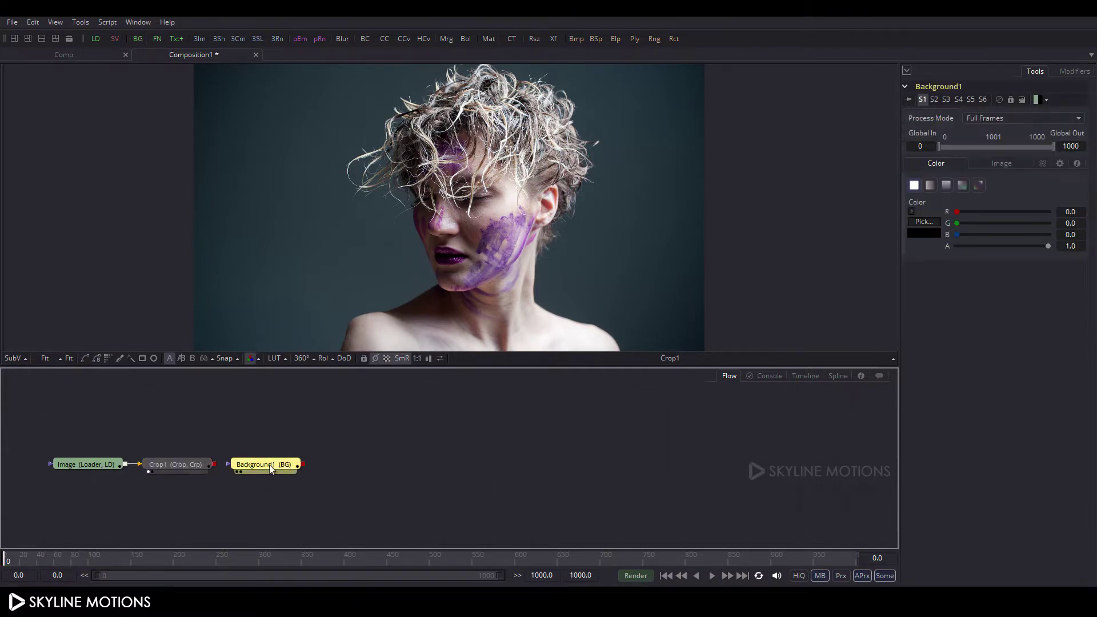
left_click_drag(270, 467, 302, 464)
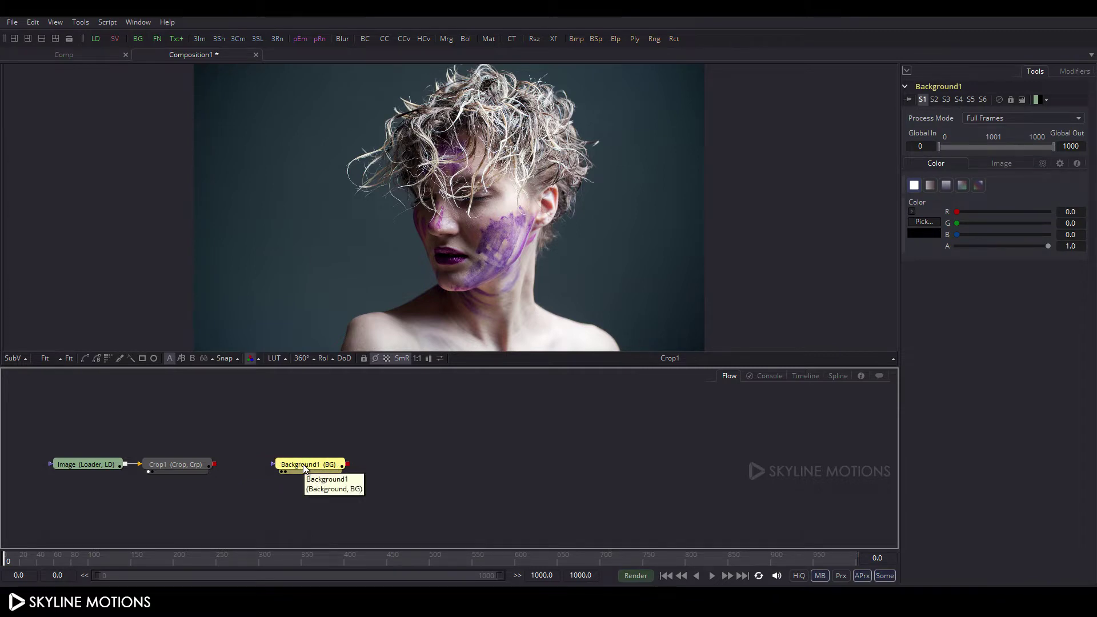
key("F2")
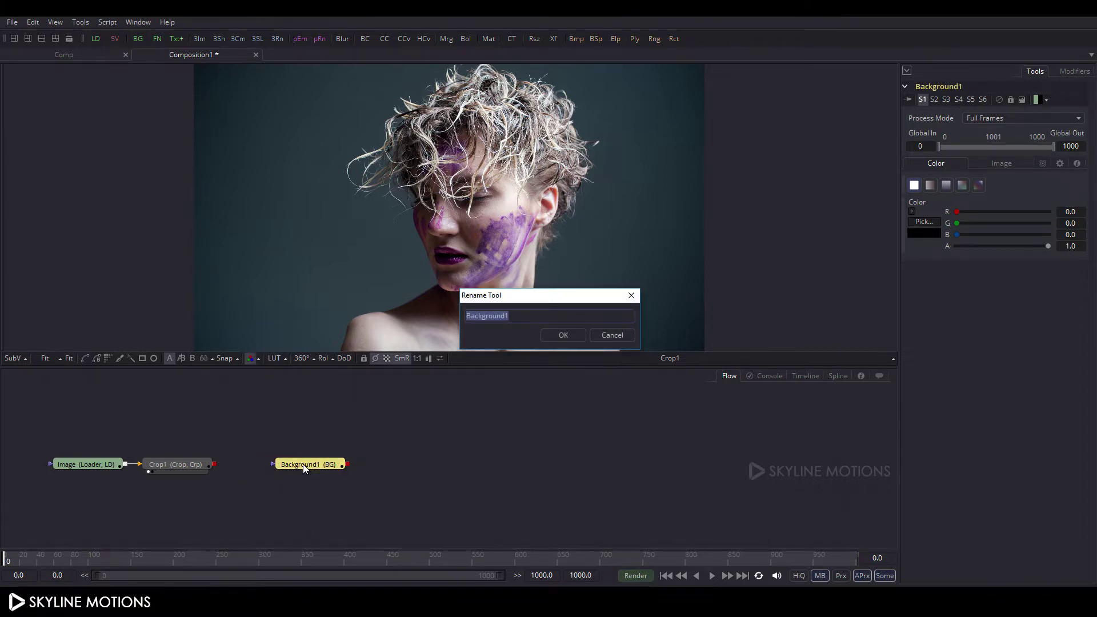
key("BackSpace")
type("Color")
key("Return")
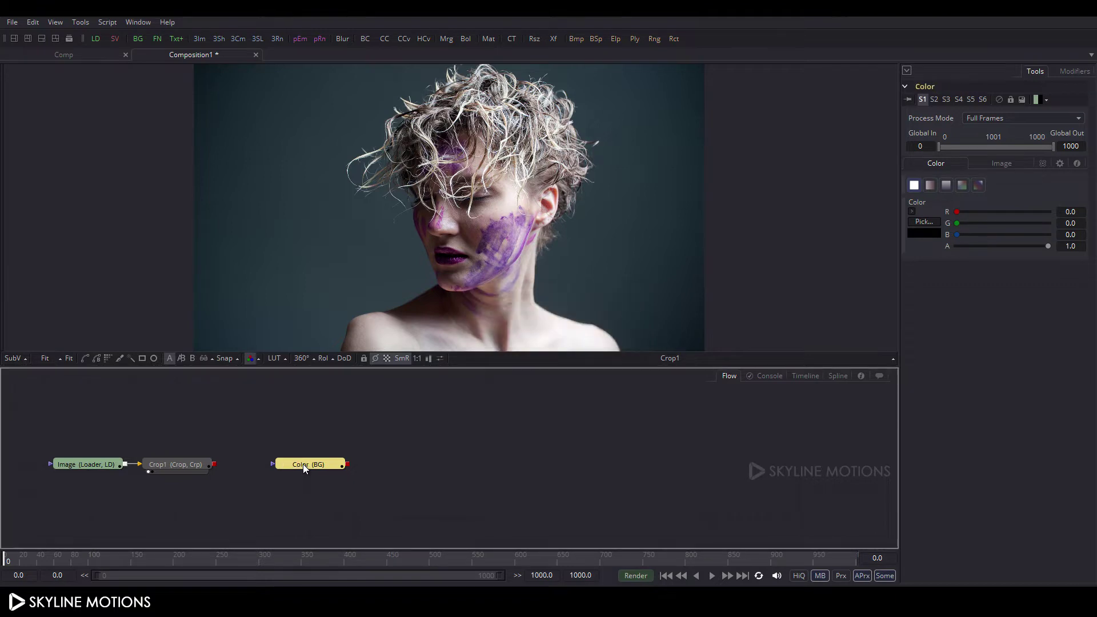
Place Color above the Image node and merge the cropped image over it with a Merge node shown in the viewer
left_click_drag(303, 464, 80, 437)
left_click(156, 429)
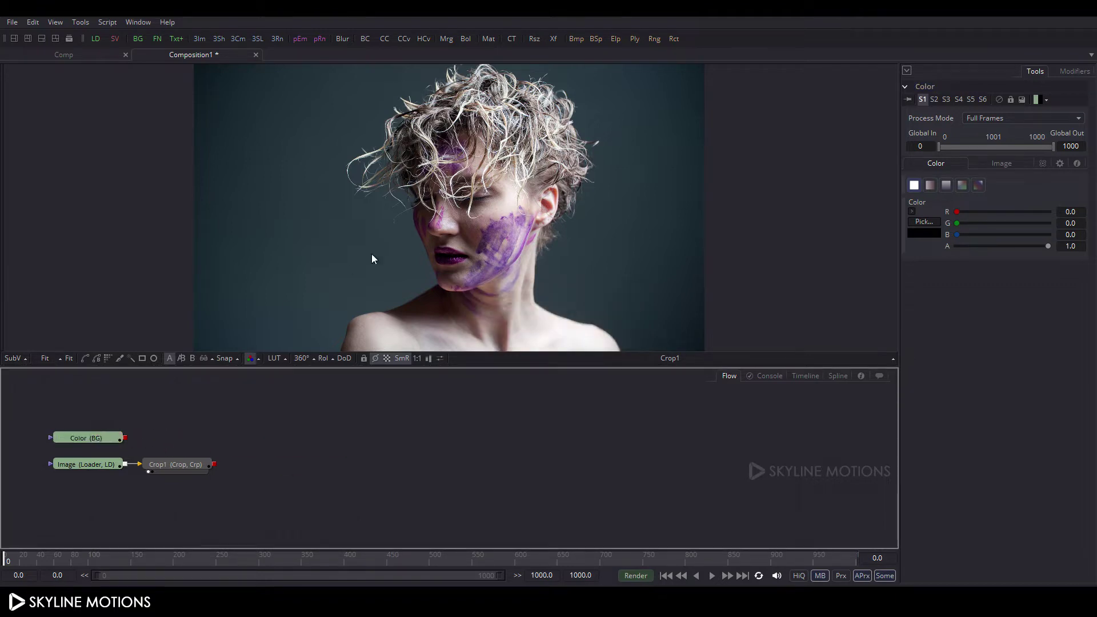
left_click(447, 39)
left_click_drag(173, 438, 93, 439)
left_click_drag(207, 439, 224, 204)
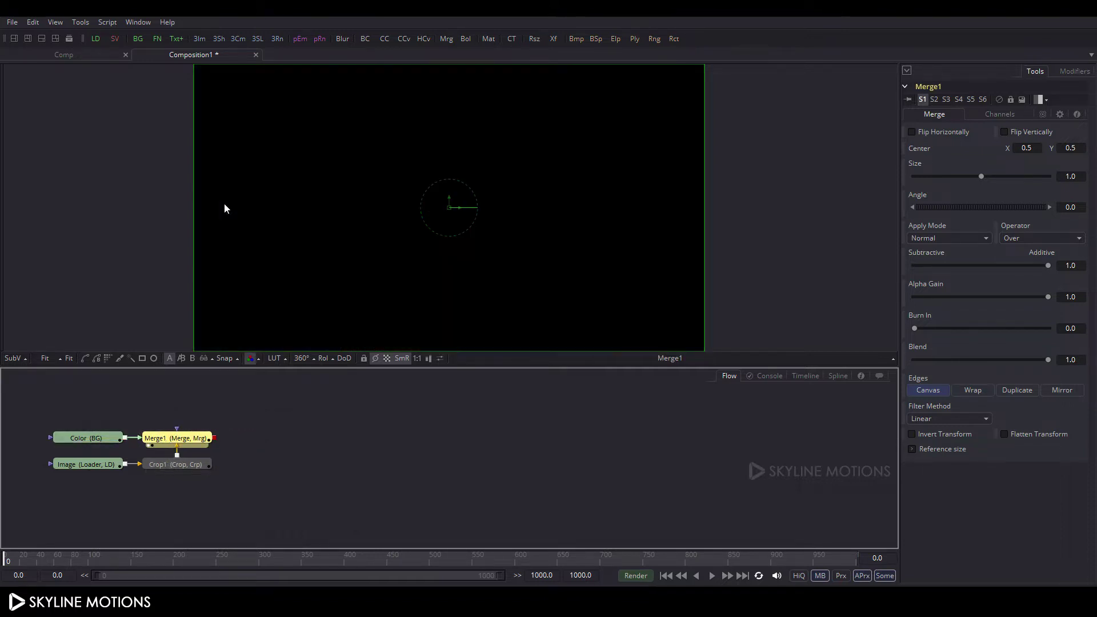
Switch the Color node to a vertical gradient and set its top color to red (#ff0000)
left_click(88, 438)
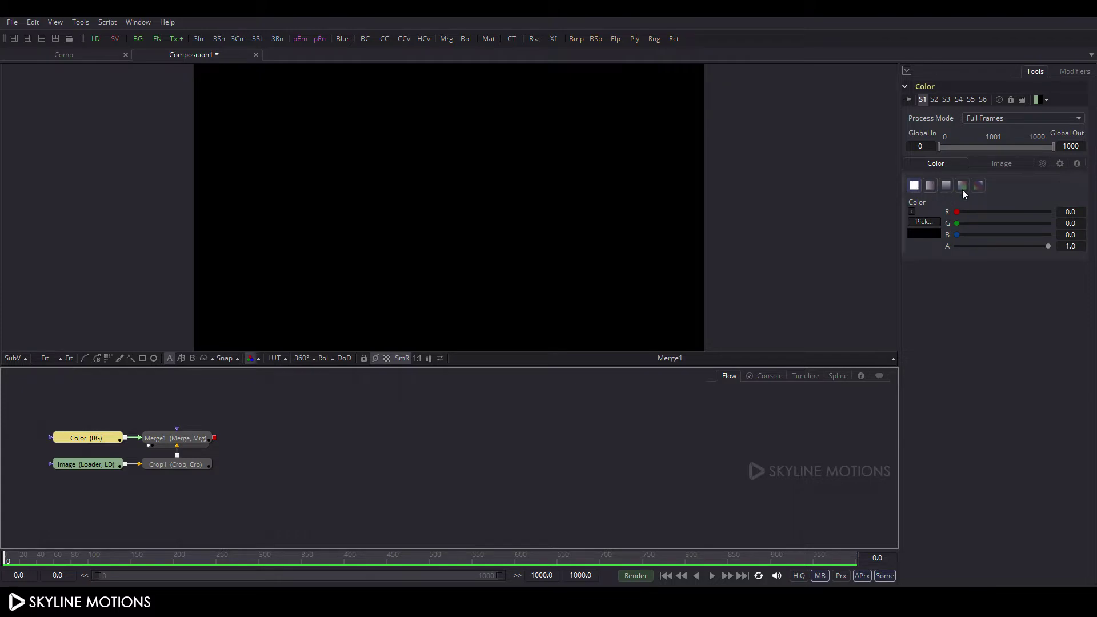
left_click(947, 186)
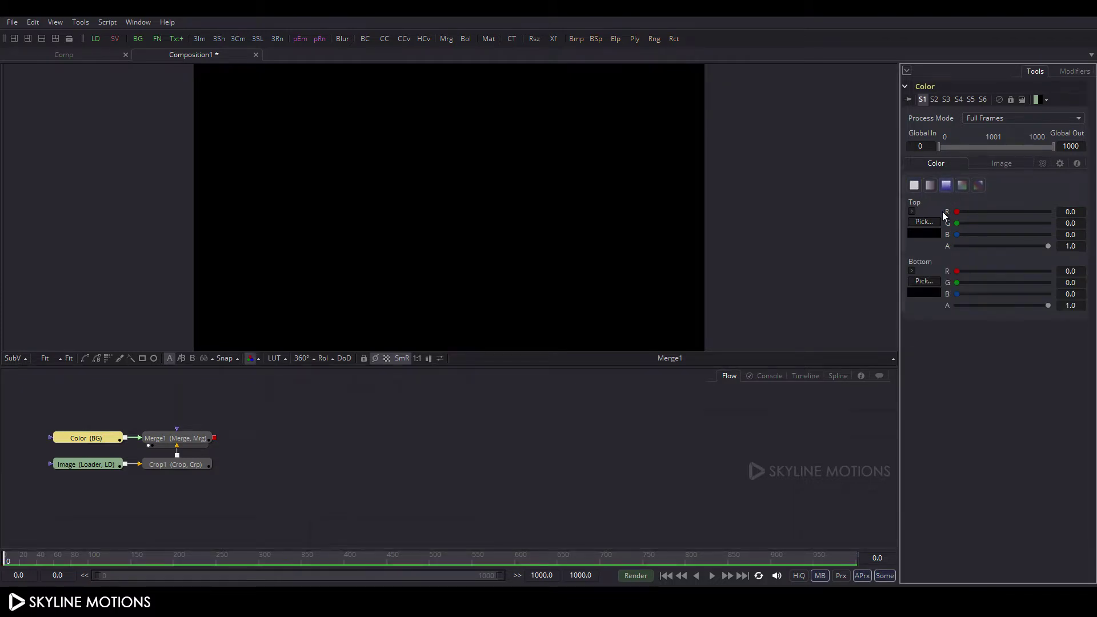
left_click(924, 222)
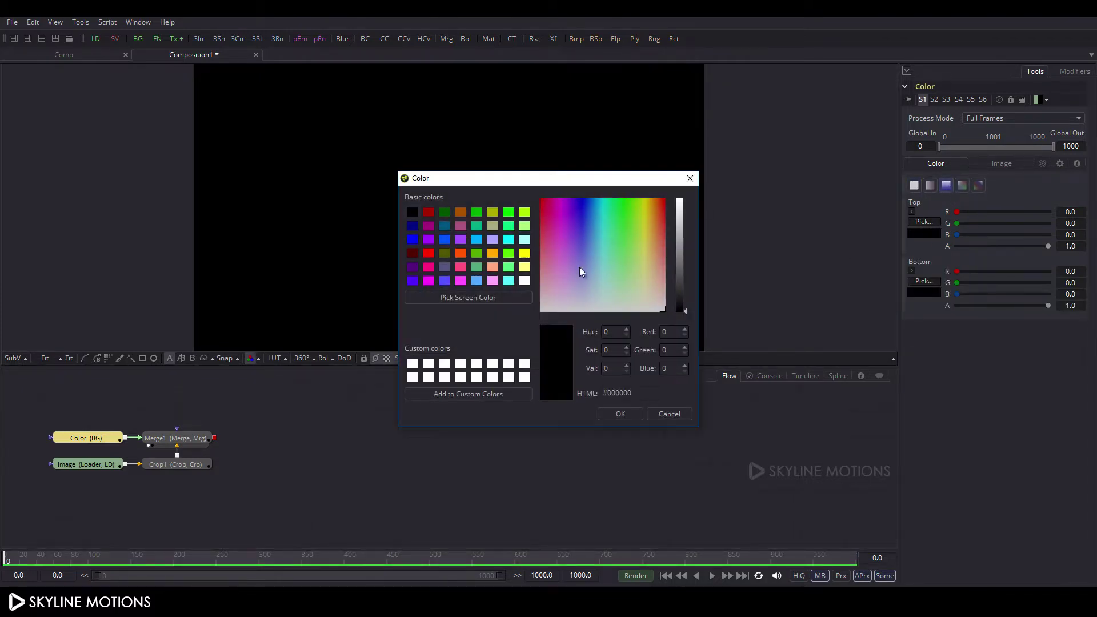
left_click(429, 254)
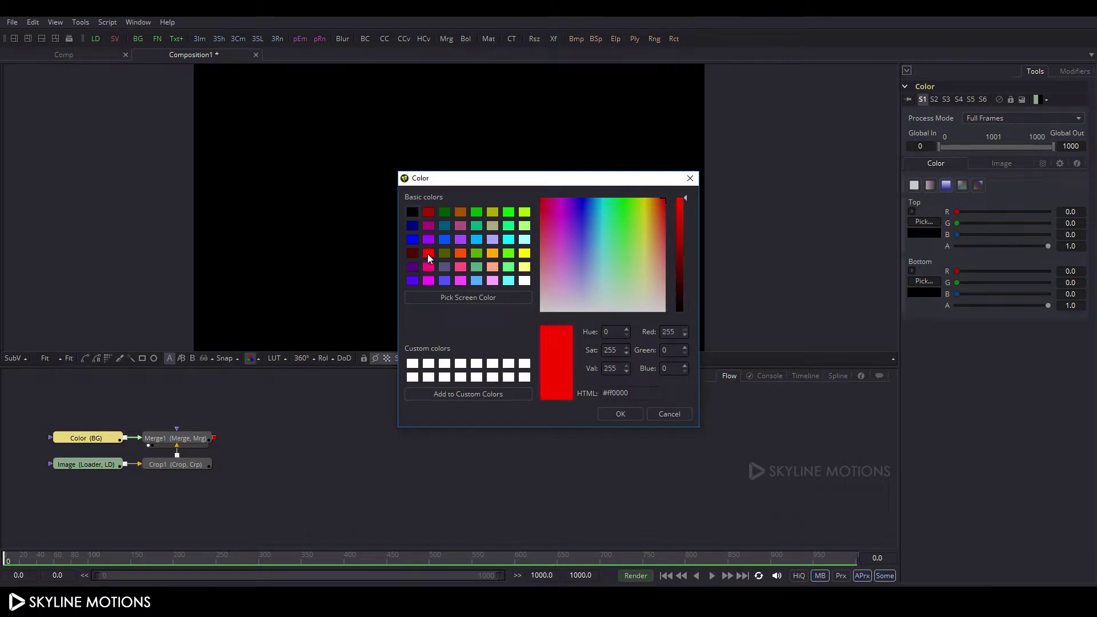
left_click(612, 413)
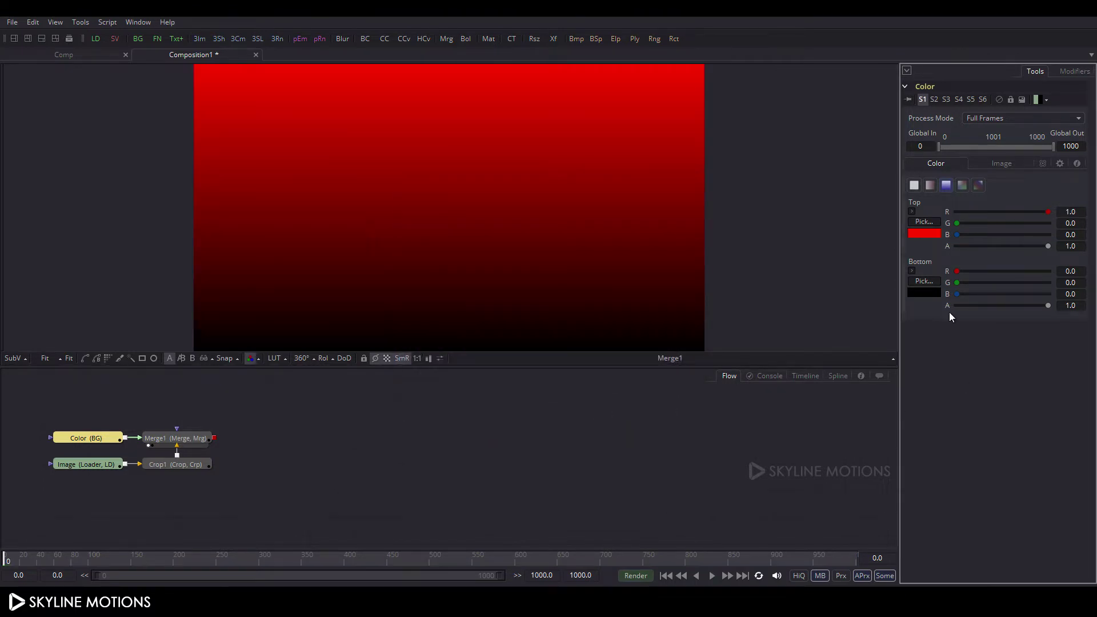
Set the gradient's bottom color to the dark magenta basic swatch
left_click(923, 281)
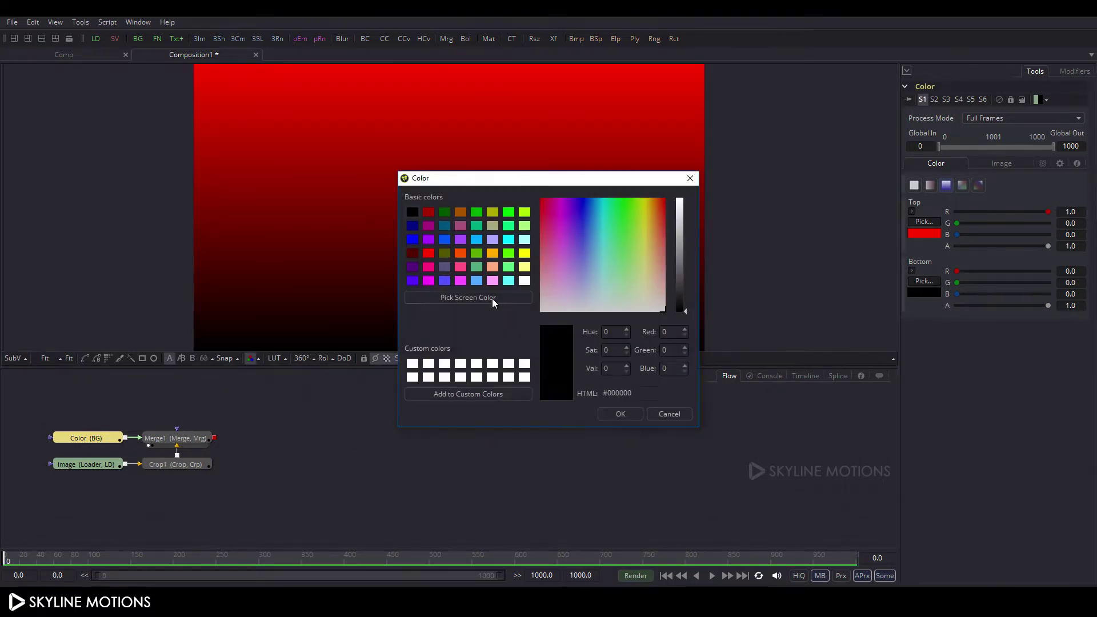
left_click(429, 226)
left_click(612, 413)
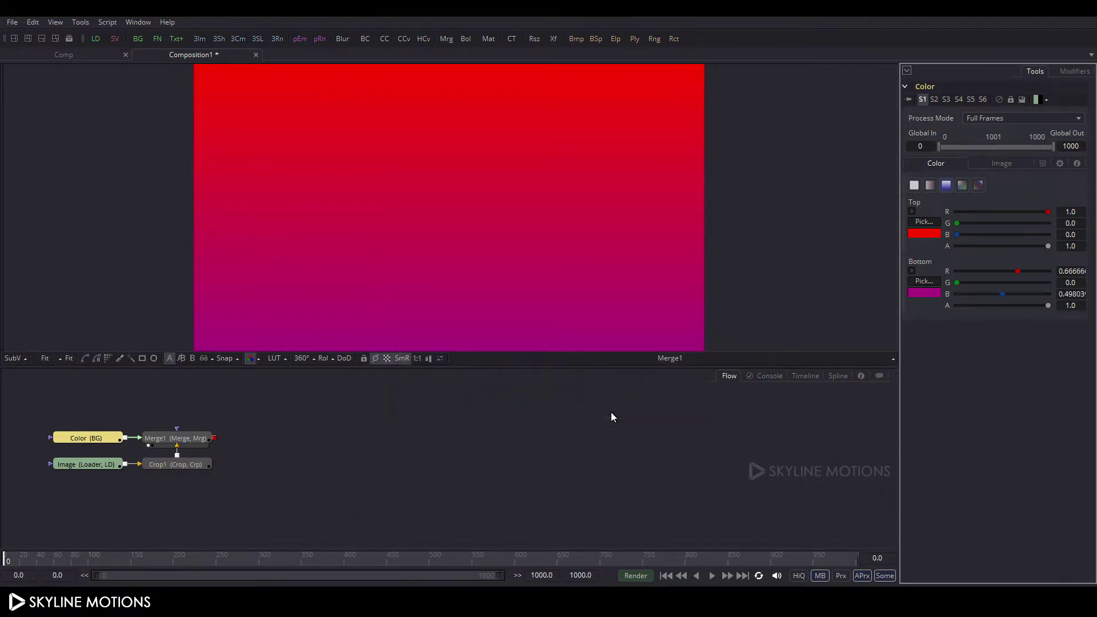
Set the Blend of Merge1 to 0.8
left_click(183, 442)
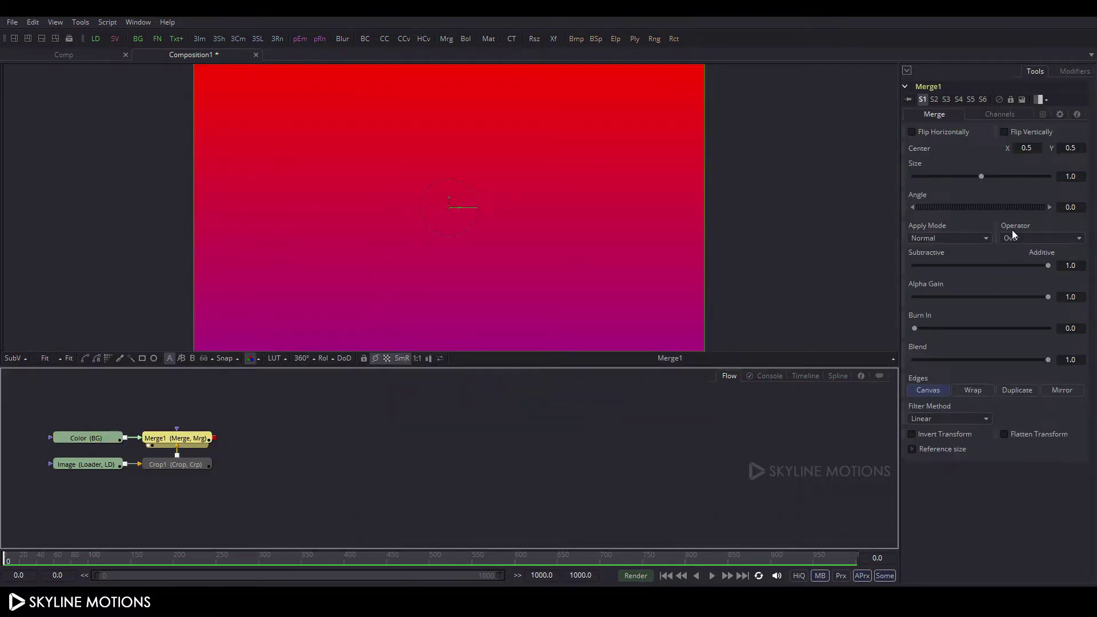
left_click(1070, 359)
type(".8")
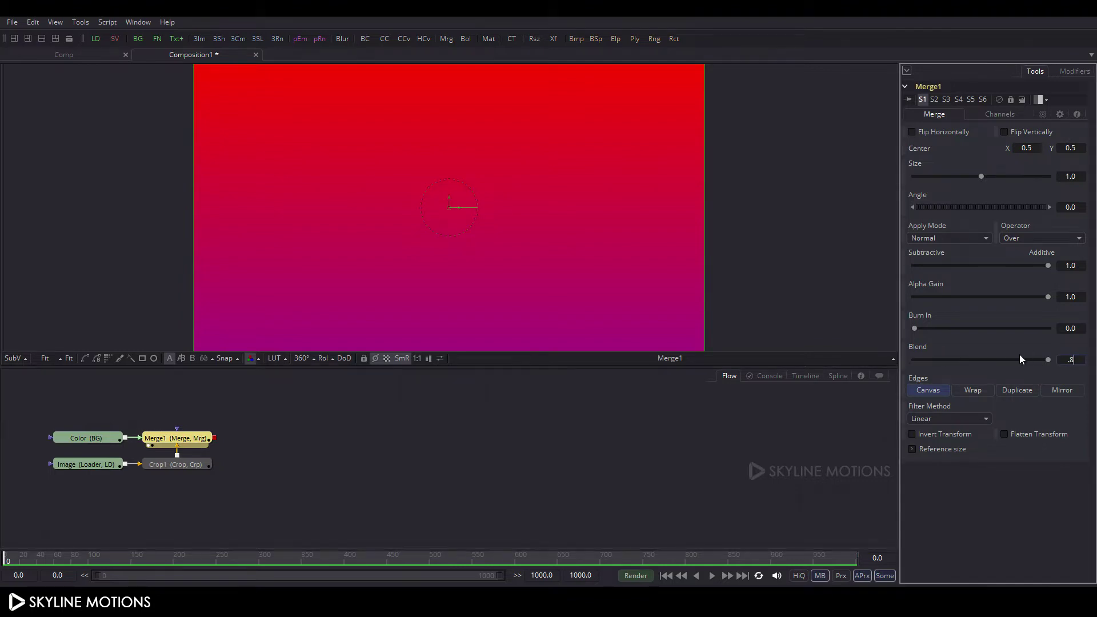
key("Tab")
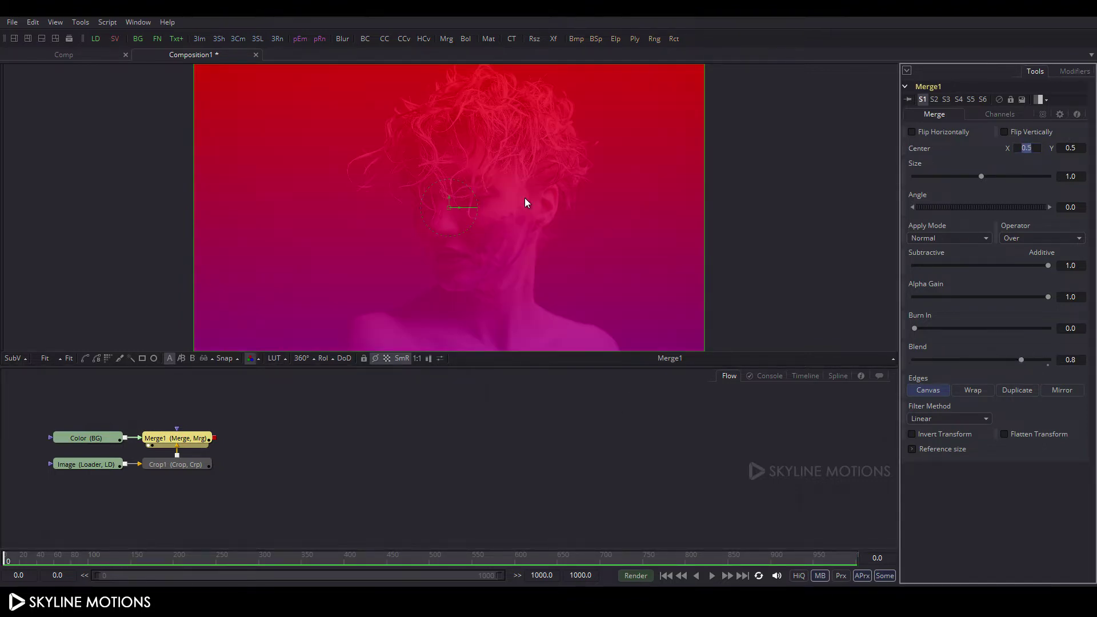
Bring the Particles - 7957 video from the Slideshow folder into the flow, placing it above the Color node
left_click_drag(275, 439, 288, 458)
left_click(288, 457)
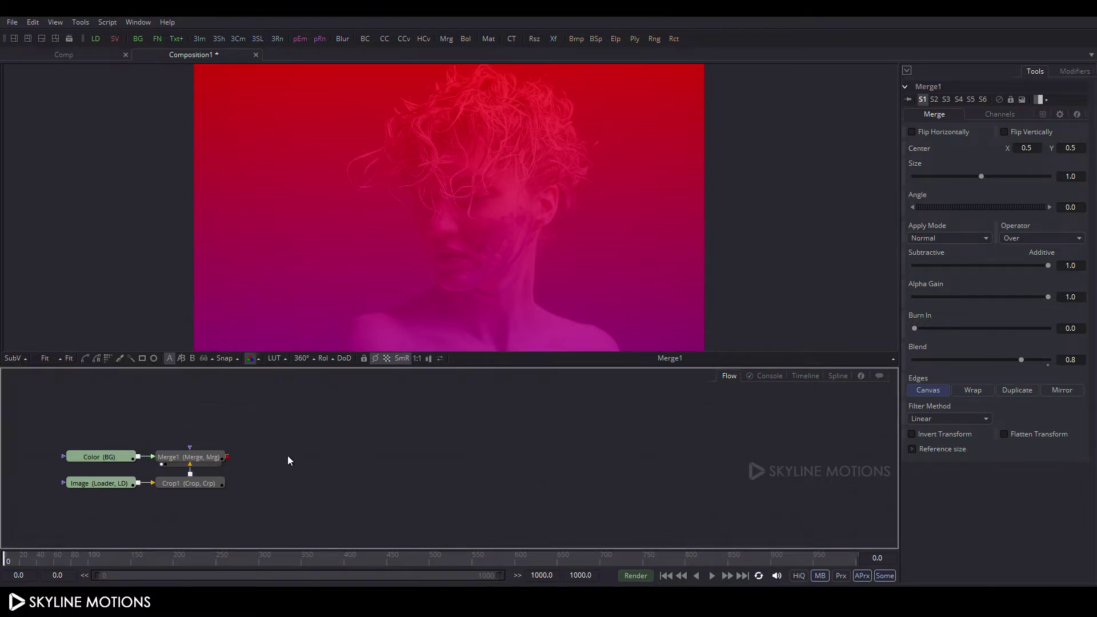
left_click(213, 603)
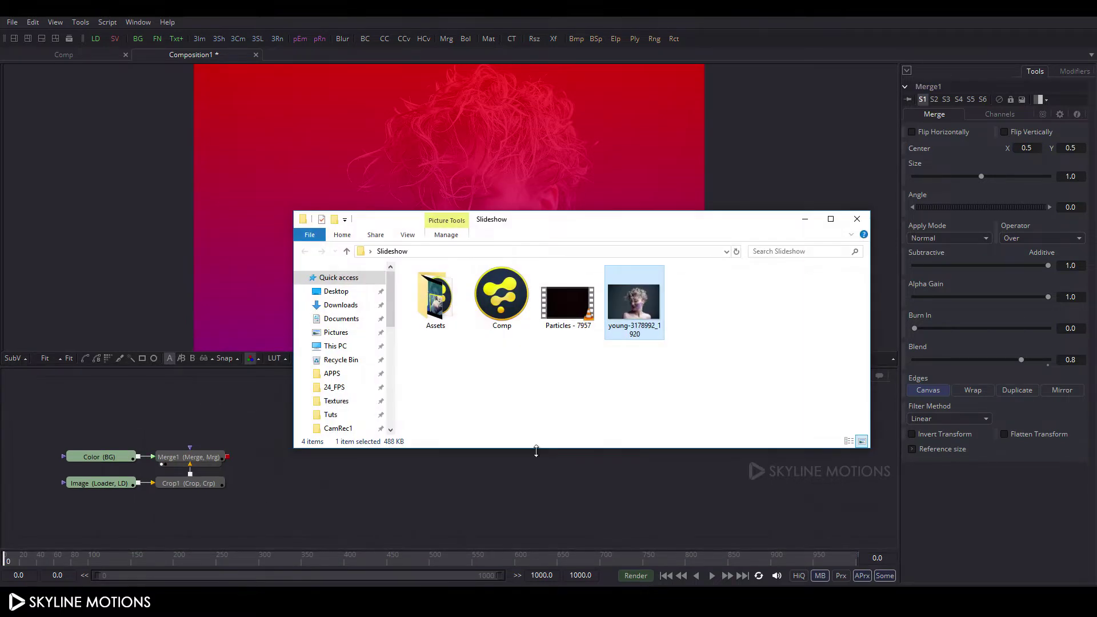
left_click(554, 317)
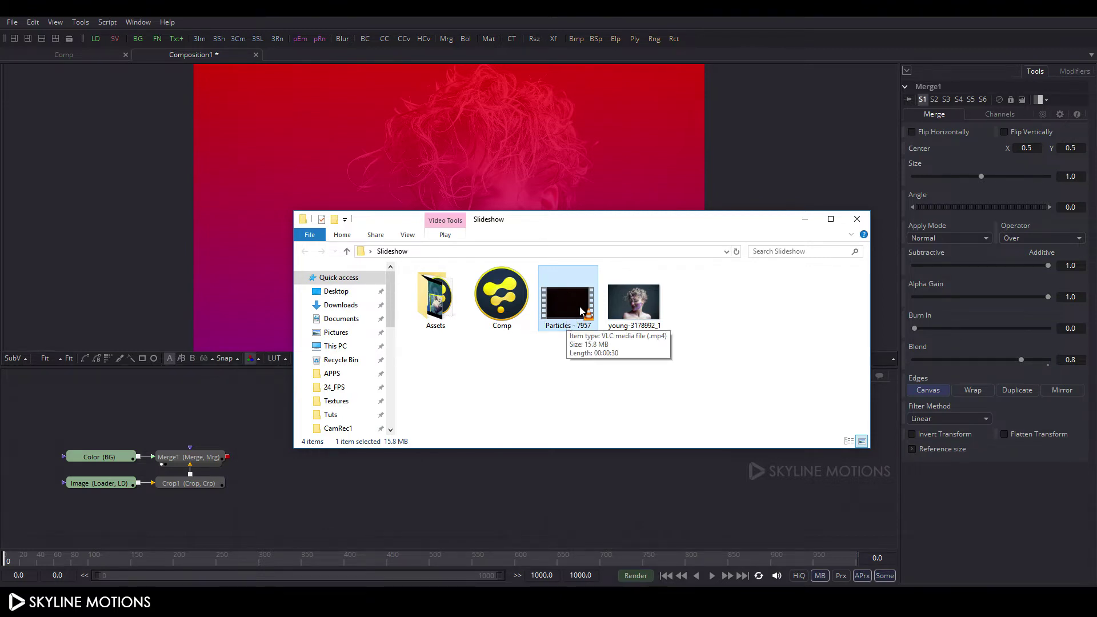
left_click_drag(576, 314, 114, 437)
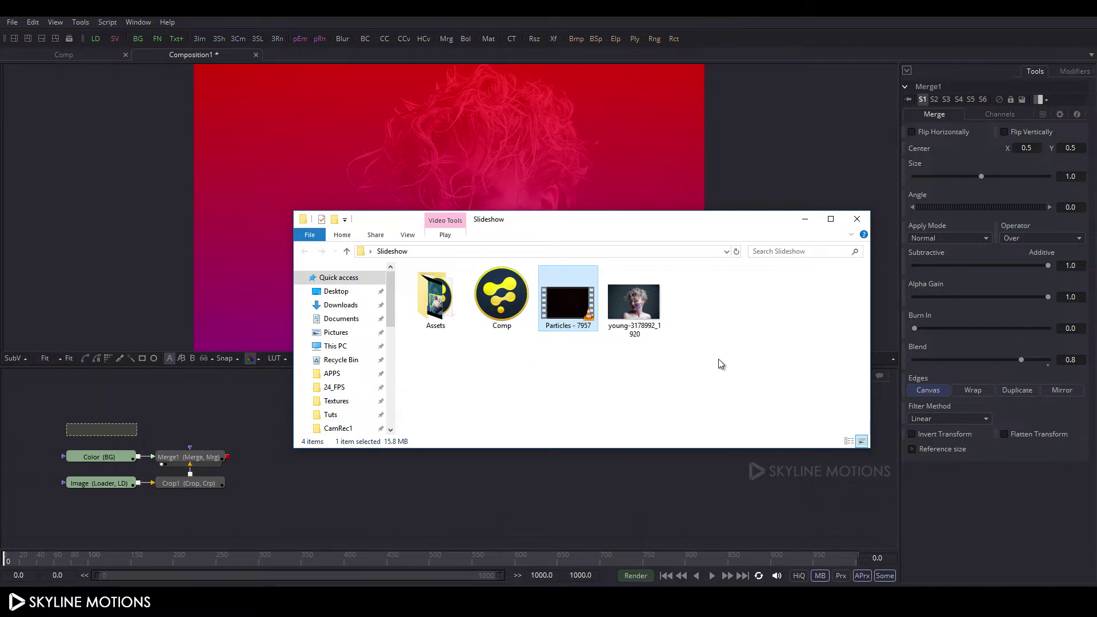
left_click(805, 219)
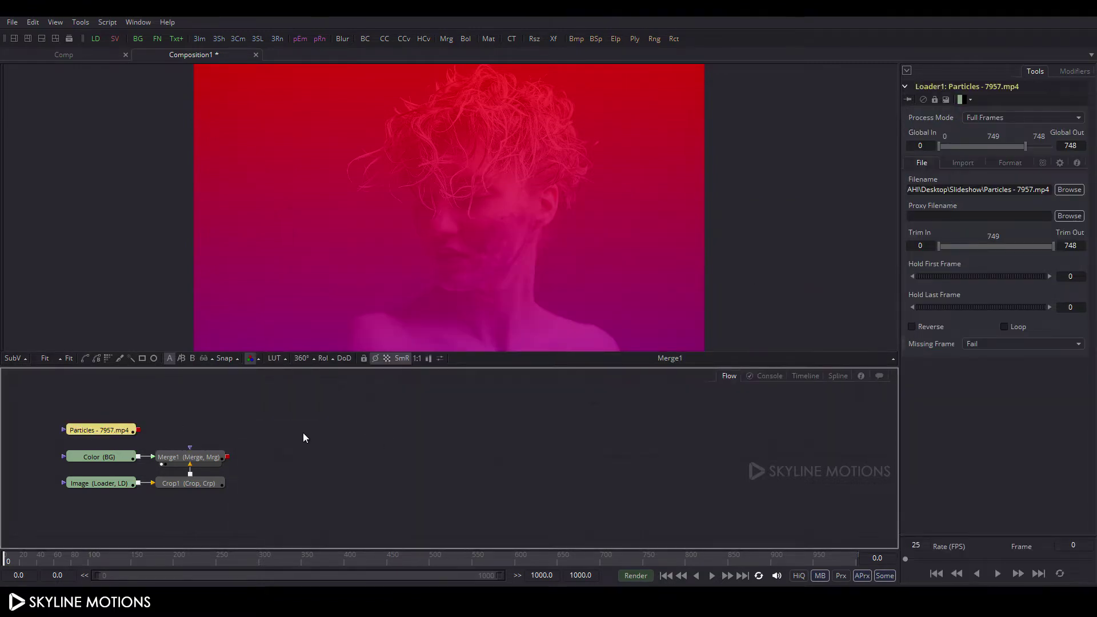
Merge the particles clip over Merge1 with a new Merge node shown in the viewer, using the Screen apply mode
left_click(305, 436)
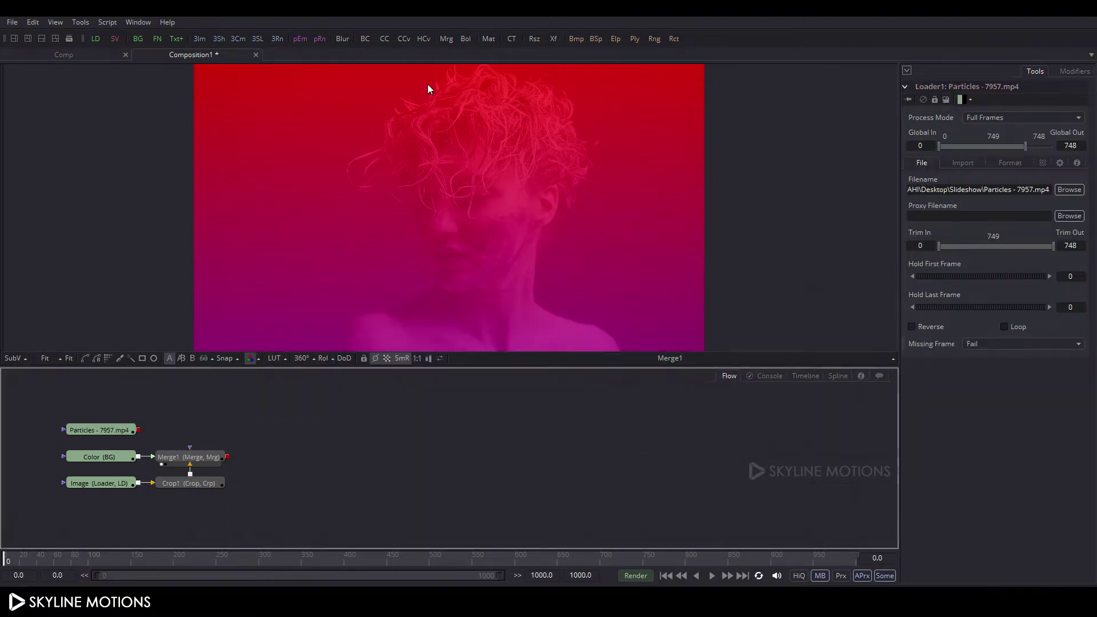
left_click(446, 39)
left_click_drag(338, 438, 94, 434)
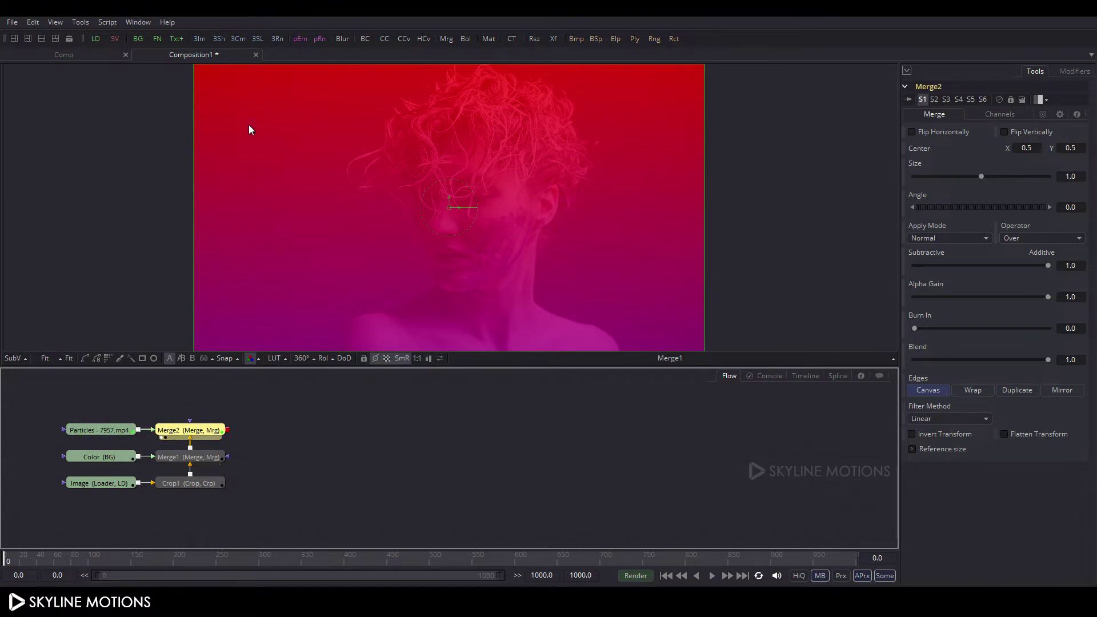
key("1")
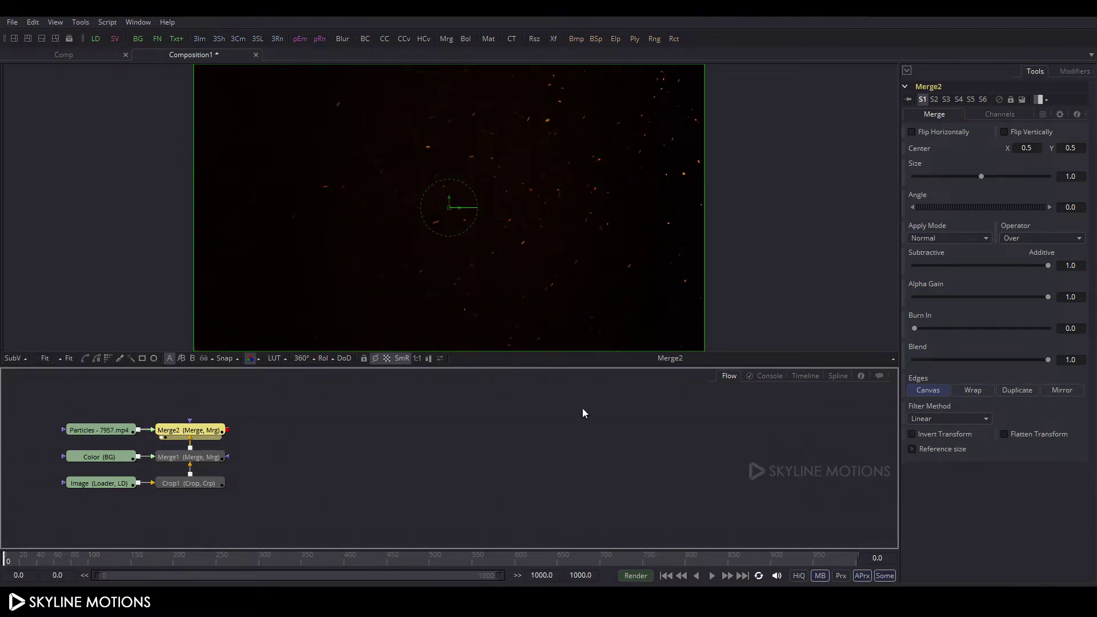
left_click(942, 239)
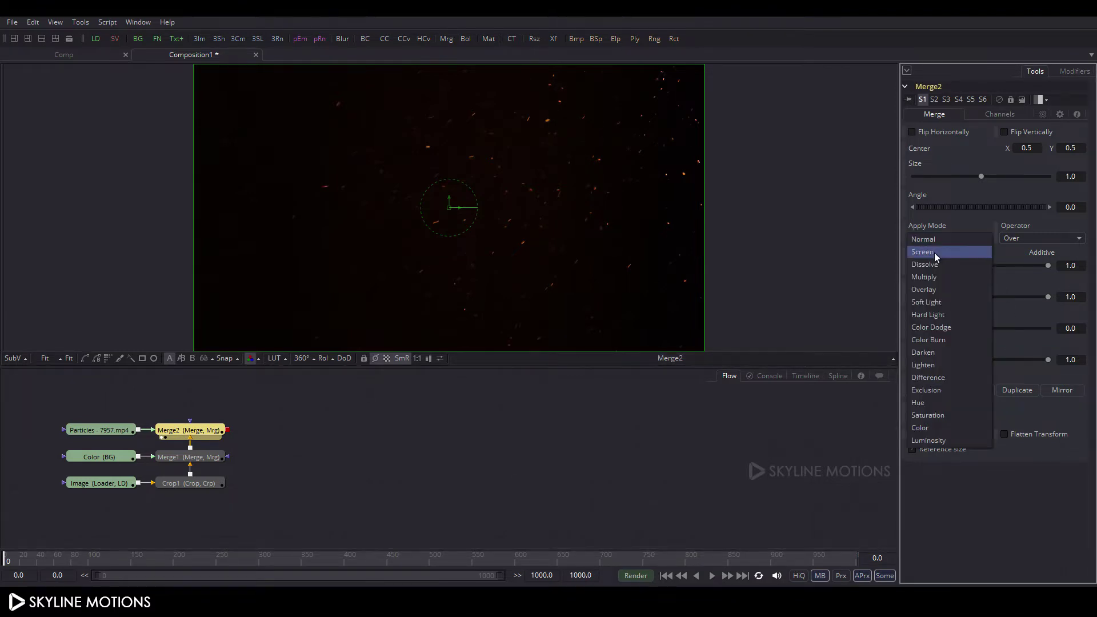
left_click(934, 253)
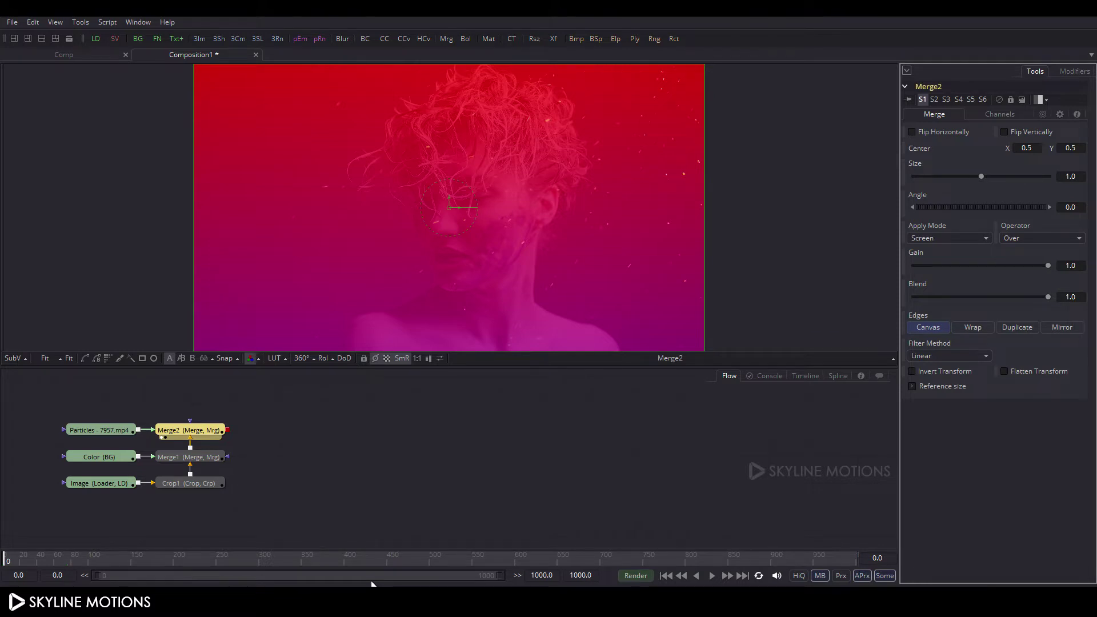
Set the composition's end frame to 180
left_click(600, 575)
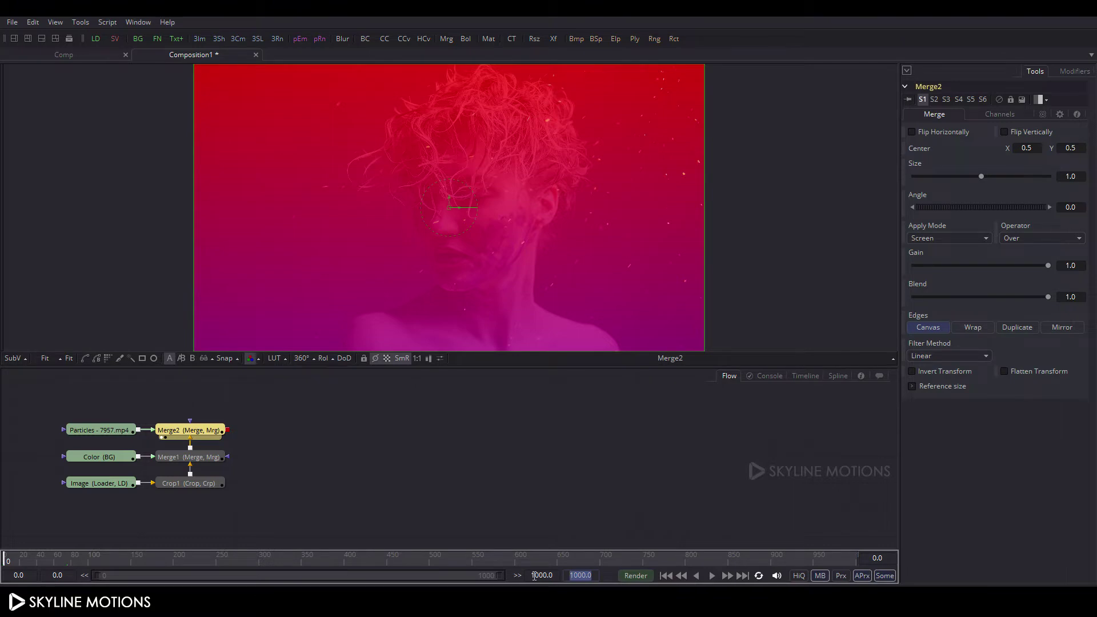
type("180")
key("Return")
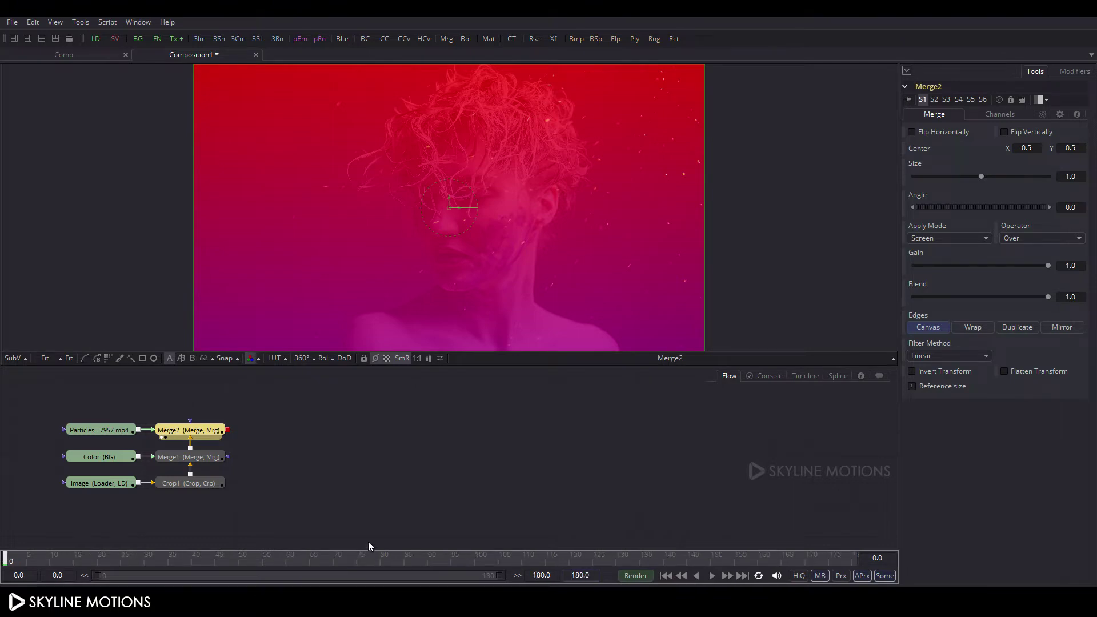
Select all six nodes and place an Underlay behind them
left_click_drag(31, 392, 246, 521)
left_click(80, 23)
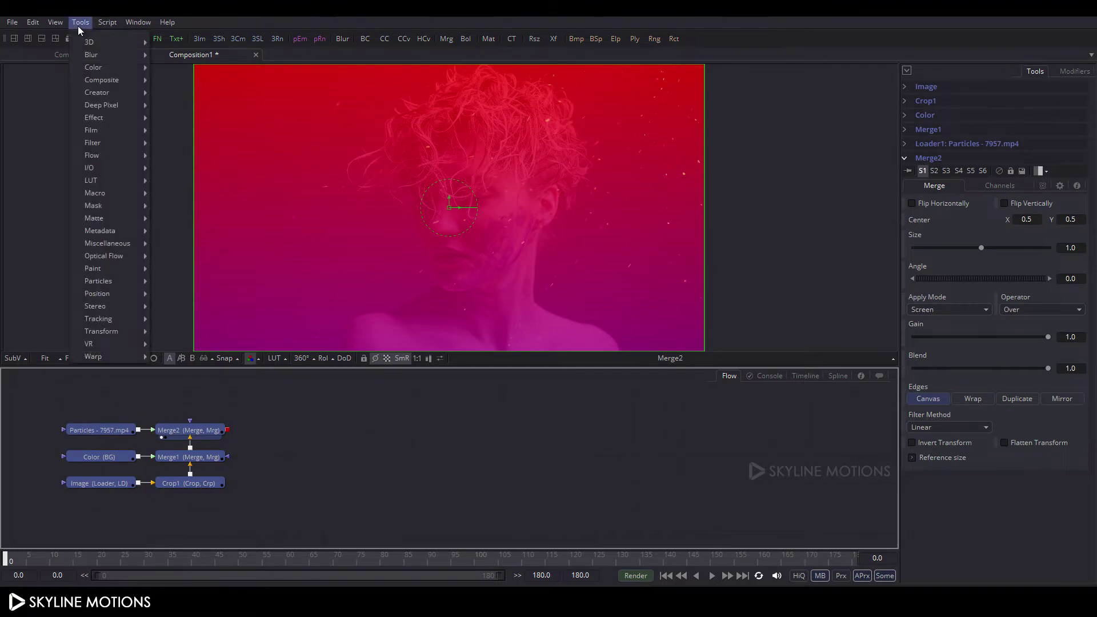
mouse_move(115, 200)
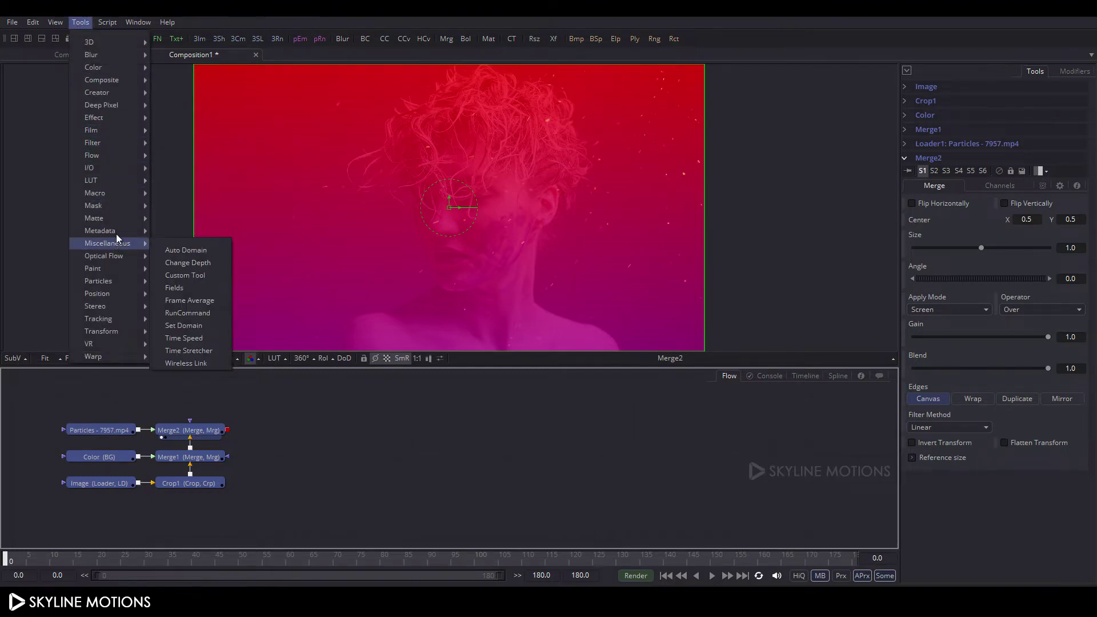
mouse_move(103, 157)
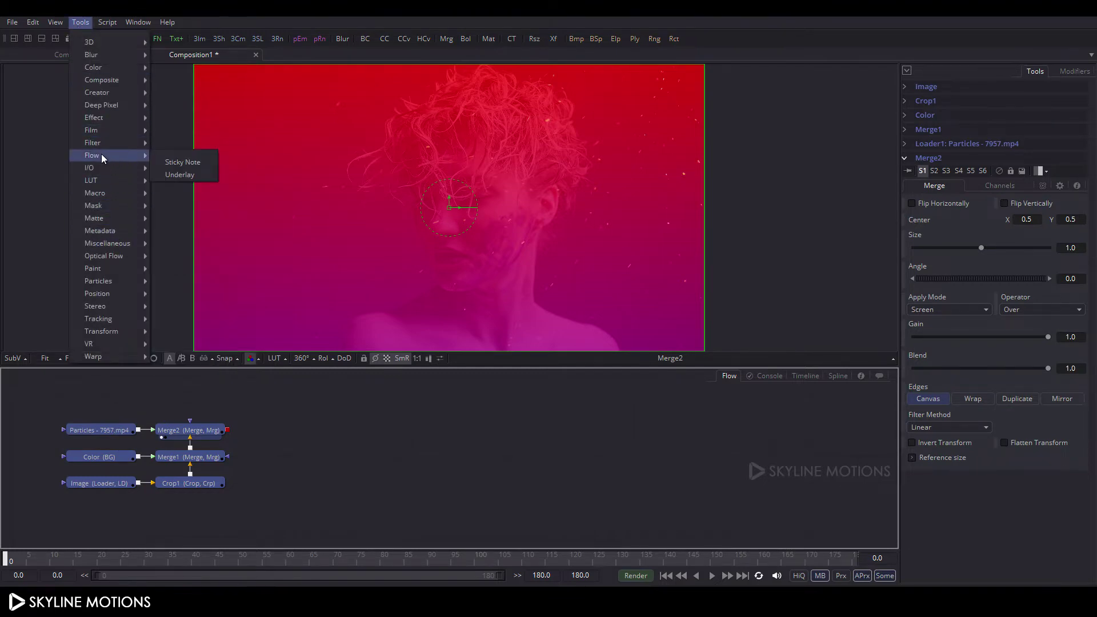
left_click(181, 174)
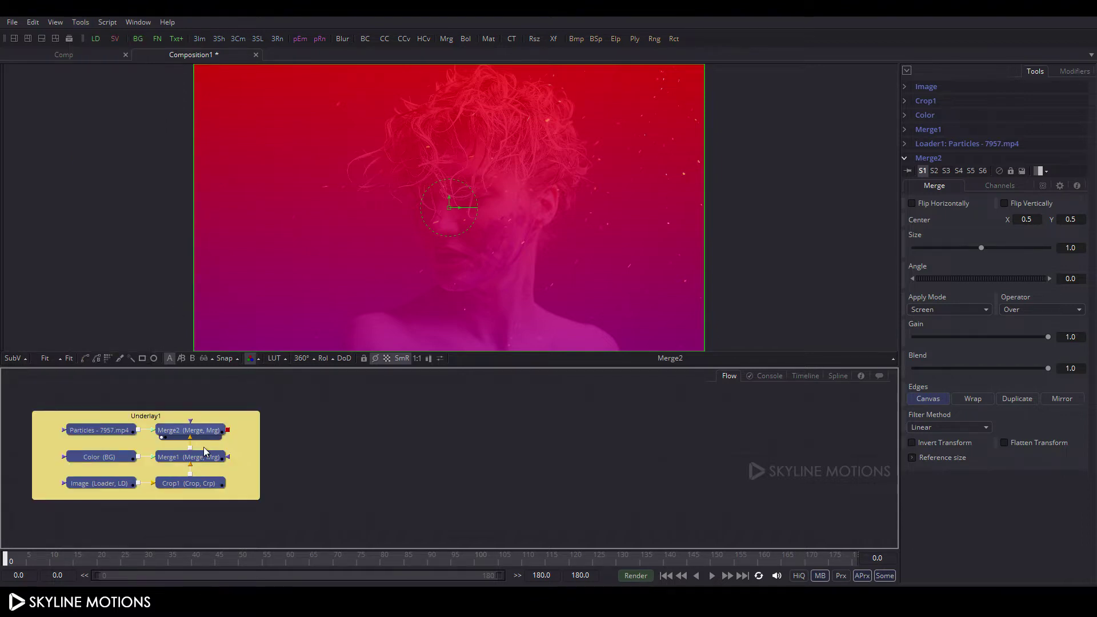
Clear the node selection and rename the underlay Image_Node
left_click(246, 424)
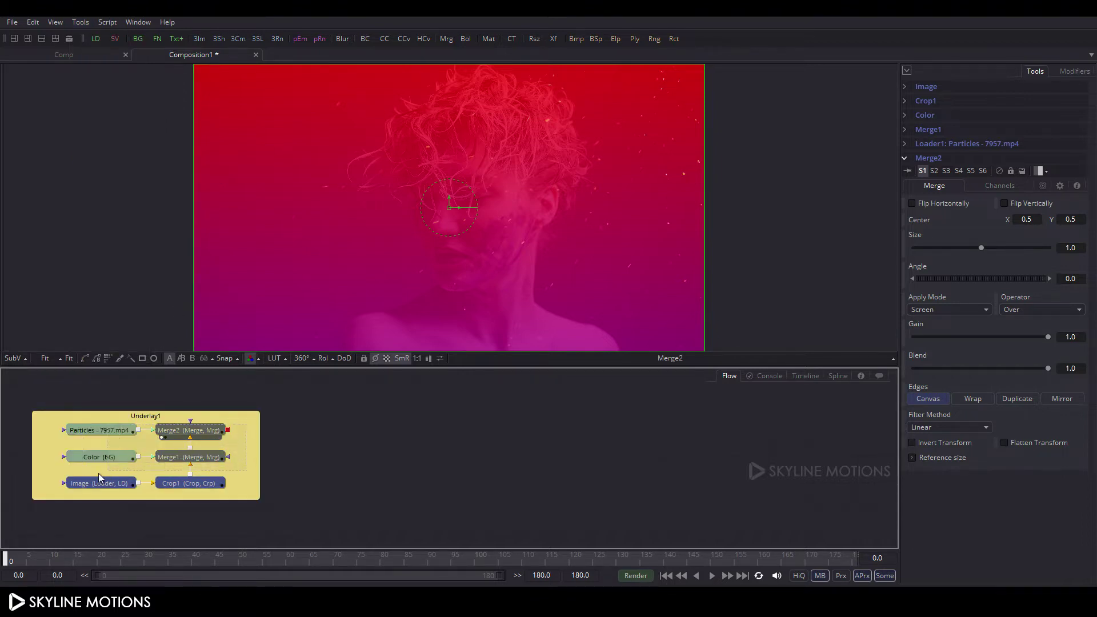
right_click(244, 416)
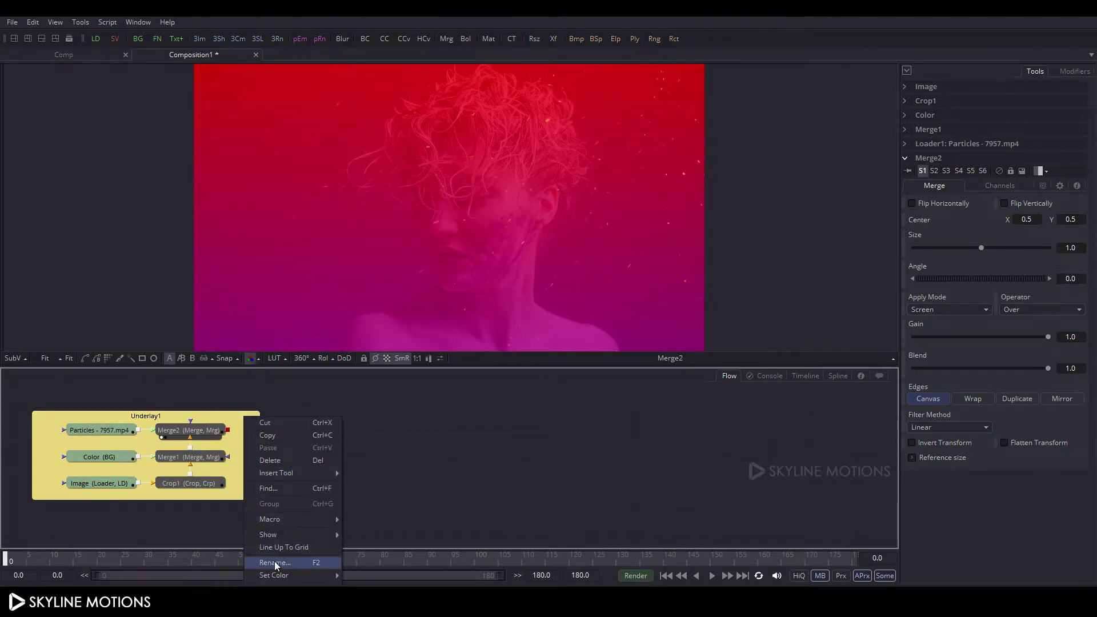
left_click(274, 561)
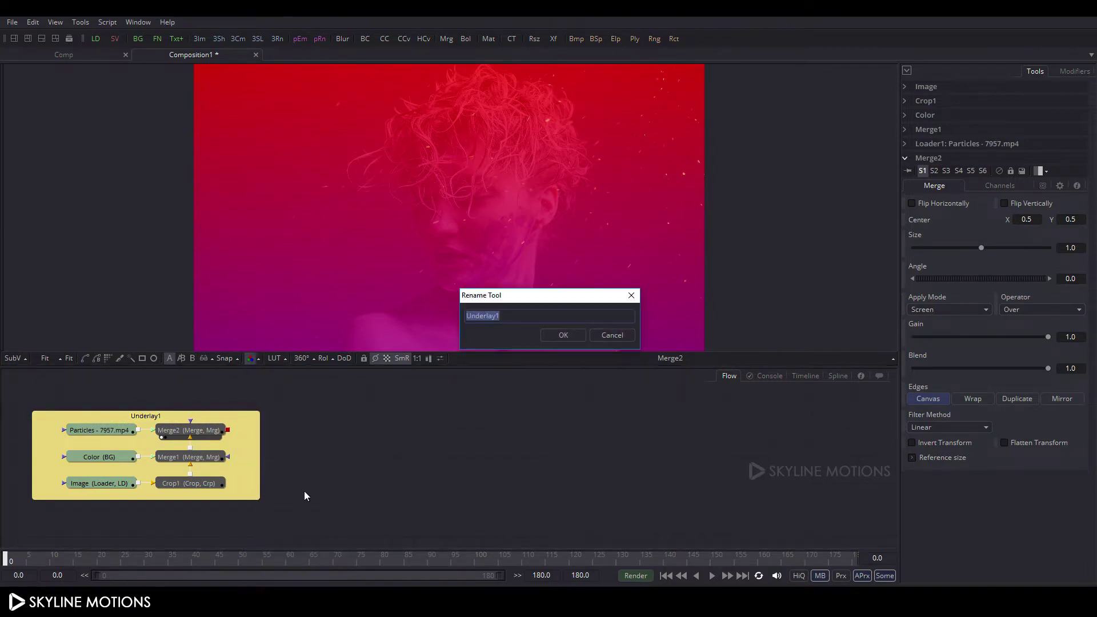
type("Image_Node")
key("Return")
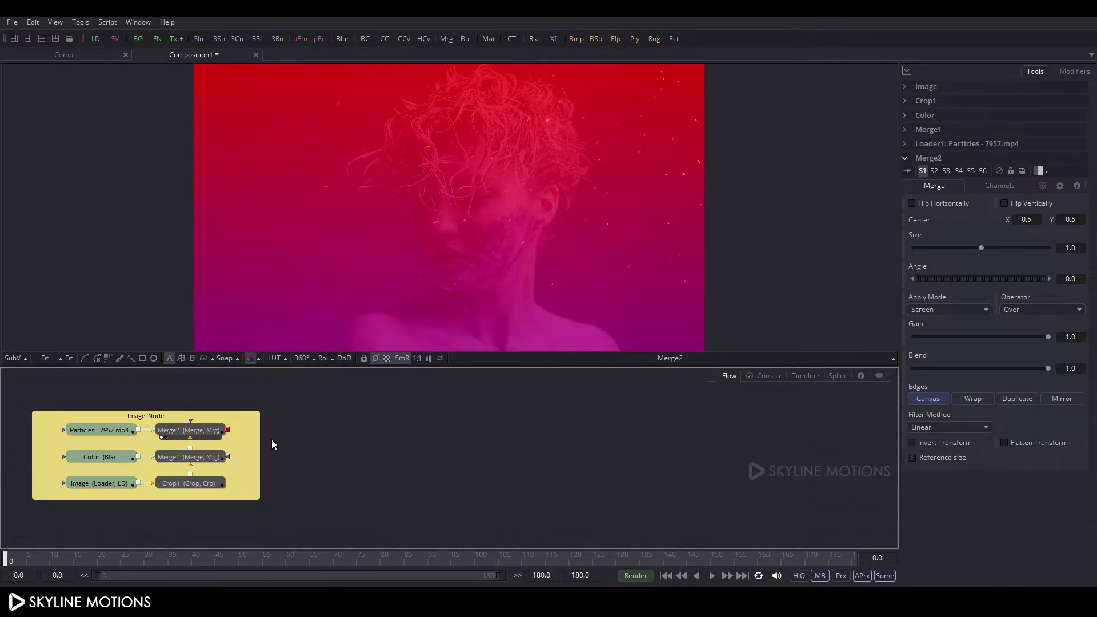
Set the color of the Image_Node underlay to dark purple (#55007f)
right_click(249, 417)
mouse_move(283, 577)
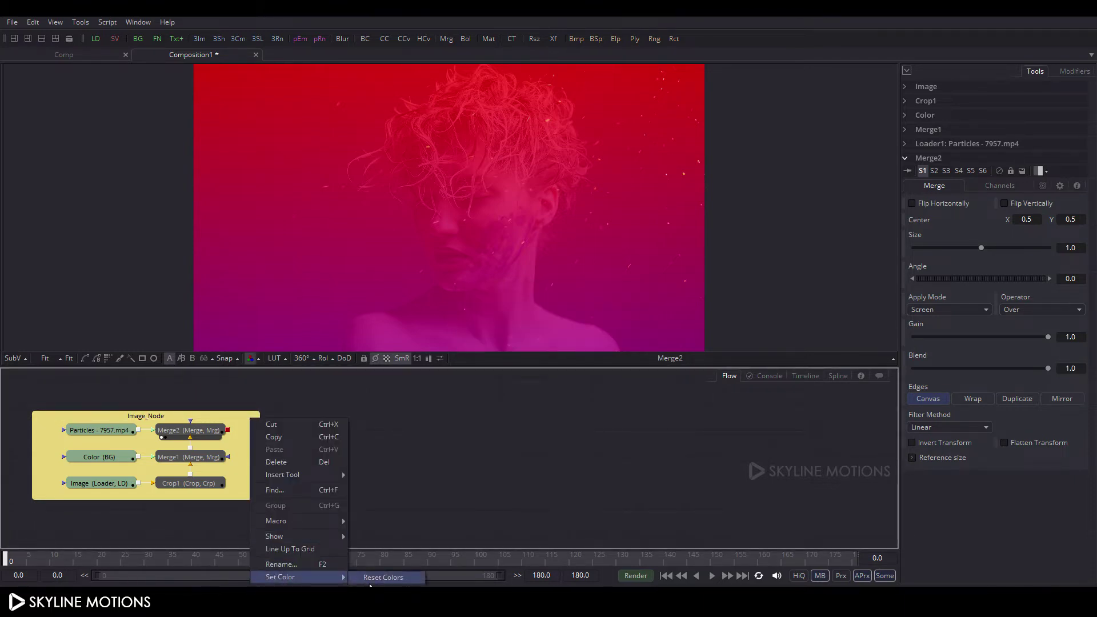
left_click(411, 578)
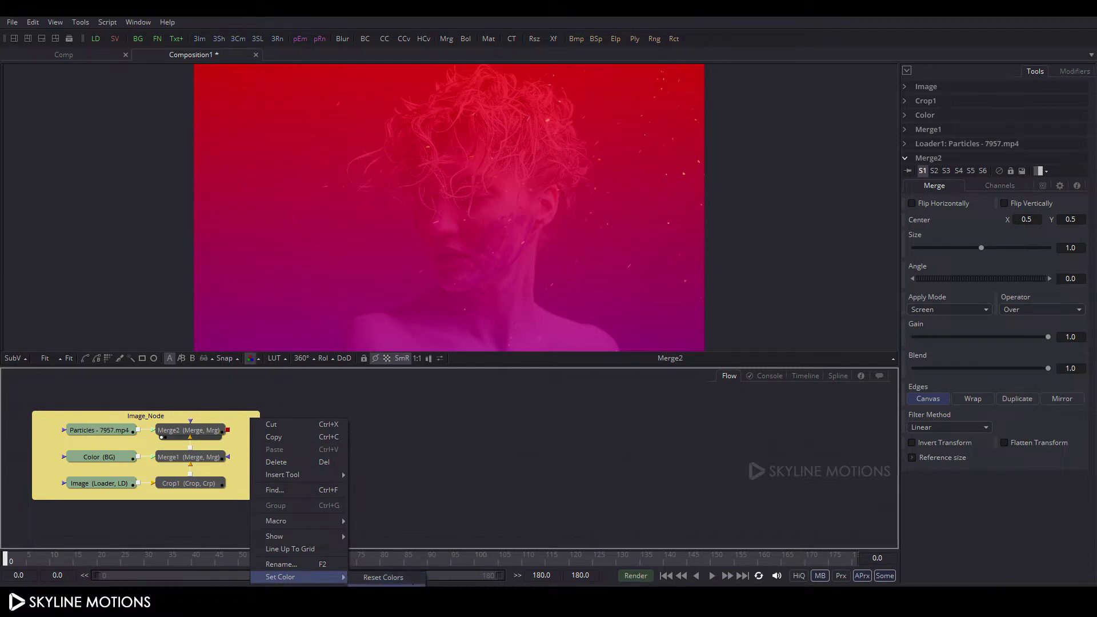
left_click(416, 266)
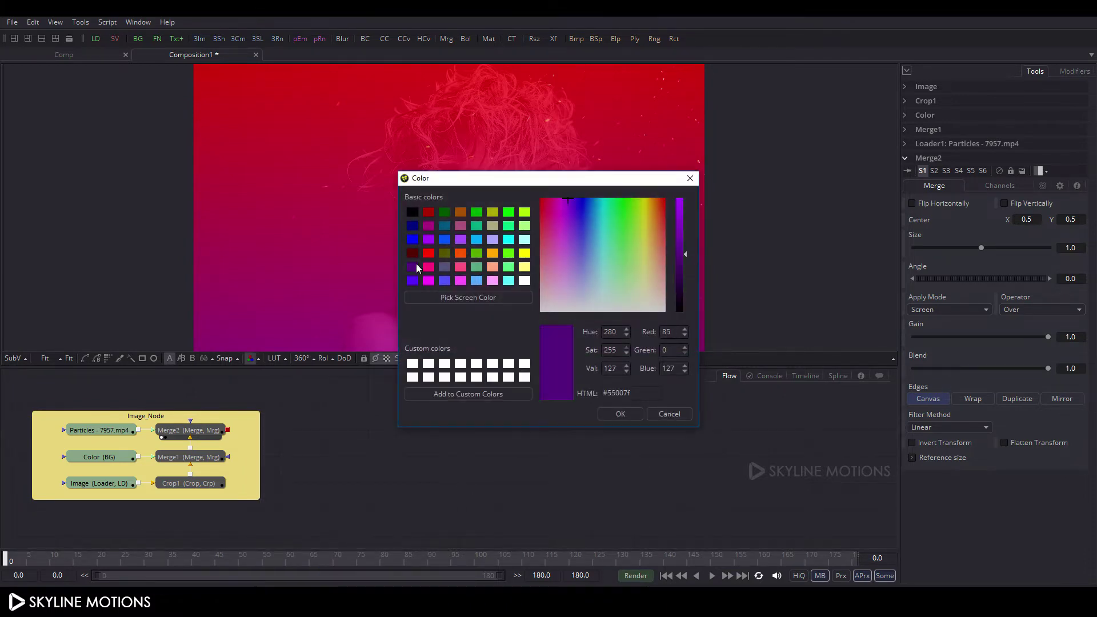
left_click(621, 413)
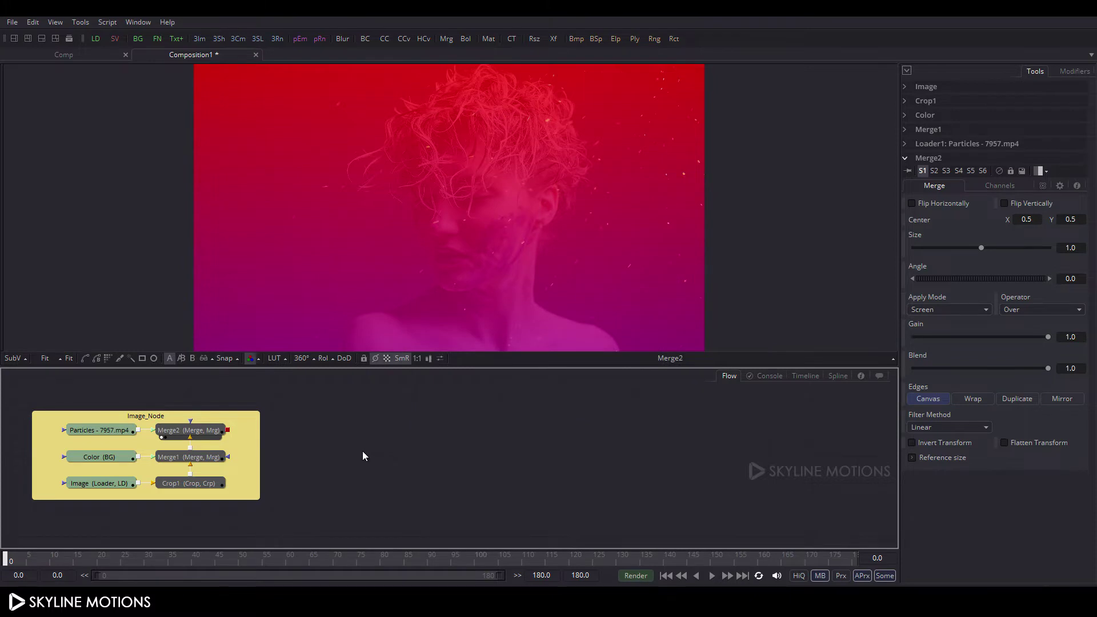
left_click_drag(407, 439, 384, 436)
left_click_drag(501, 443, 485, 443)
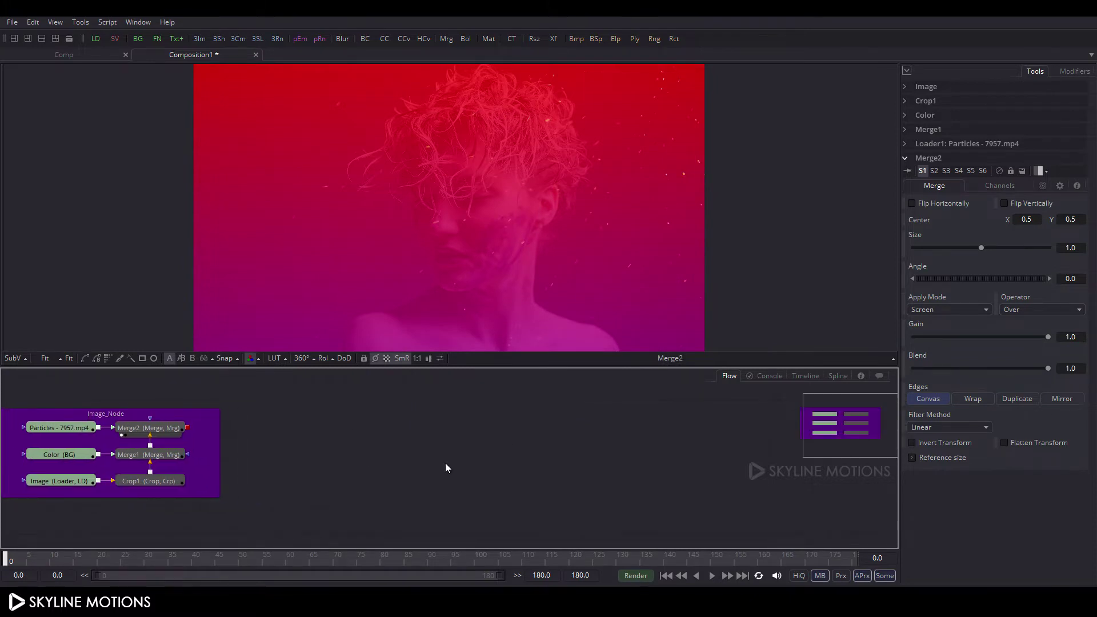
Add a Background node in the empty flow area beside the Image_Node group and rename it Matte
left_click(138, 39)
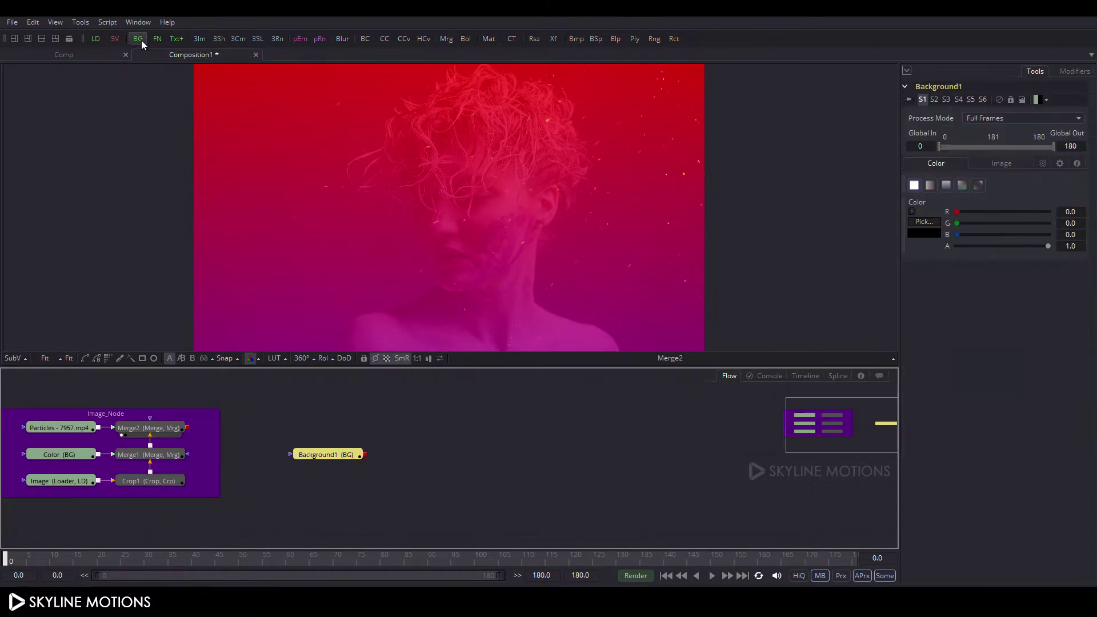
left_click_drag(336, 457, 348, 456)
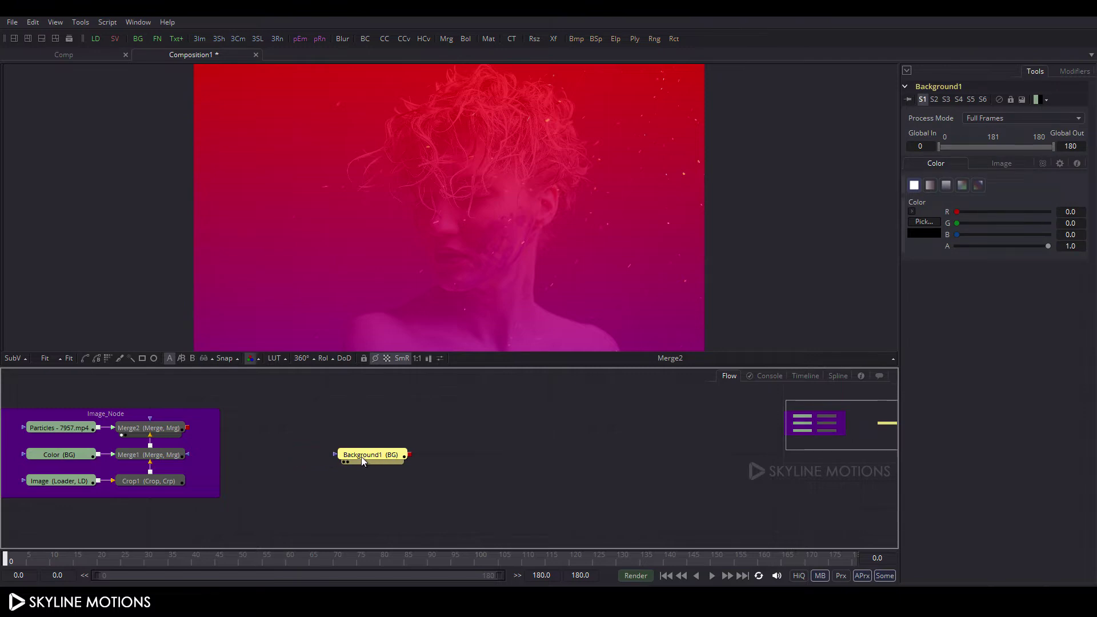
right_click(368, 455)
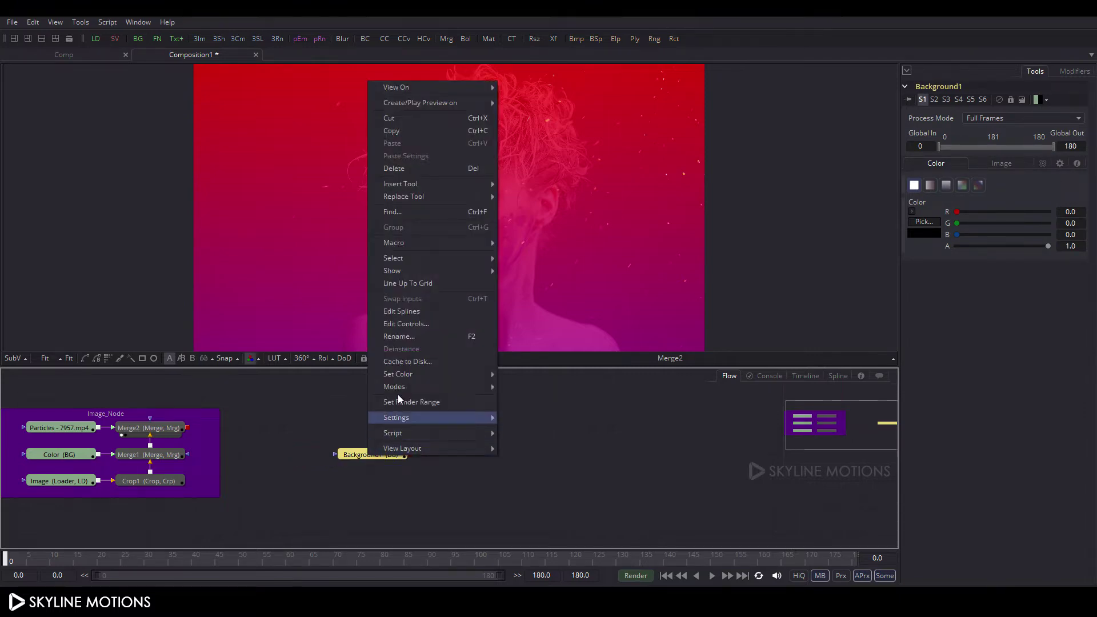
left_click(405, 338)
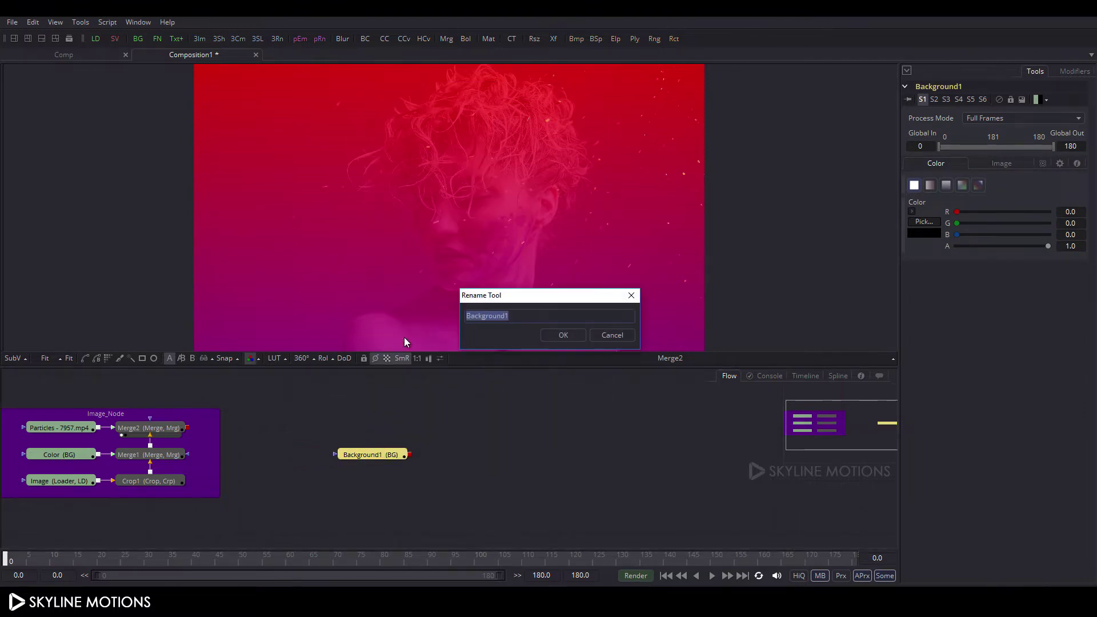
key("BackSpace")
type("Matte")
key("Return")
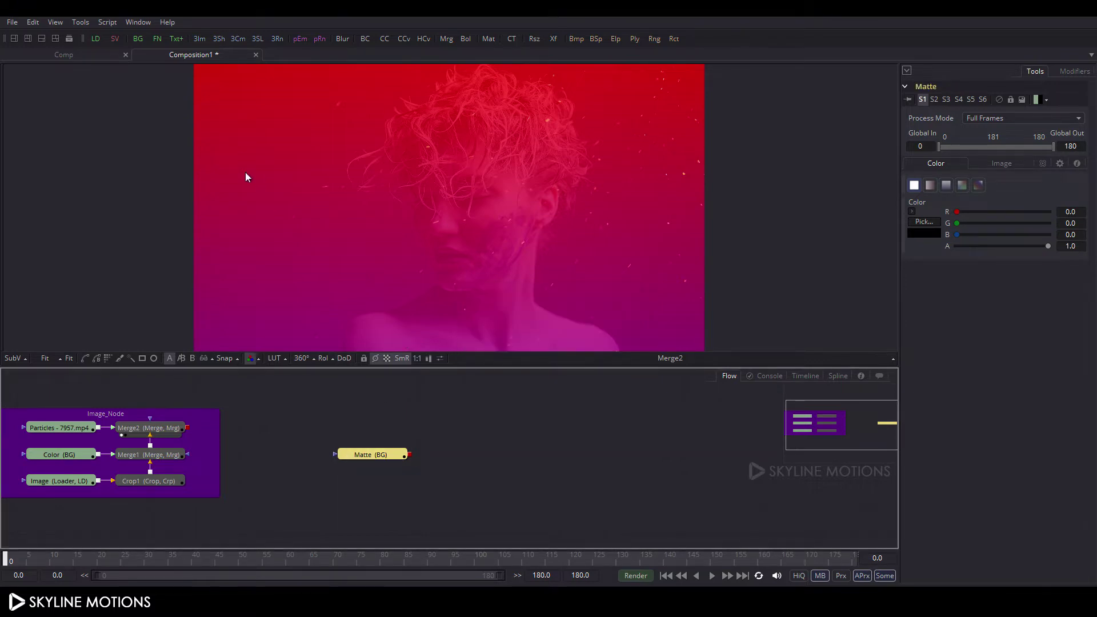
Mask the Matte node with a rectangle about 0.40 wide and 0.63 high, and show Matte in the viewer
left_click(143, 359)
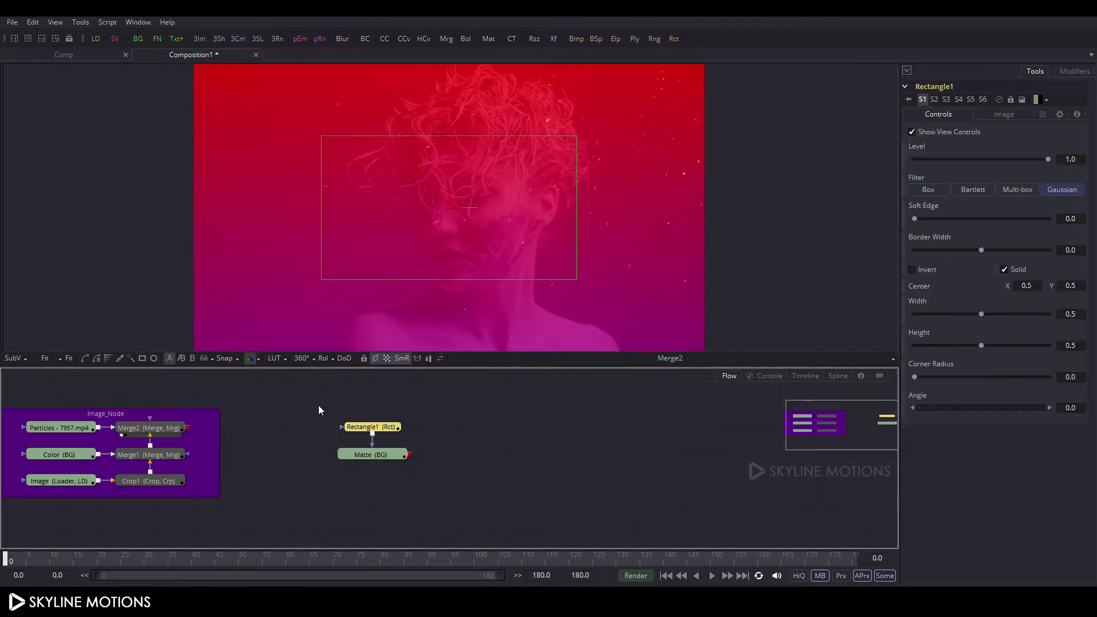
left_click_drag(451, 280, 451, 309)
left_click_drag(576, 308, 551, 297)
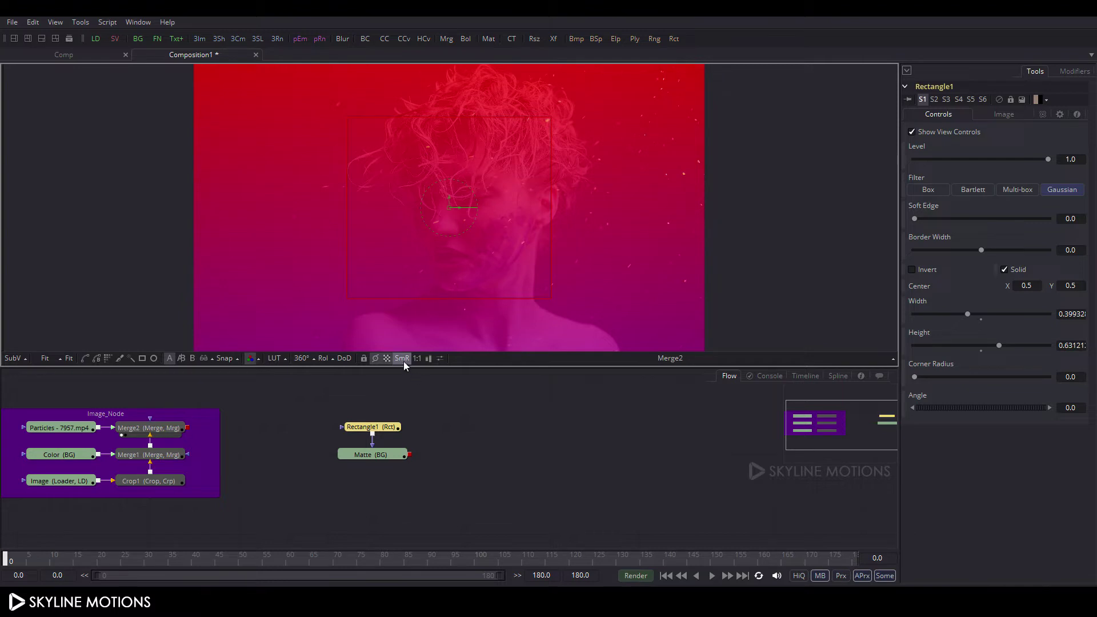
left_click_drag(369, 459, 383, 207)
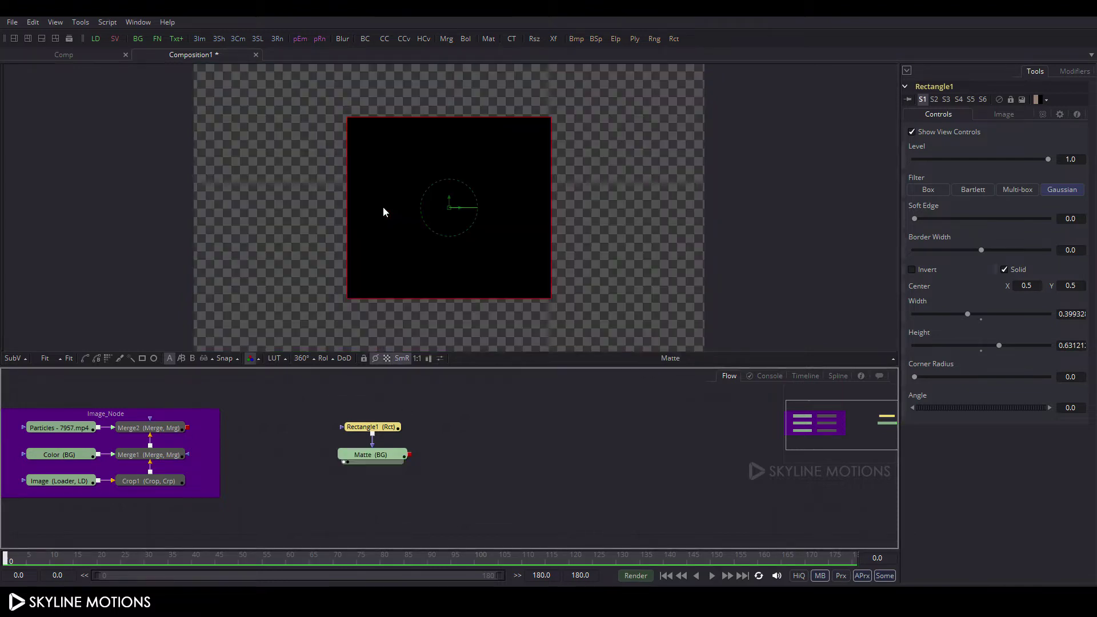
left_click(456, 422)
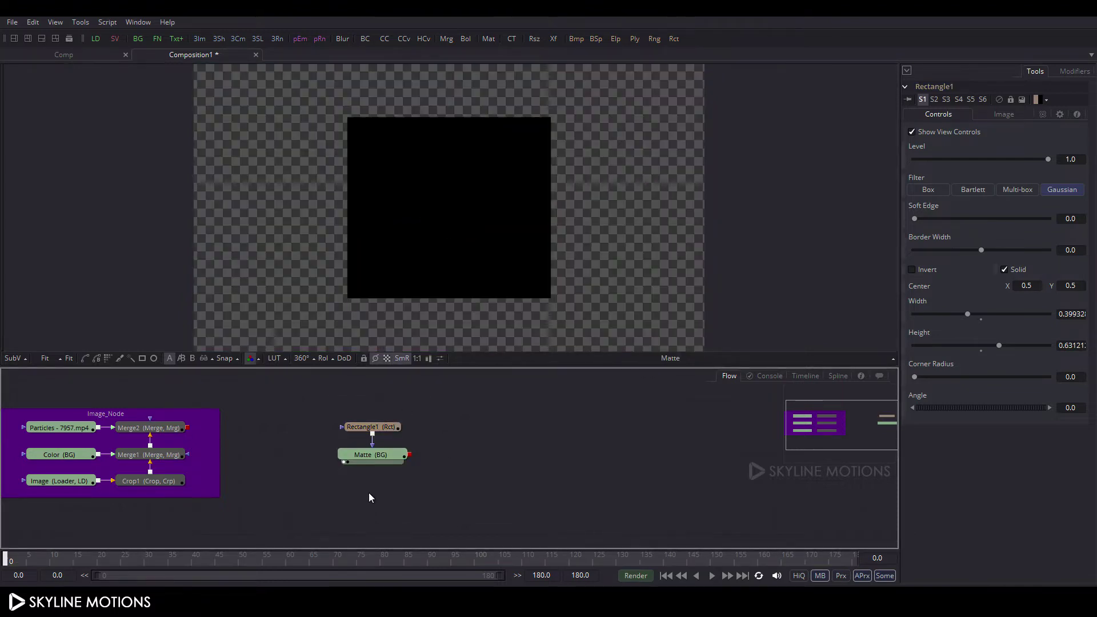
Arrange the rectangle mask and Matte nodes side by side in one row of the flow
left_click_drag(383, 459, 468, 429)
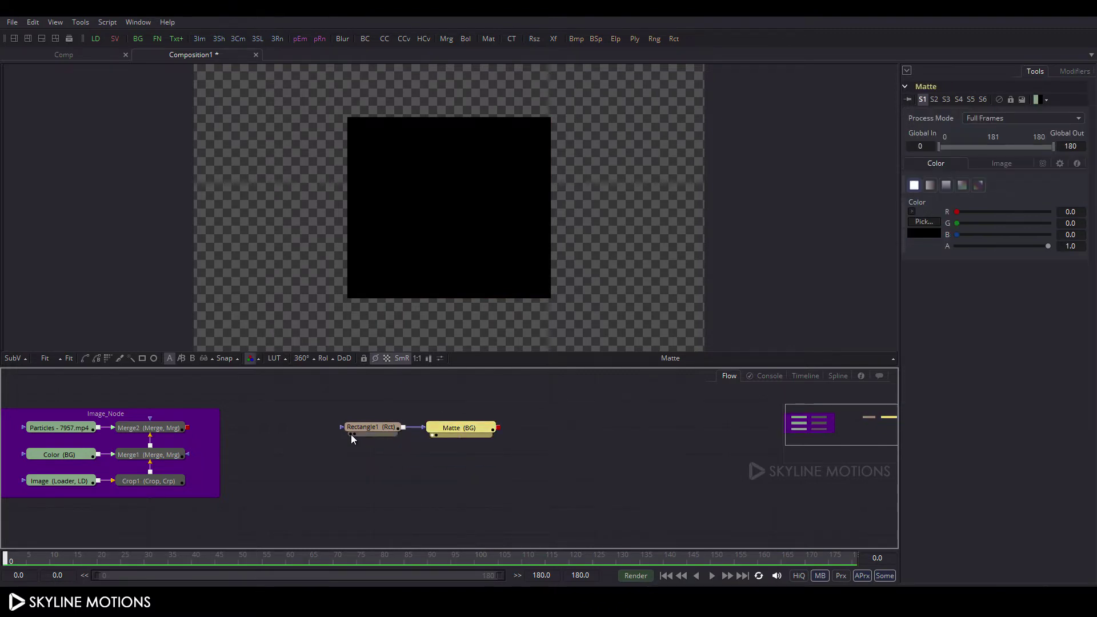
left_click_drag(351, 437, 316, 450)
left_click_drag(465, 427, 419, 454)
left_click(495, 486)
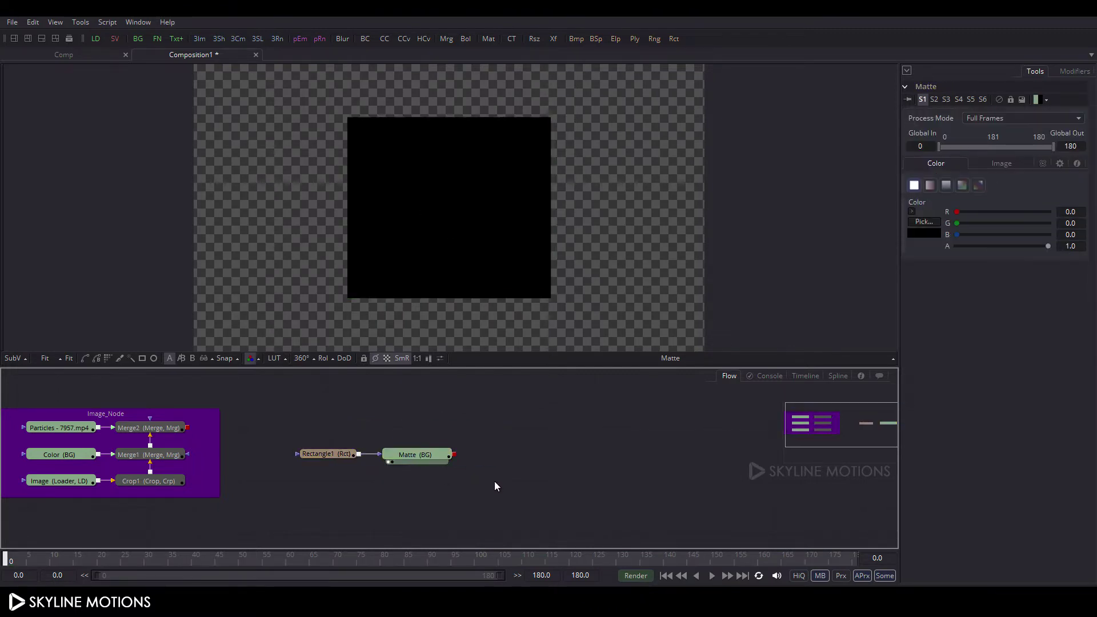
Duplicate the Image loader and place the copy directly below the Matte node
left_click(57, 480)
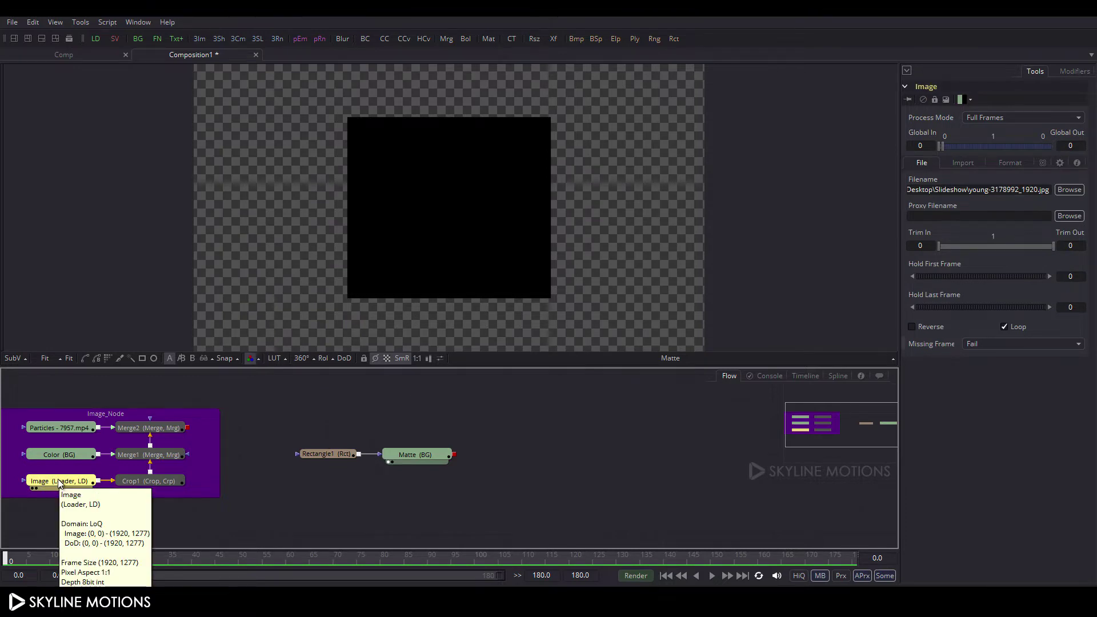
left_click(313, 509)
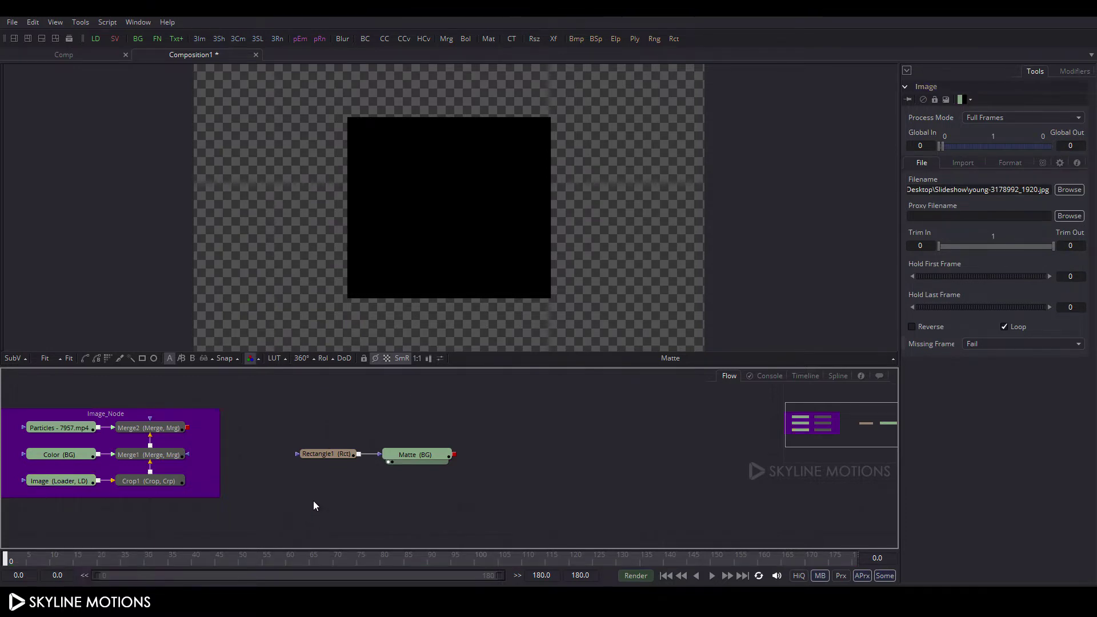
key("ctrl+v")
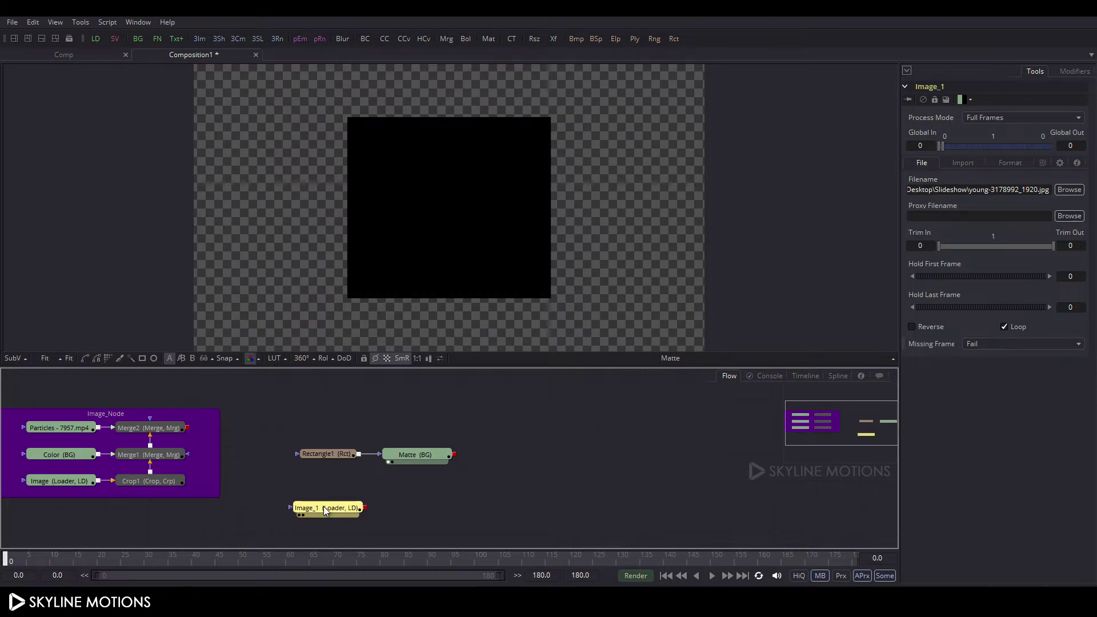
left_click_drag(320, 508, 423, 485)
left_click(465, 468)
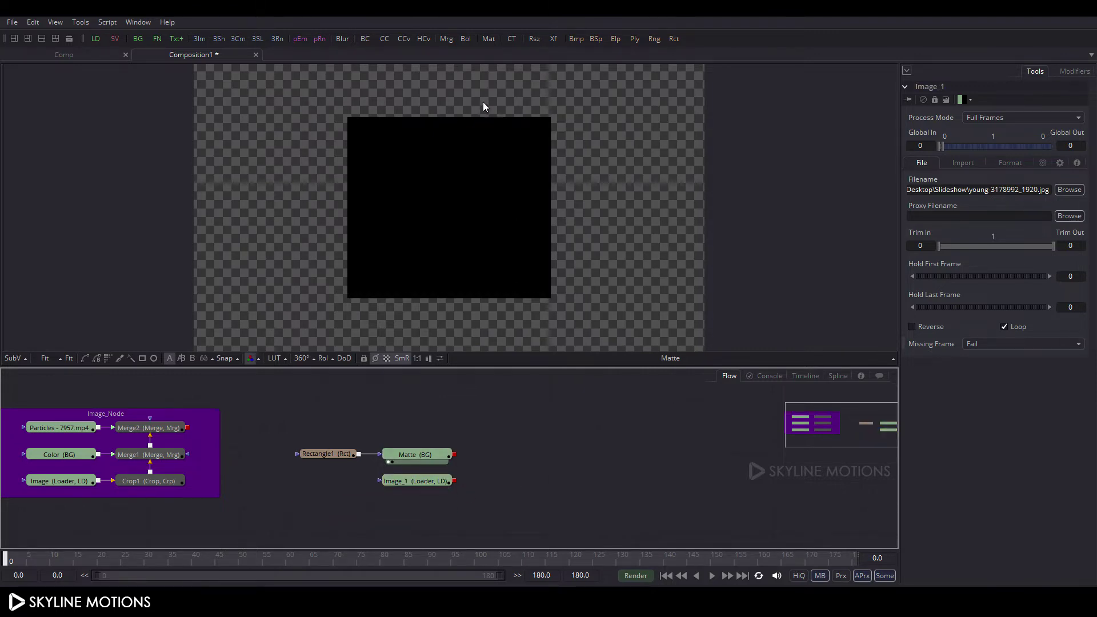
Merge Image_1 as foreground over Matte with the In operator, view the result, and go to frame 180
left_click(447, 38)
left_click_drag(537, 485, 453, 454)
left_click_drag(551, 471, 422, 482)
left_click_drag(539, 482, 558, 271)
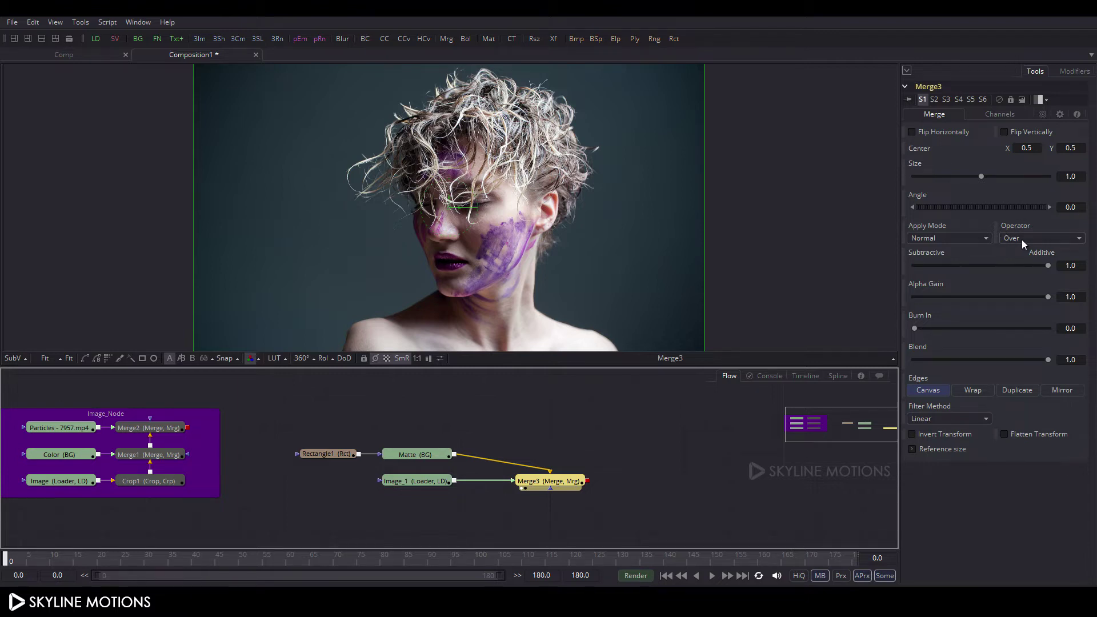
left_click(1022, 238)
left_click(1017, 252)
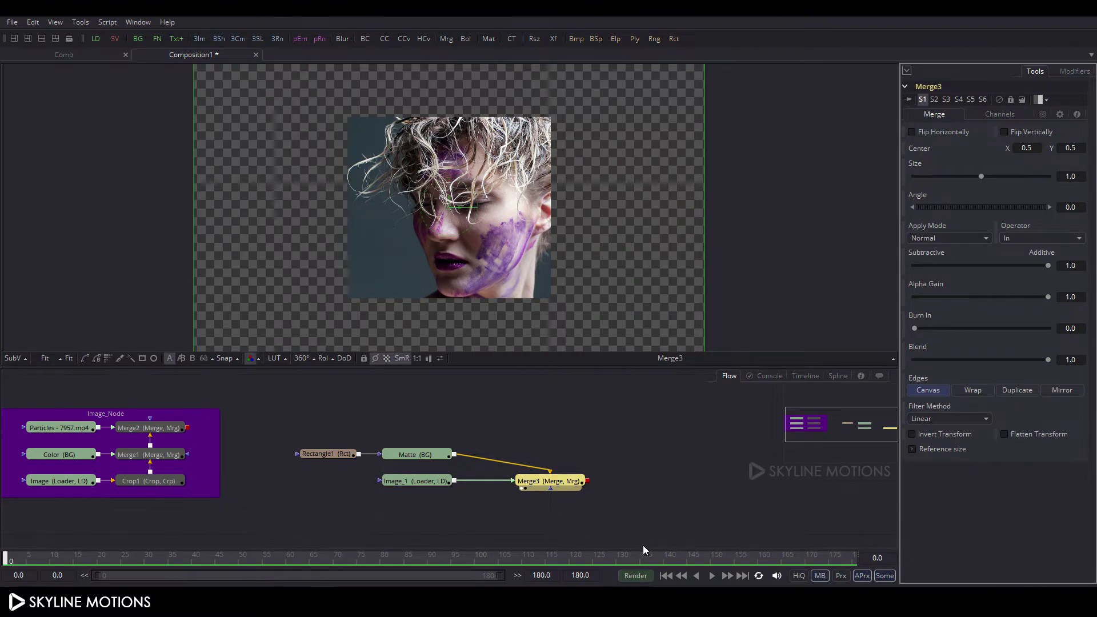
left_click_drag(489, 563, 1057, 558)
Insert a Transform after Image_1, set its size to 0.9, and shift its center to about X 0.45, Y 0.476
left_click_drag(412, 486, 369, 481)
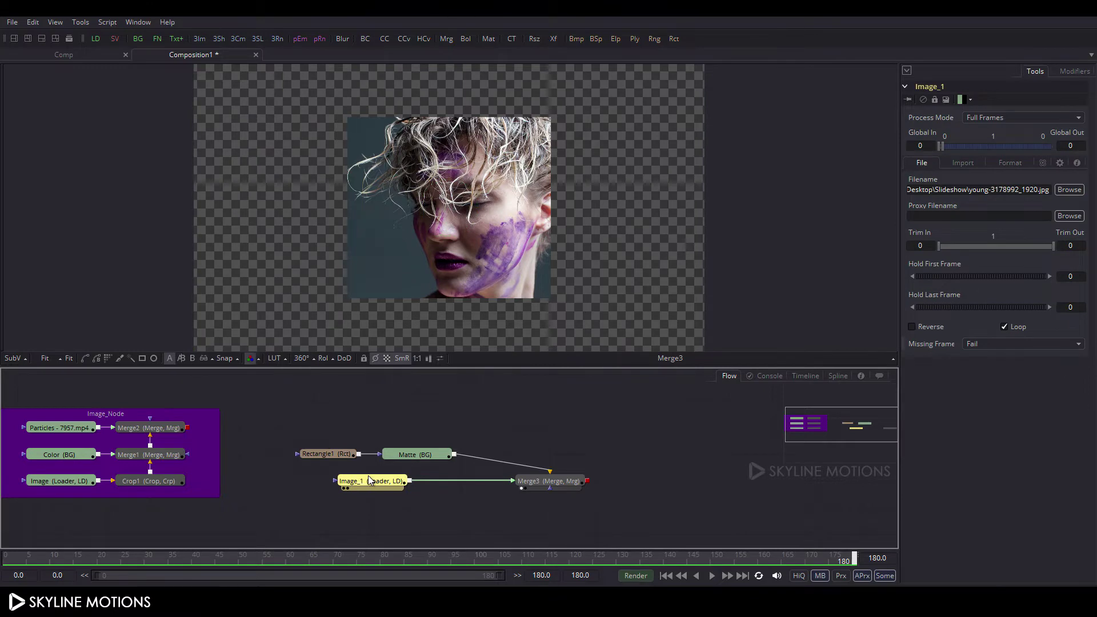
left_click(552, 40)
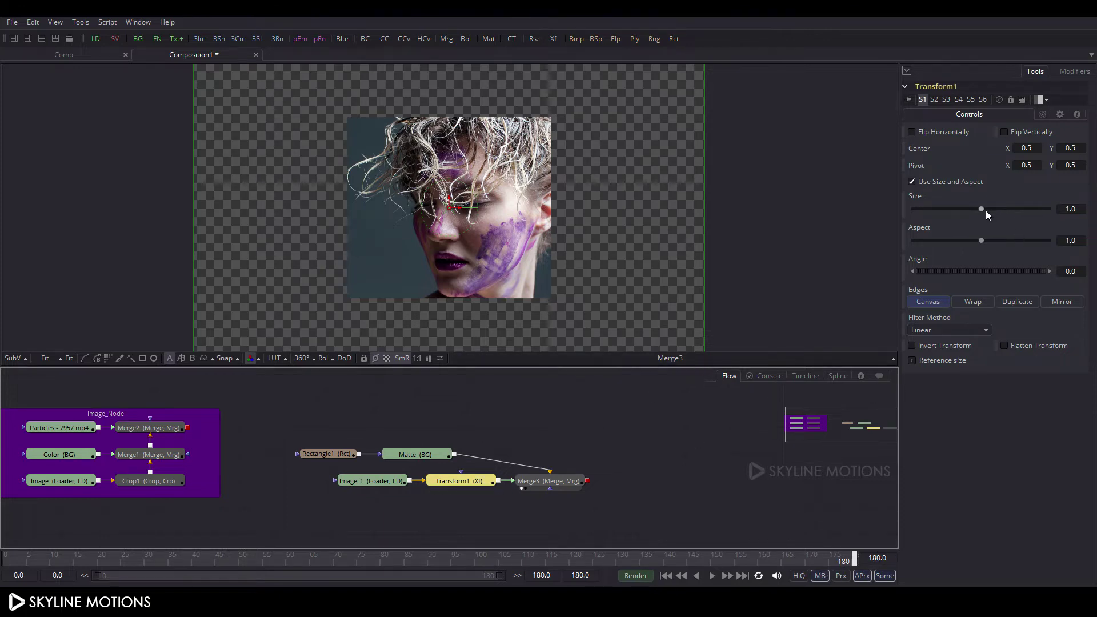
left_click_drag(986, 210, 982, 210)
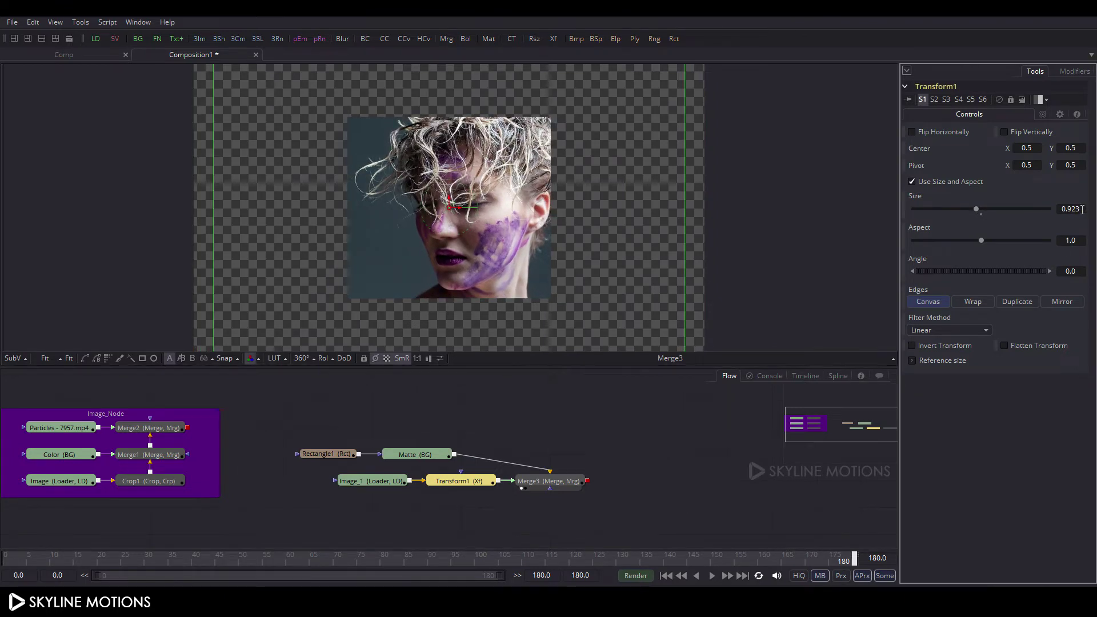
left_click_drag(1082, 210, 1032, 210)
type("0.9")
key("Tab")
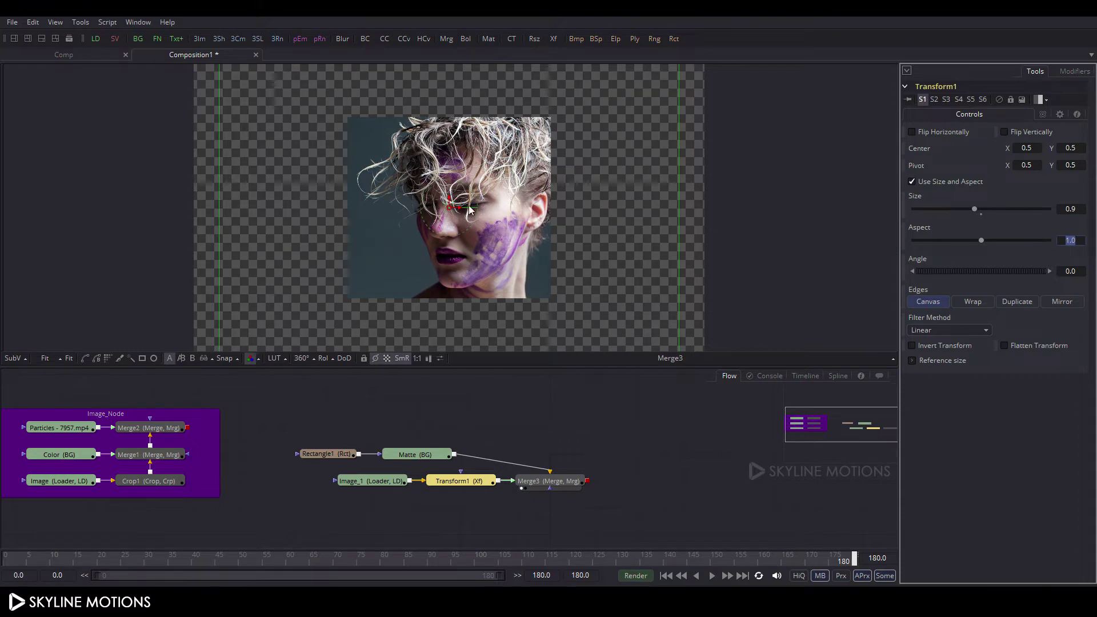
left_click_drag(462, 213, 425, 213)
left_click(583, 410)
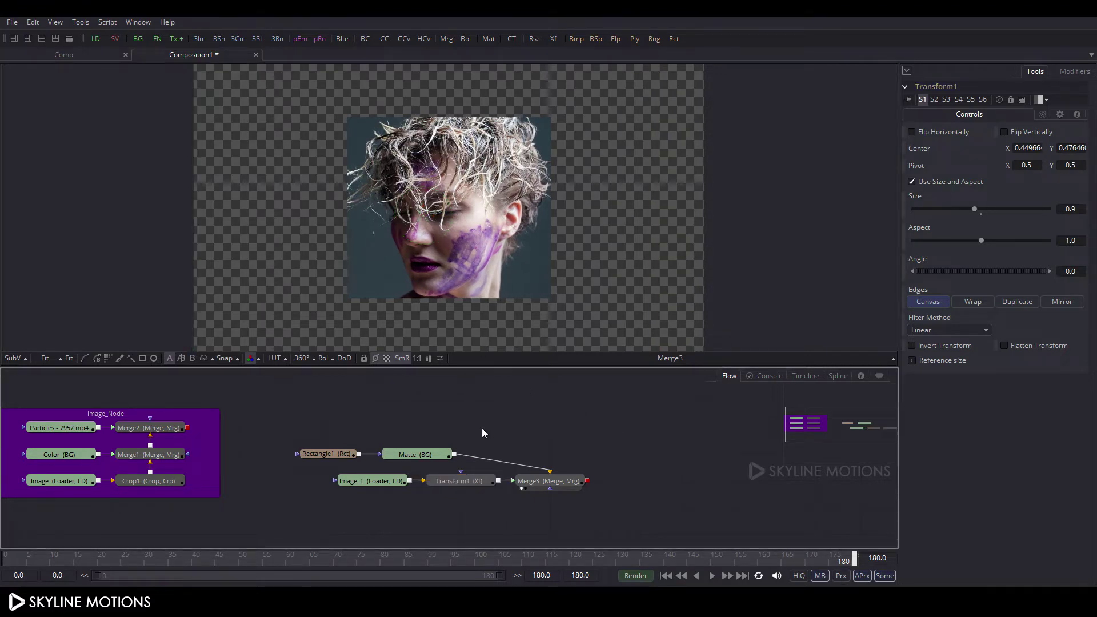
Duplicate the Rectangle1 and Matte pair and place the copies directly above the originals
left_click_drag(307, 423, 427, 451)
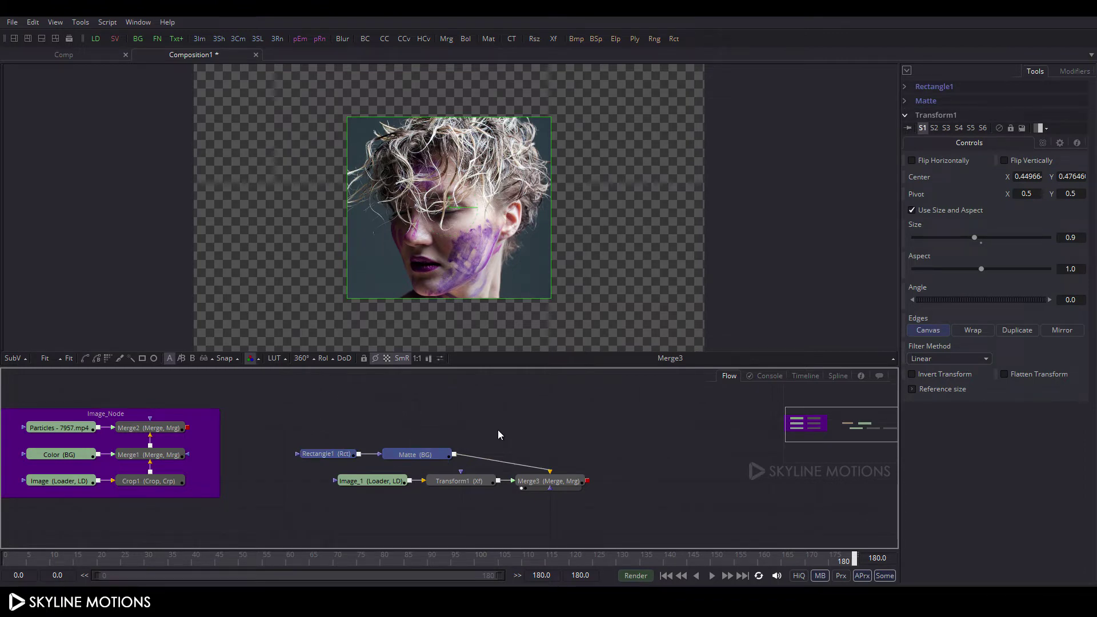
left_click(498, 430)
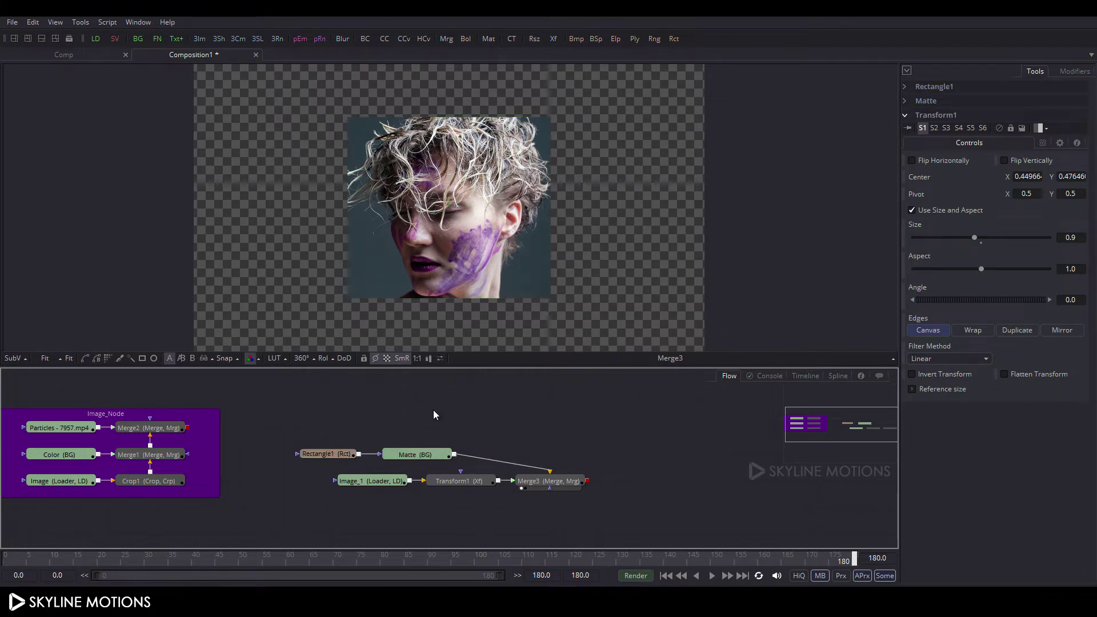
key("ctrl+v")
left_click_drag(457, 400, 413, 430)
left_click(365, 430)
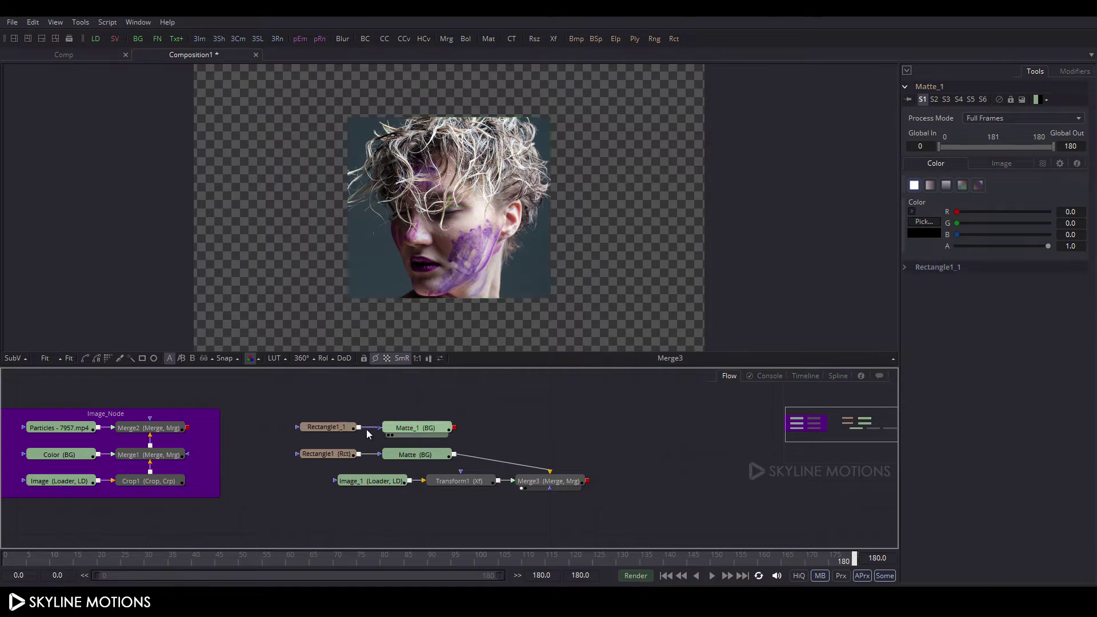
Turn off Solid on the Rectangle1_1 mask and set its border width to 0.015
left_click(334, 426)
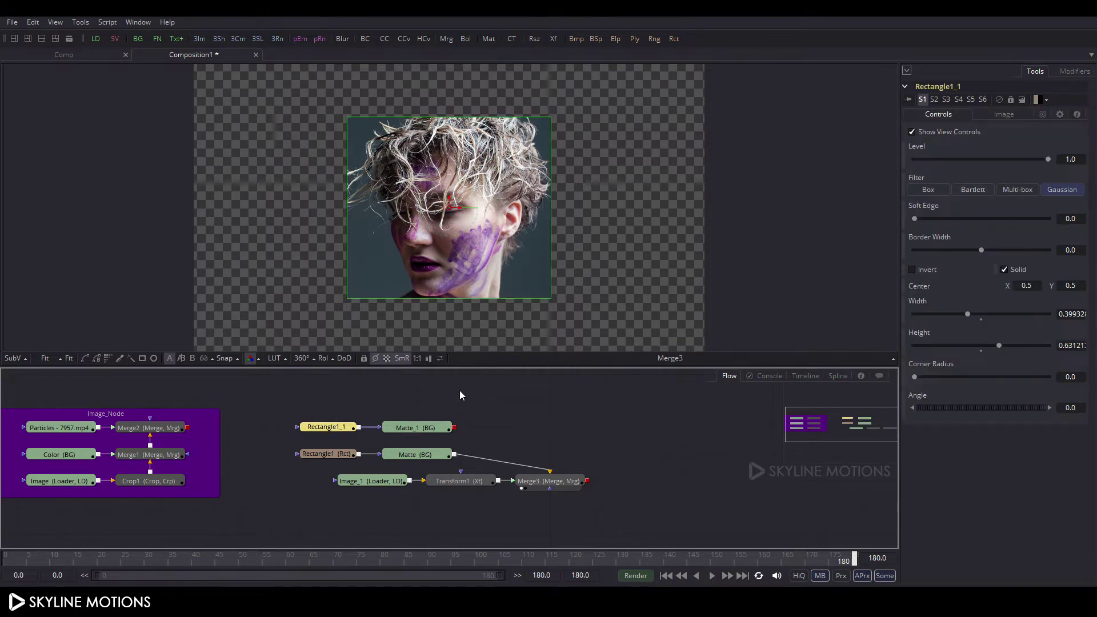
left_click(1006, 271)
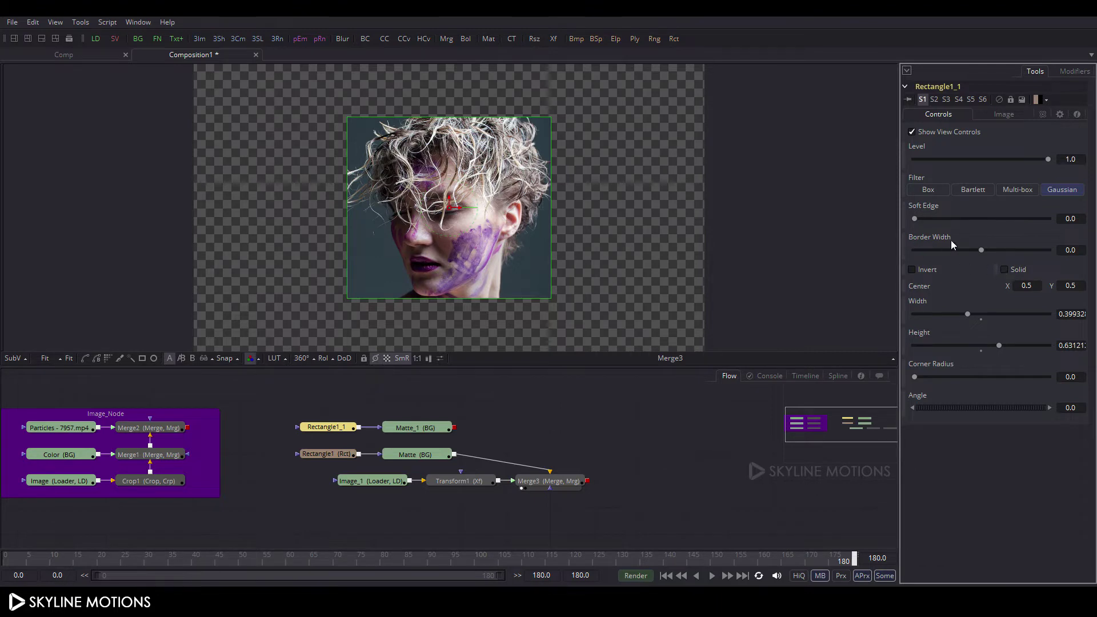
left_click_drag(981, 250, 988, 250)
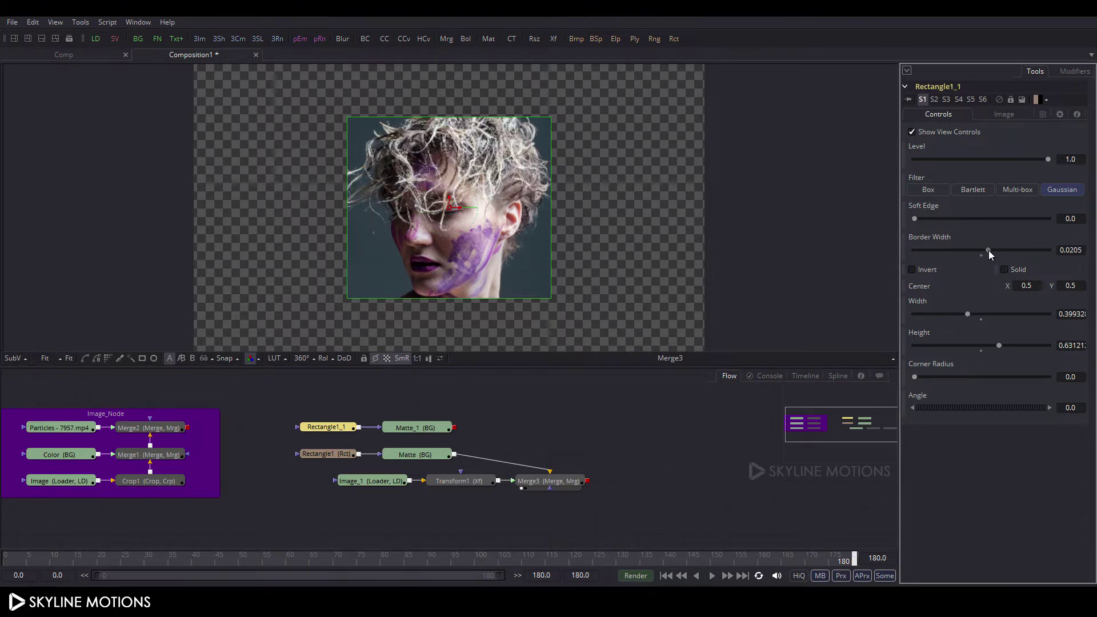
left_click(1070, 251)
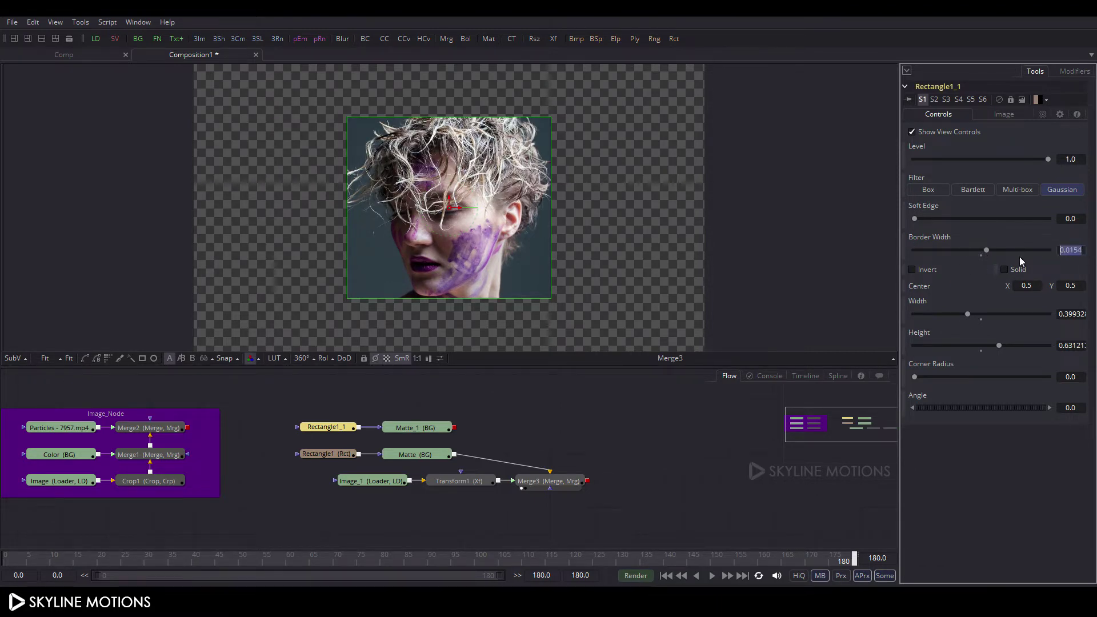
type("0.015")
key("Tab")
left_click(546, 430)
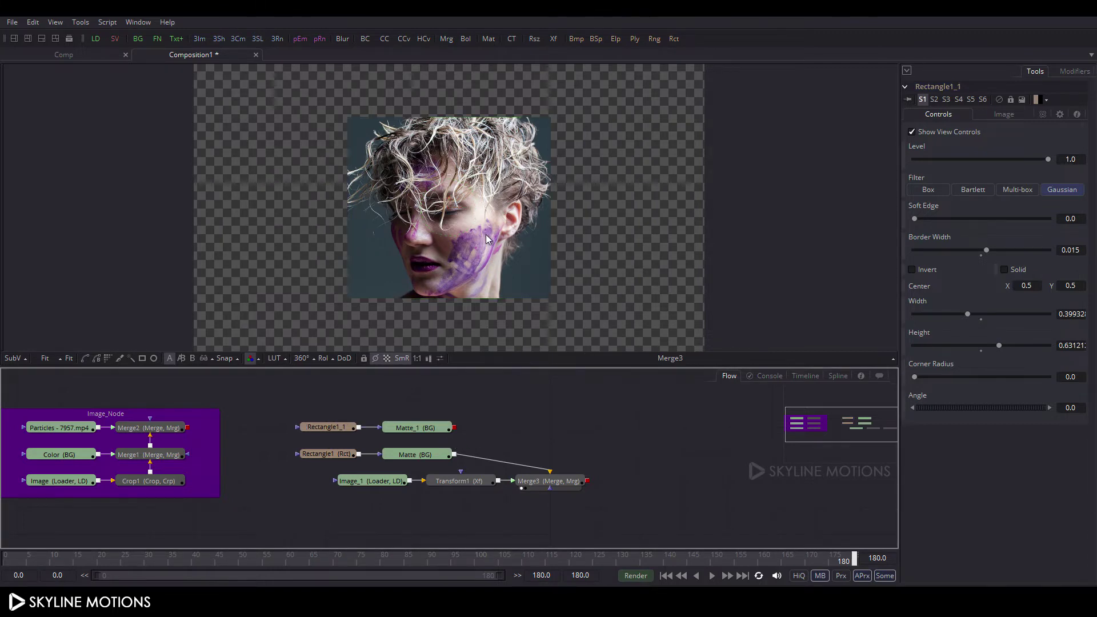
Add a Merge node that layers Matte_1 over the Merge3 output, and show it in the viewer
left_click(446, 38)
left_click_drag(521, 444, 540, 485)
left_click_drag(513, 429, 414, 429)
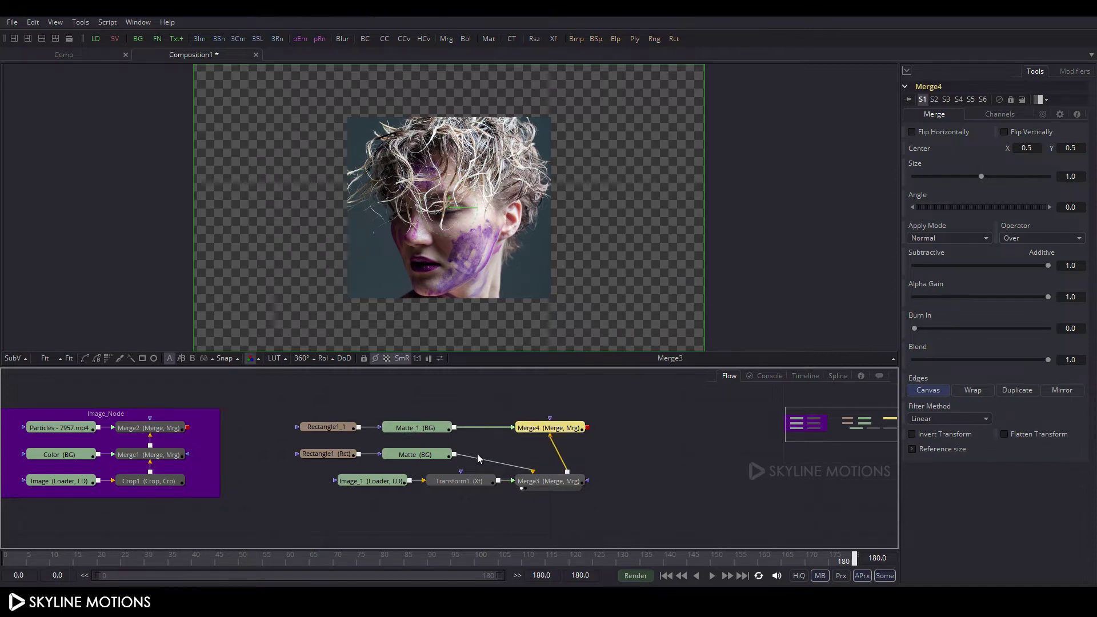
key("1")
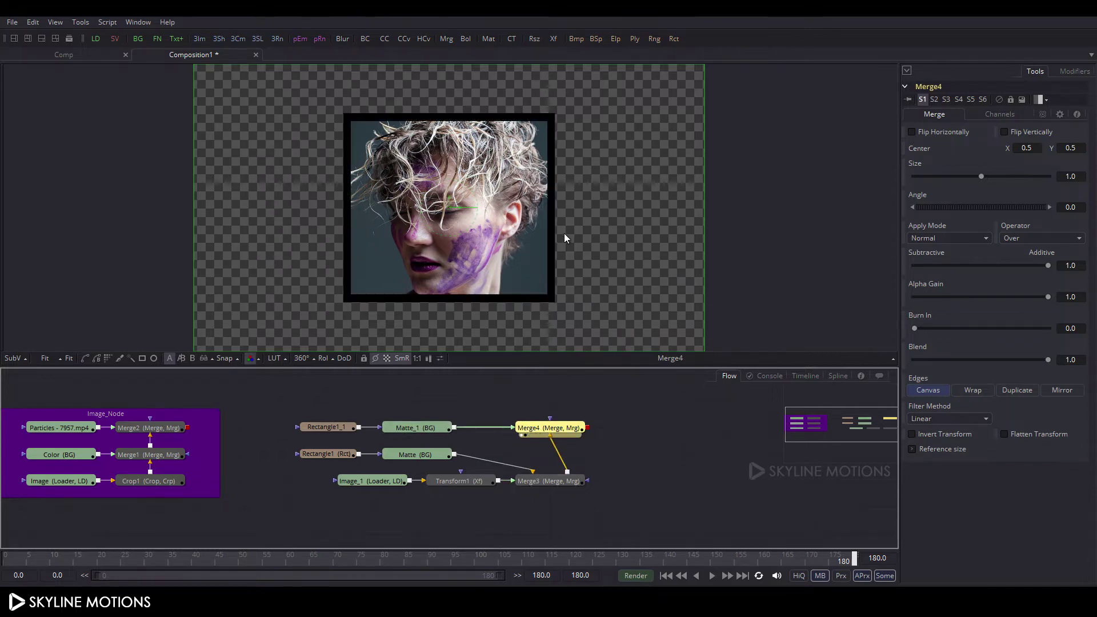
Set the color of the Matte_1 background to yellow (#ffff00)
left_click(399, 430)
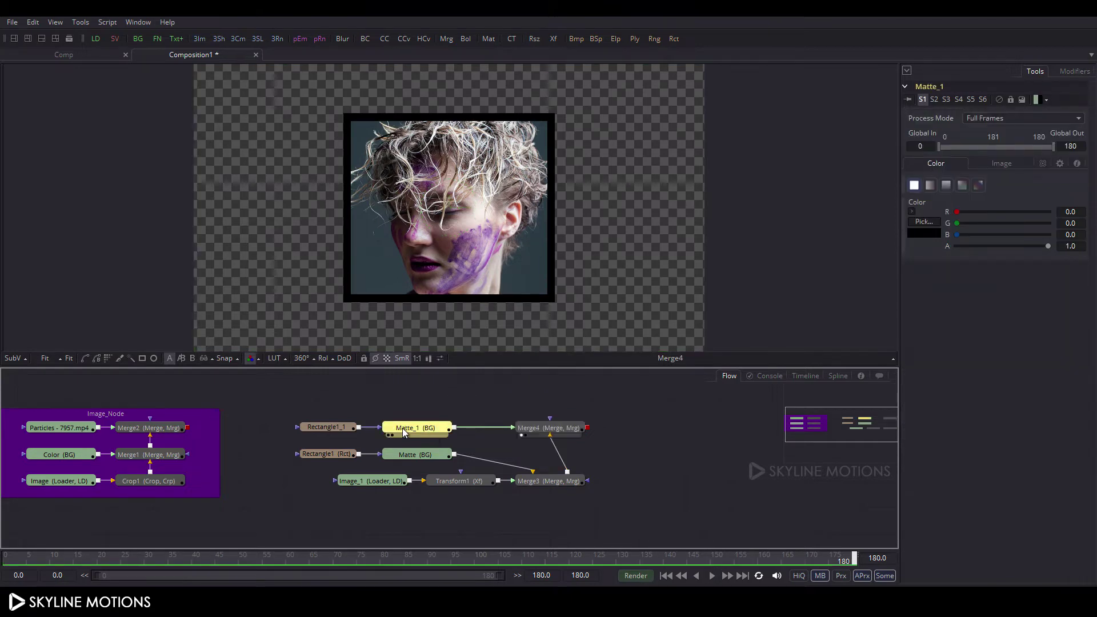
left_click(923, 222)
left_click(525, 253)
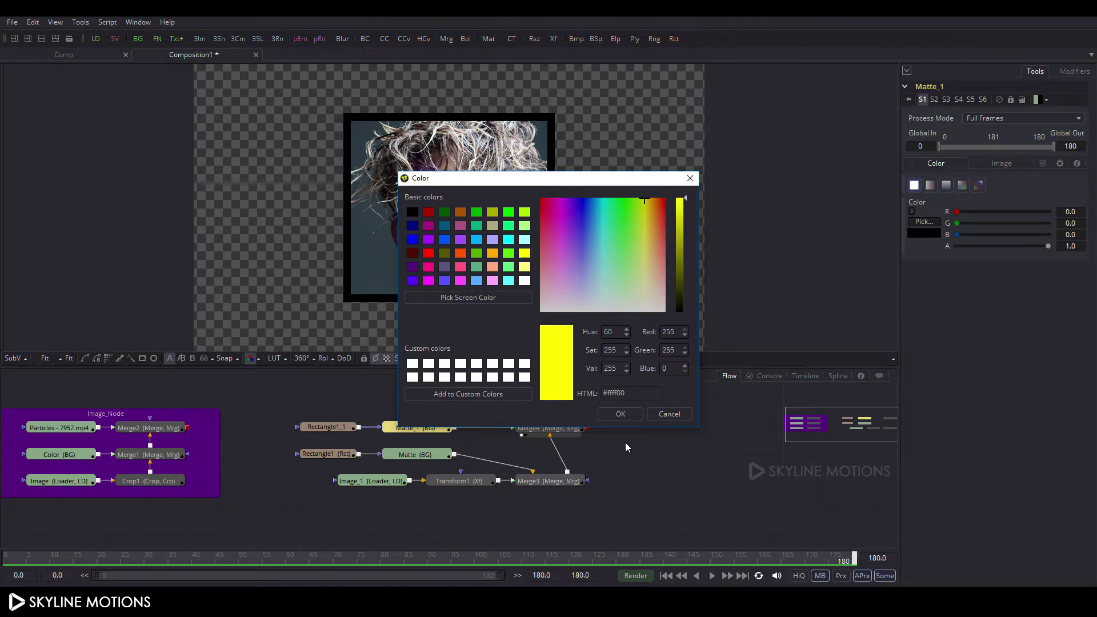
left_click(619, 415)
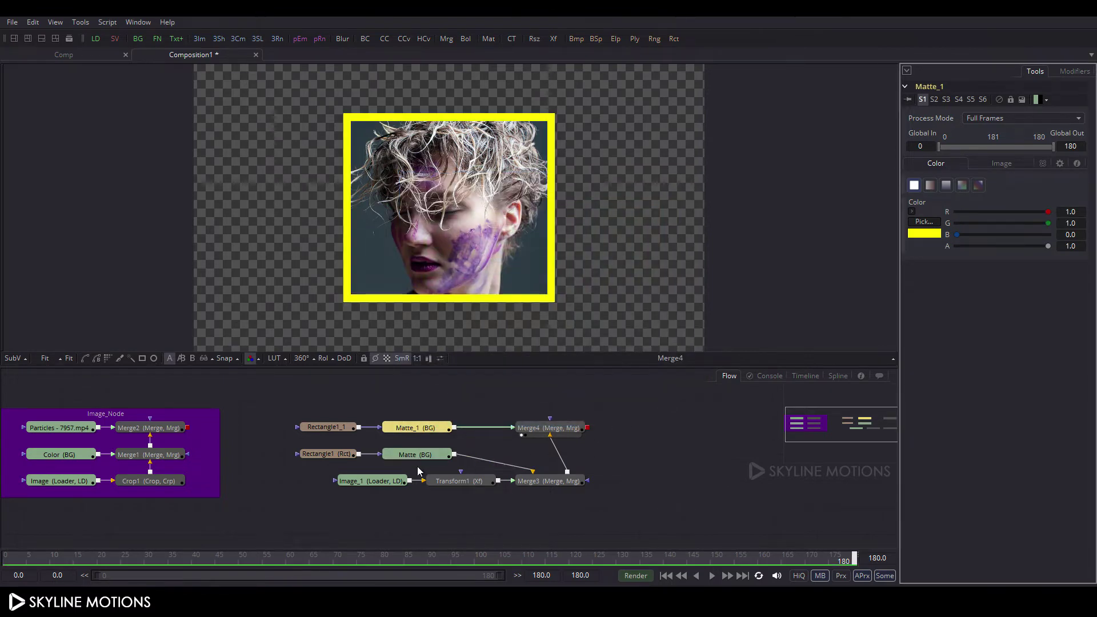
Reduce the border width of the Rectangle1_1 mask to about 0.01
left_click(326, 428)
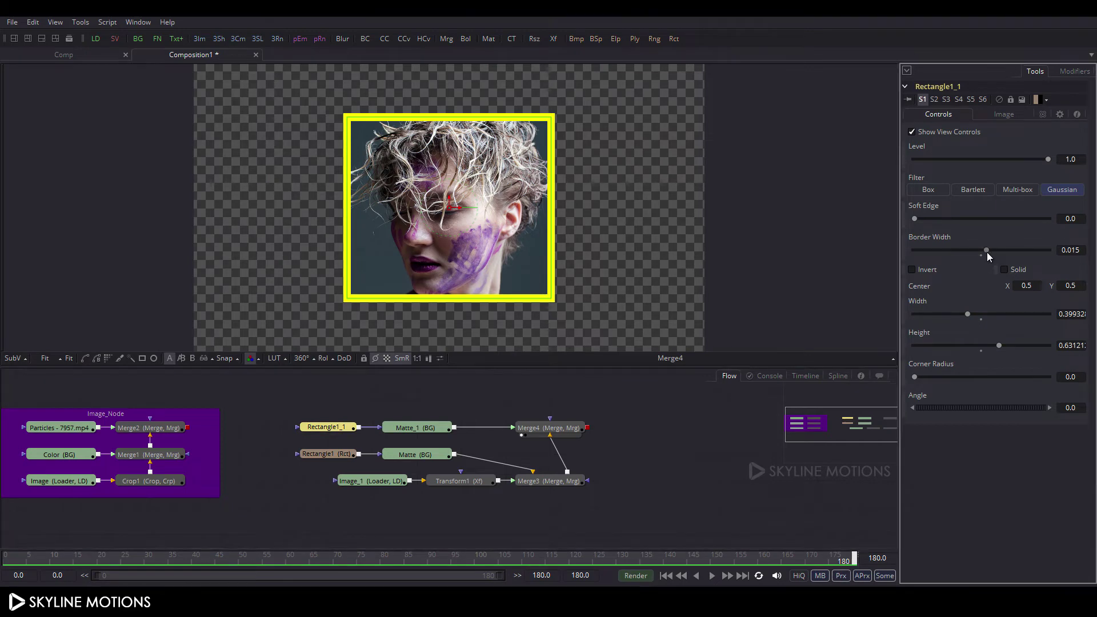
left_click_drag(986, 252, 978, 252)
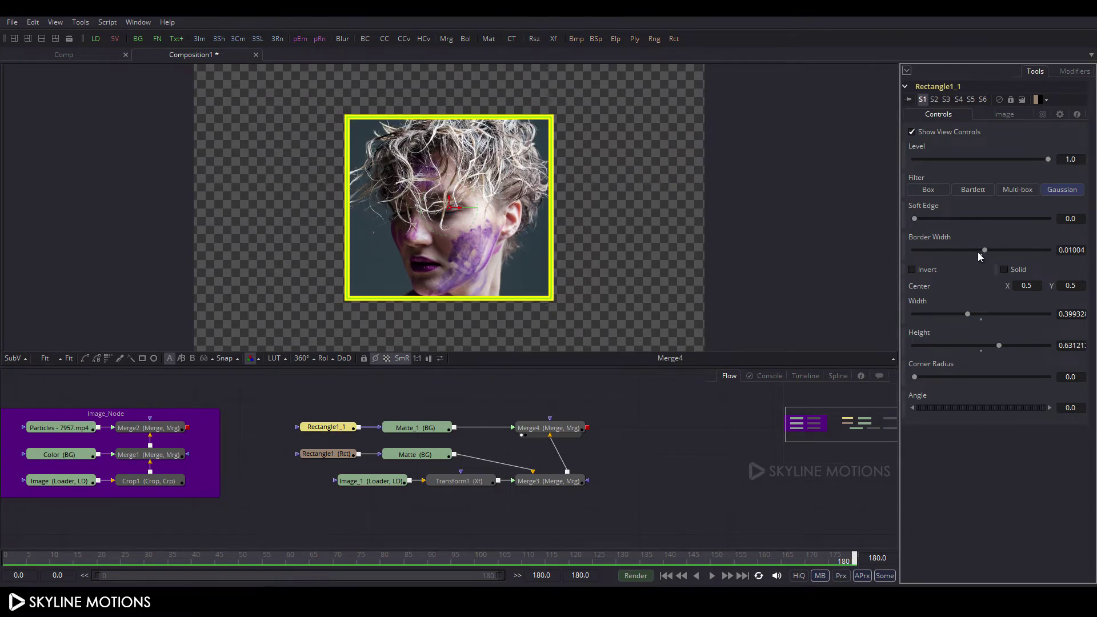
left_click(642, 473)
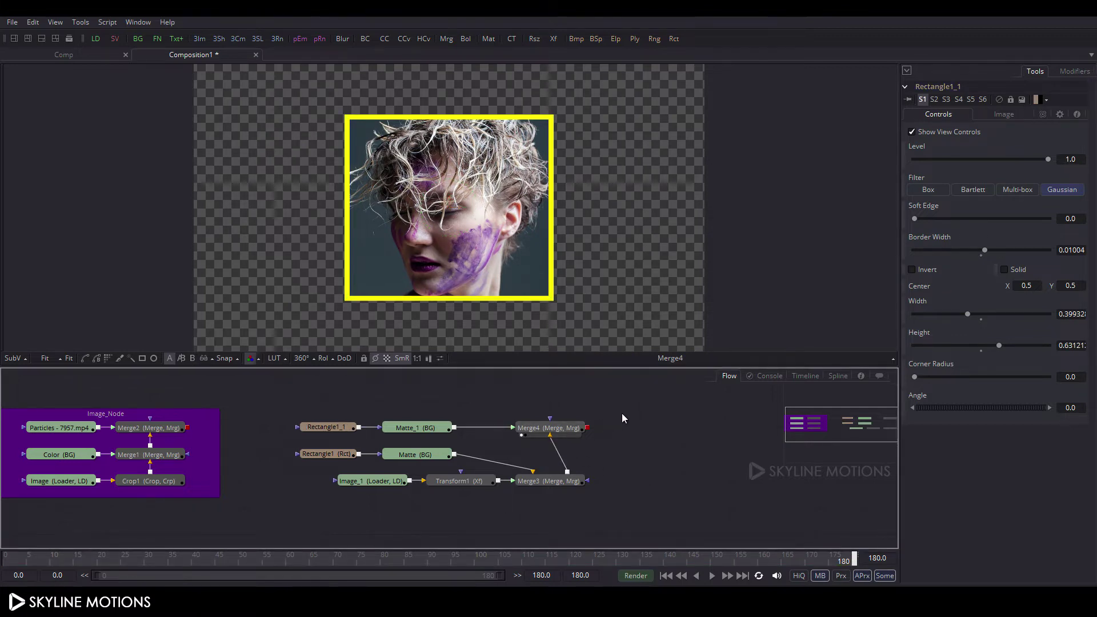
Shift Merge3 and Merge4 away from the mattes and insert a Transform node between Matte and Merge3
left_click_drag(621, 413, 528, 524)
left_click_drag(558, 436, 602, 436)
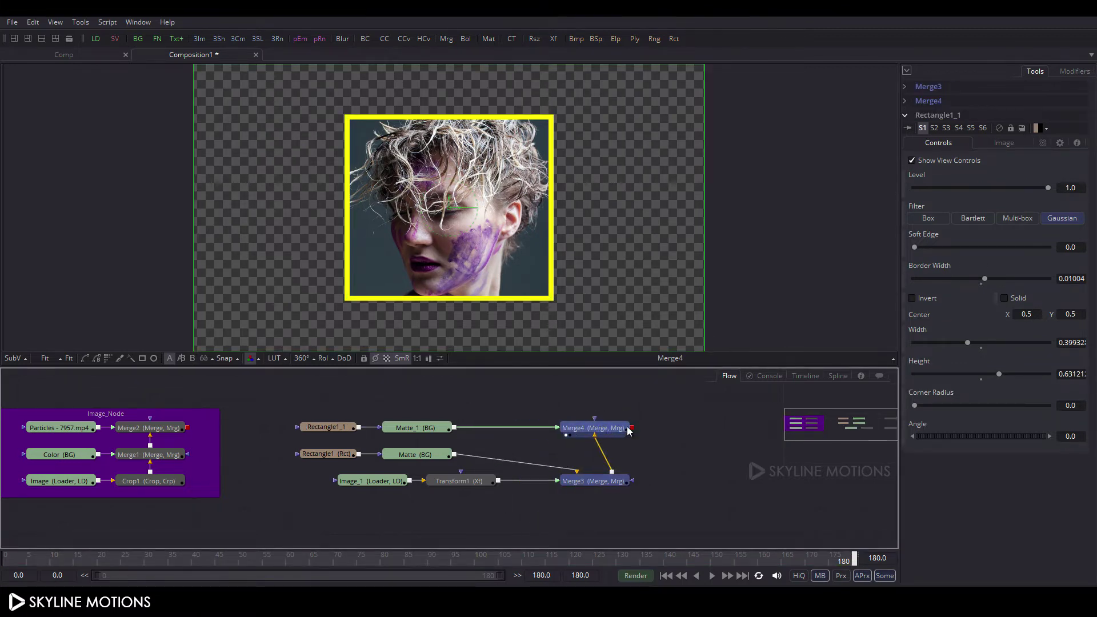
left_click(680, 467)
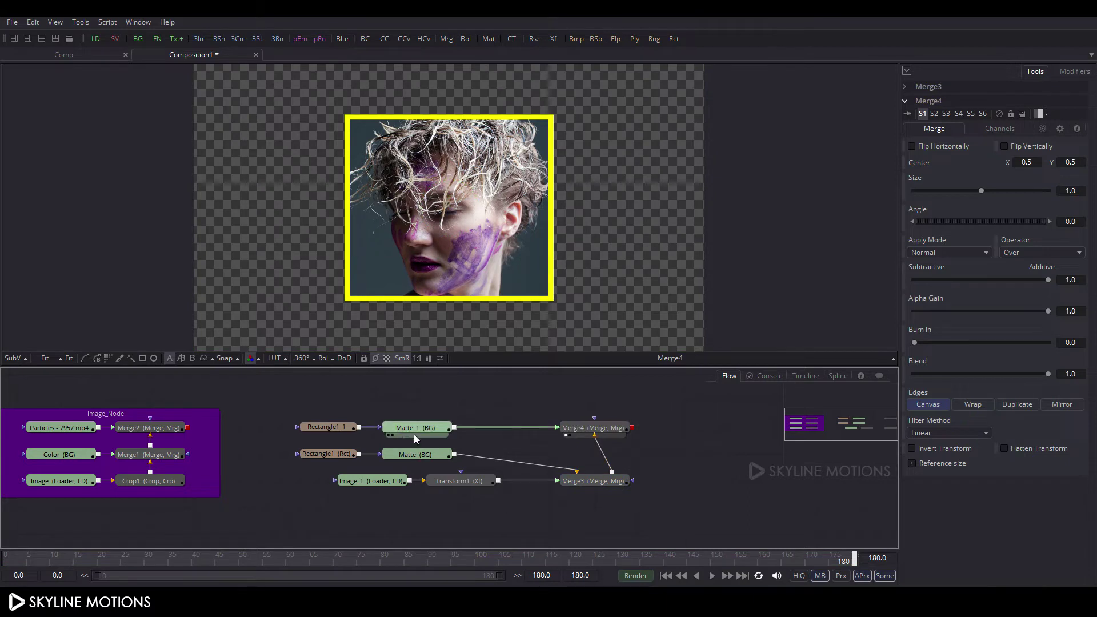
left_click(399, 431)
left_click(412, 455)
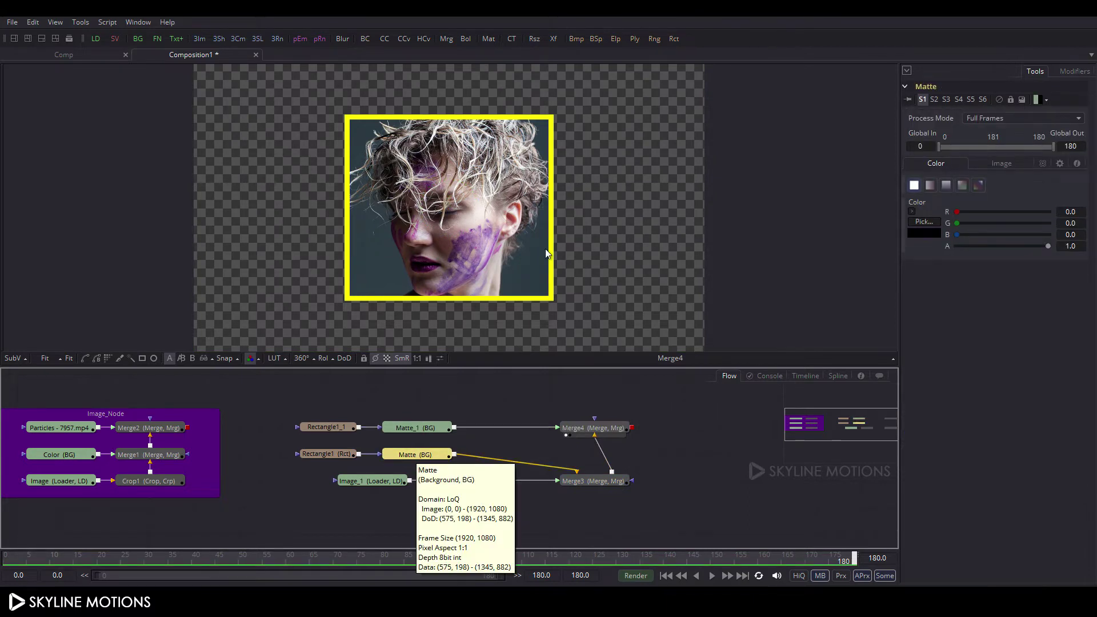
left_click(551, 39)
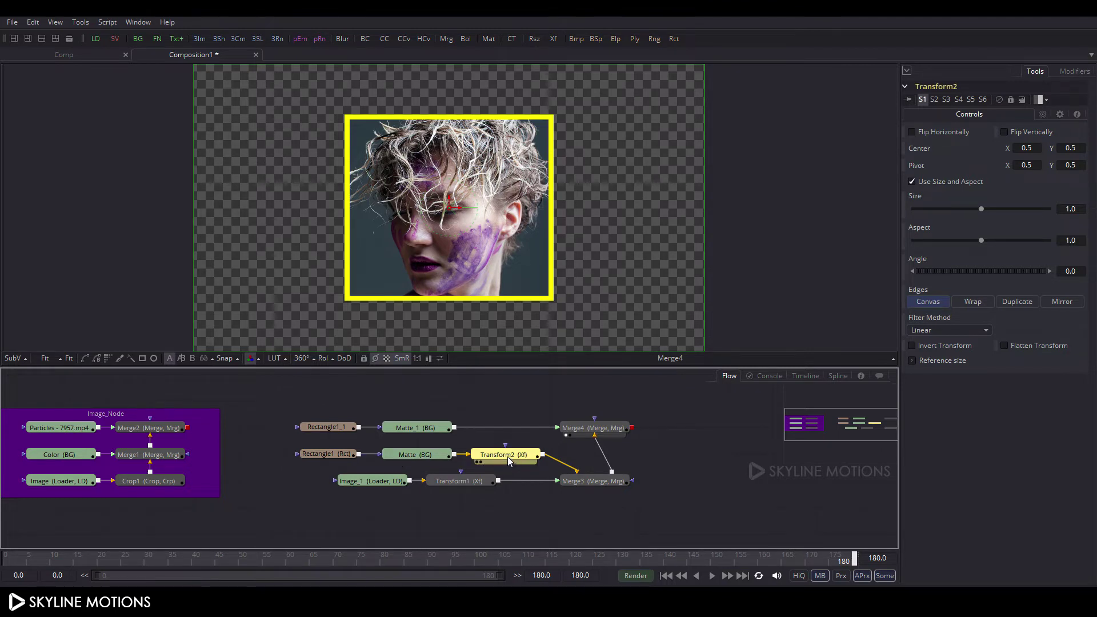
Paste an instance of Transform2 and insert it between Matte_1 and Merge4
left_click(502, 409)
right_click(484, 404)
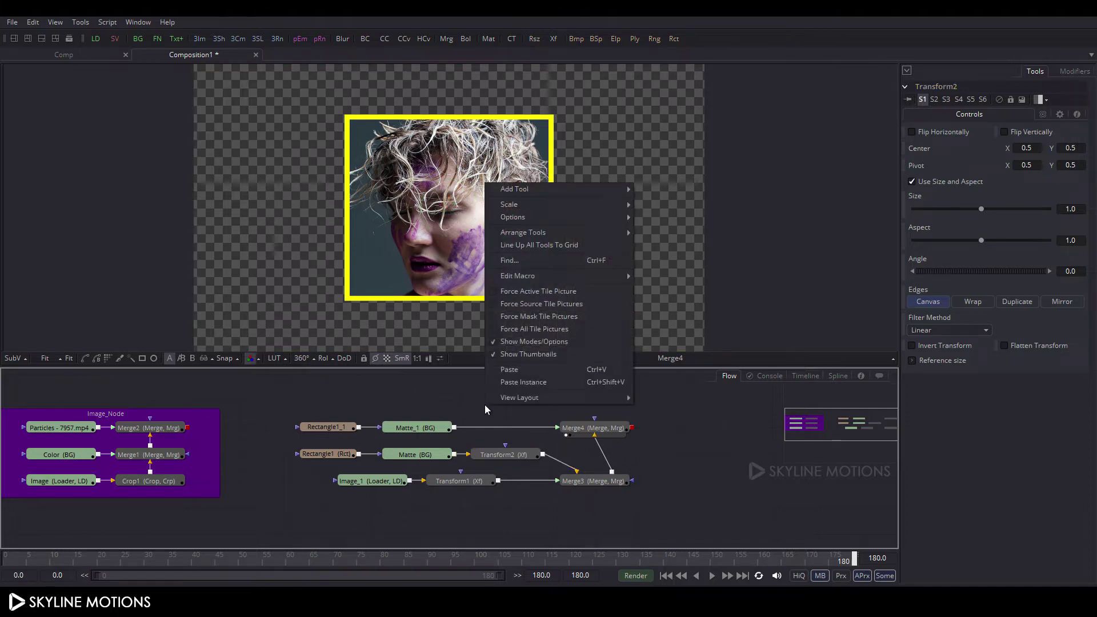
left_click(526, 382)
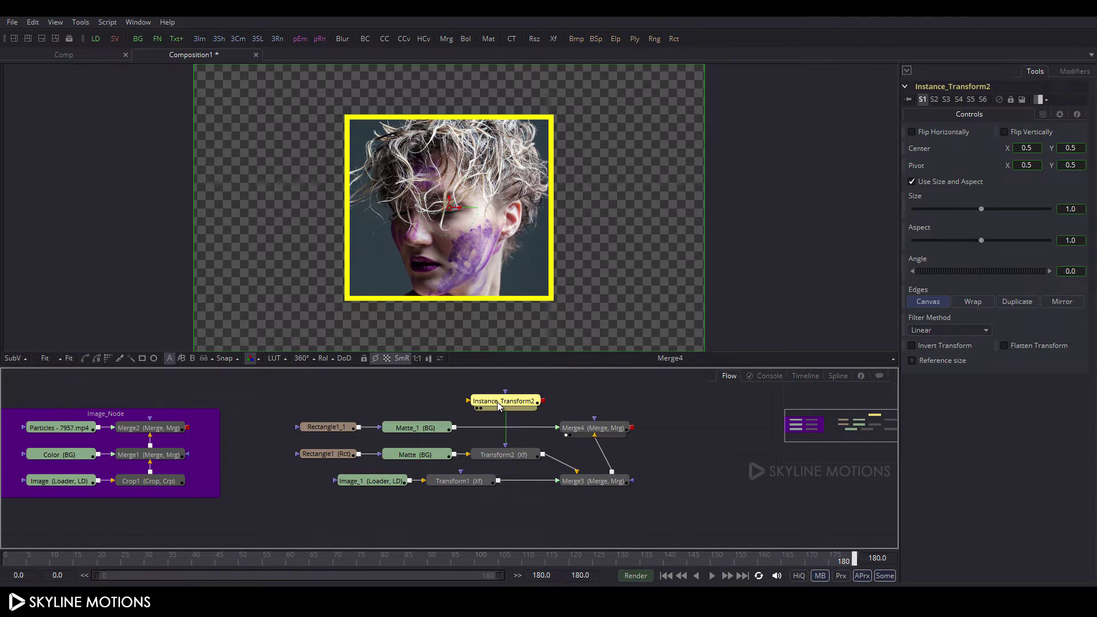
mouse_move(498, 406)
left_mouse_down()
mouse_move(498, 432)
mouse_move(499, 406)
mouse_move(506, 423)
left_mouse_up()
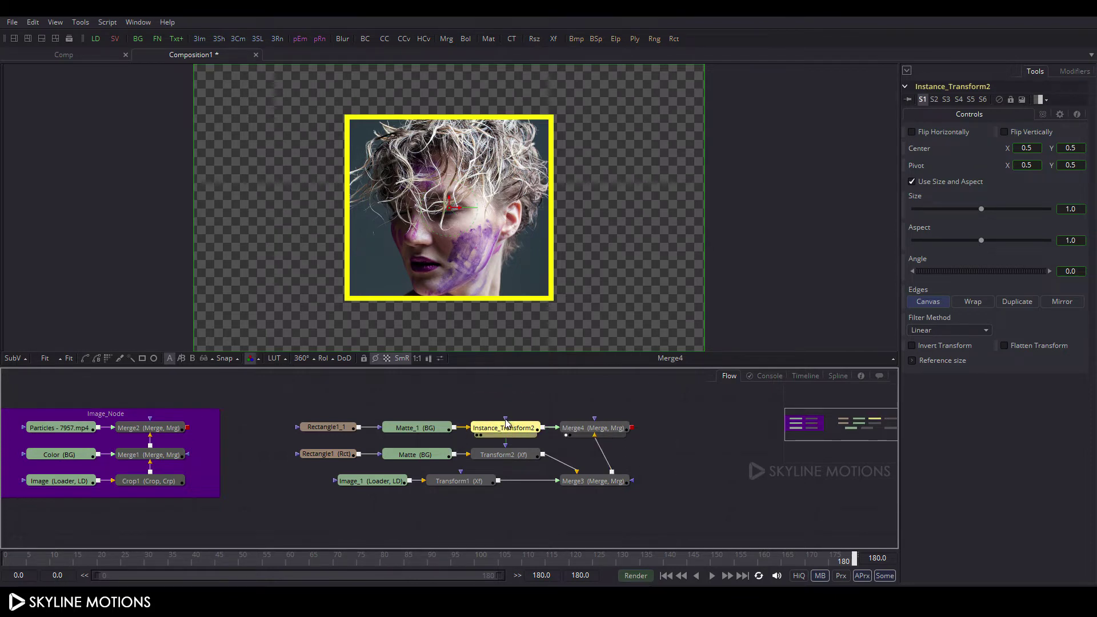
At frame 150, set Transform2's angle to -20 and keyframe it
left_click(516, 463)
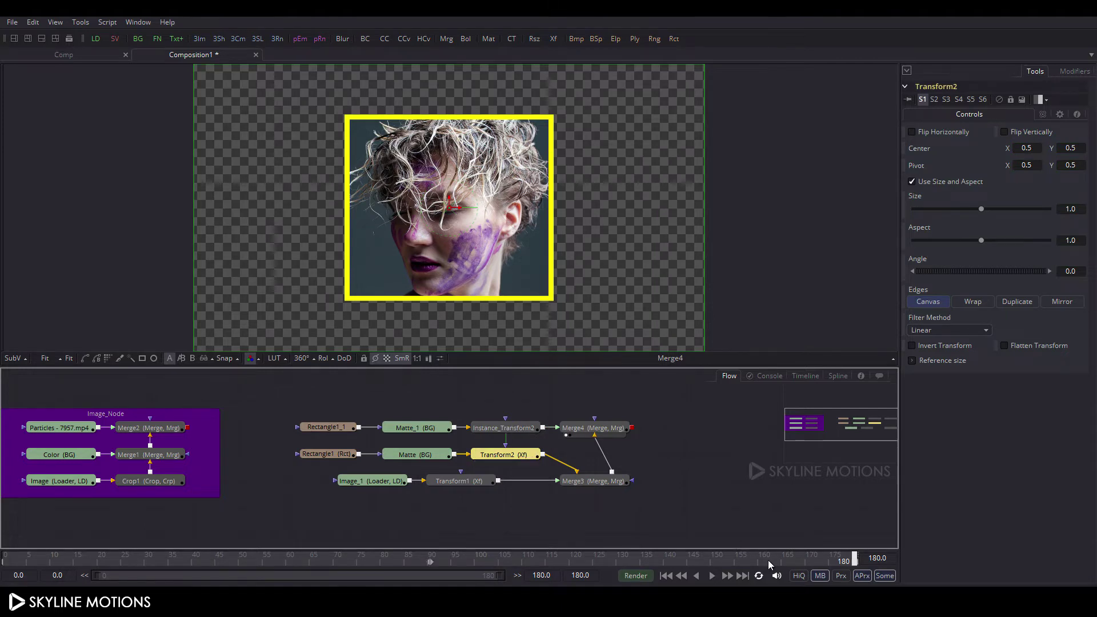
left_click_drag(767, 563, 712, 564)
left_click(1073, 271)
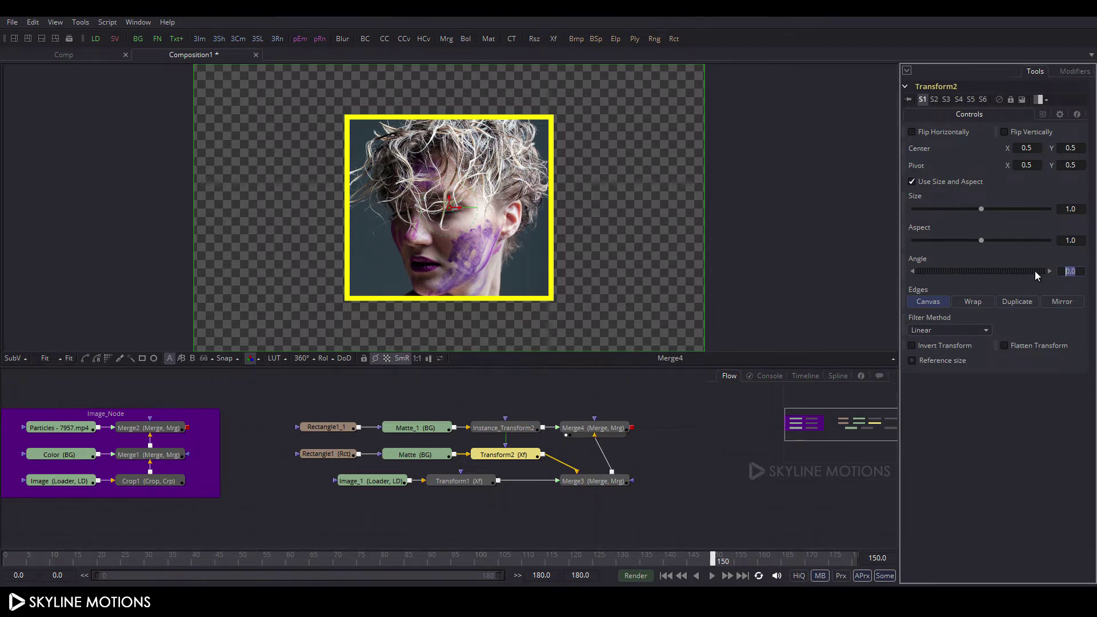
type("-20")
key("Tab")
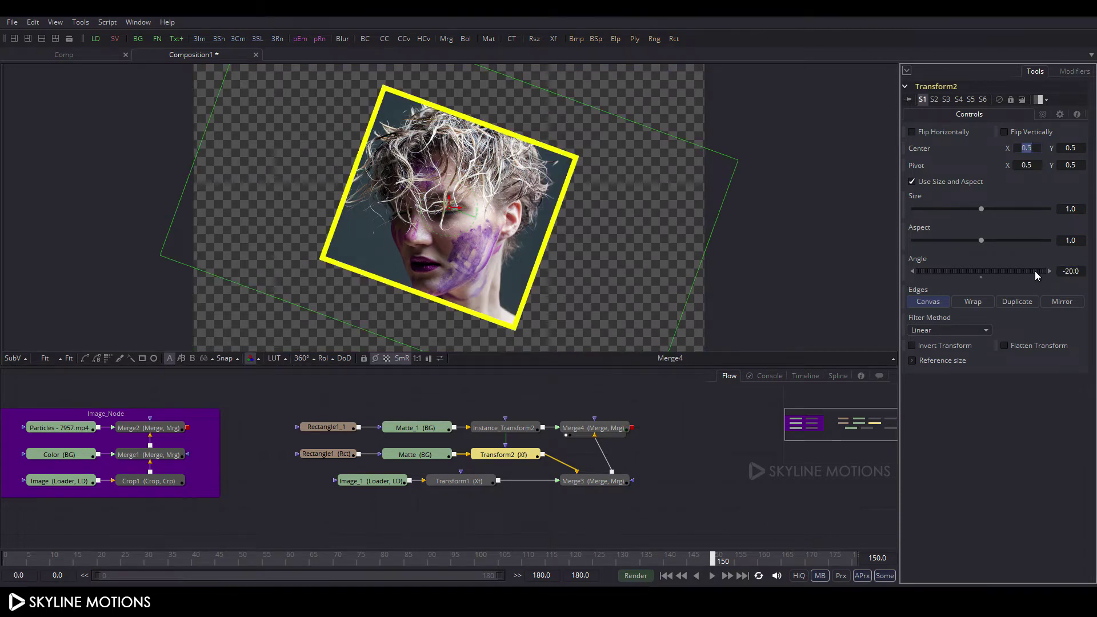
right_click(924, 260)
left_click(943, 264)
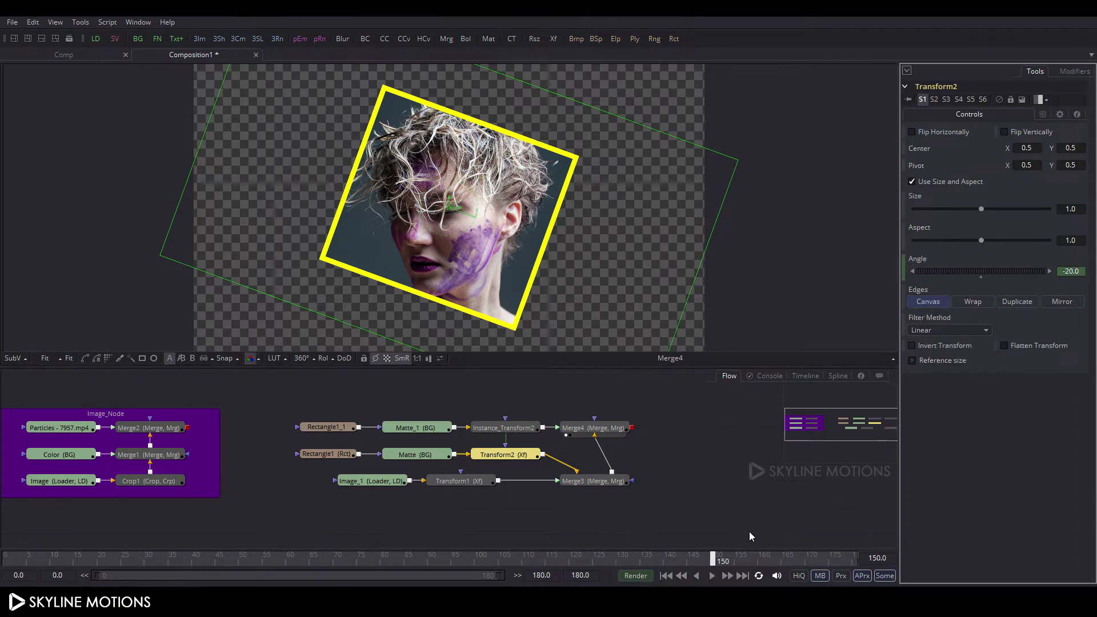
At frame 0, keyframe Transform2's angle at 90
left_click_drag(713, 562, 6, 562)
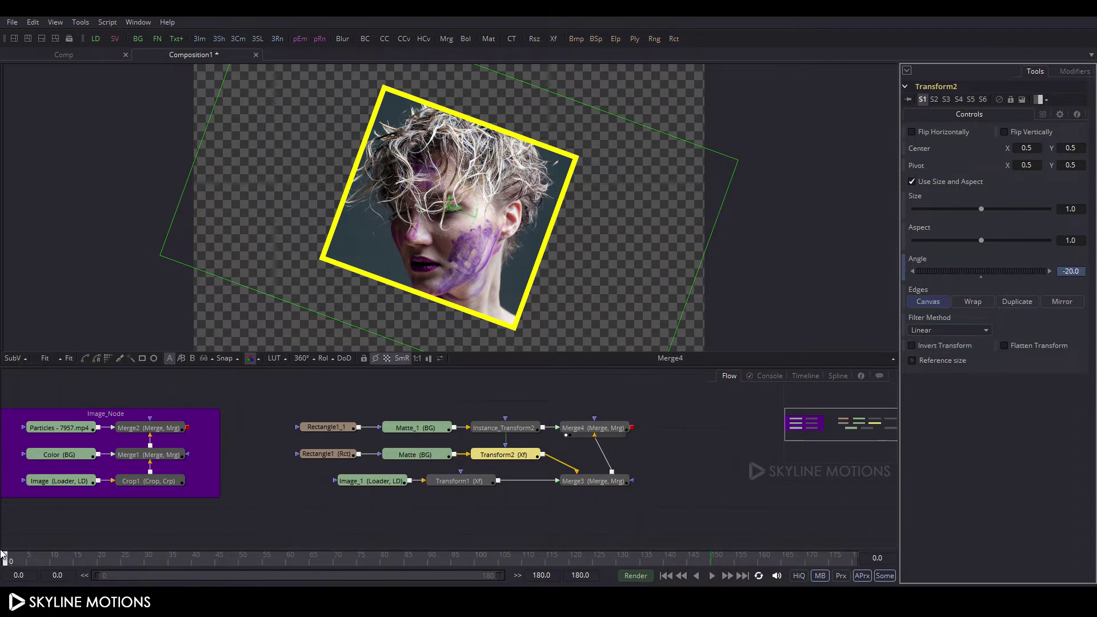
left_click_drag(983, 273, 1015, 256)
left_click_drag(1079, 272, 1024, 270)
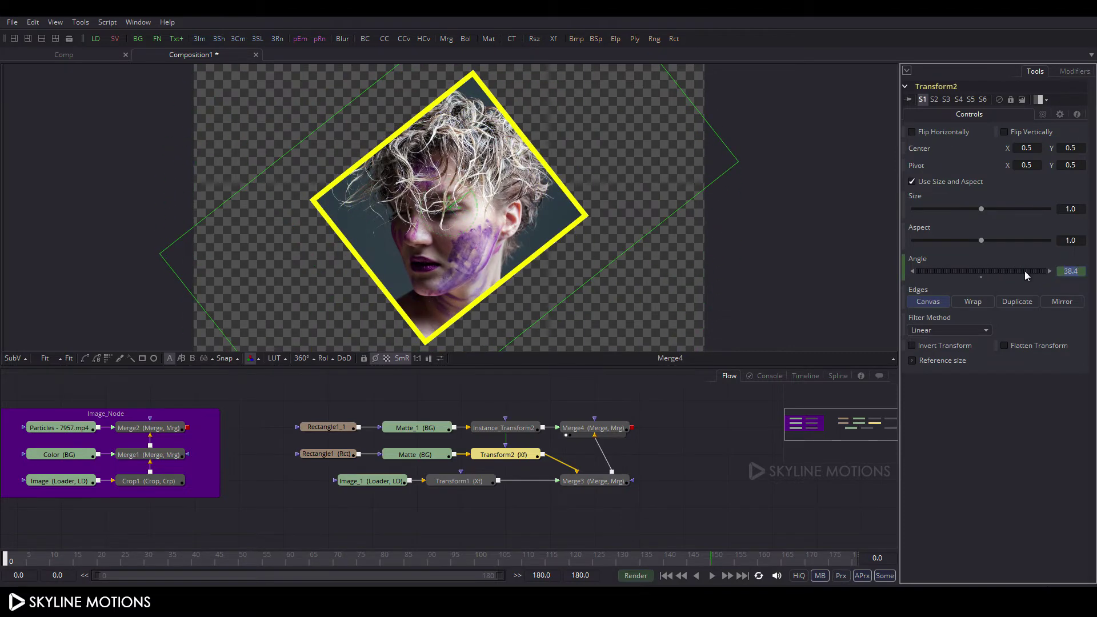
type("90")
key("Tab")
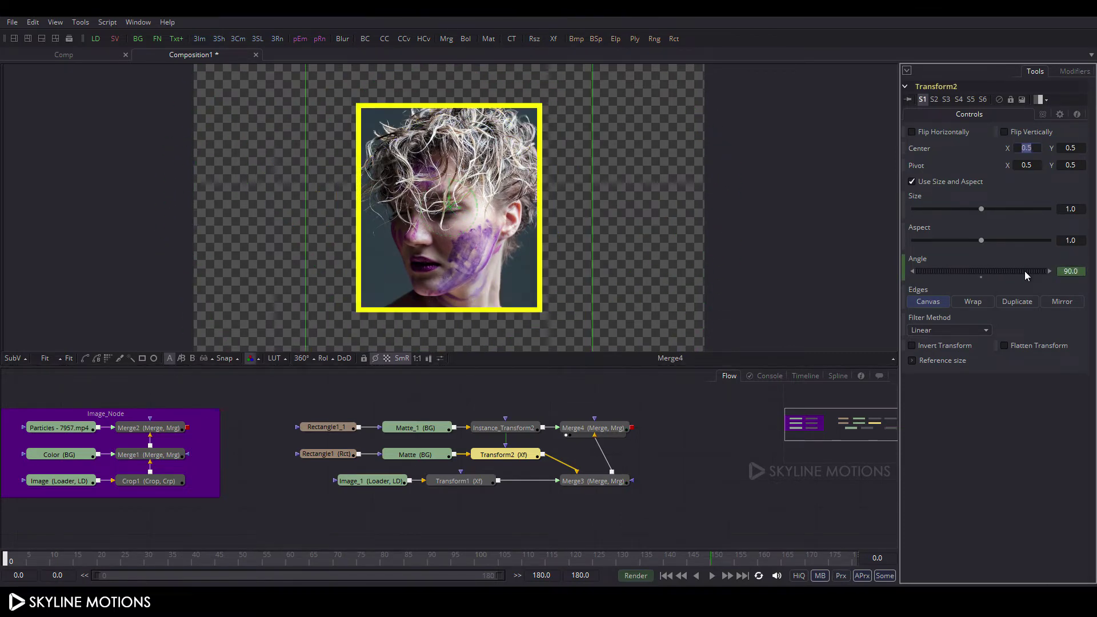
At frame 150, start animating Transform2's center from its existing centered position
left_click(713, 562)
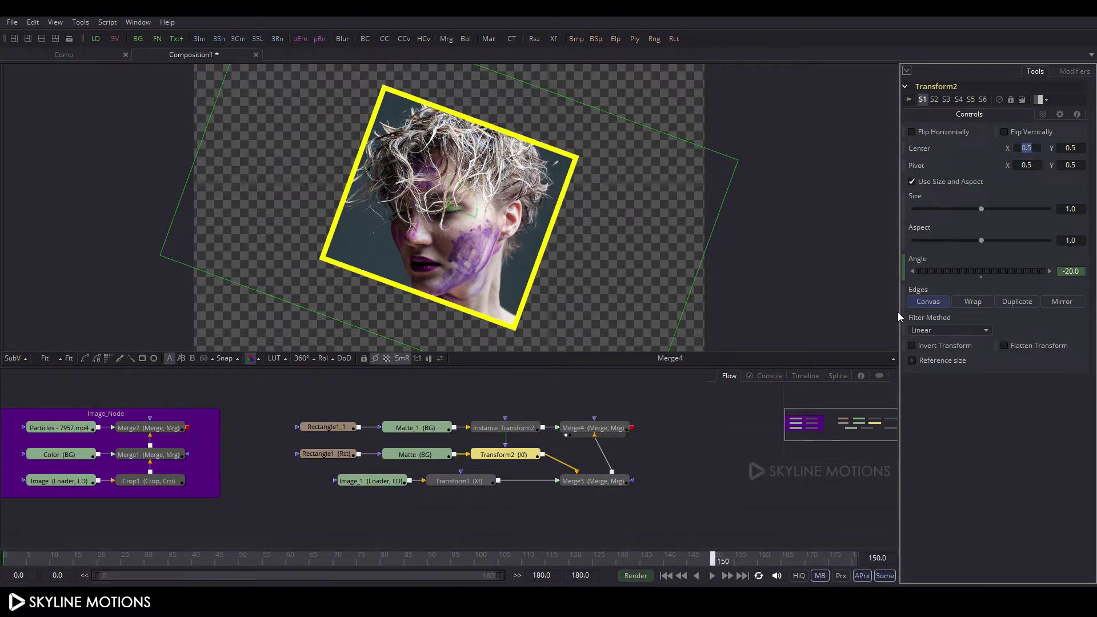
right_click(926, 150)
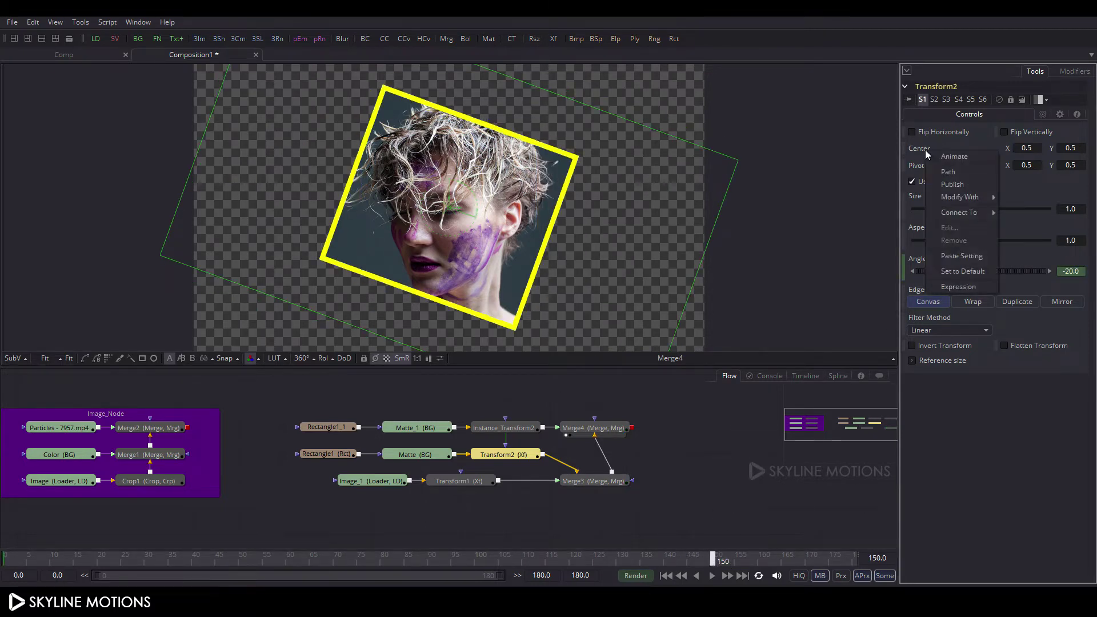
left_click(954, 156)
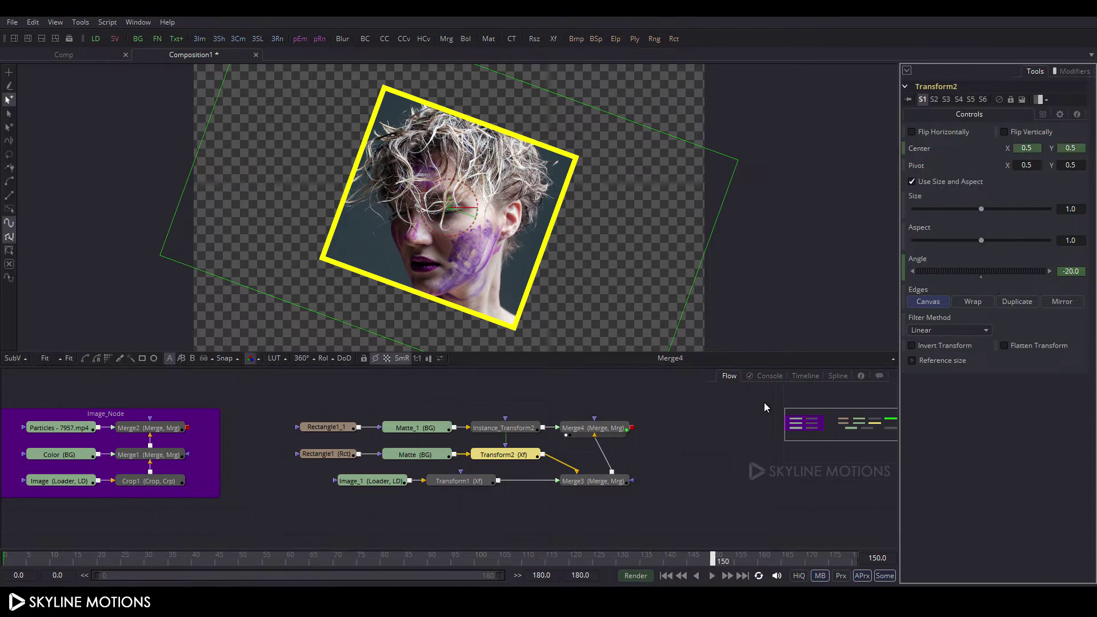
At frame 0, move Transform2's center straight down to Y about -0.468, then scrub to frame 150 to check the motion
left_click_drag(654, 557, 4, 558)
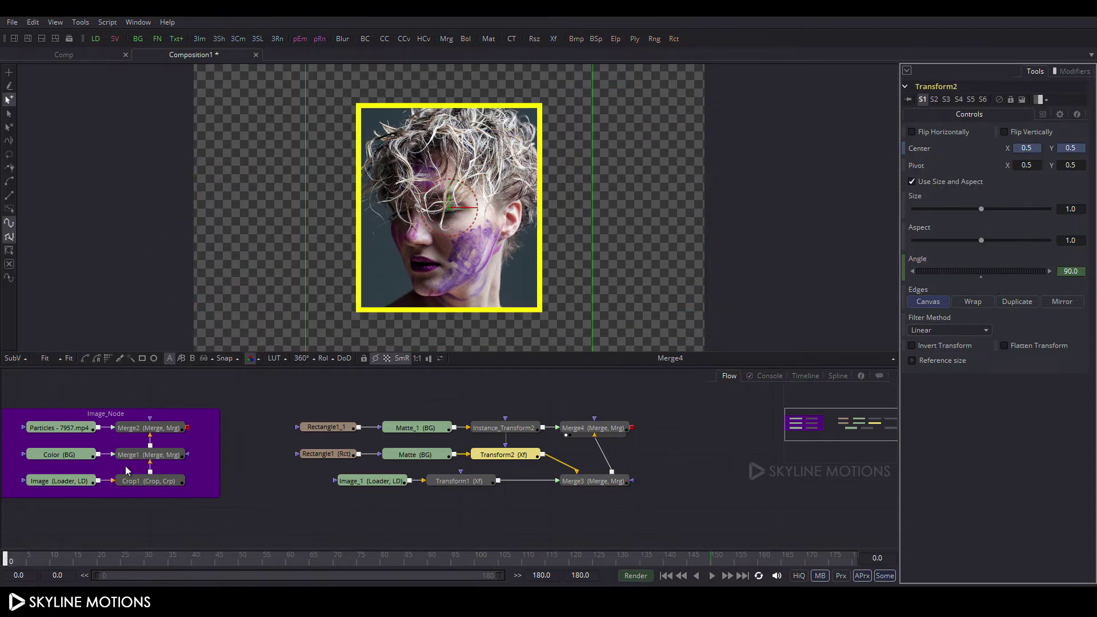
scroll(529, 222, "down", 2)
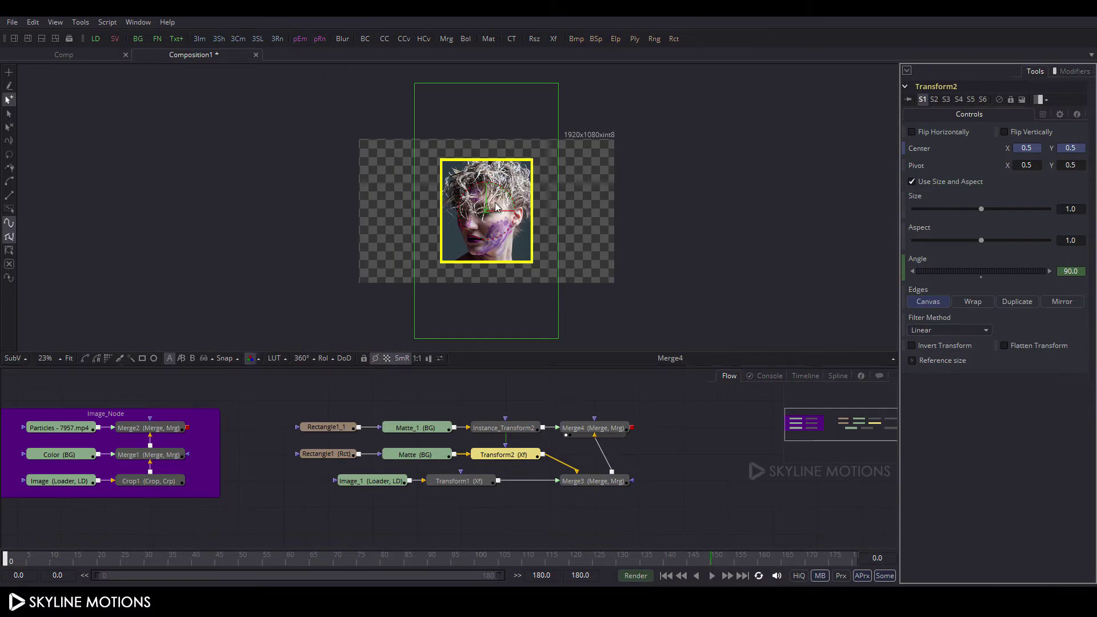
left_click_drag(488, 204, 485, 345)
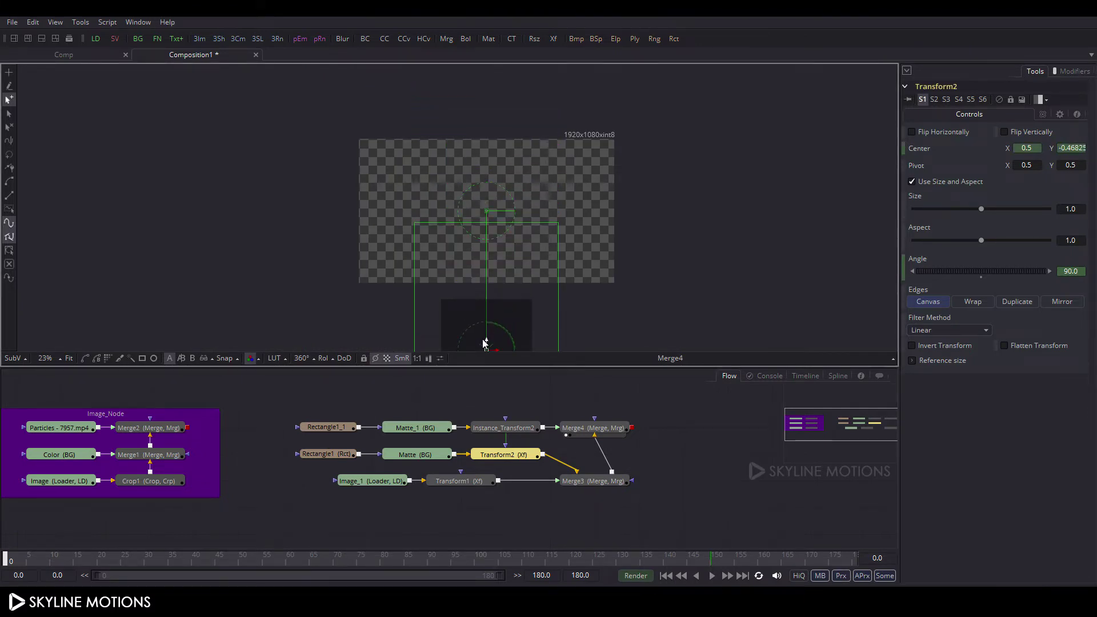
left_click_drag(13, 564, 714, 565)
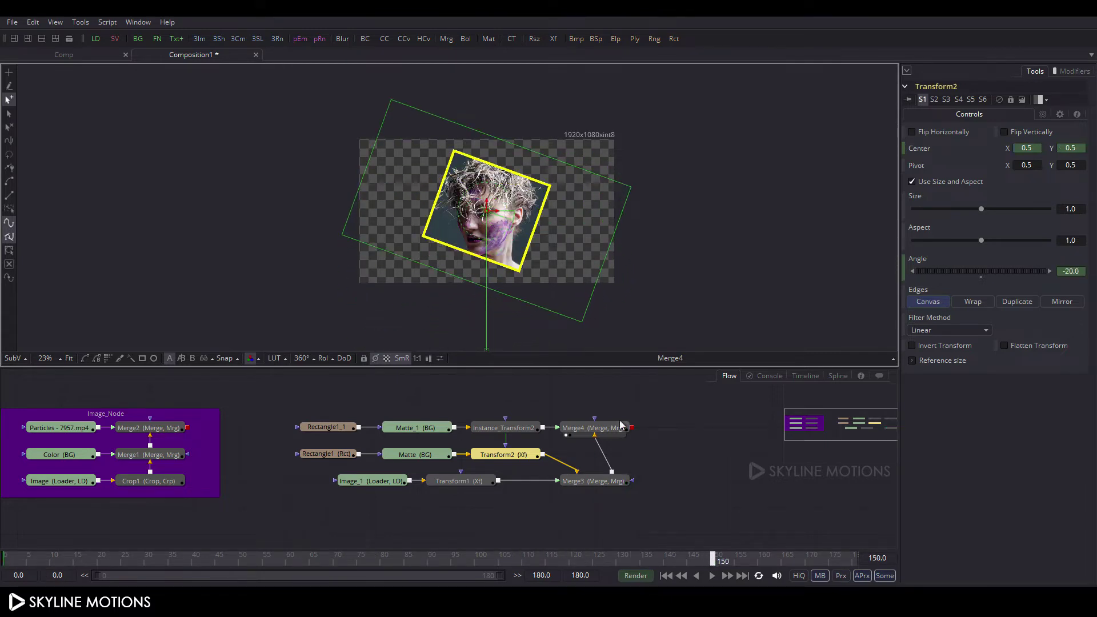
left_click(68, 359)
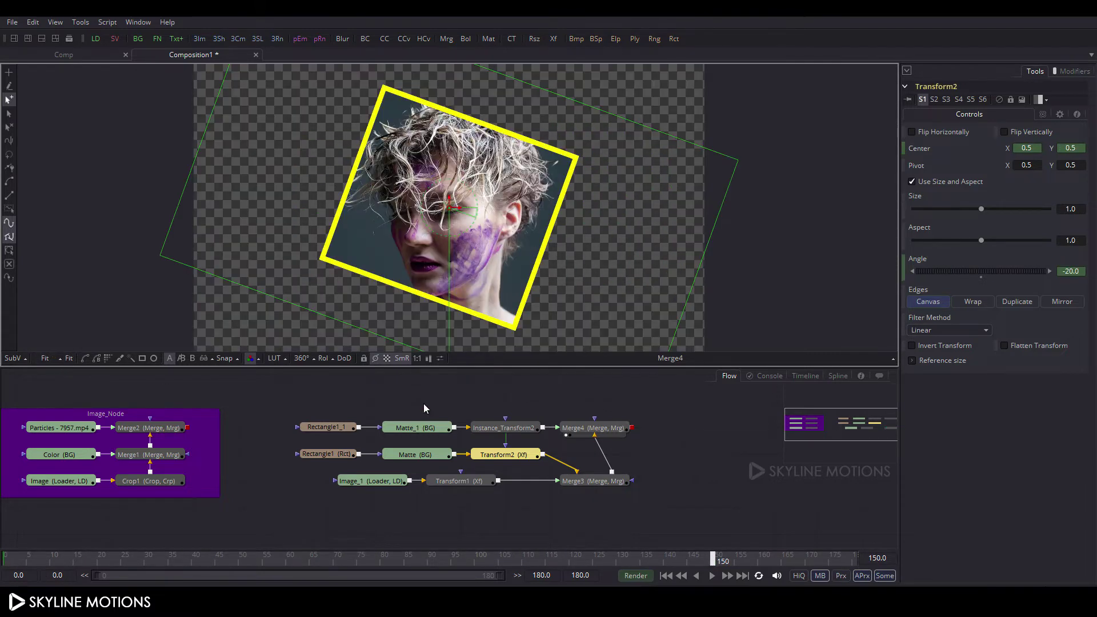
At frame 180, scale Transform1 down to about 0.76 and raise its center to Y about 0.50
left_click(480, 509)
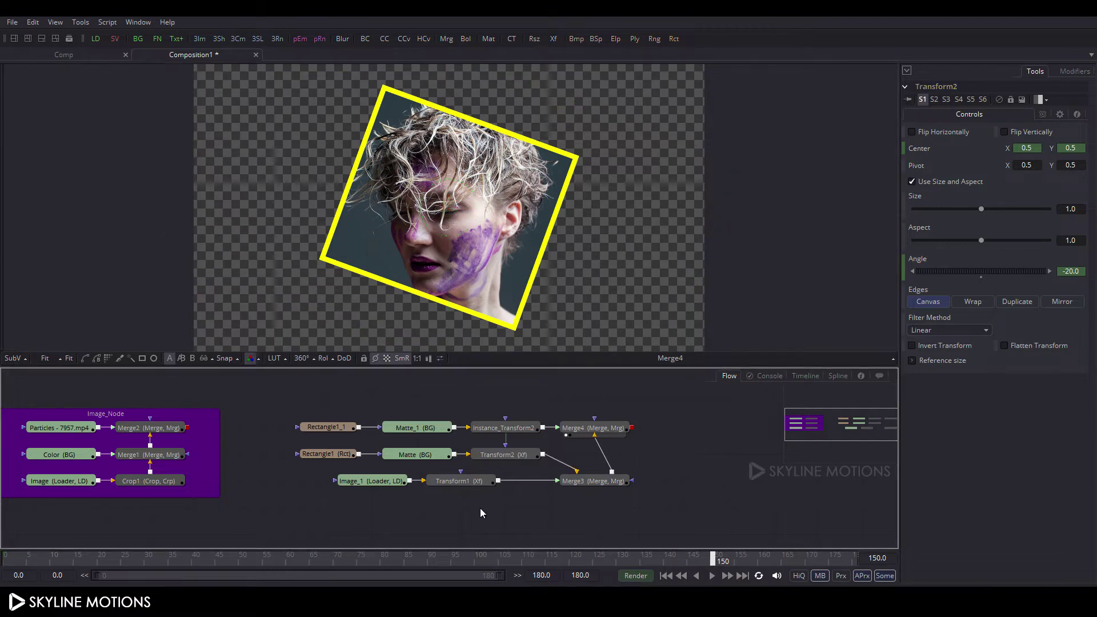
left_click(465, 482)
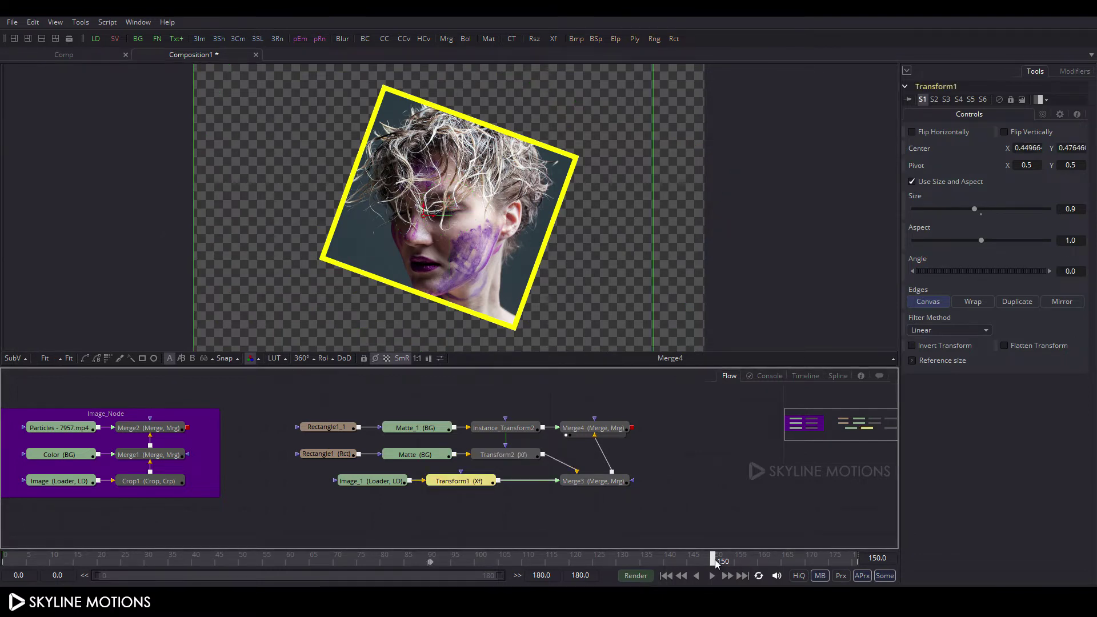
left_click_drag(714, 561, 855, 560)
left_click_drag(977, 209, 966, 209)
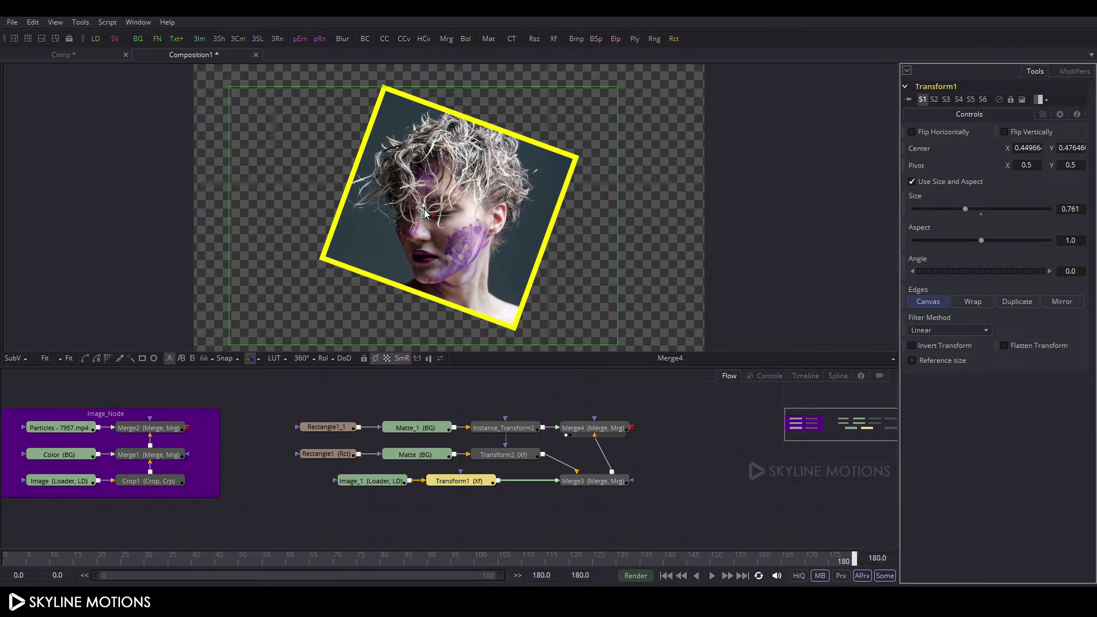
left_click_drag(424, 206, 424, 199)
Set Transform1's size to 0.7 and keyframe it at frame 180
left_click_drag(967, 209, 966, 209)
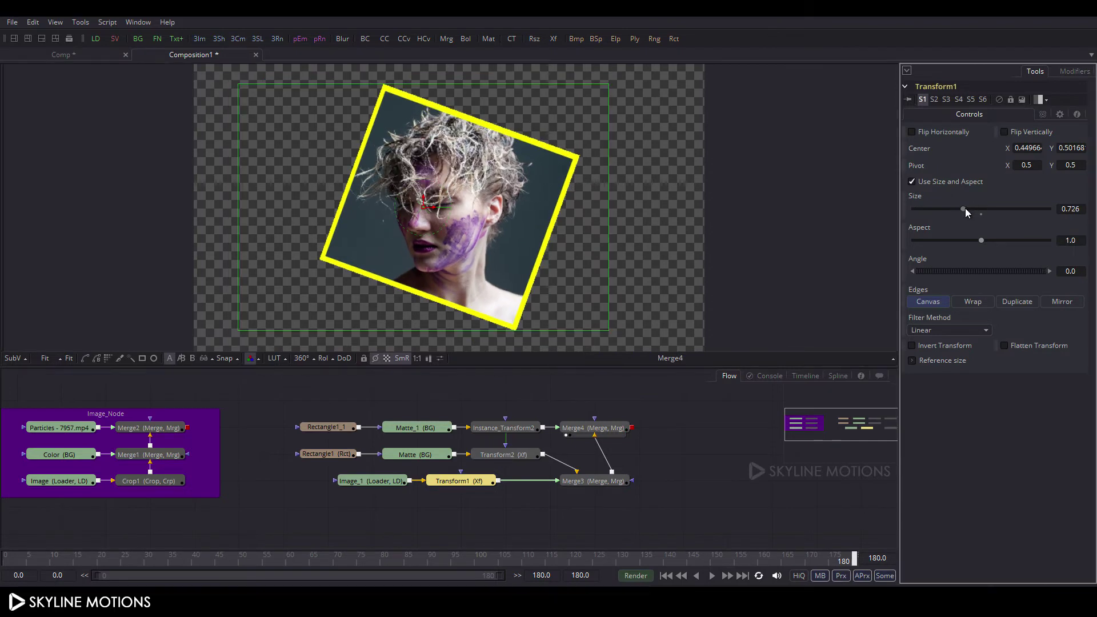
double_click(1070, 209)
type("0.7")
key("Tab")
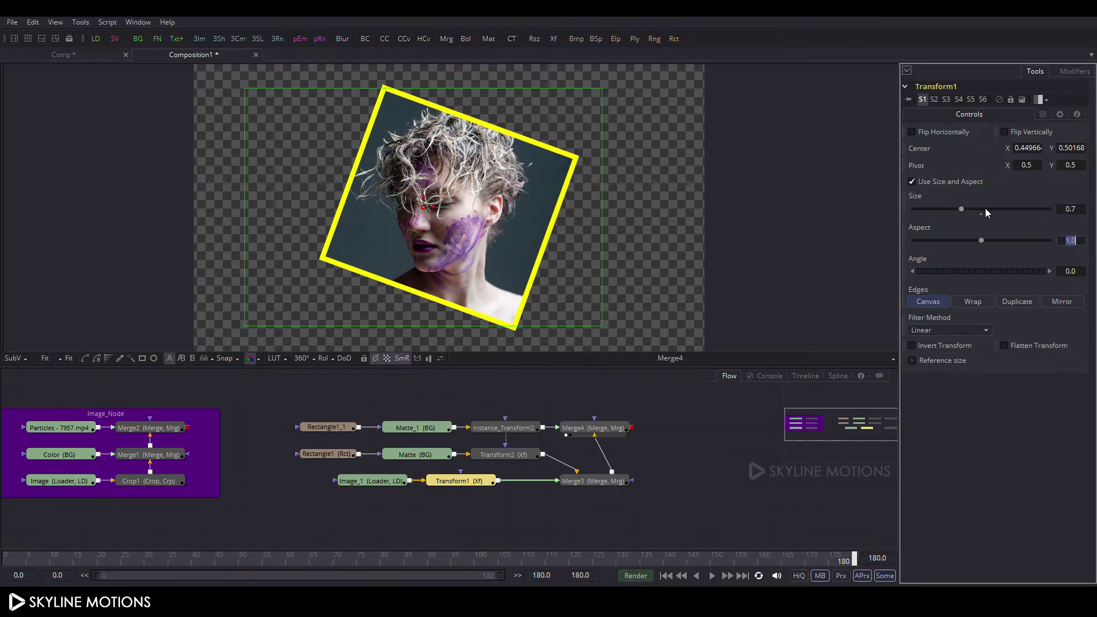
right_click(915, 197)
left_click(931, 202)
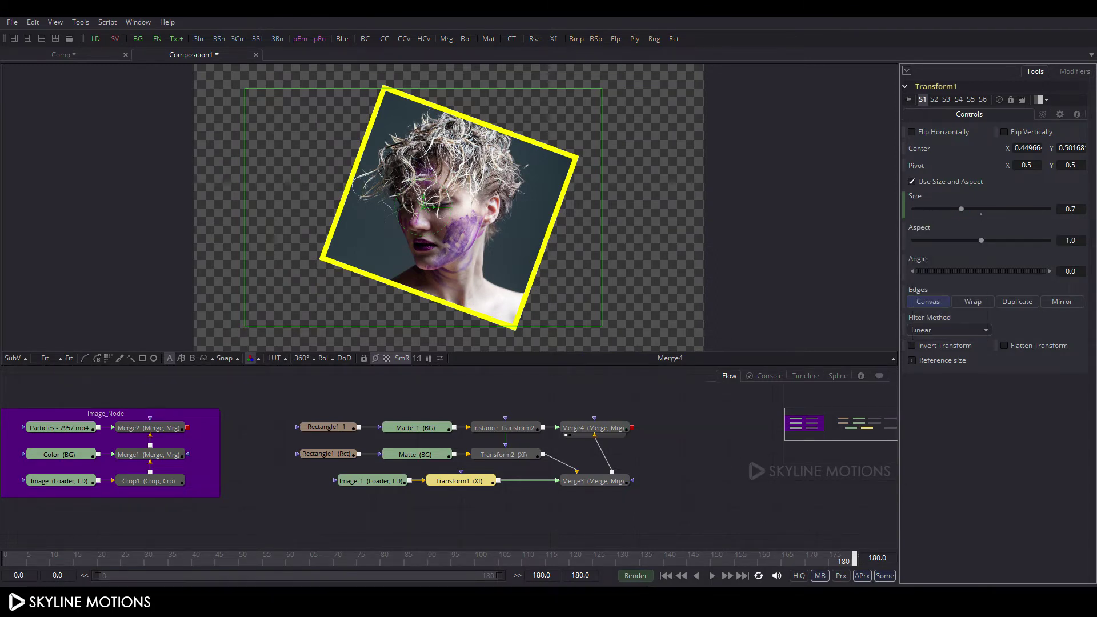
Keyframe Transform1's size at 1.2 on frame 0 and play back the animation
left_click_drag(812, 559, 3, 556)
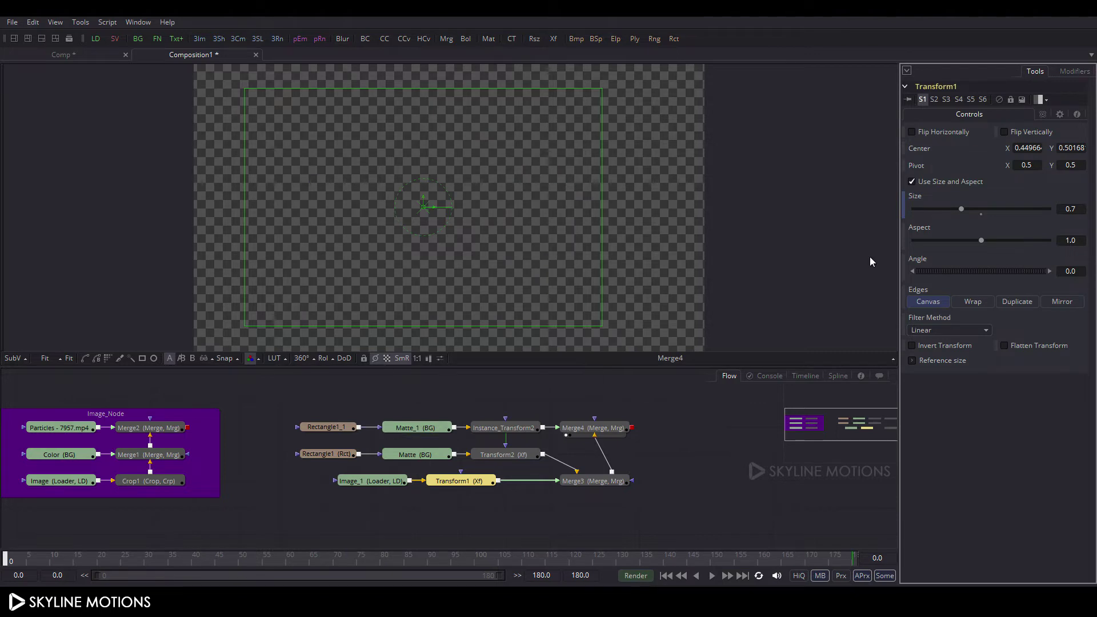
left_click_drag(961, 209, 986, 210)
left_click(1084, 209)
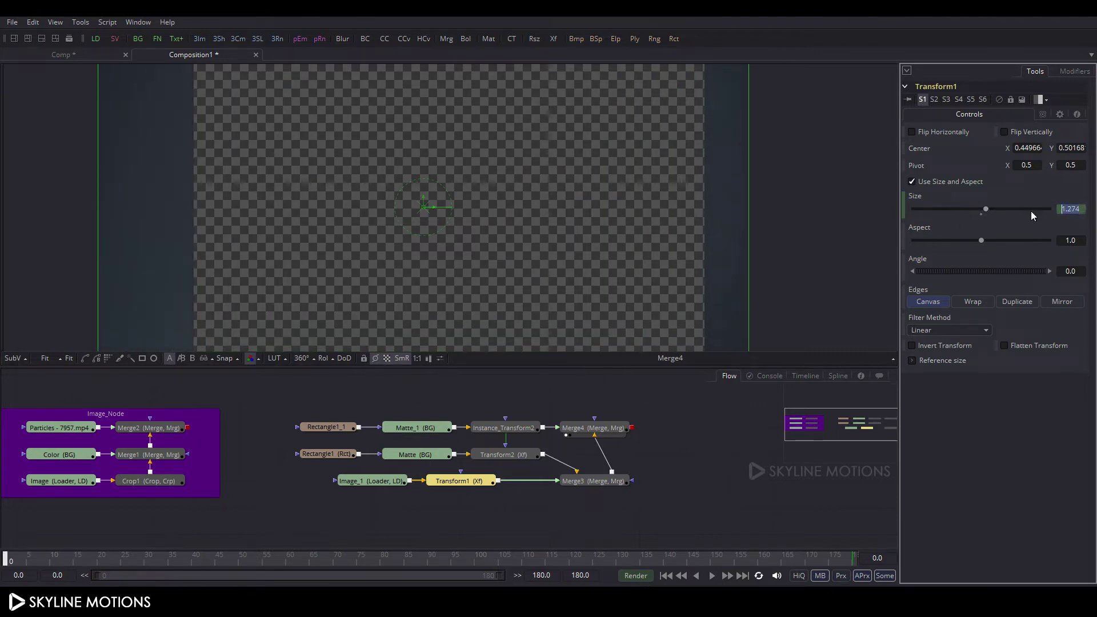
type("1.2")
key("Tab")
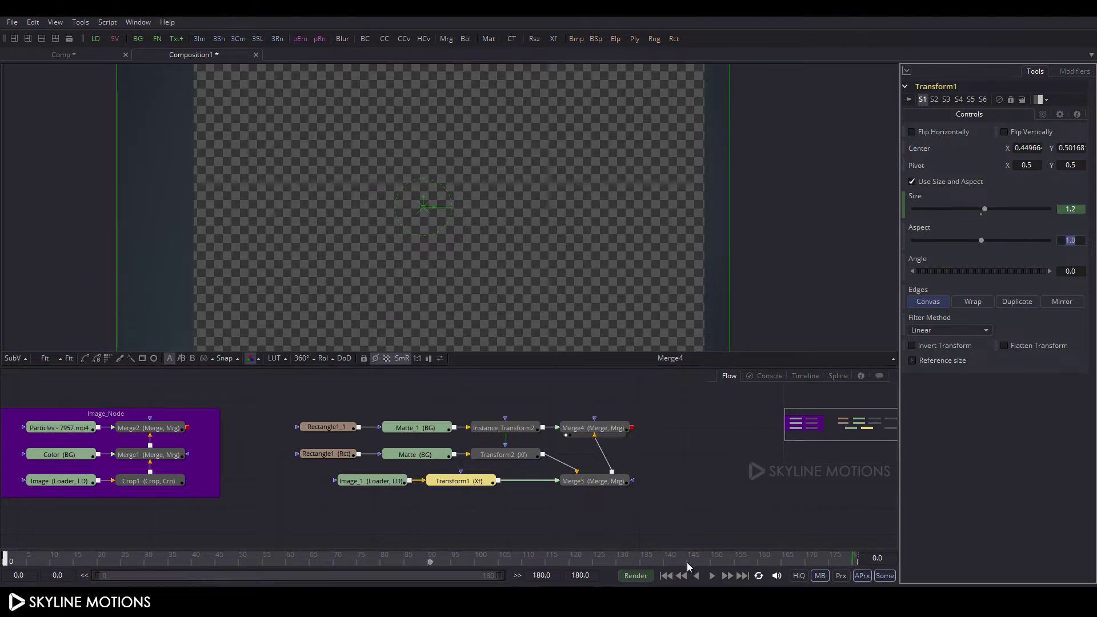
left_click(712, 576)
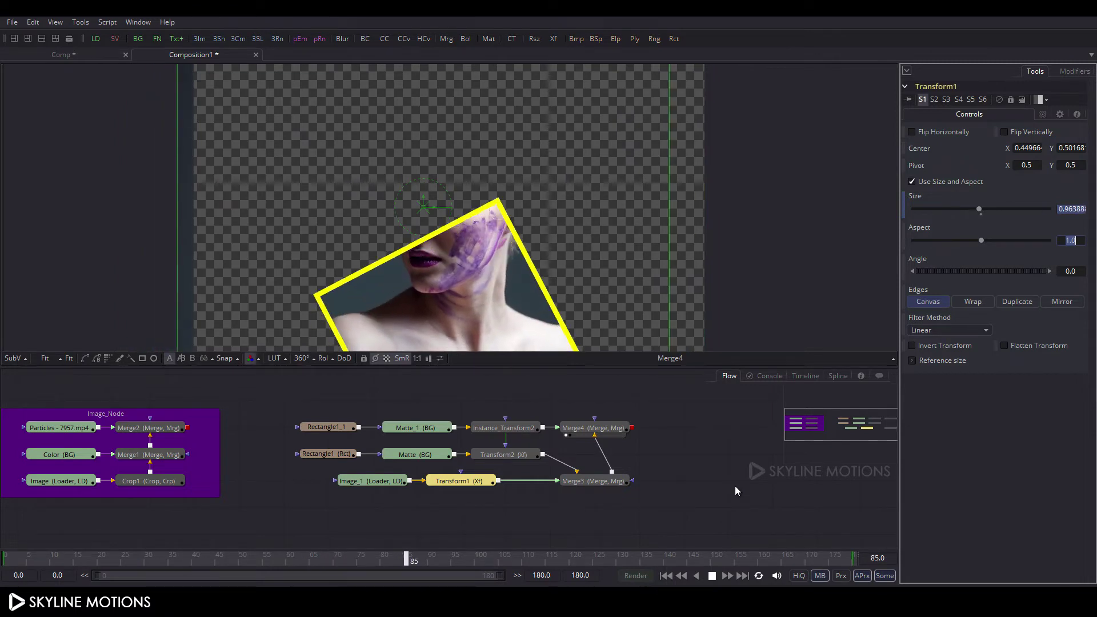
Stop the playback and scrub from frame 118 to frame 180 to check the portrait's motion
left_click(712, 576)
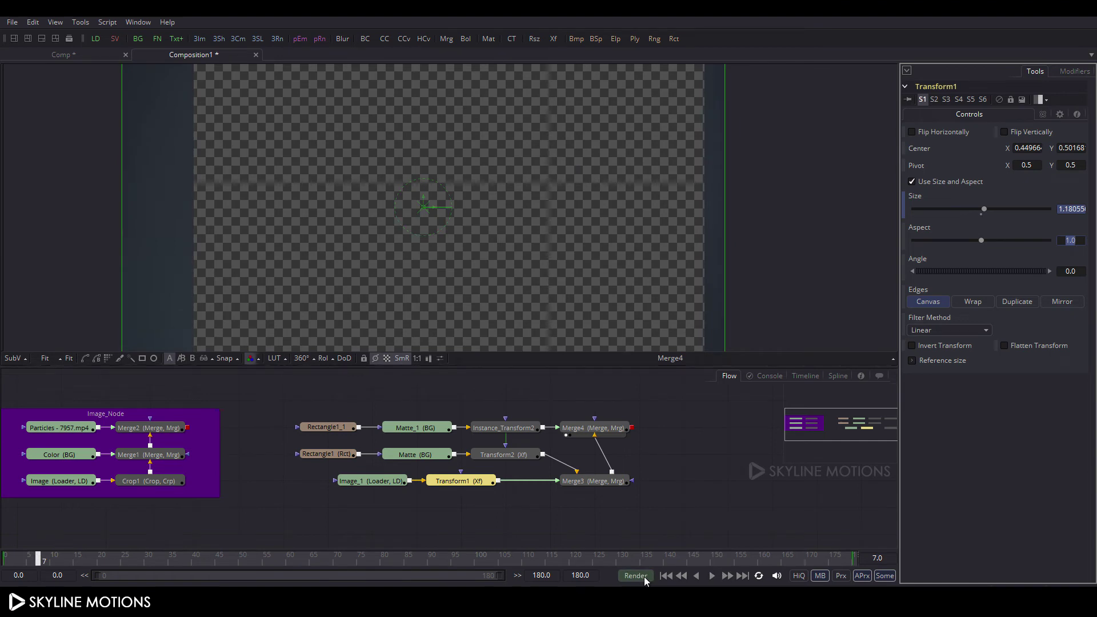
left_click(562, 560)
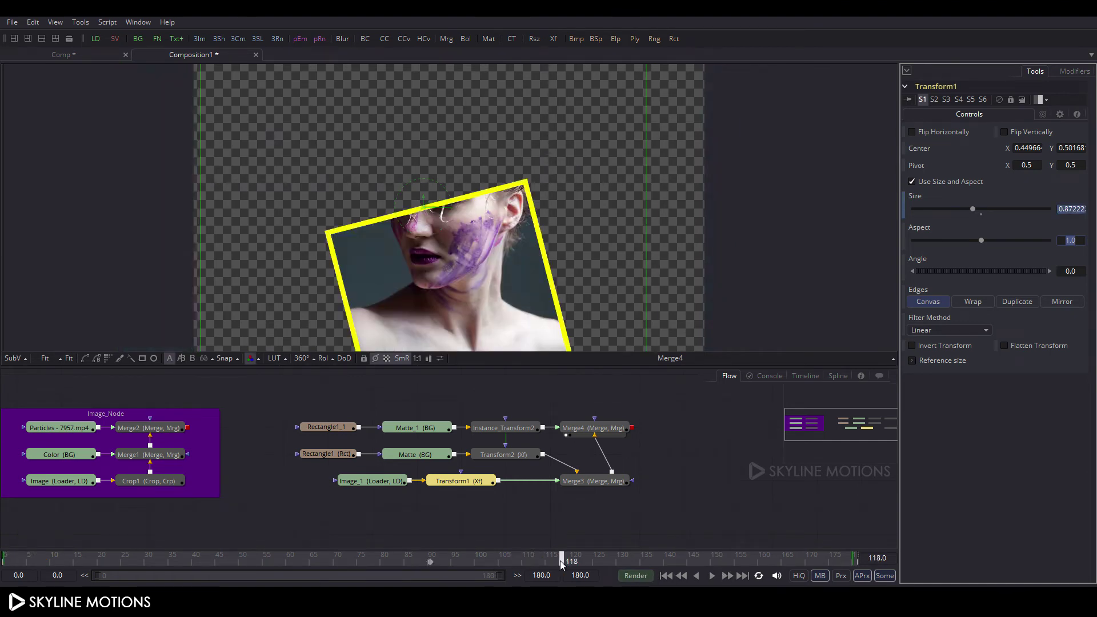
left_click_drag(561, 560, 873, 558)
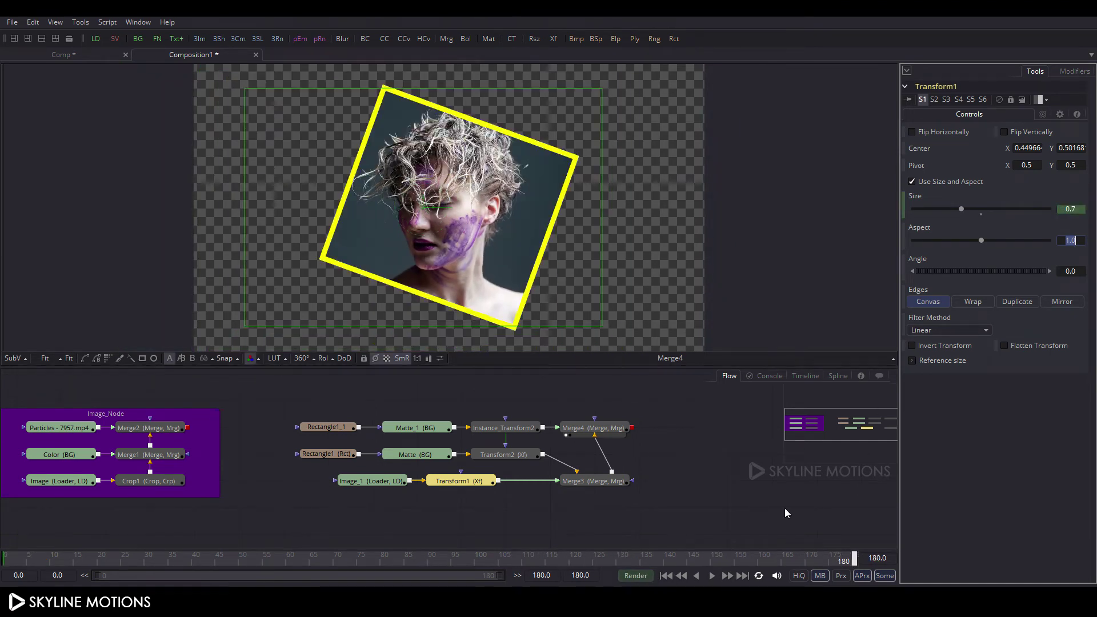
Smooth the Displacement curve of Transform2 and its instance, extending the frame 150 keyframe's handle back to about frame 0 for a long ease-out
left_click(838, 376)
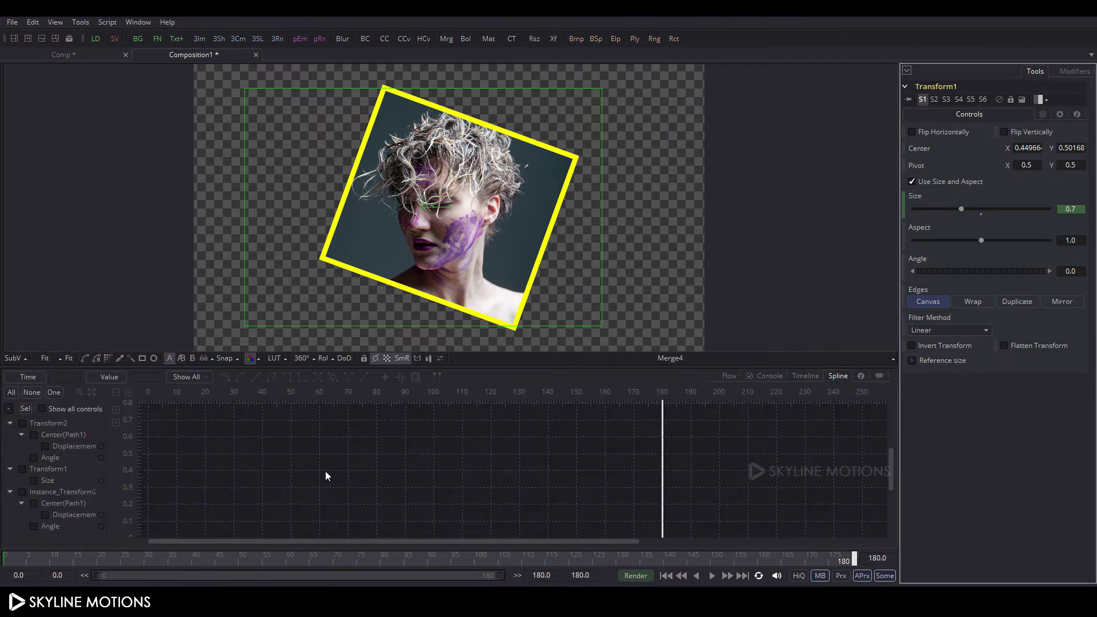
key("F4")
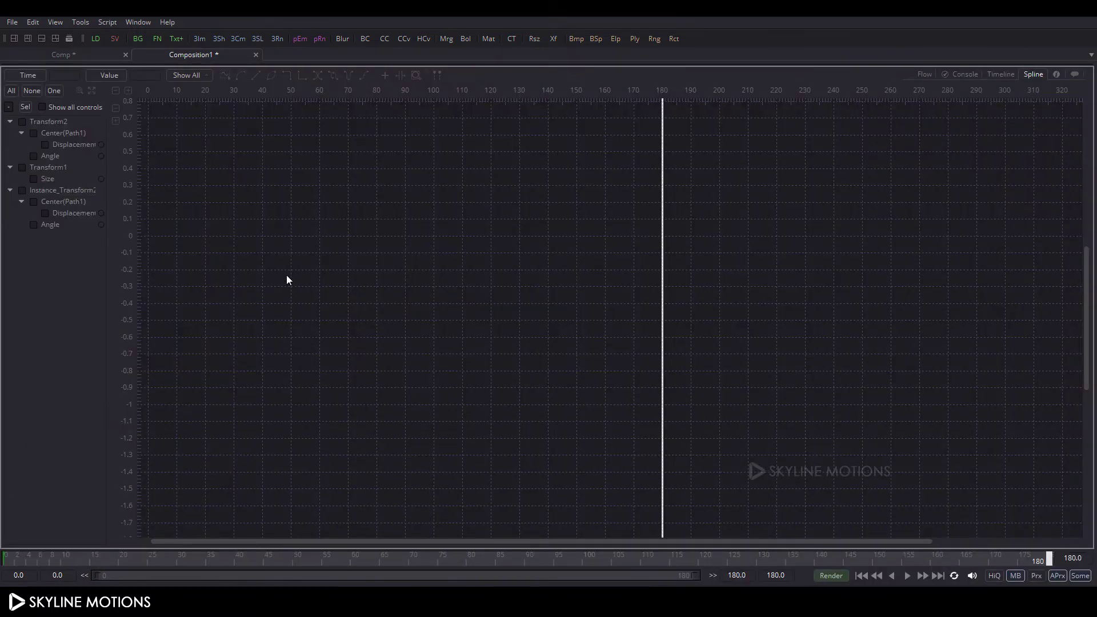
left_click(54, 90)
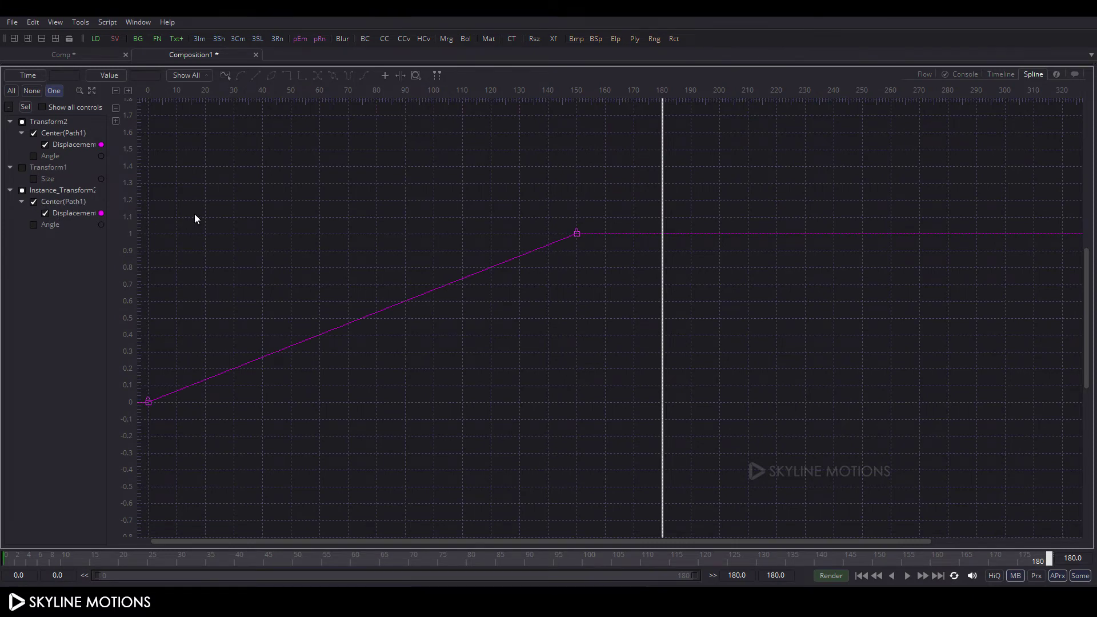
left_click(92, 91)
left_click_drag(1023, 114, 197, 513)
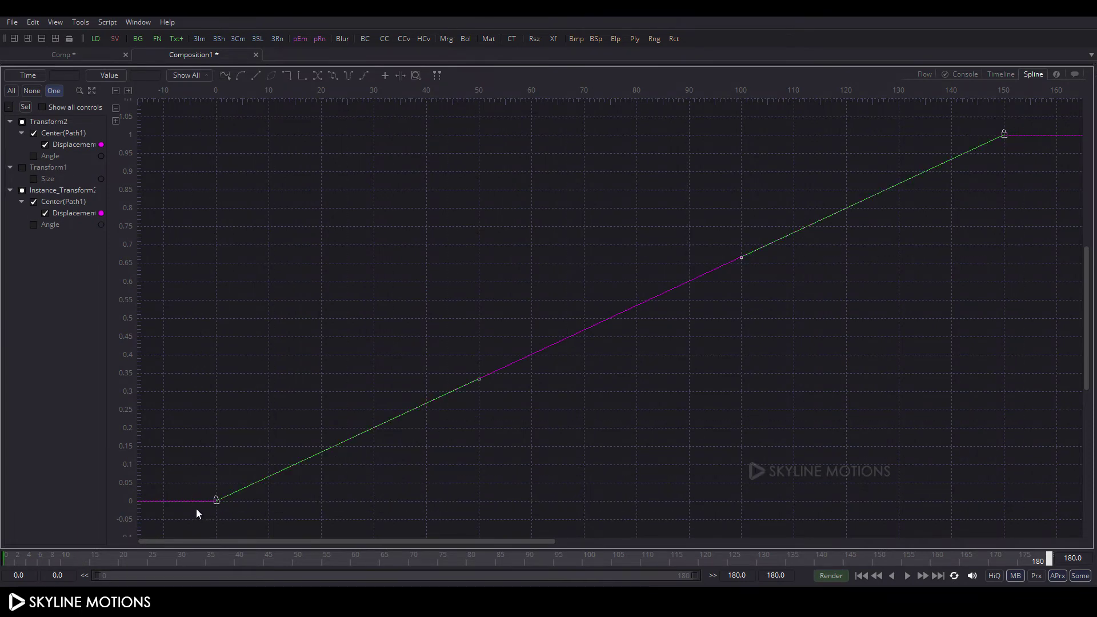
key("shift+s")
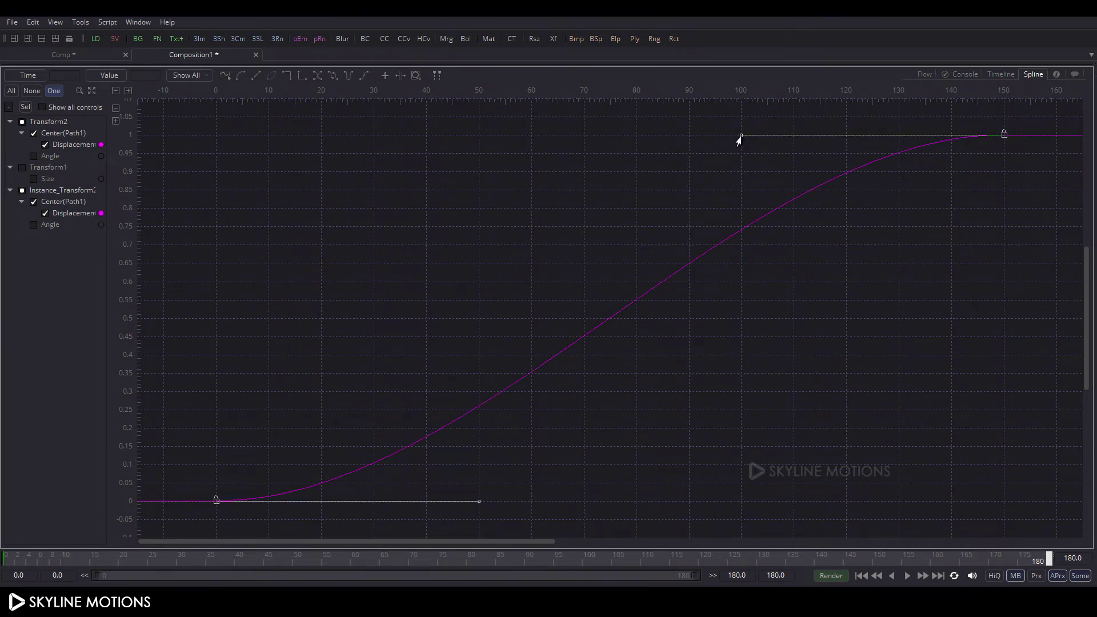
left_click_drag(740, 138, 213, 142)
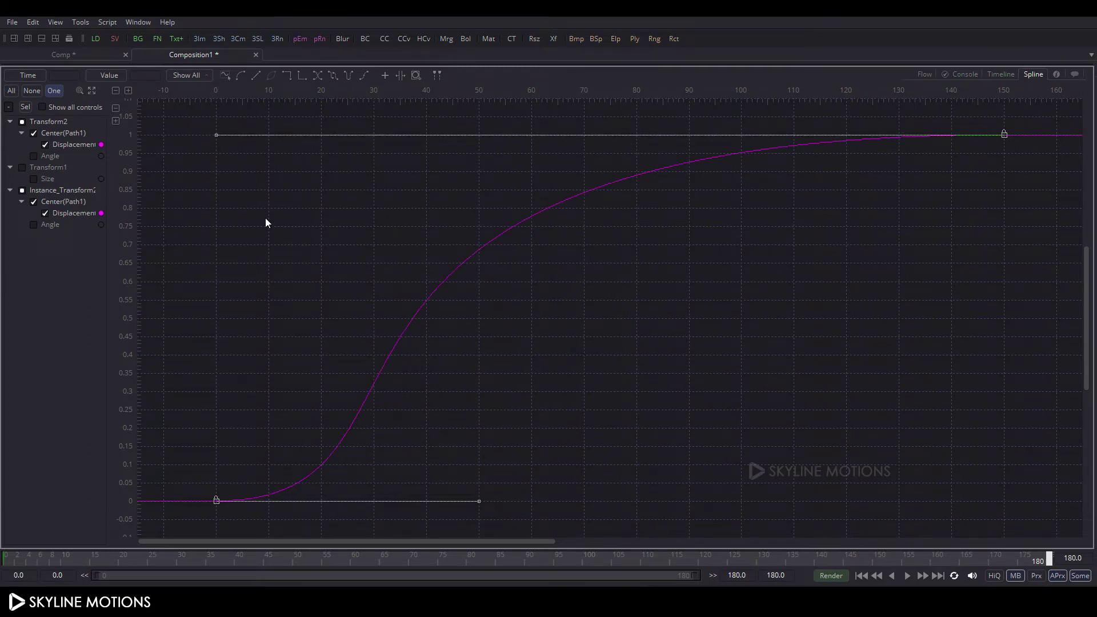
Smooth the Angle curve of Instance_Transform2, extending the frame 150 keyframe's handle back to about frame 0, and return to the node flow
left_click(34, 225)
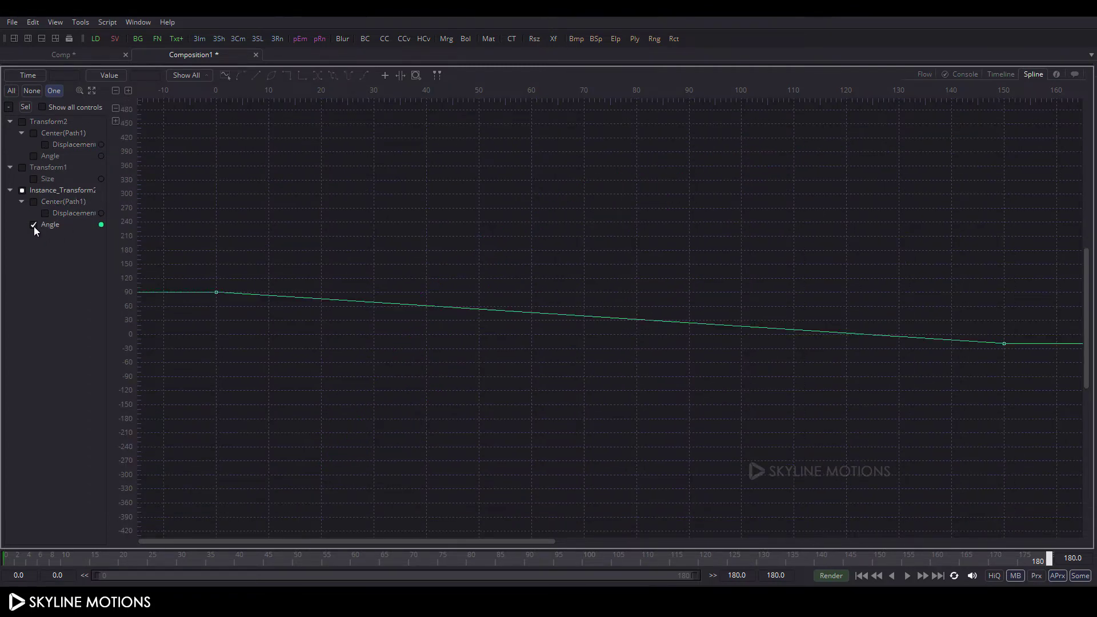
left_click(92, 92)
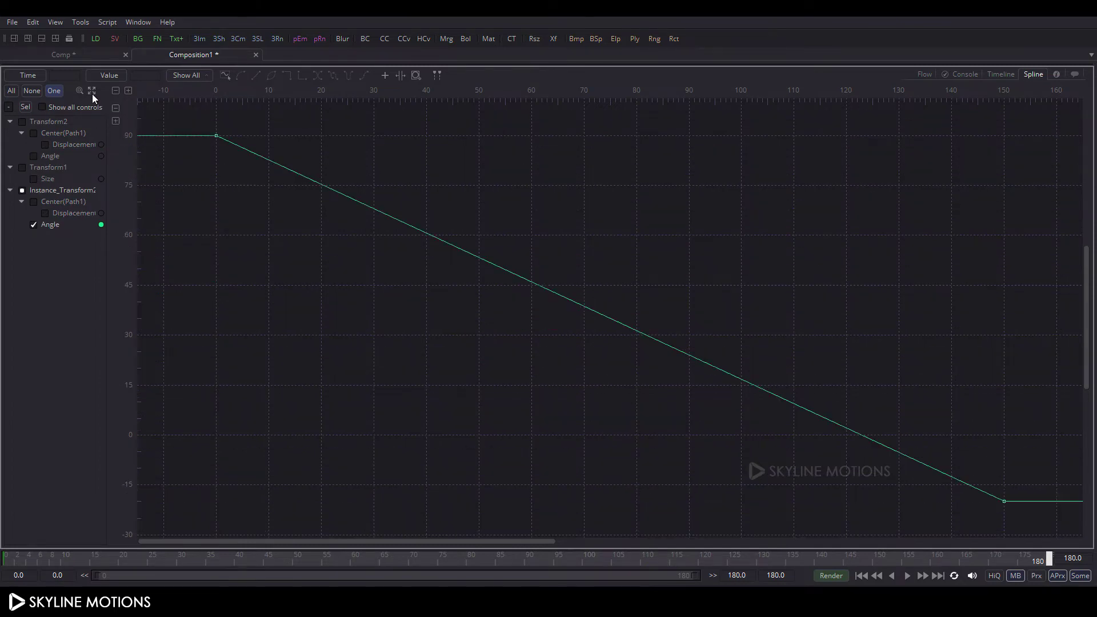
left_click_drag(202, 123, 1000, 504)
key("s")
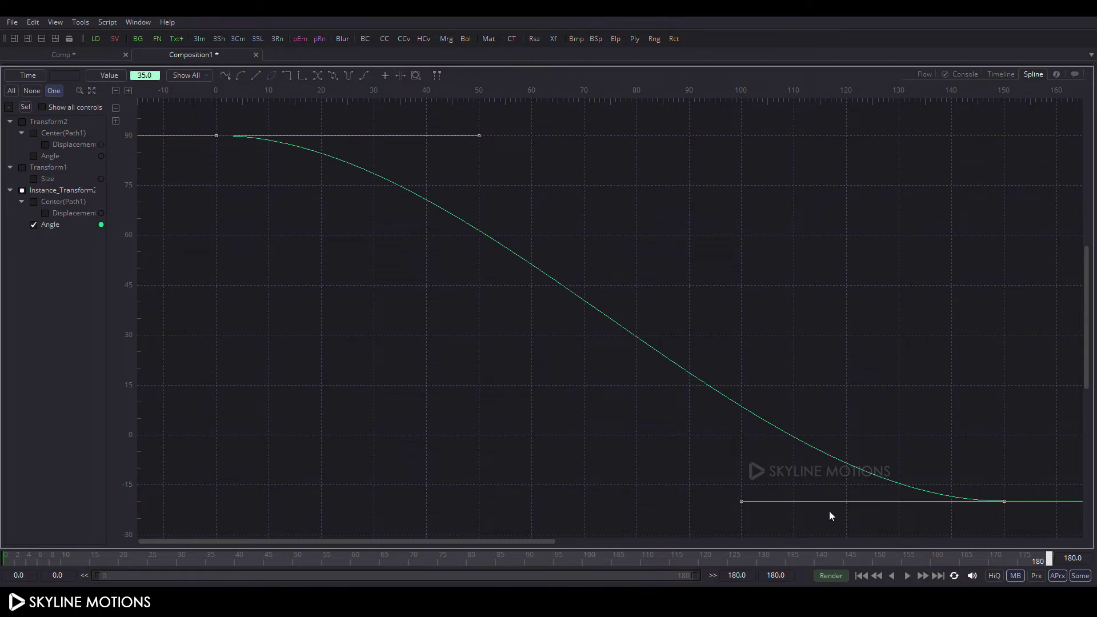
left_click_drag(739, 502, 216, 502)
left_click(486, 443)
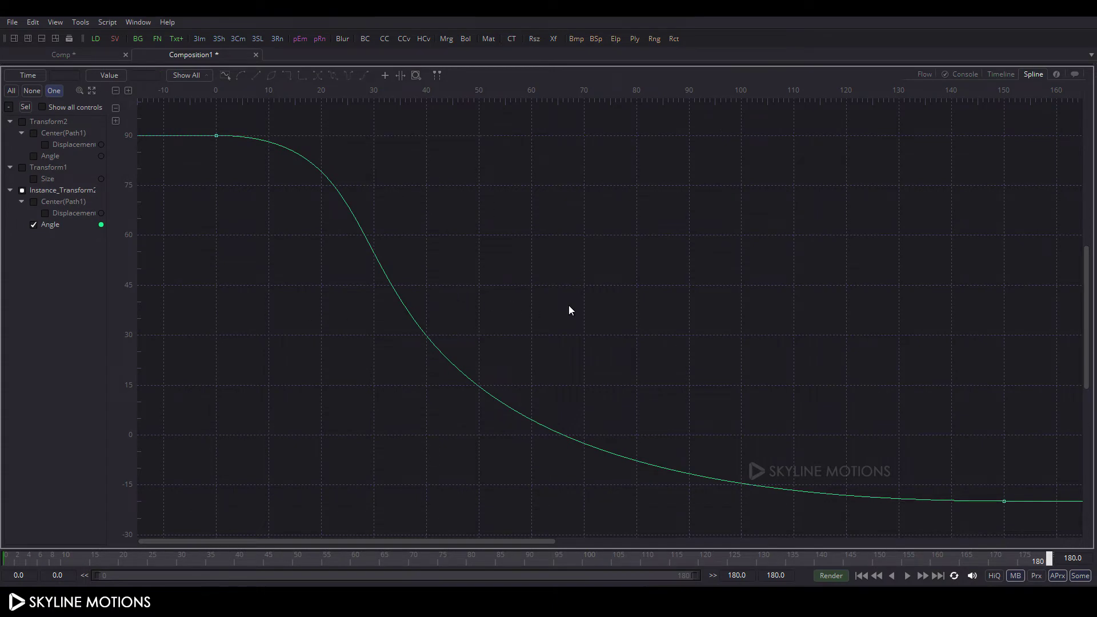
key("F4")
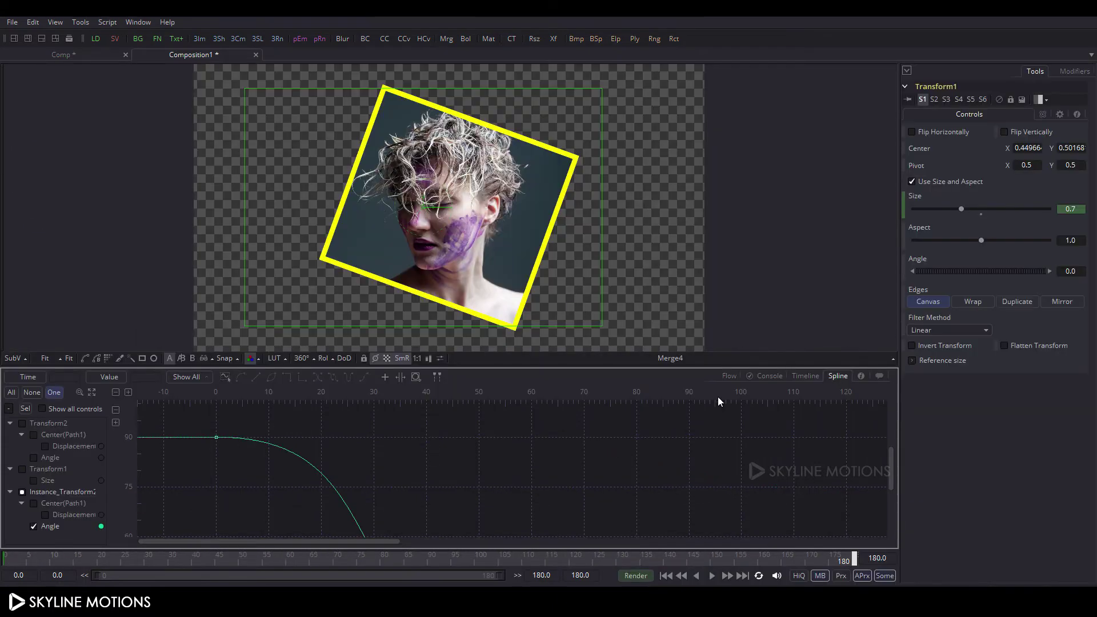
left_click(730, 376)
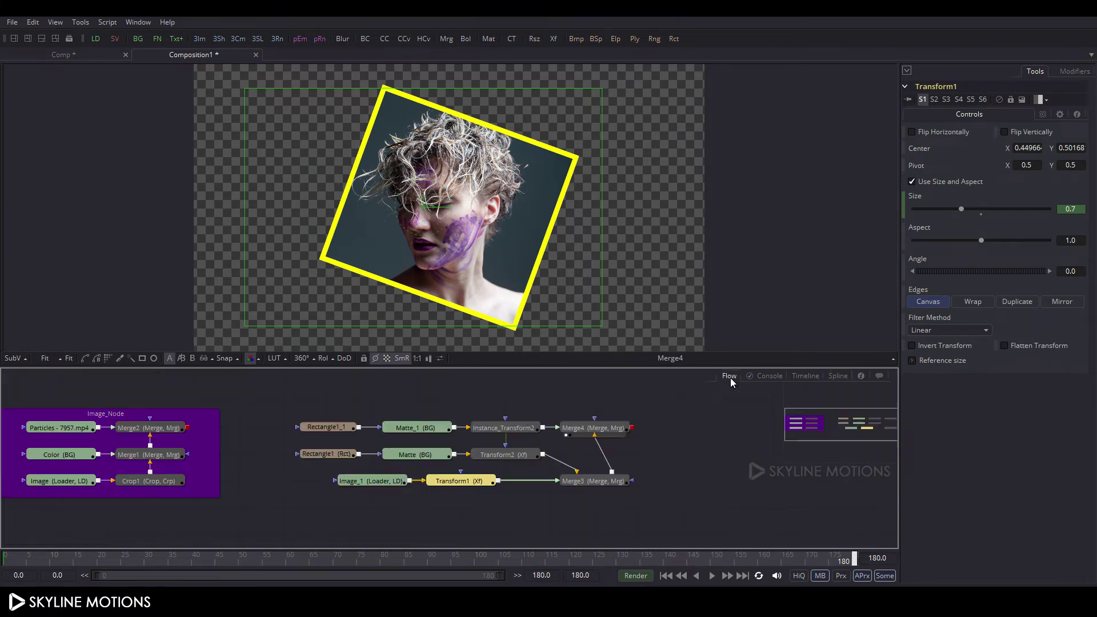
Duplicate the Rectangle1_1 and Matte_1 nodes and place the connected copies in a row above the originals
left_click(676, 452)
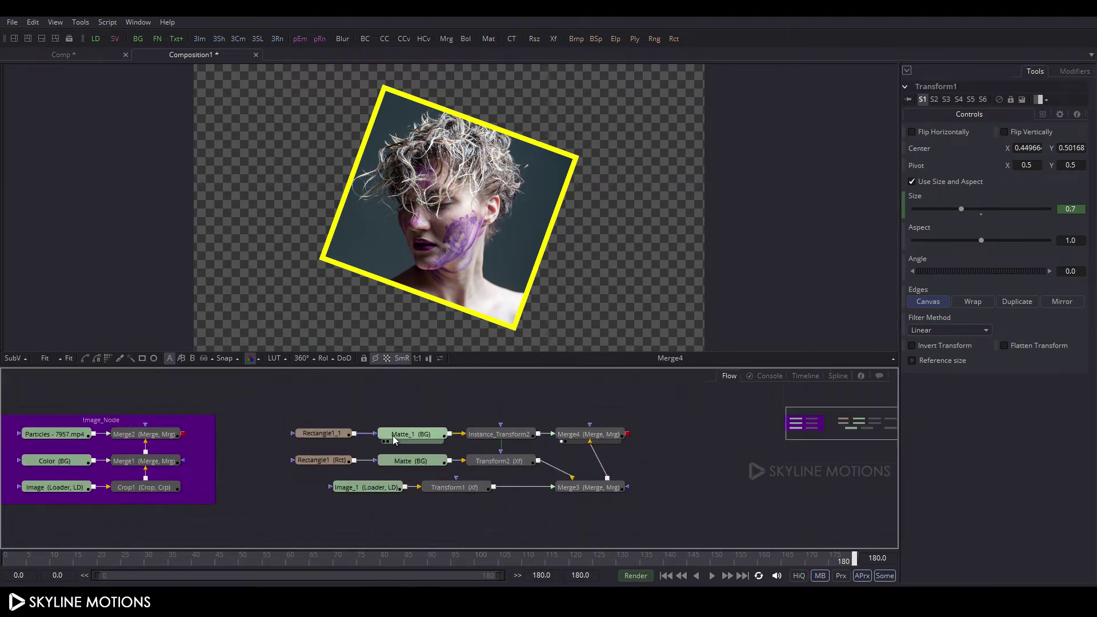
left_click_drag(326, 422, 426, 440)
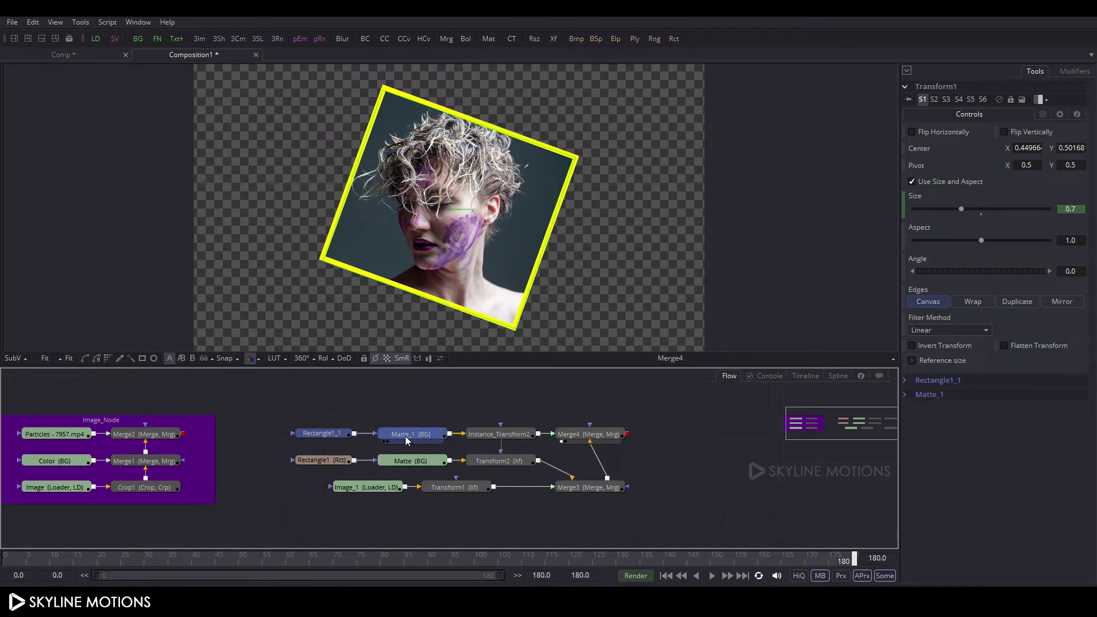
left_click(391, 407)
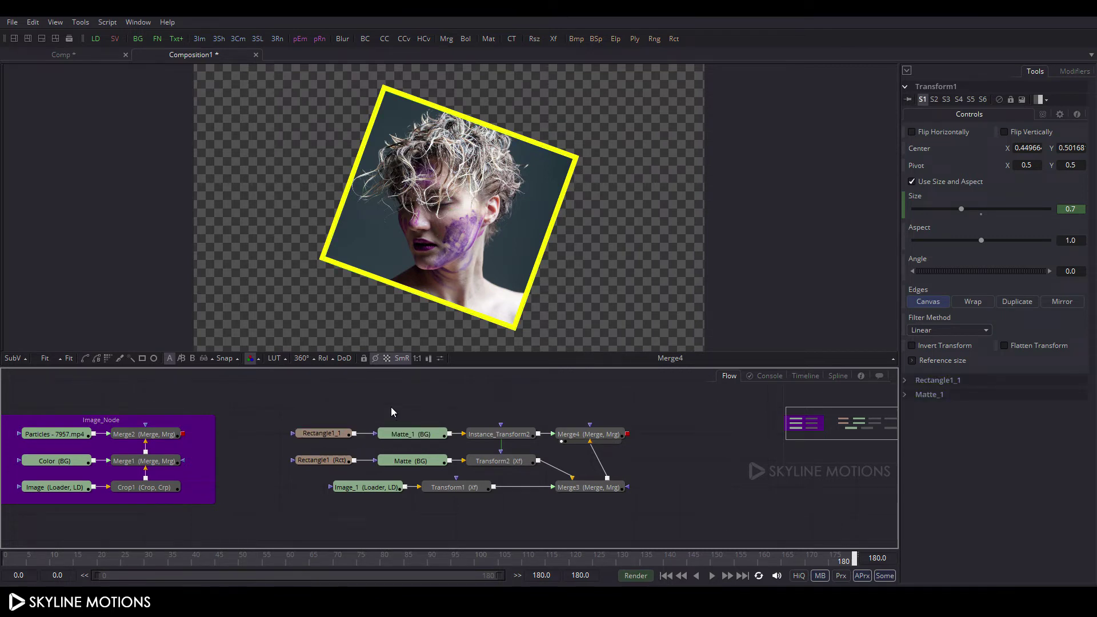
key("ctrl+v")
left_click_drag(489, 412, 403, 411)
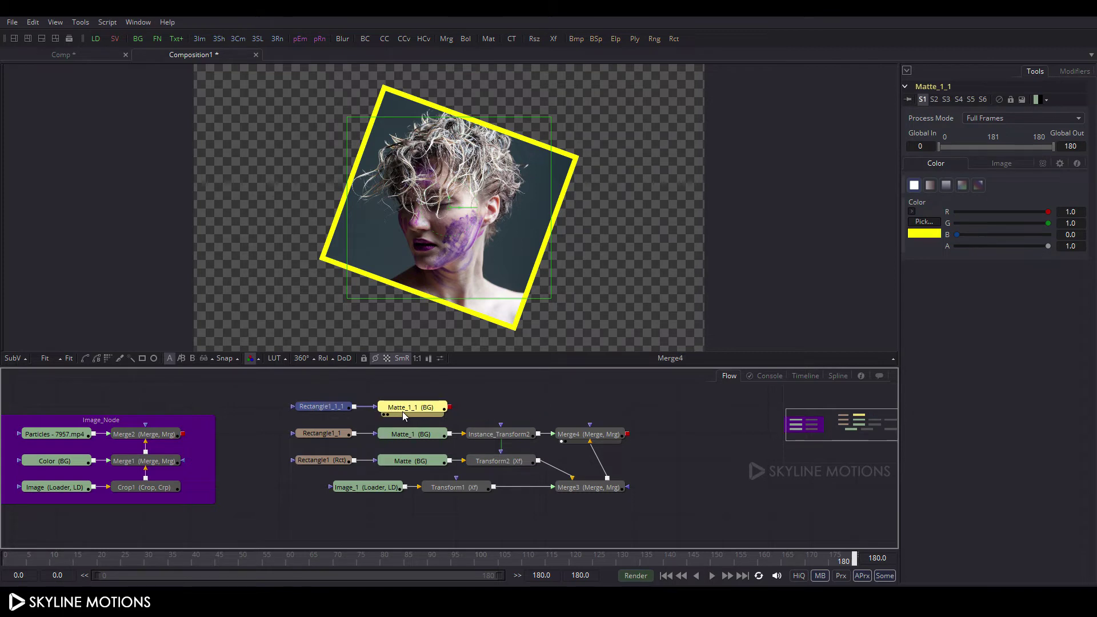
left_click(481, 393)
left_click_drag(564, 391, 557, 403)
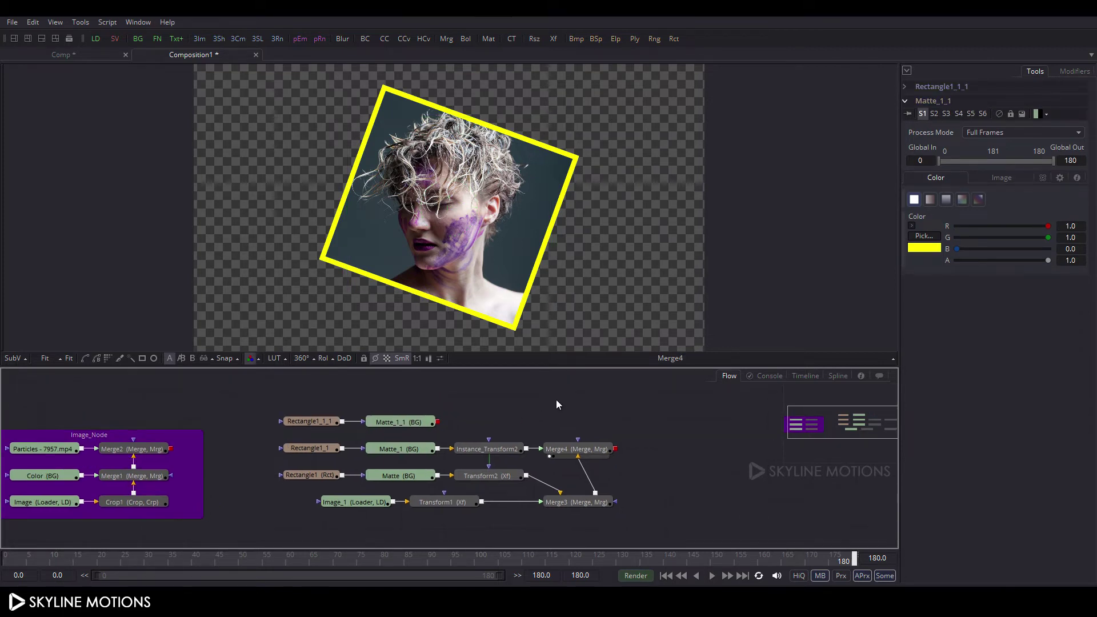
Add a Merge node with Matte_1_1 as background and Merge4 as foreground, and view its result
left_click(449, 40)
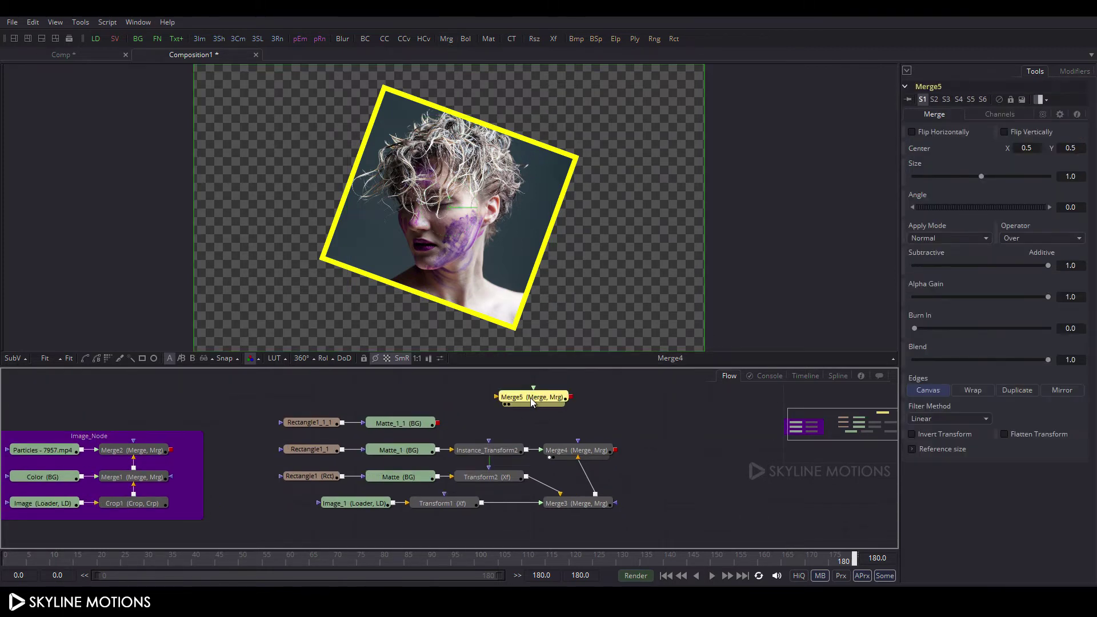
mouse_move(501, 402)
left_mouse_down()
mouse_move(544, 429)
mouse_move(415, 426)
left_mouse_up()
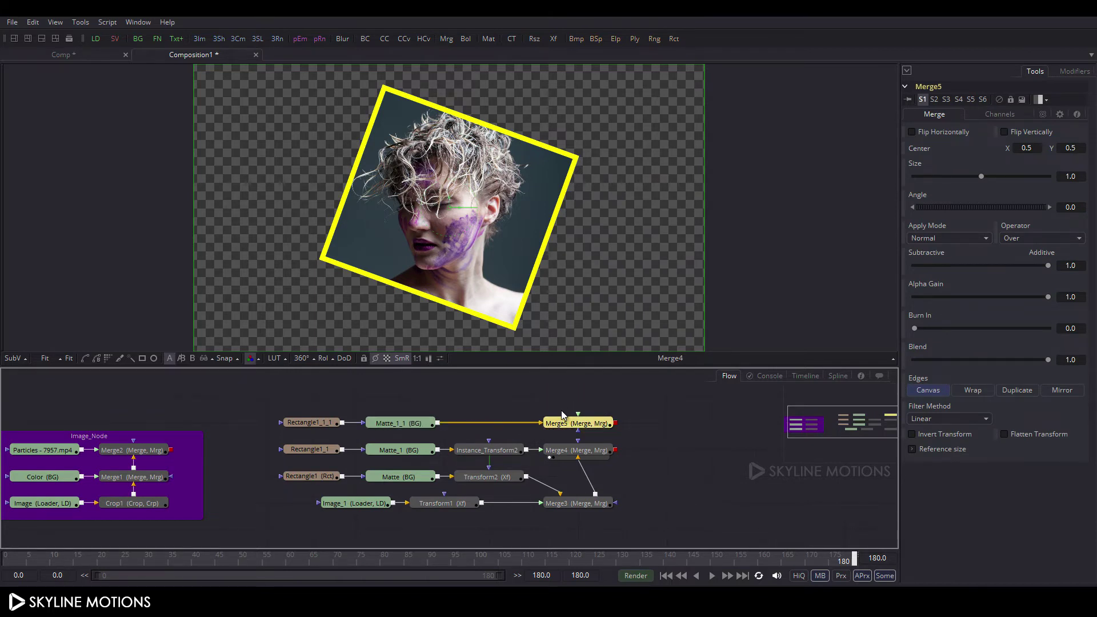
left_click_drag(578, 414, 576, 453)
left_click(566, 425)
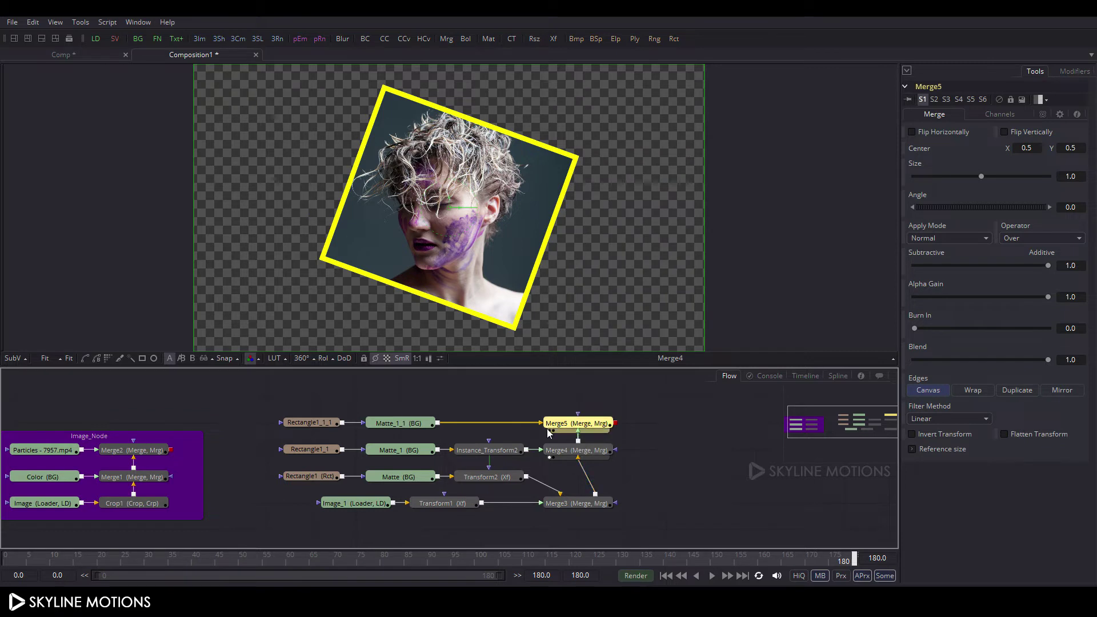
key("1")
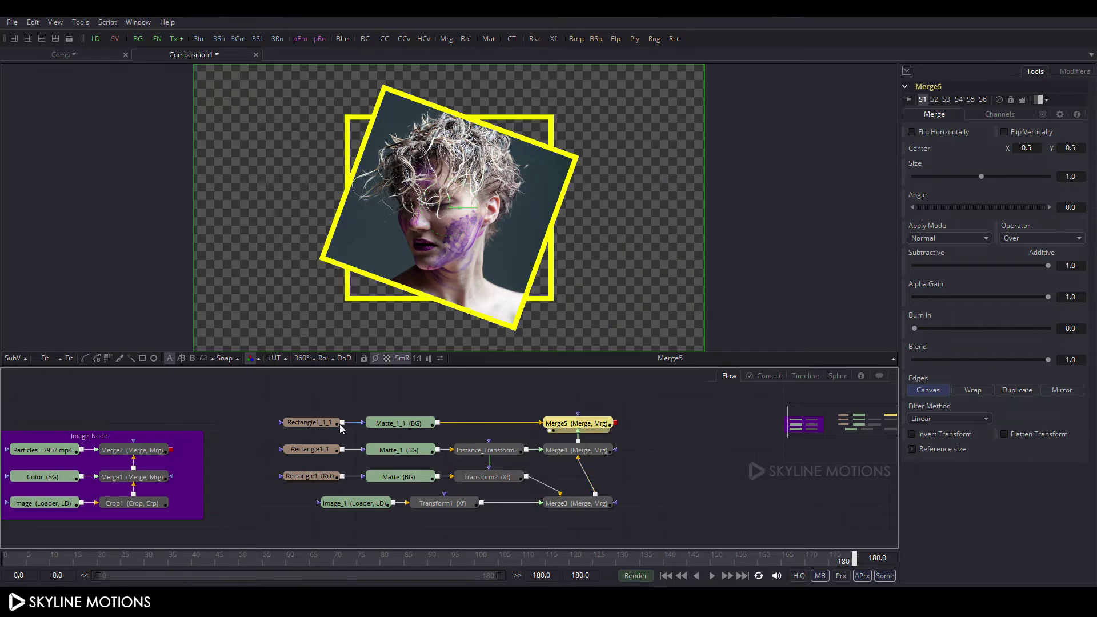
Set the border width of Rectangle1_1_1 to 0.006 and turn on high-quality rendering
left_click(309, 425)
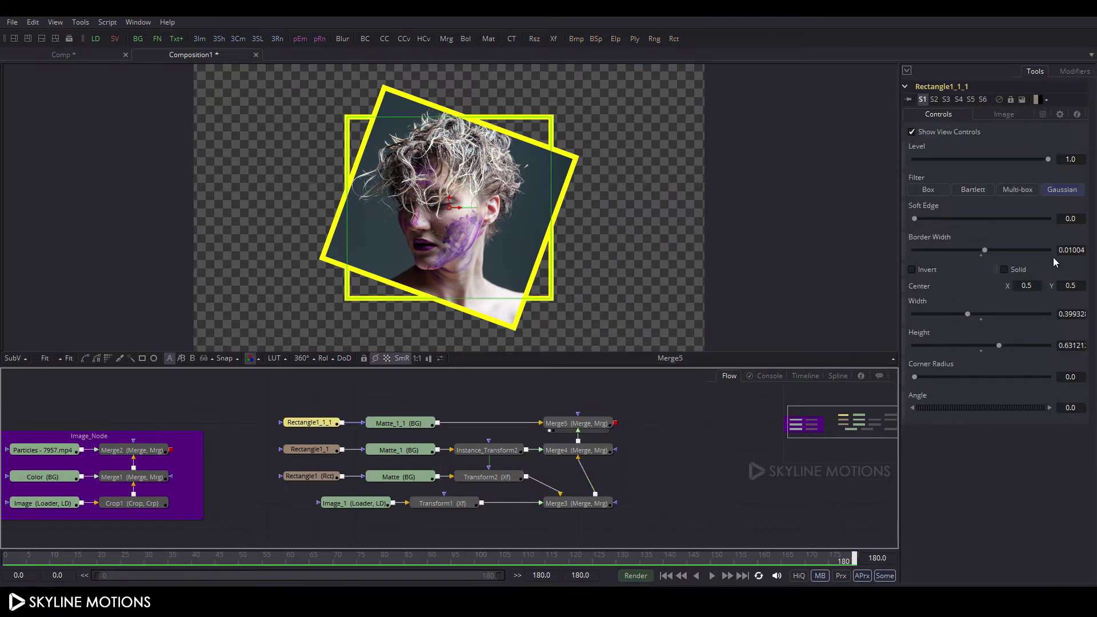
left_click_drag(983, 256, 986, 252)
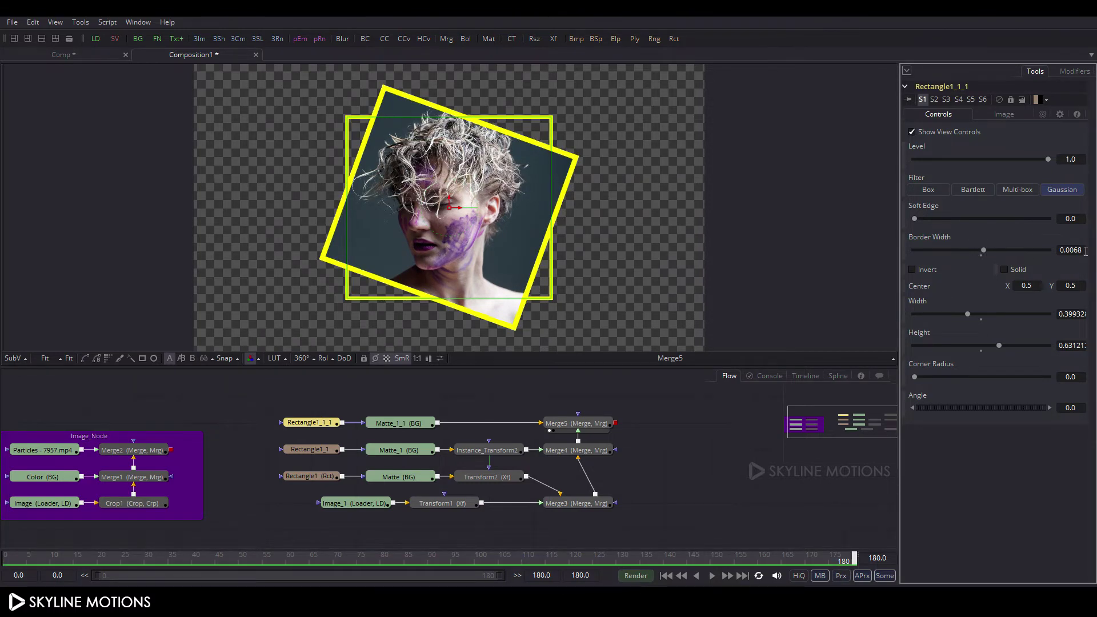
left_click_drag(1086, 250, 1076, 250)
type("6")
key("Tab")
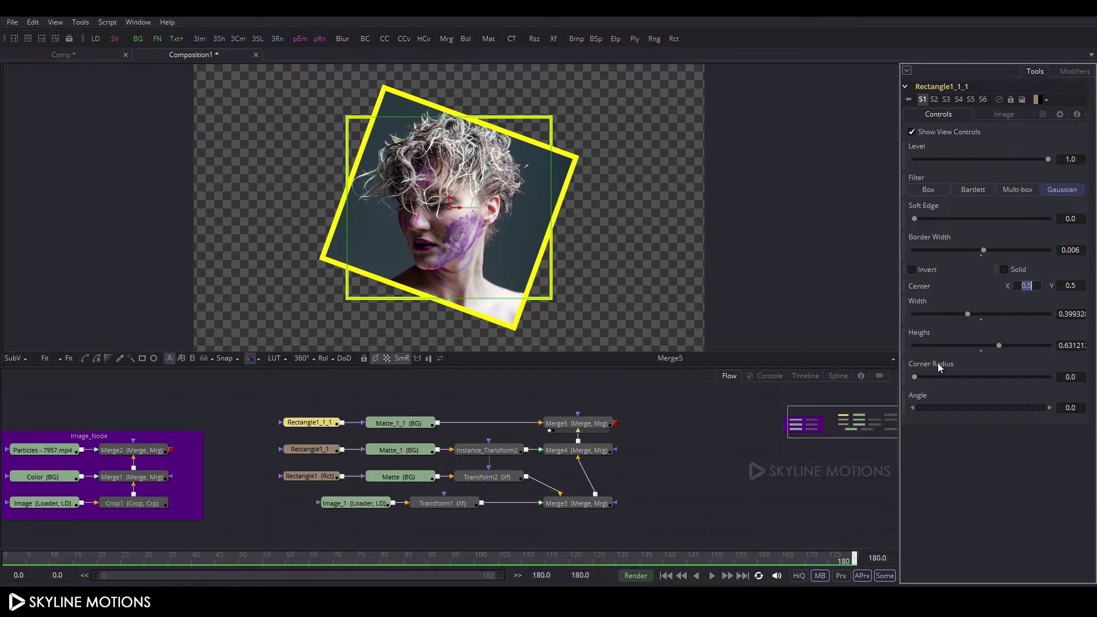
left_click(802, 577)
Change the color of Matte_1_1 from the color picker to white
left_click(382, 417)
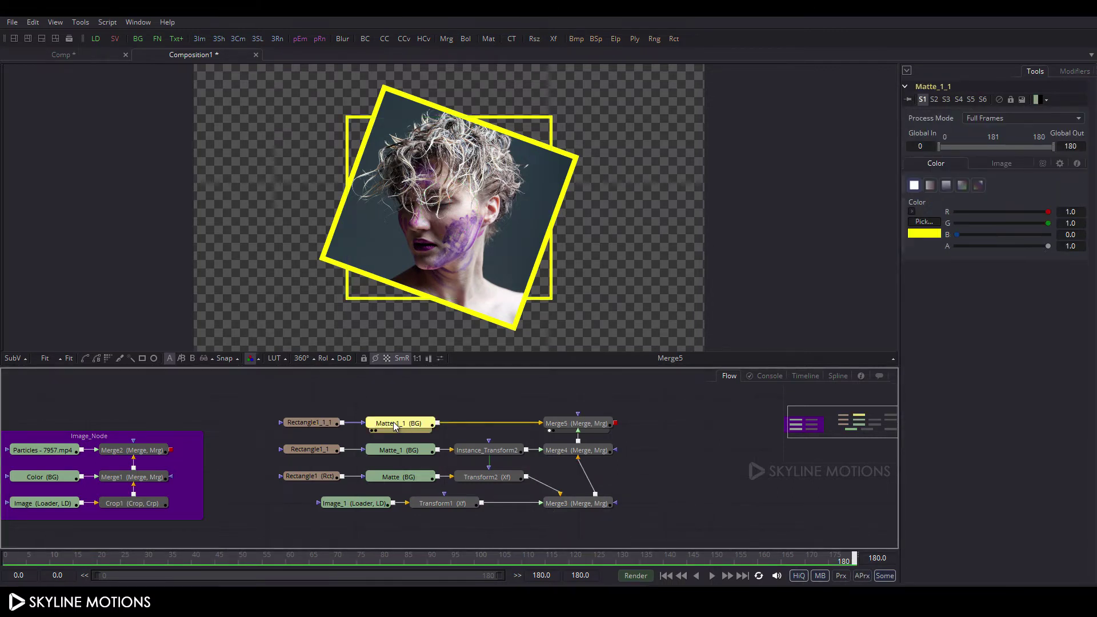
left_click(930, 221)
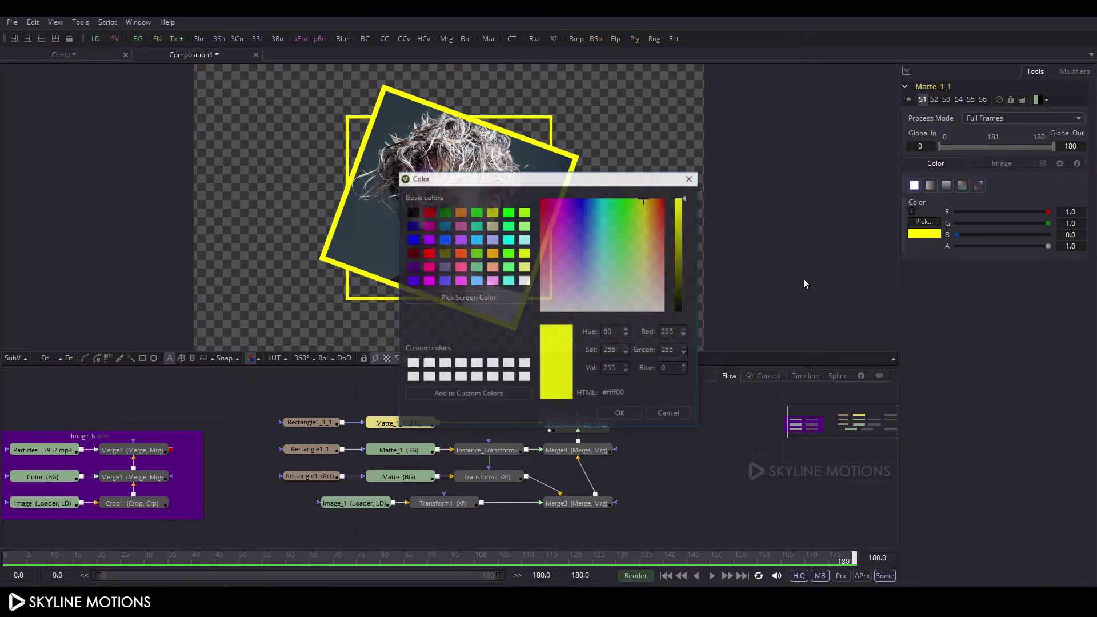
left_click(413, 363)
left_click(629, 415)
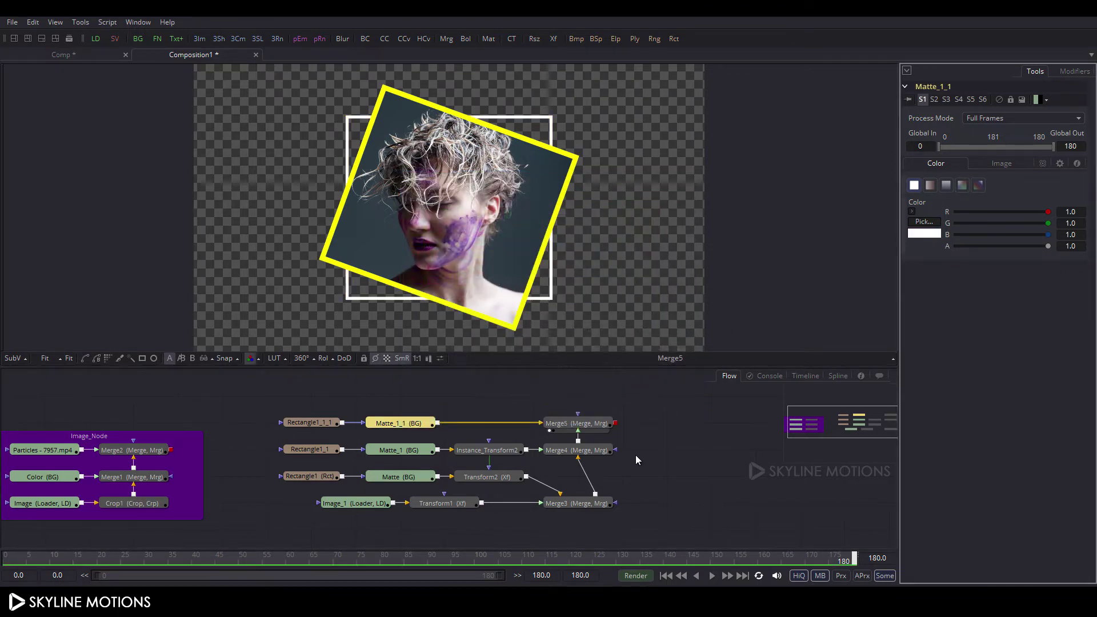
left_click(658, 460)
Insert a Transform node between Matte_1_1 and Merge5
left_click(408, 425)
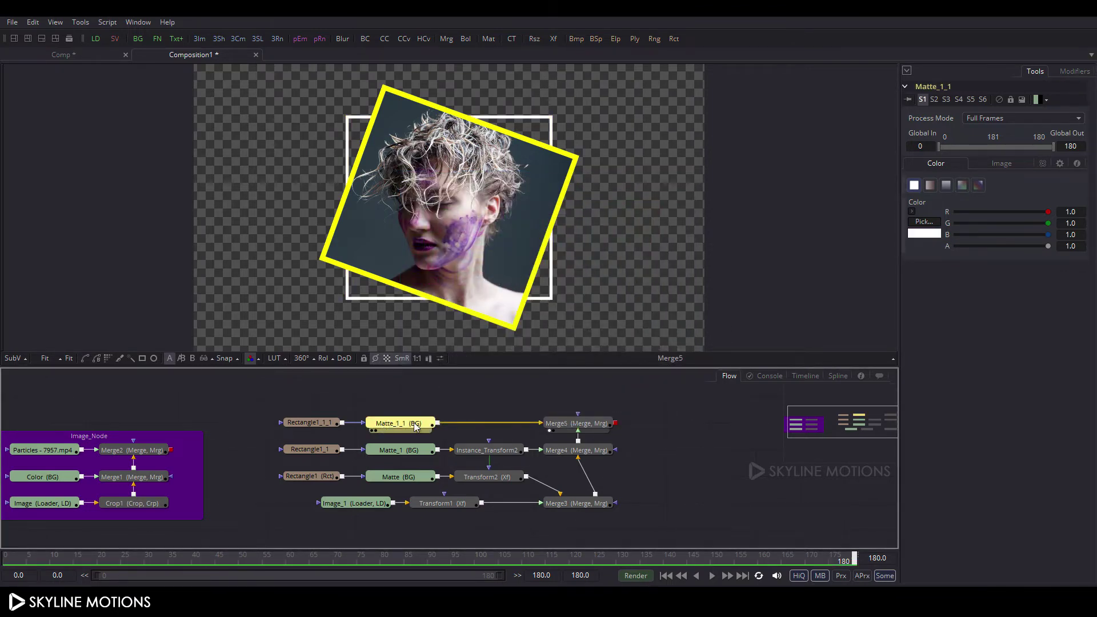
left_click(553, 40)
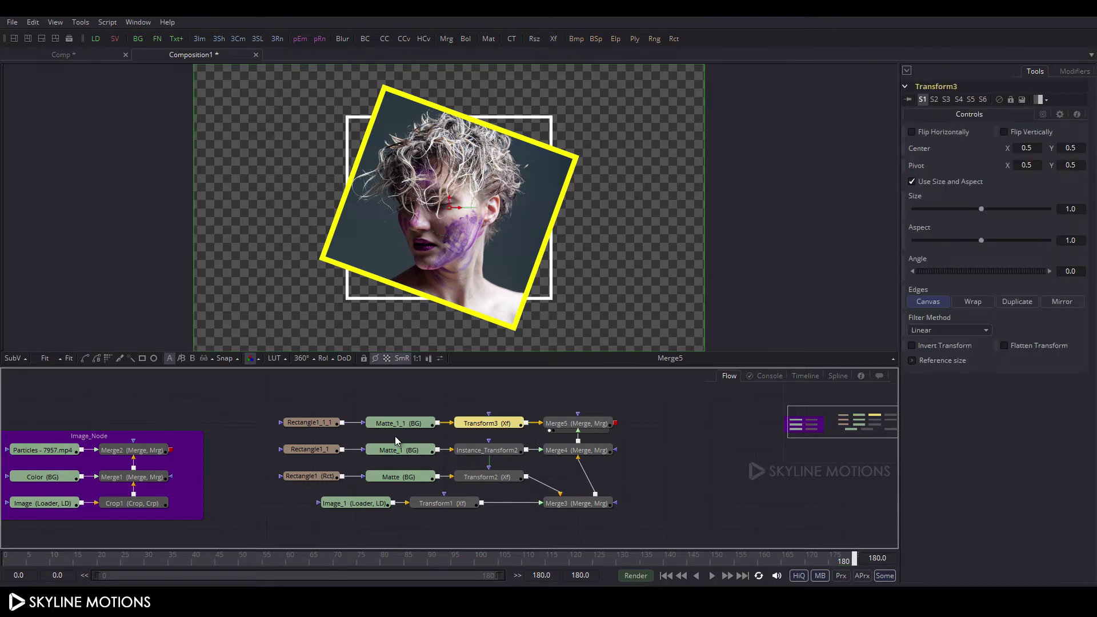
left_click(483, 426)
At frame 150, set the angle of Transform3 to -30
left_click_drag(599, 557, 715, 563)
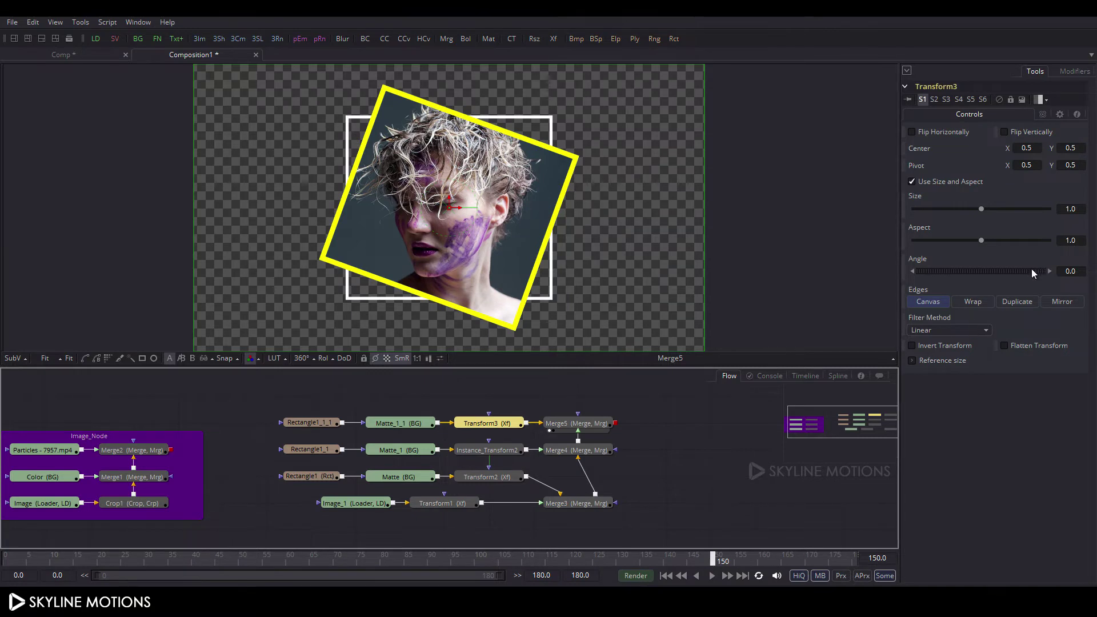
left_click_drag(1033, 273, 1007, 275)
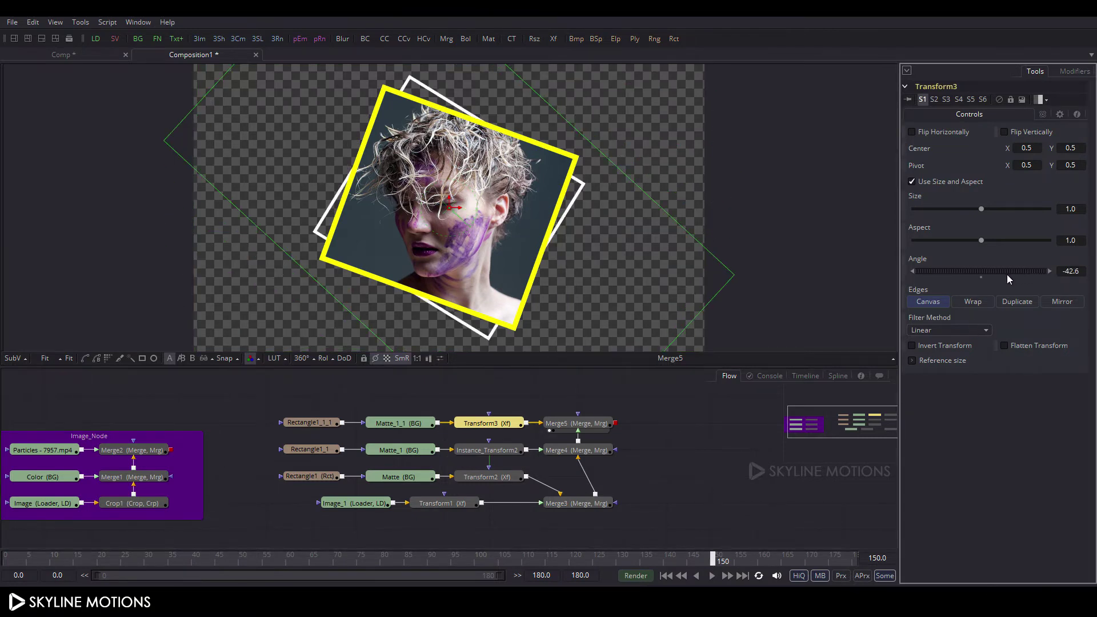
left_click(1083, 272)
type("-30")
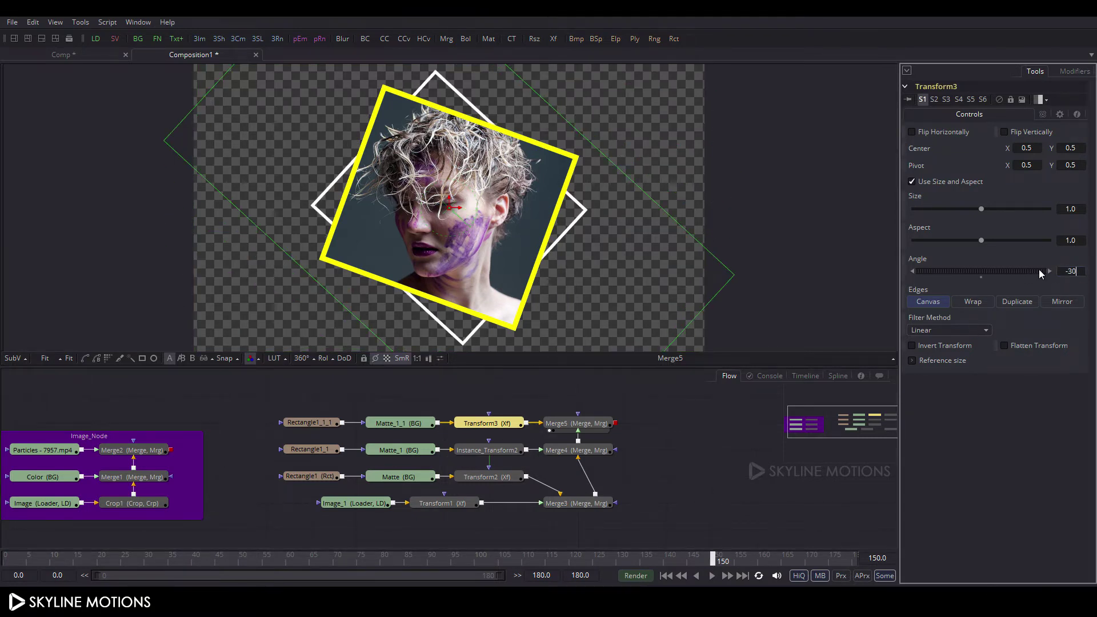
key("Tab")
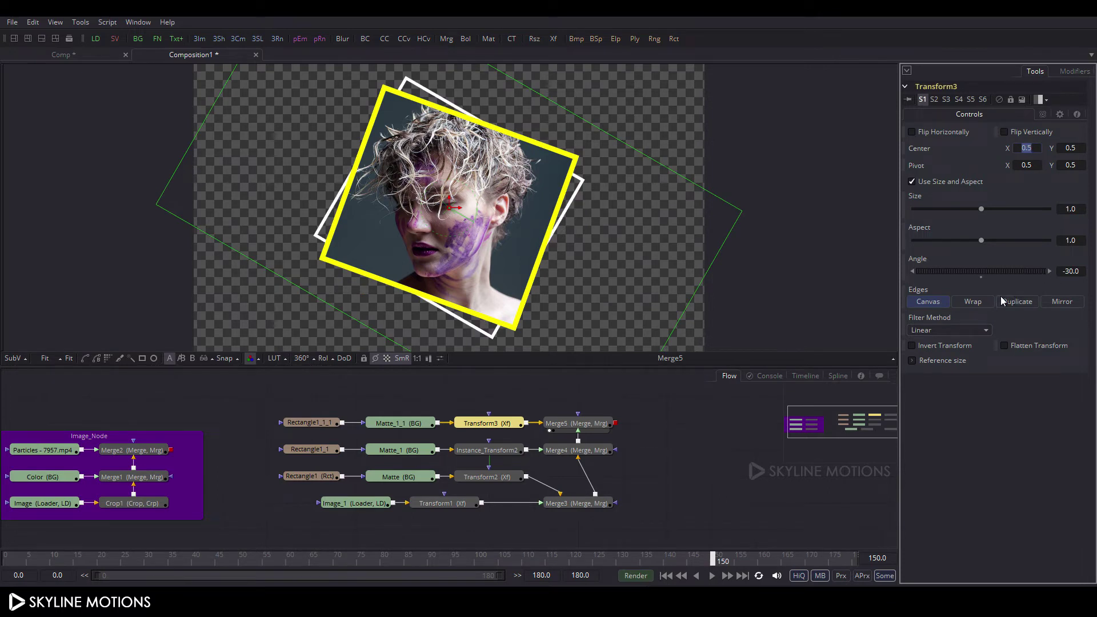
Animate the Angle and Center of Transform3 with keyframes at frame 150
right_click(918, 268)
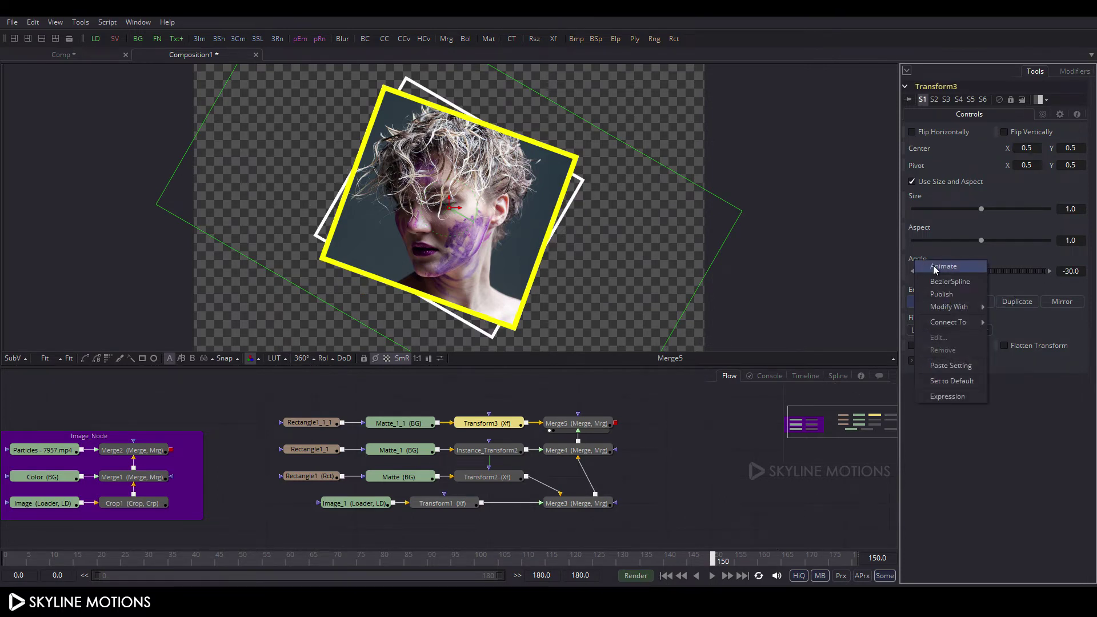
left_click(934, 265)
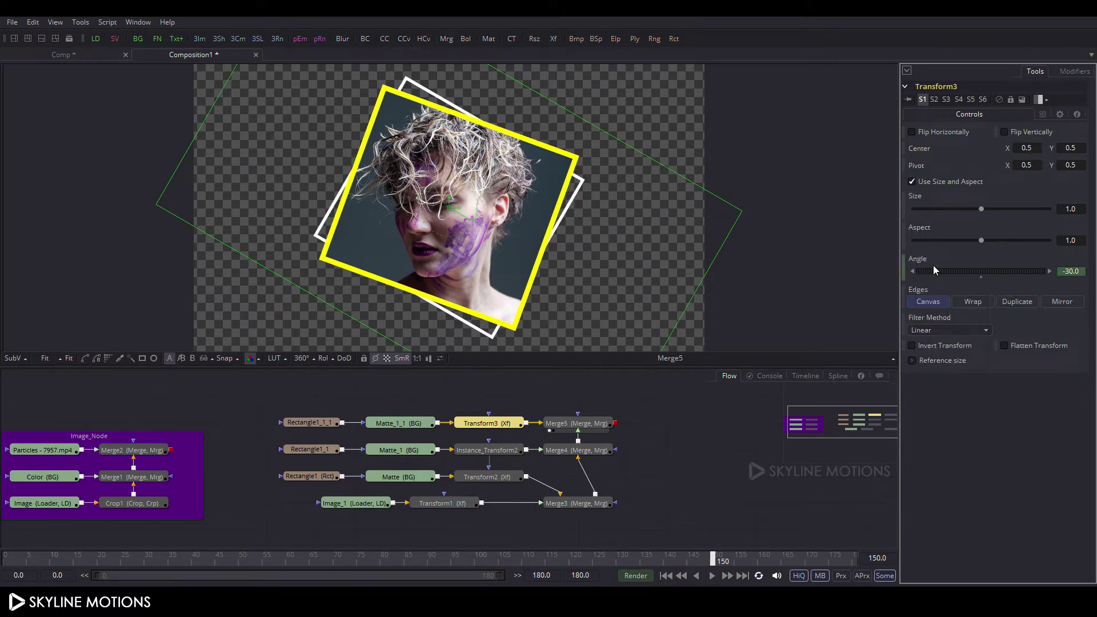
right_click(918, 151)
left_click(932, 157)
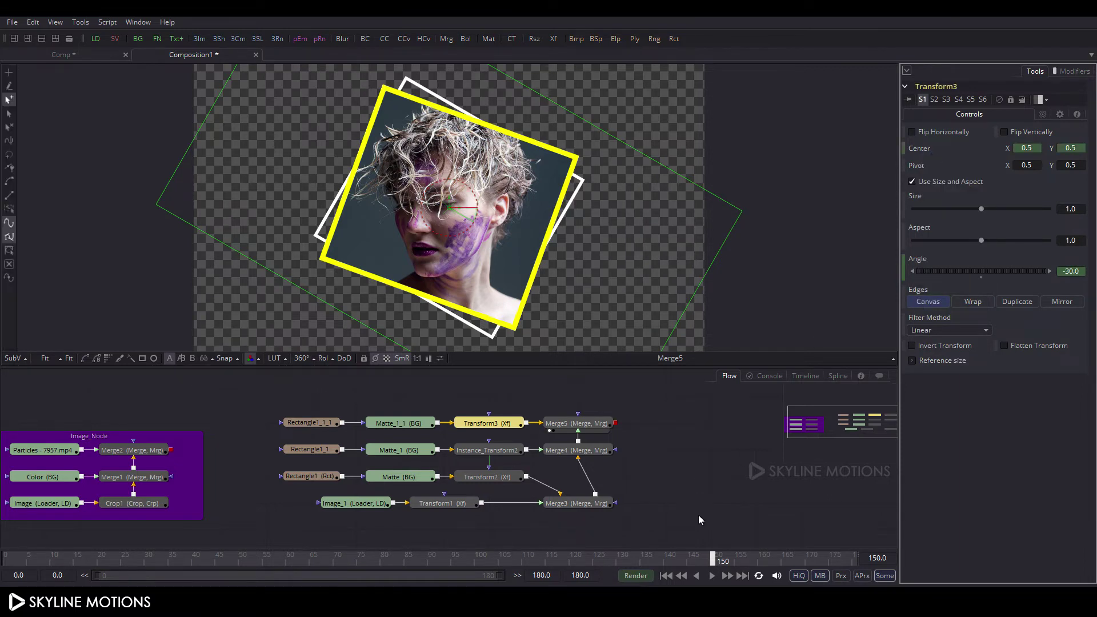
Go to frame 0 and set the angle keyframe of Transform3 to 150
left_click_drag(691, 563, 5, 563)
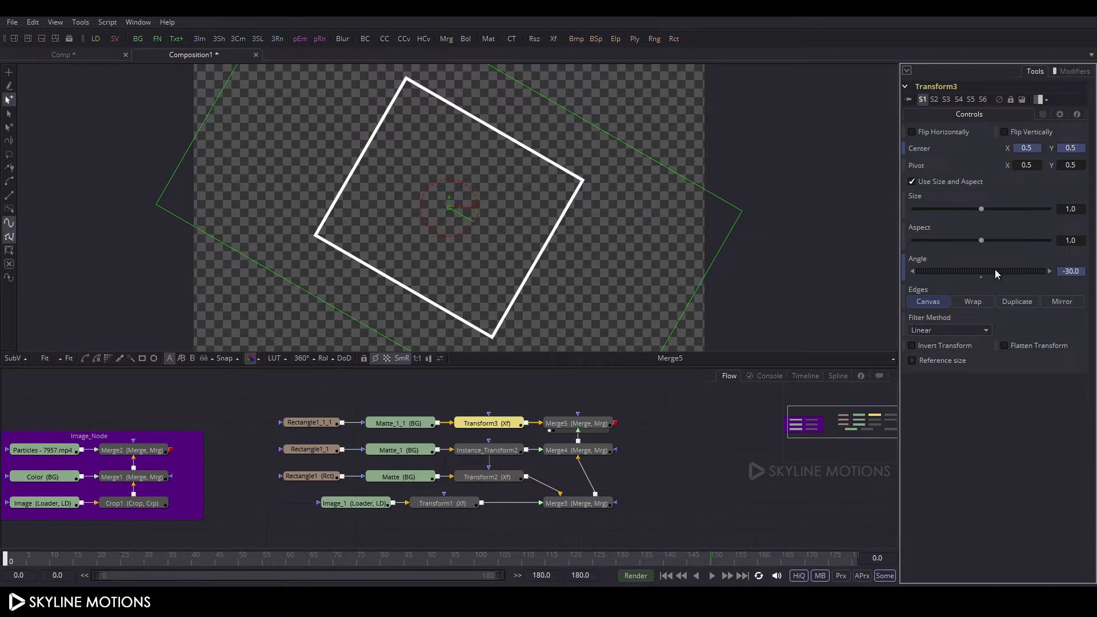
left_click_drag(995, 270, 944, 276)
key("Return")
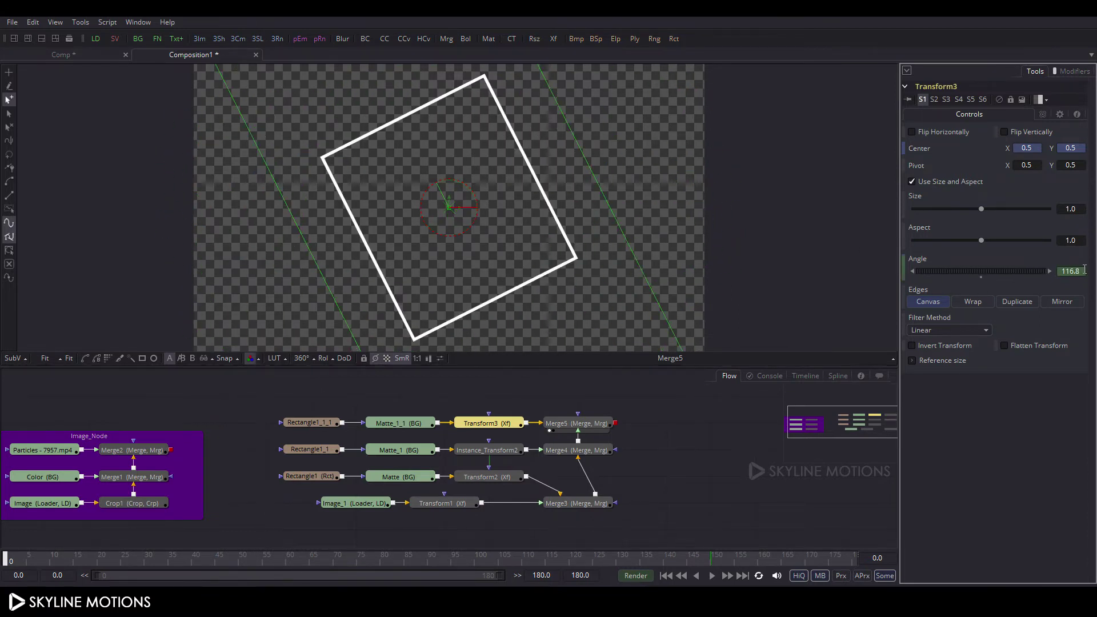
type("150")
key("Tab")
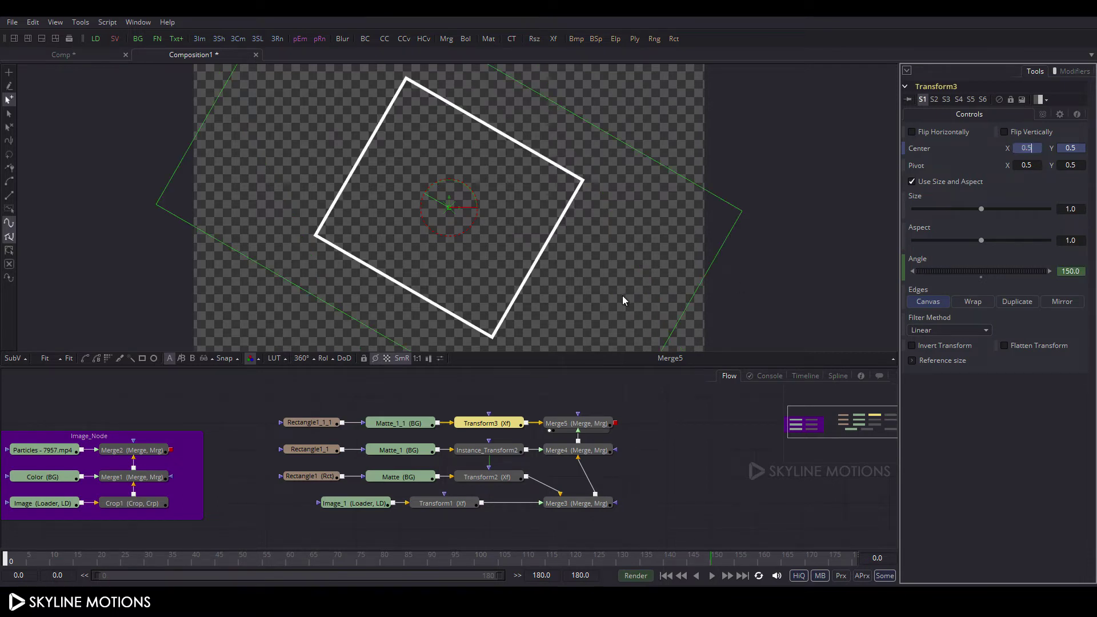
Move the white frame straight down out of the canvas at frame 0, to a Center Y of about -0.55, and fit the view
scroll(530, 293, "down", 5)
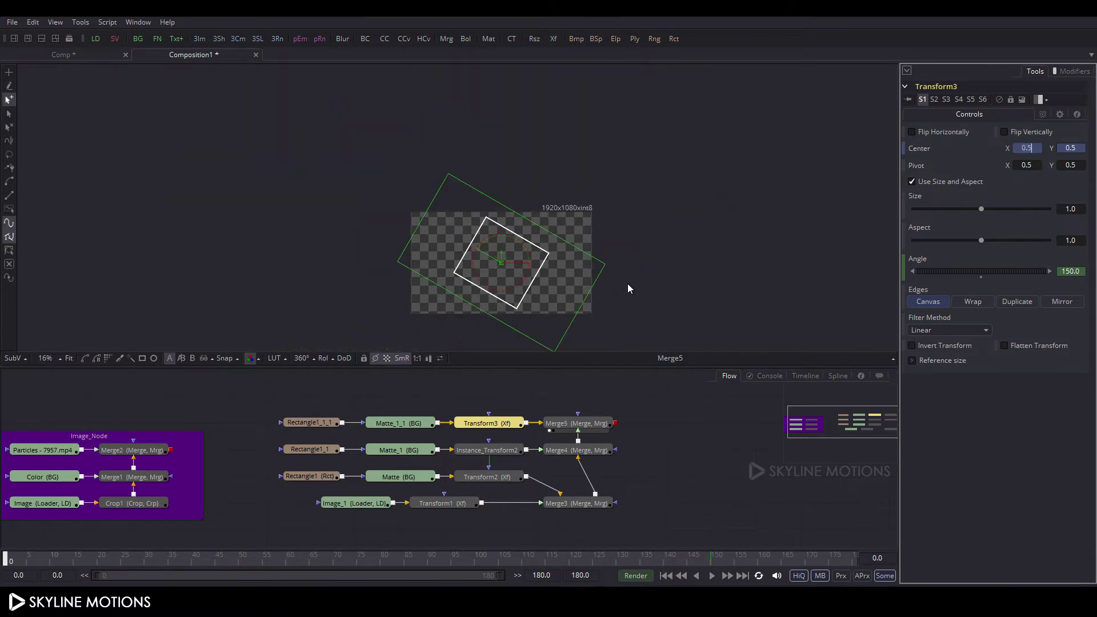
left_click_drag(627, 283, 509, 209)
left_click_drag(383, 180, 384, 291)
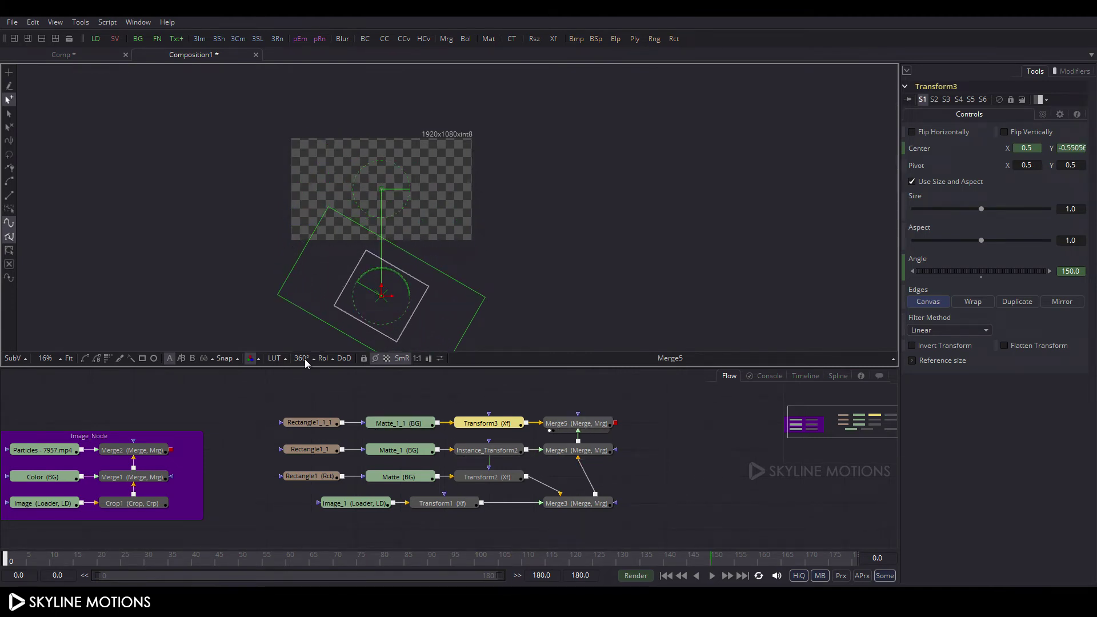
left_click(68, 360)
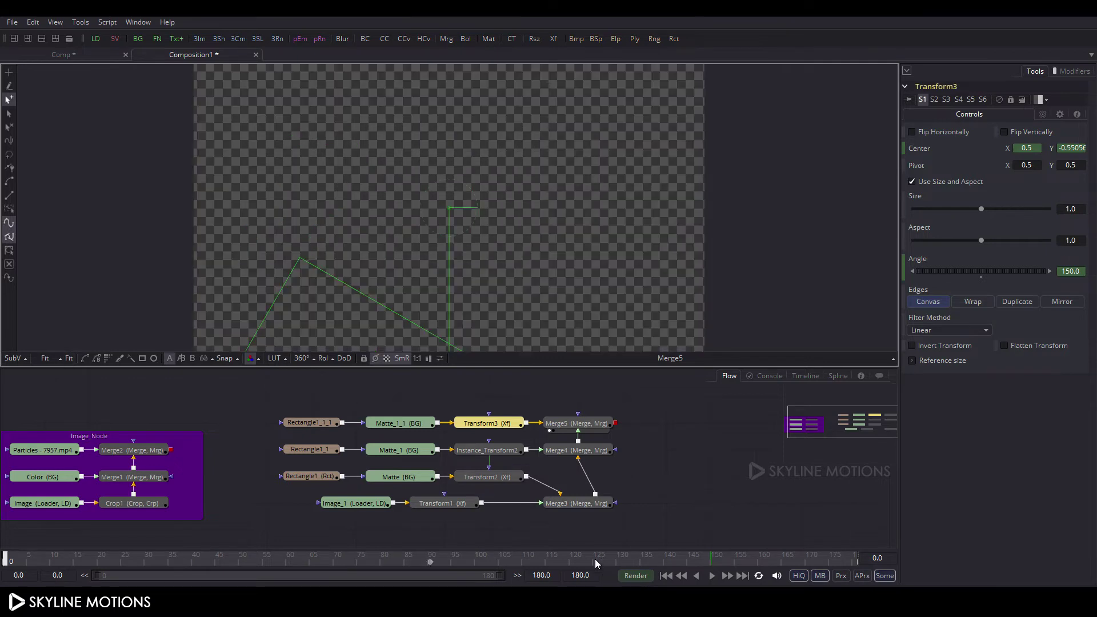
Preview the animation up to frame 151 and enlarge the white frame with Transform3 to a size of about 1.04
left_click(712, 576)
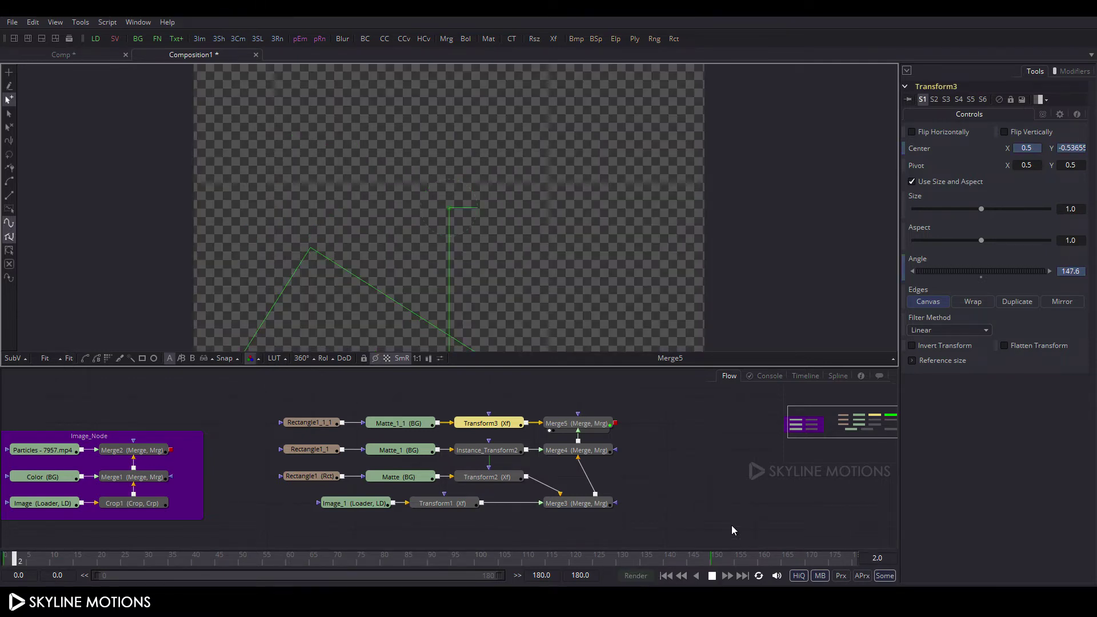
left_click(688, 482)
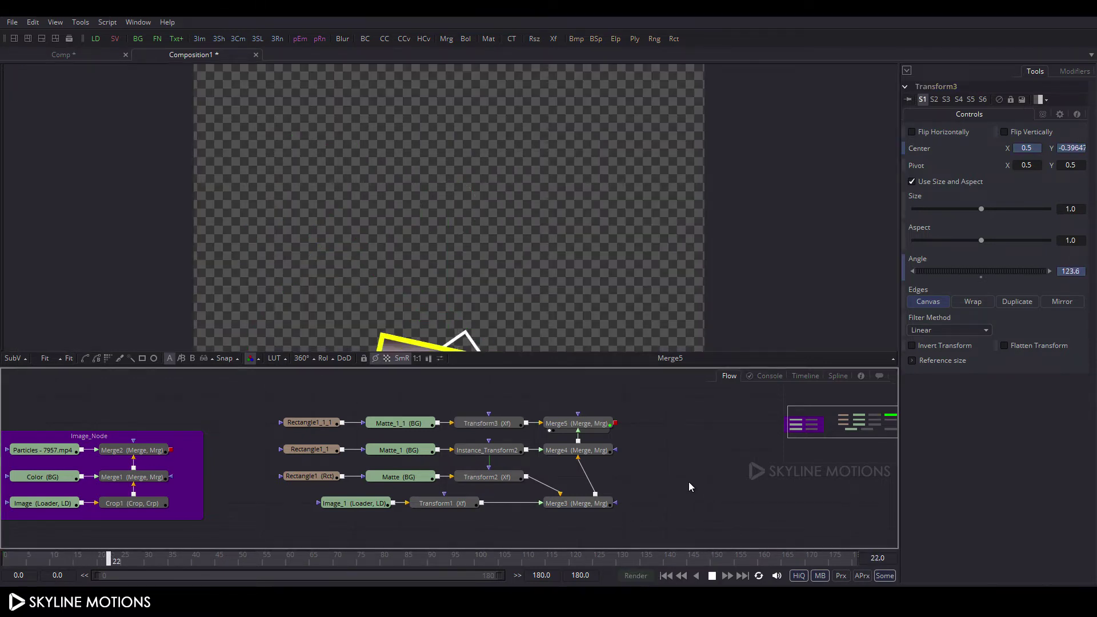
left_click(711, 576)
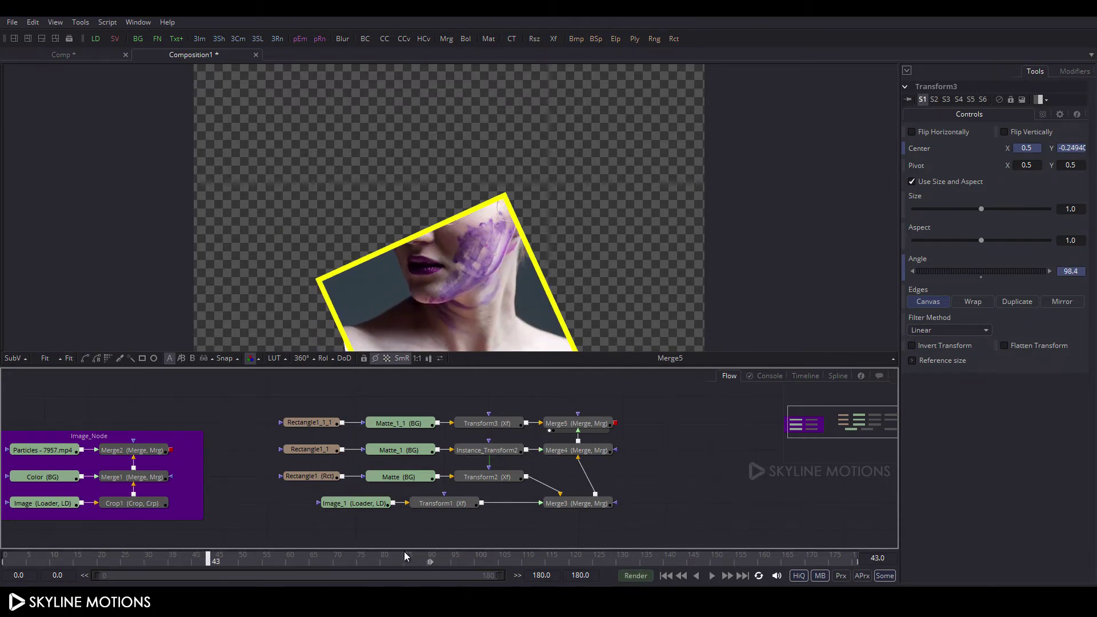
left_click(540, 561)
left_click_drag(540, 561, 719, 561)
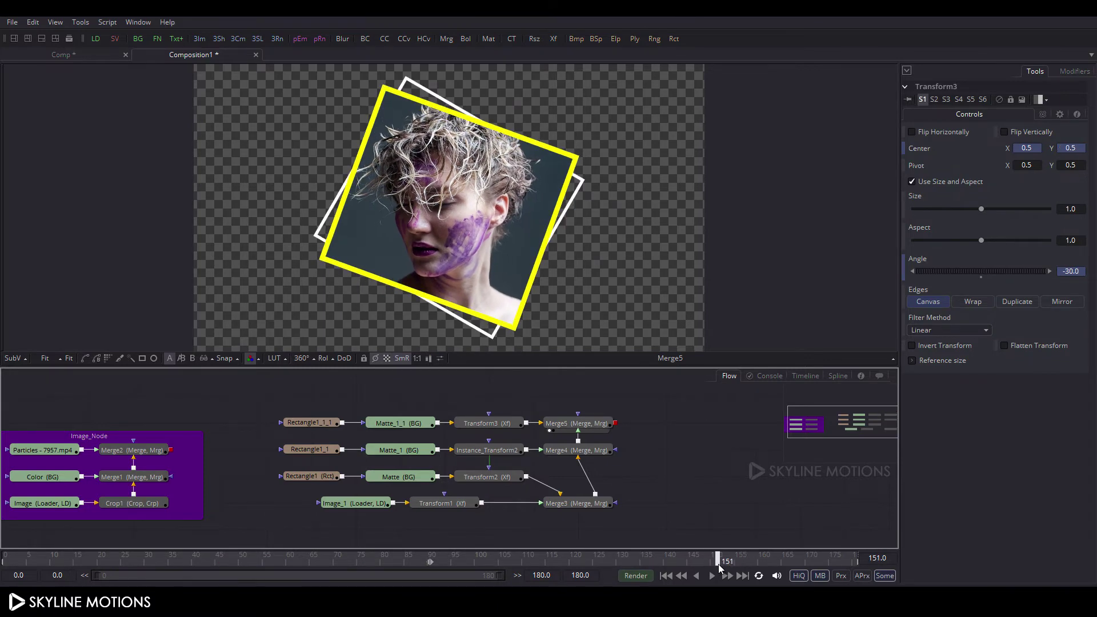
left_click(488, 423)
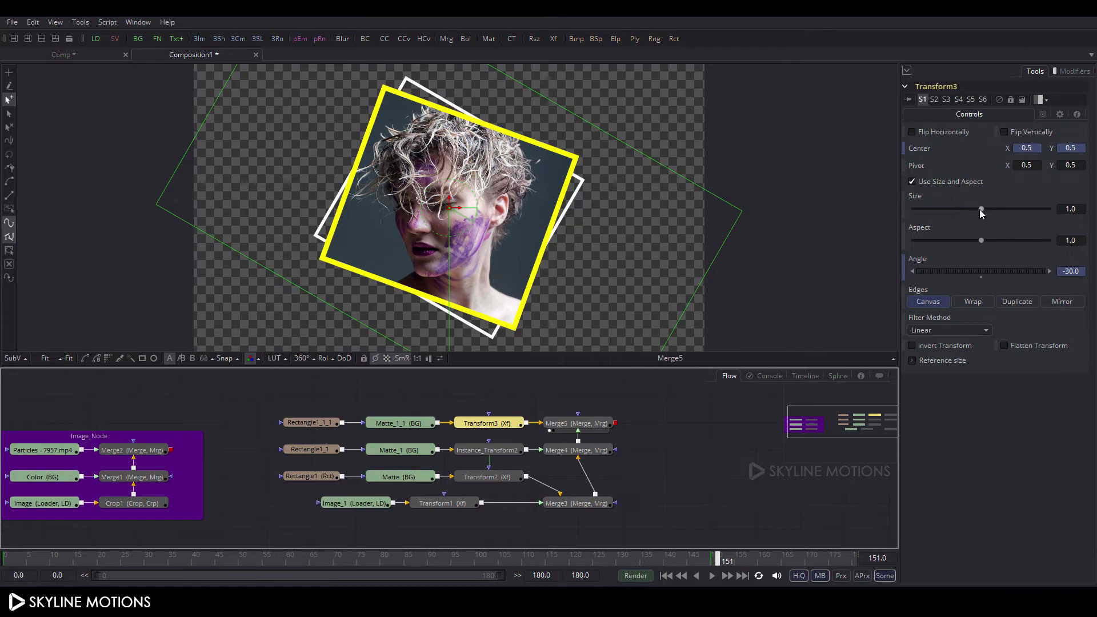
left_click_drag(982, 209, 989, 209)
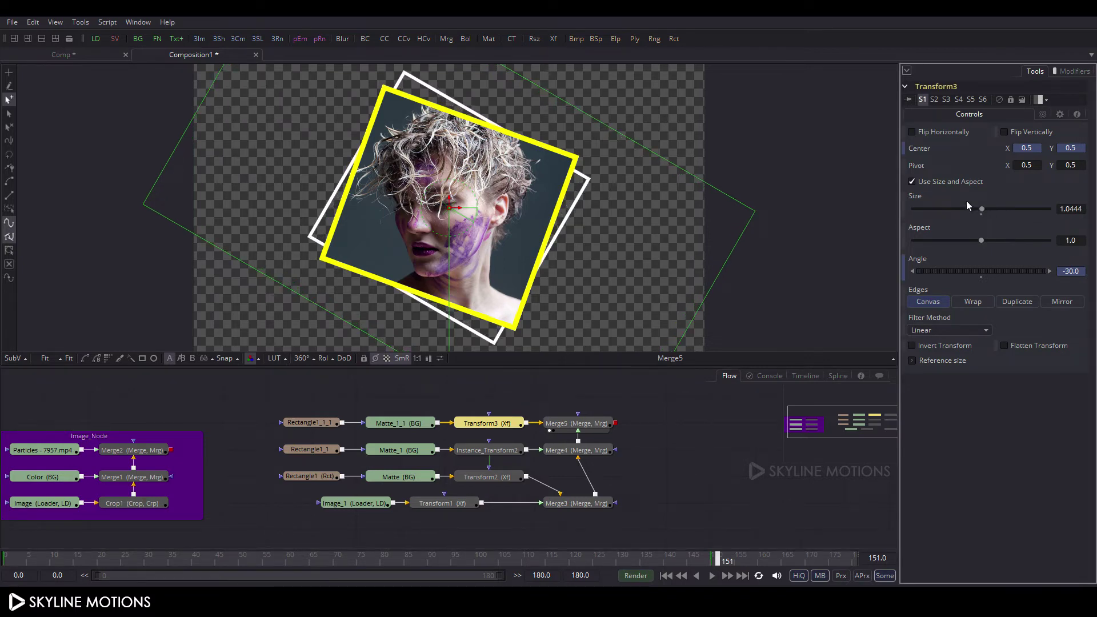
Reduce the border width of Rectangle1_1_1 to about 0.0049
left_click(309, 423)
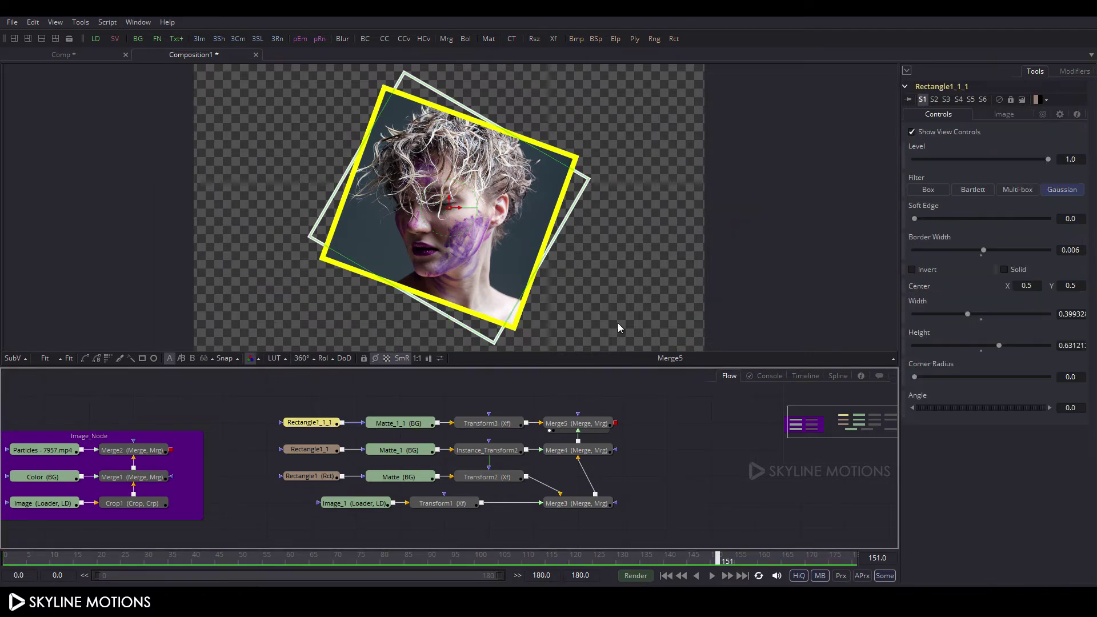
left_click_drag(992, 251, 981, 251)
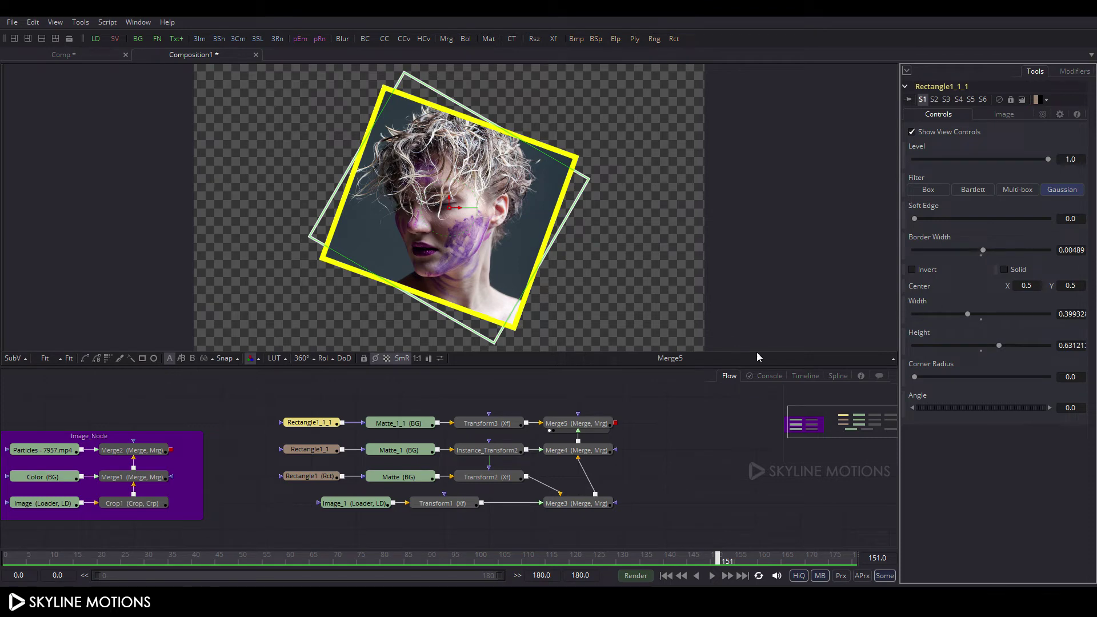
left_click(678, 458)
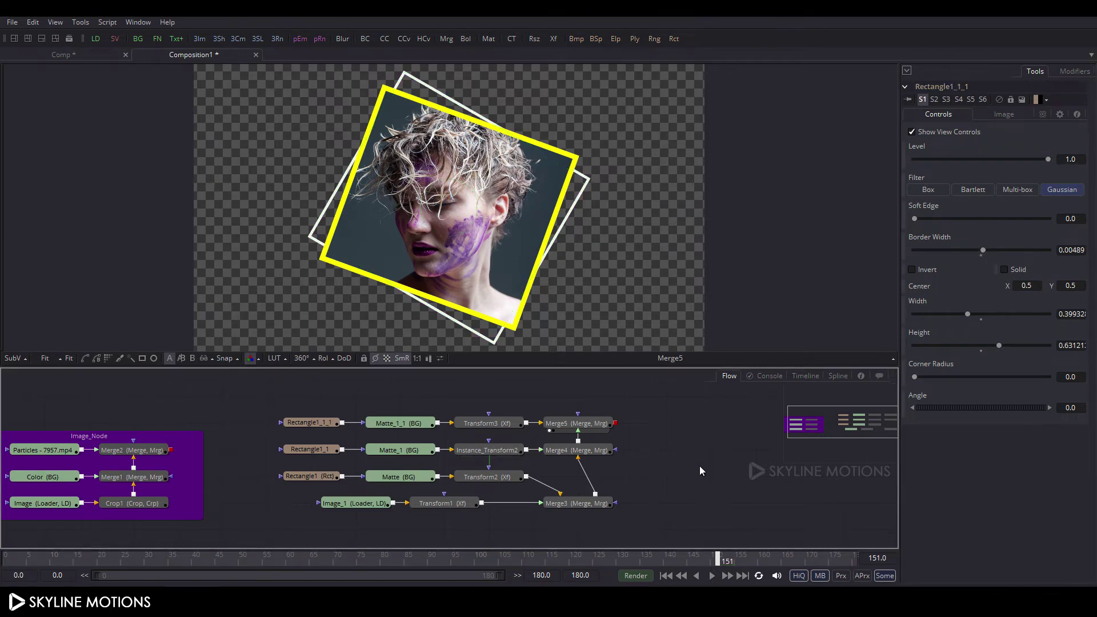
Smooth the Displacement curve of Transform3 in the spline editor and extend the end keyframe's handle back to frame 0
left_click(500, 424)
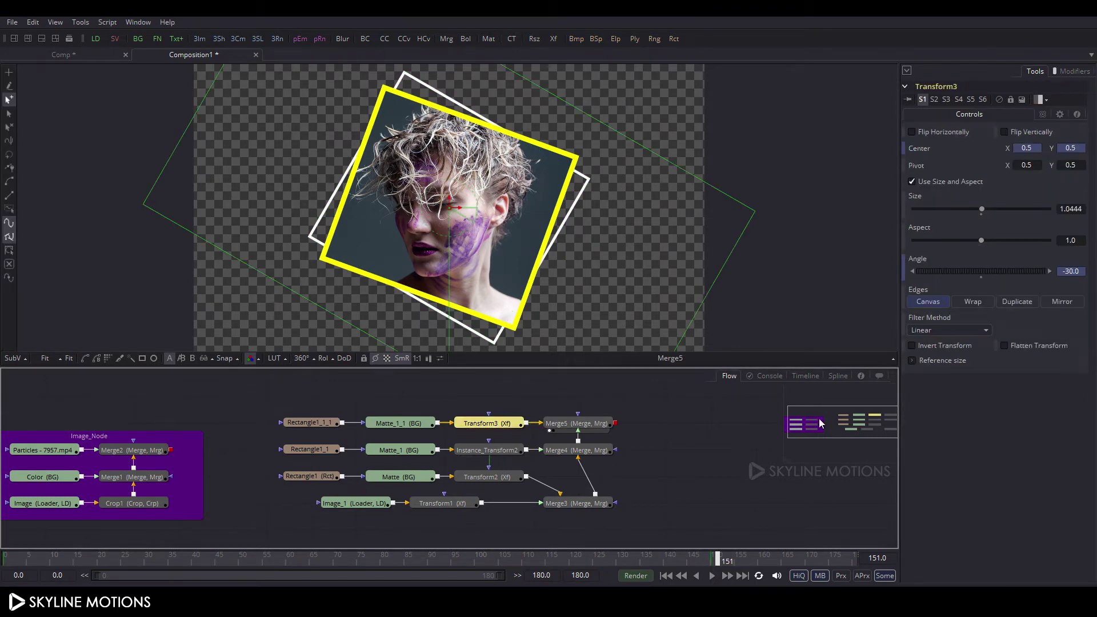
left_click(837, 377)
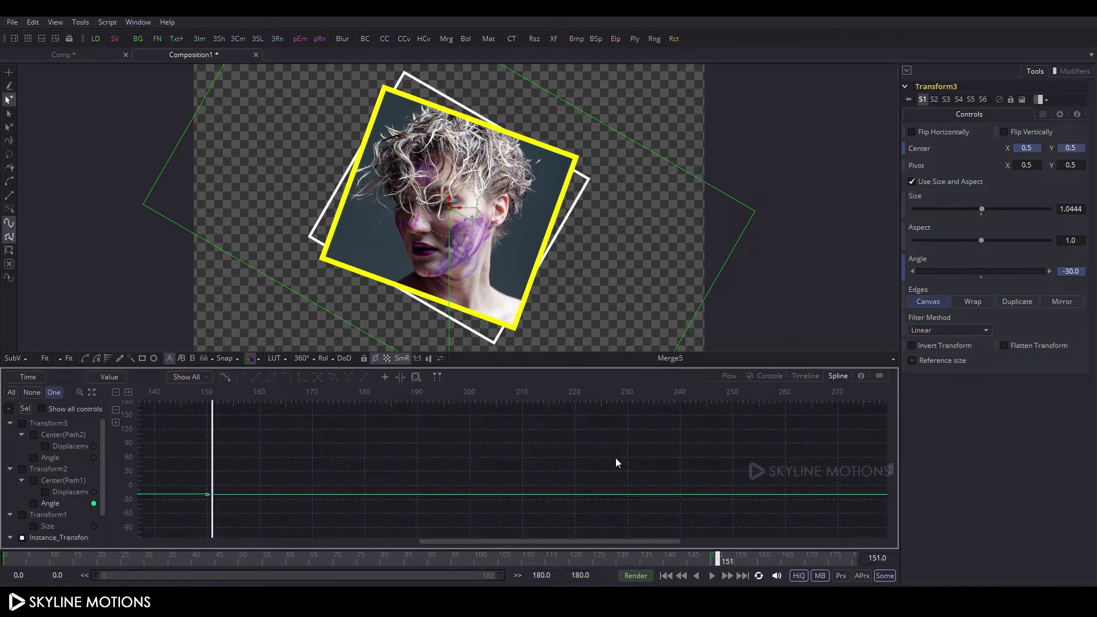
key("F4")
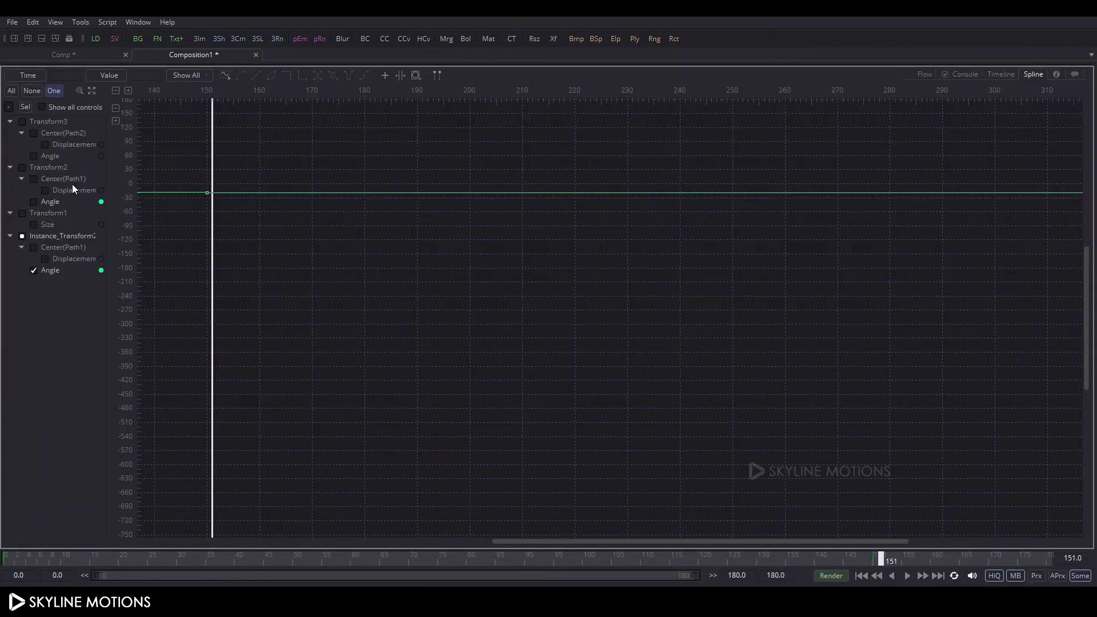
left_click(22, 122)
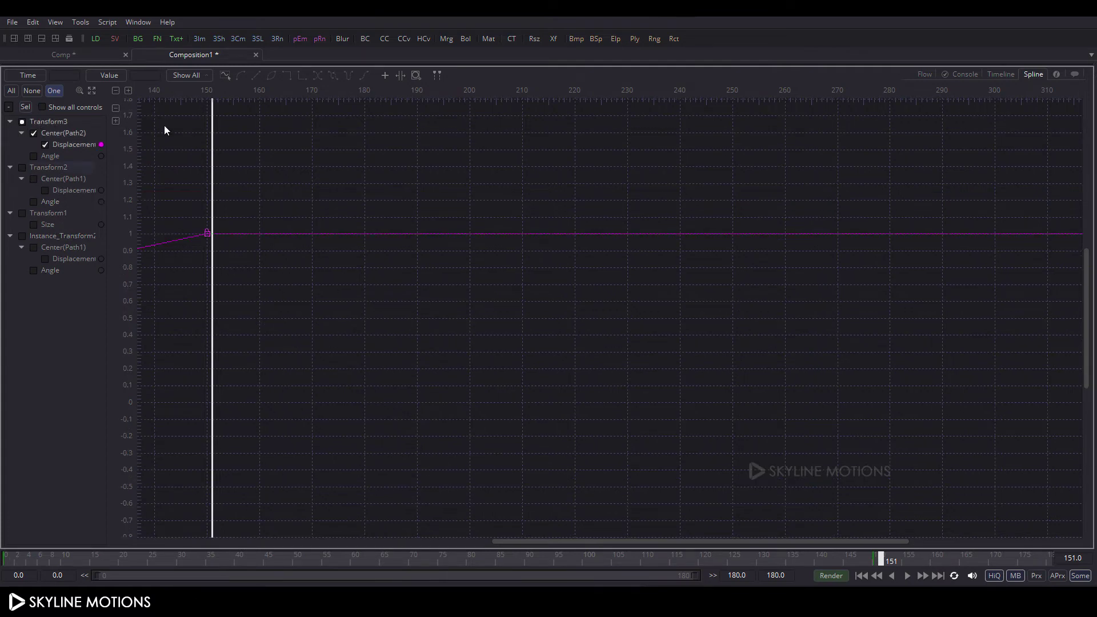
left_click(94, 92)
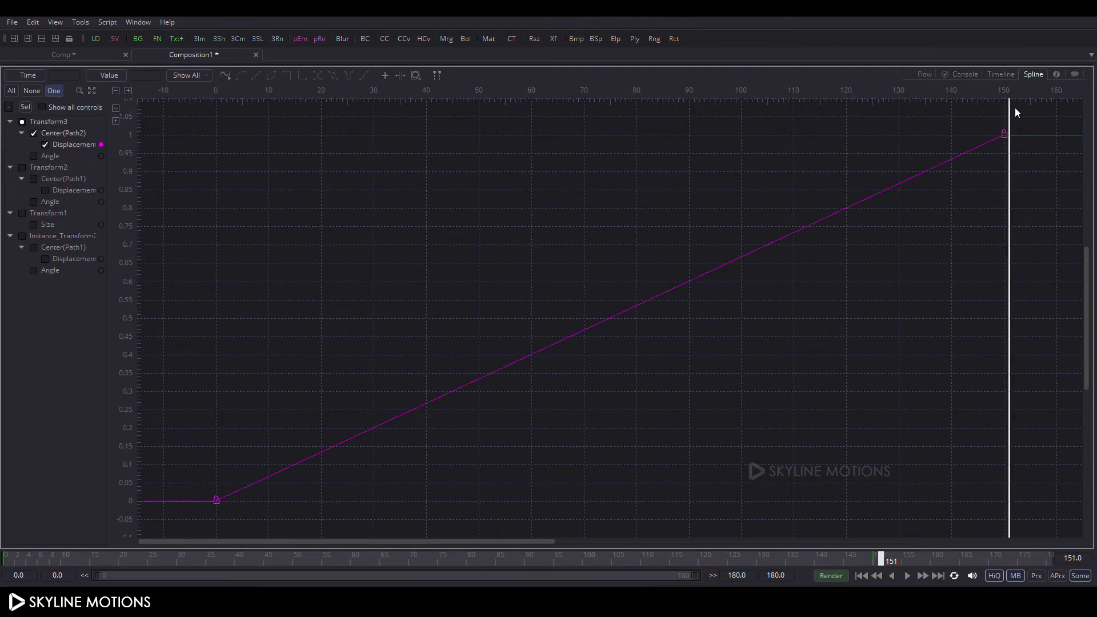
left_click_drag(1026, 114, 207, 515)
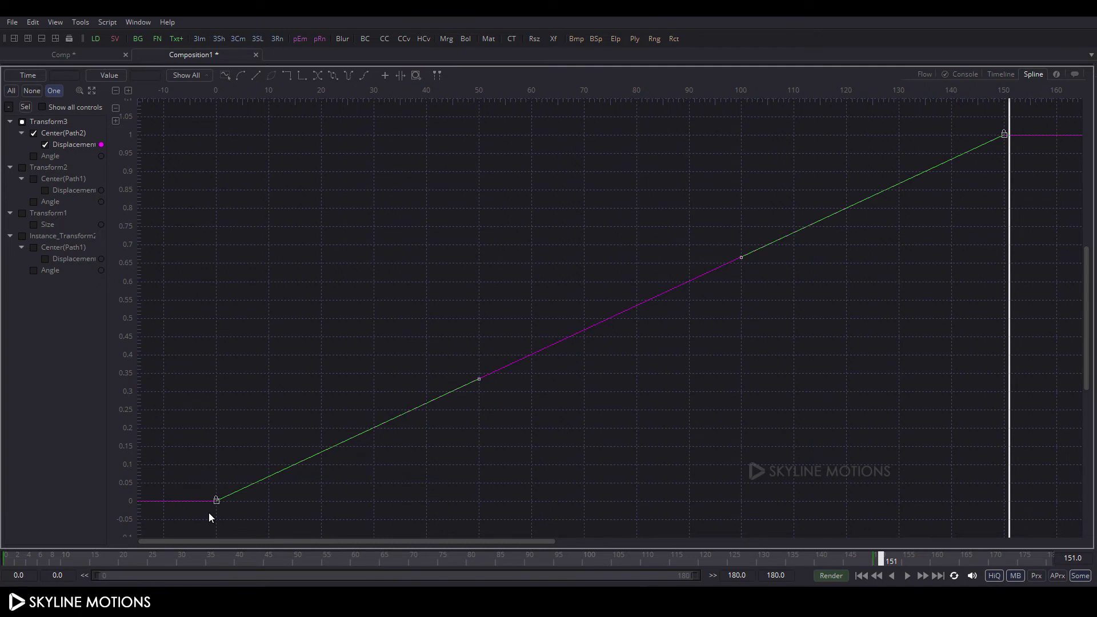
key("shift+s")
left_click_drag(741, 140, 218, 140)
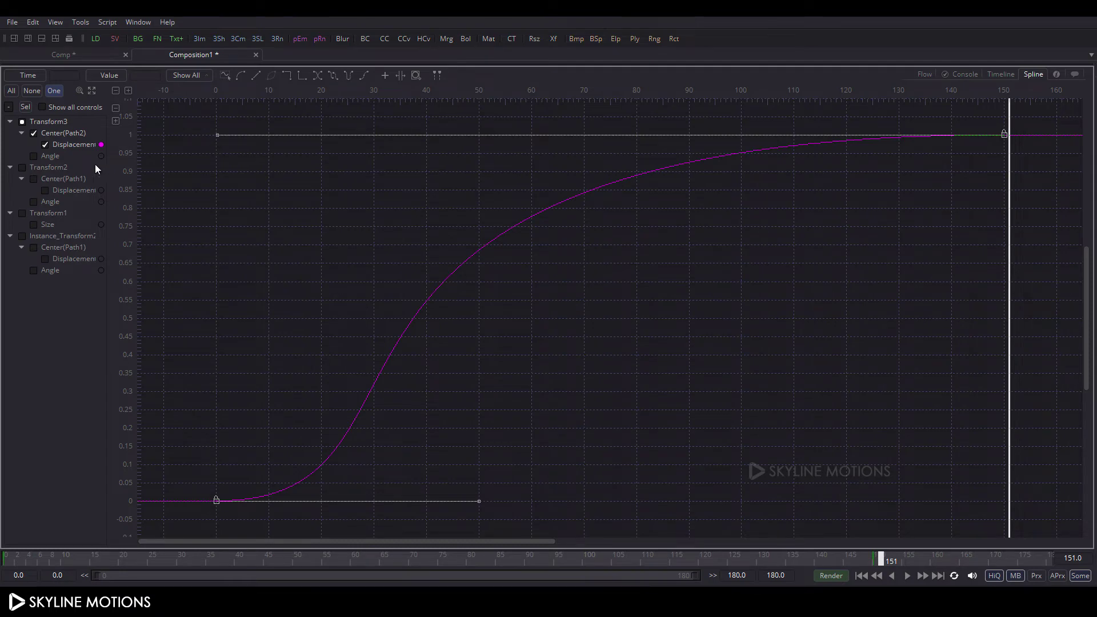
Smooth the Angle curve of Transform3 and extend the end keyframe's handle back to frame 0
left_click(33, 156)
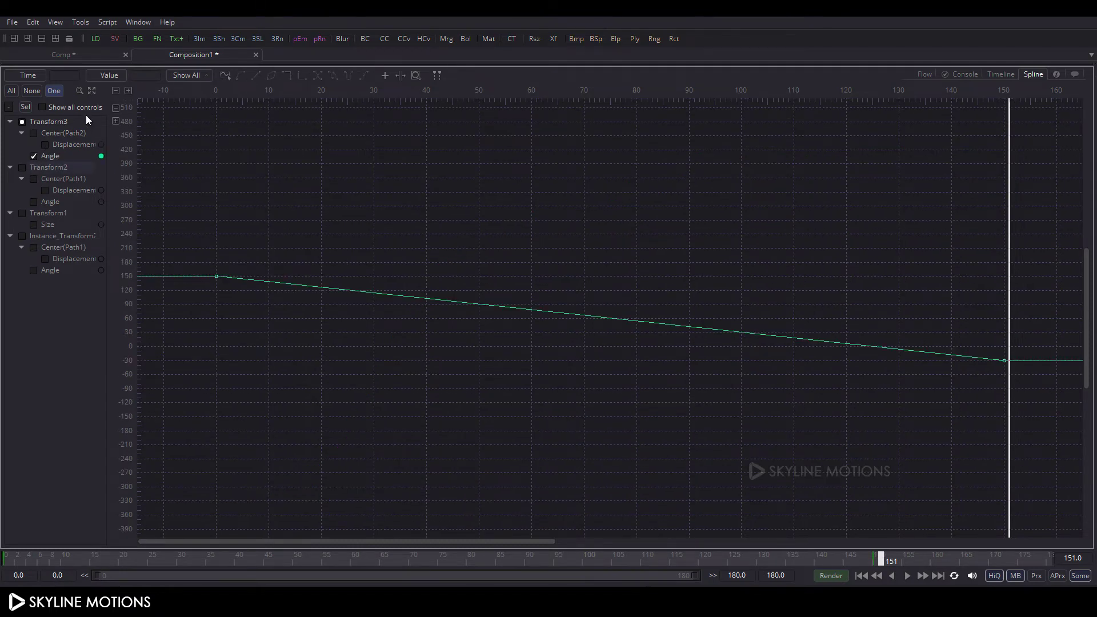
left_click(91, 91)
left_click_drag(196, 115, 1017, 512)
key("shift+s")
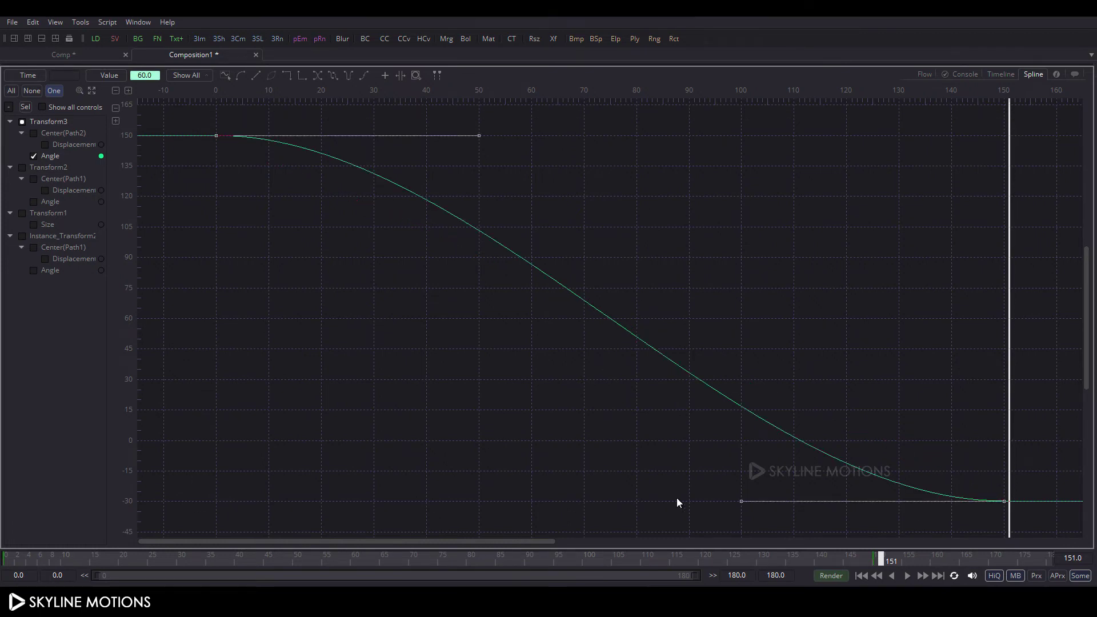
left_click_drag(742, 503, 215, 507)
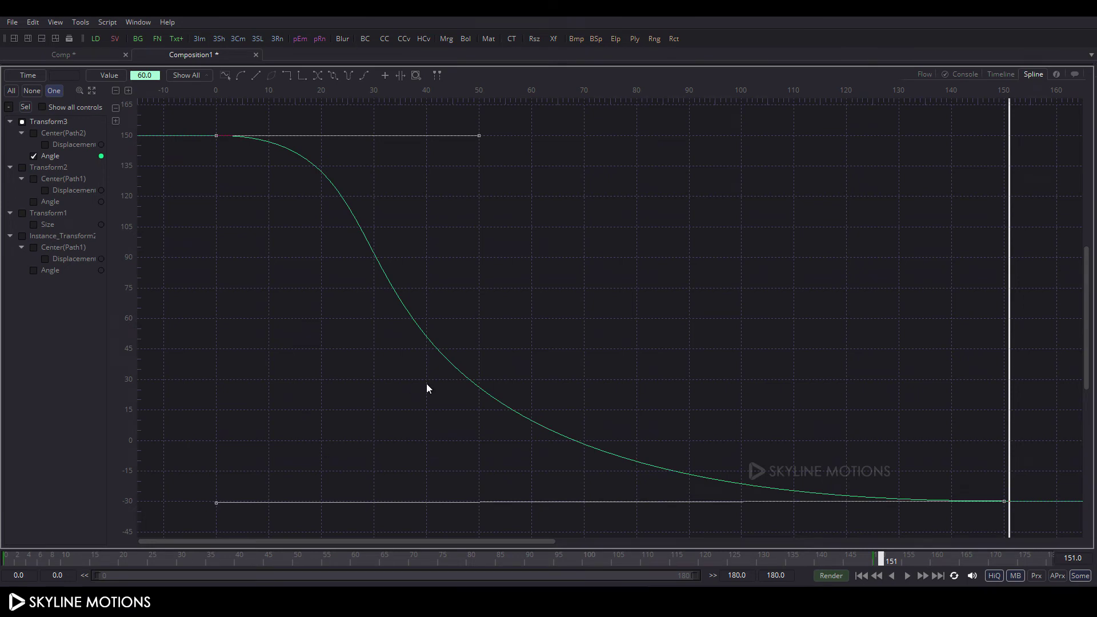
Return to the node flow and play the animation from the first frame to check the eased motion
key("F4")
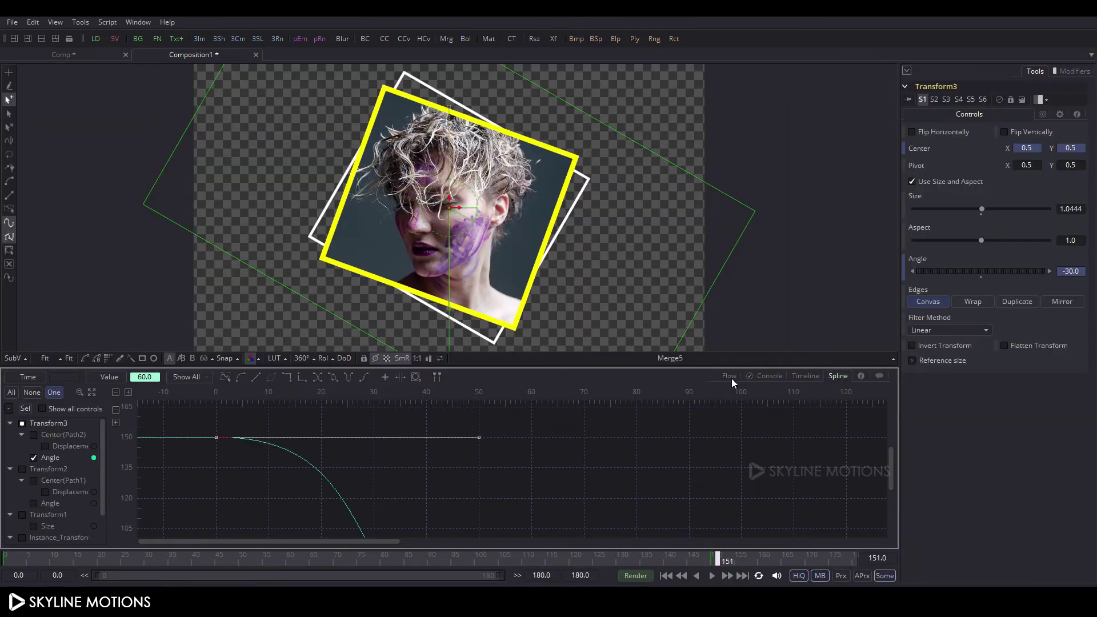
left_click(731, 378)
left_click(691, 447)
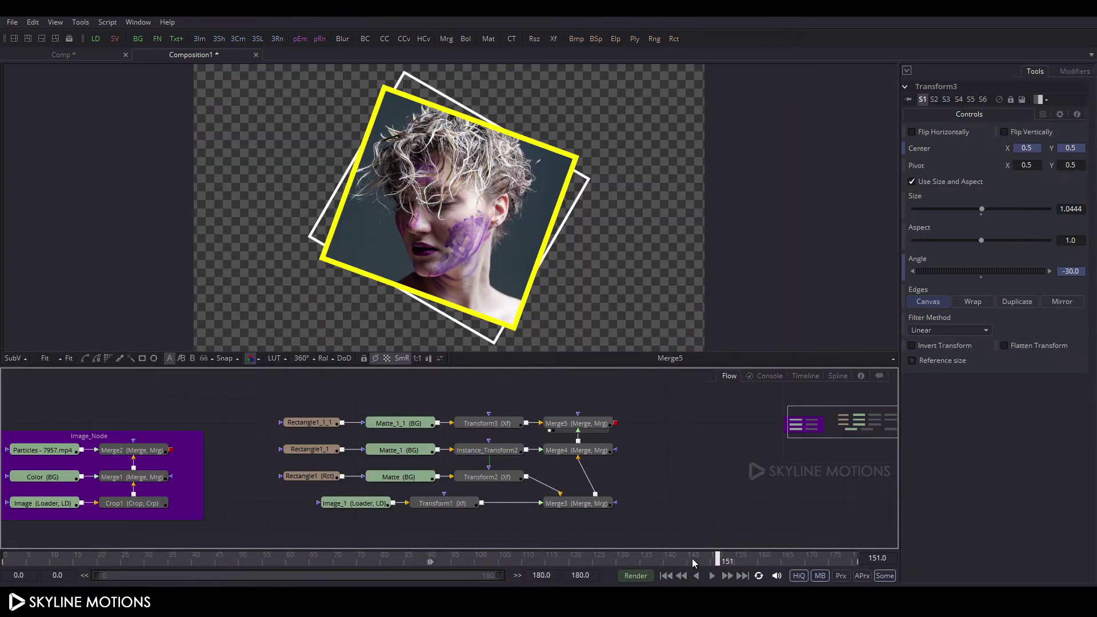
left_click(666, 575)
left_click(711, 575)
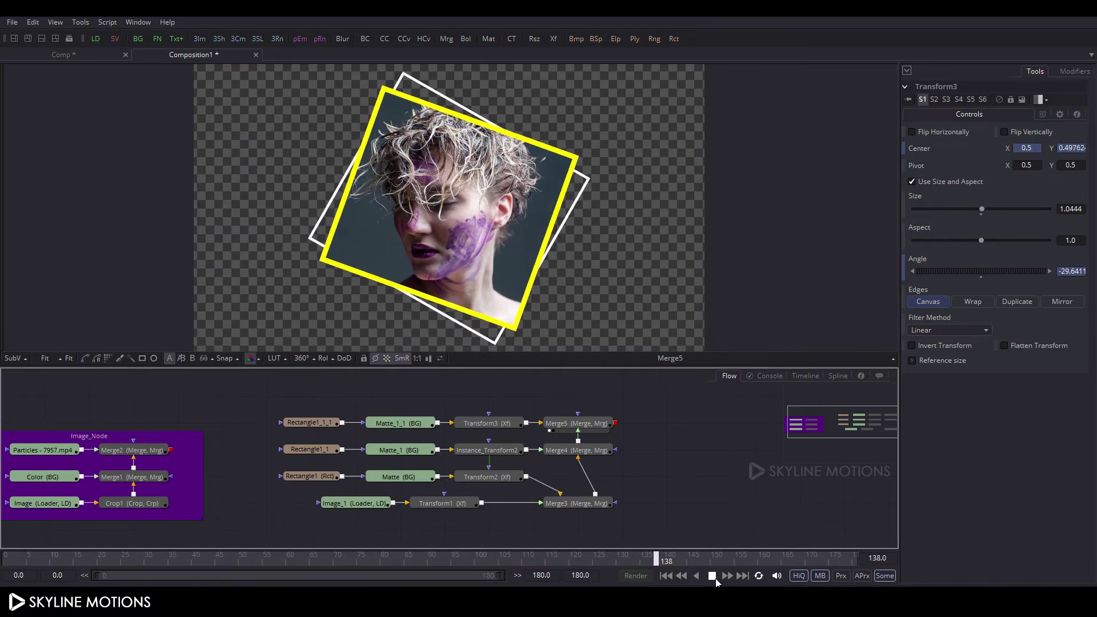
Stop the playback and tidy the portrait node group, aligning Image_1 and Transform1 with the rows above them
key("space")
left_click_drag(686, 435, 709, 441)
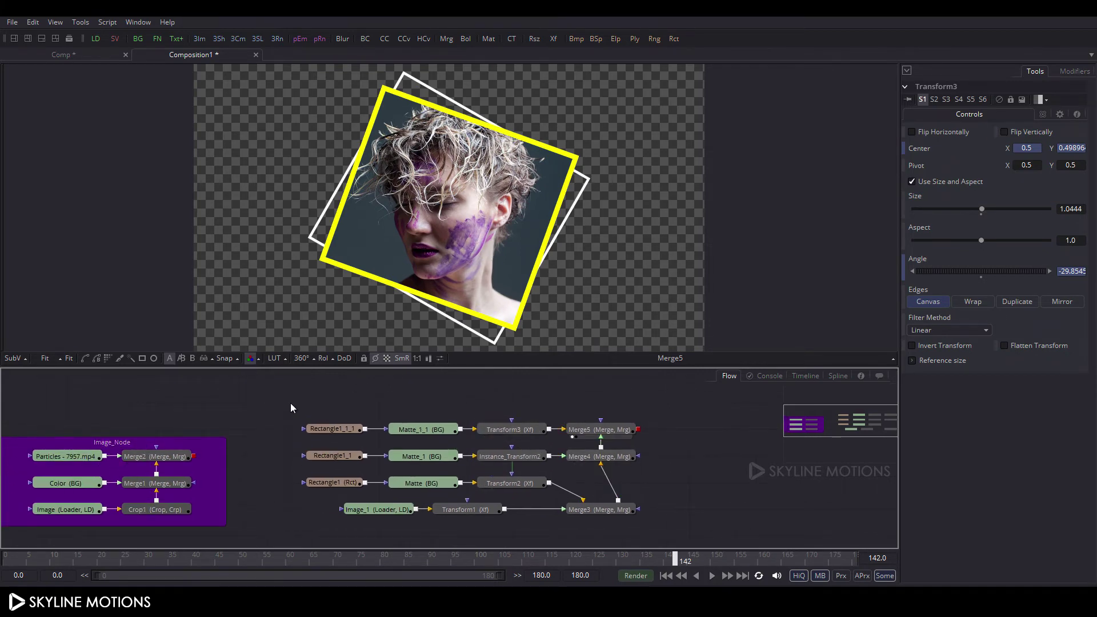
left_click_drag(290, 402, 636, 519)
left_click_drag(594, 433, 594, 449)
left_click(691, 468)
left_click_drag(692, 468, 681, 428)
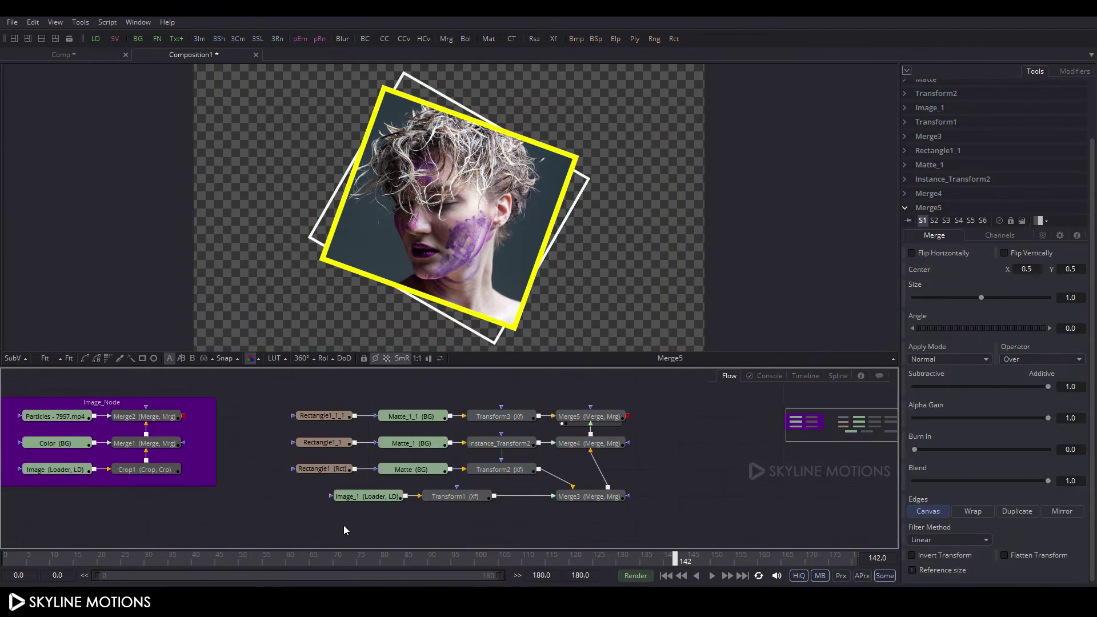
left_click_drag(344, 526, 413, 504)
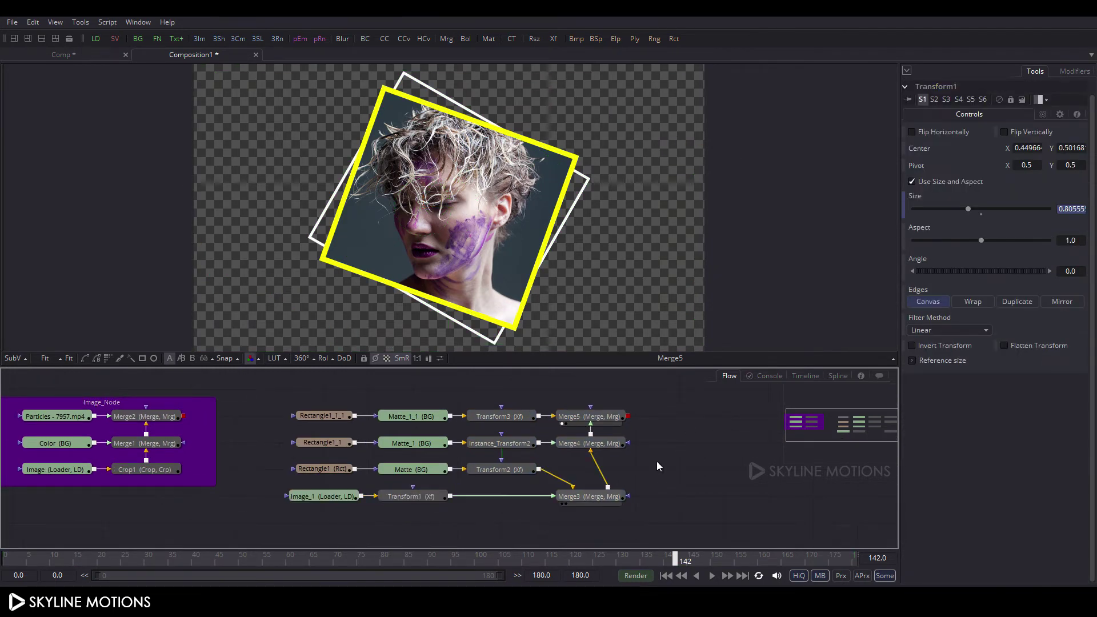
Add a Transform node after Merge5 to control the whole portrait group
scroll(663, 460, "up", 1)
left_click(598, 432)
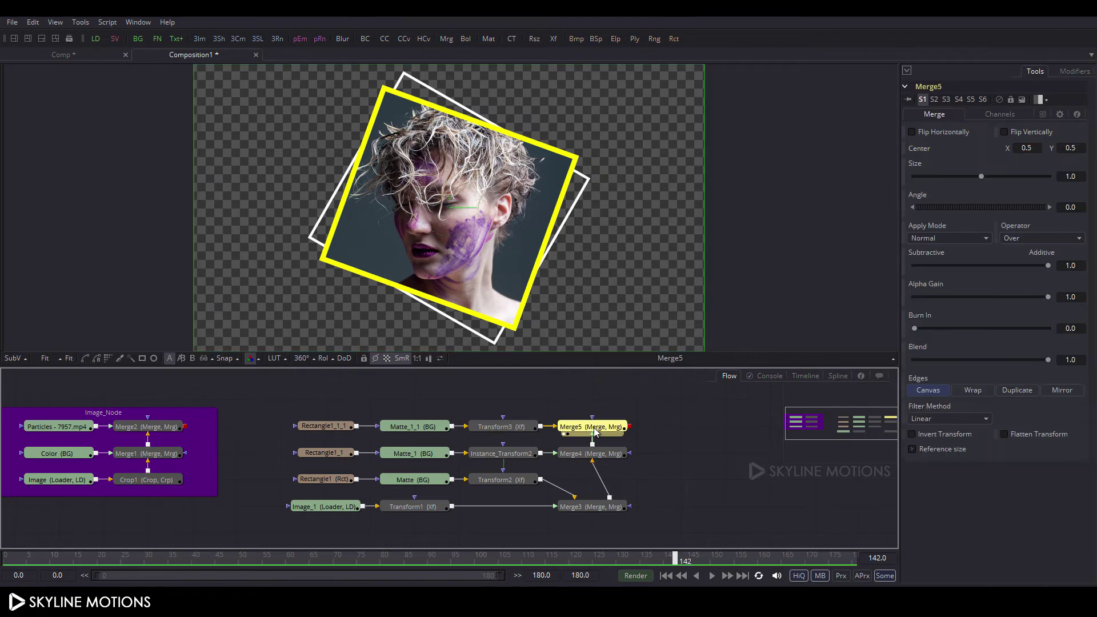
left_click(555, 43)
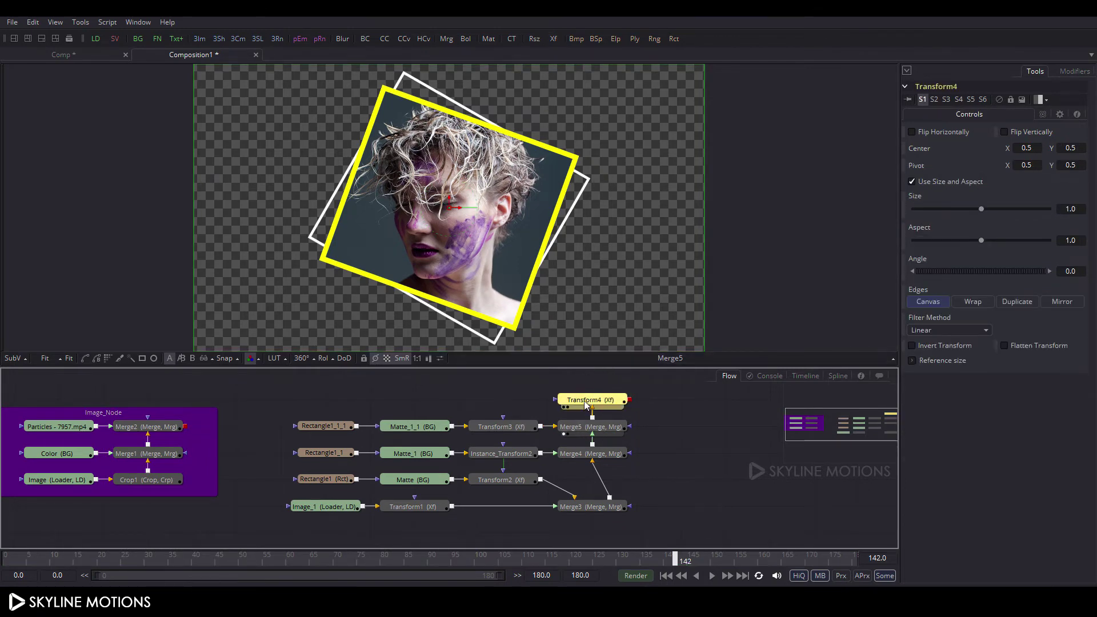
left_click(684, 422)
left_click_drag(685, 422, 692, 440)
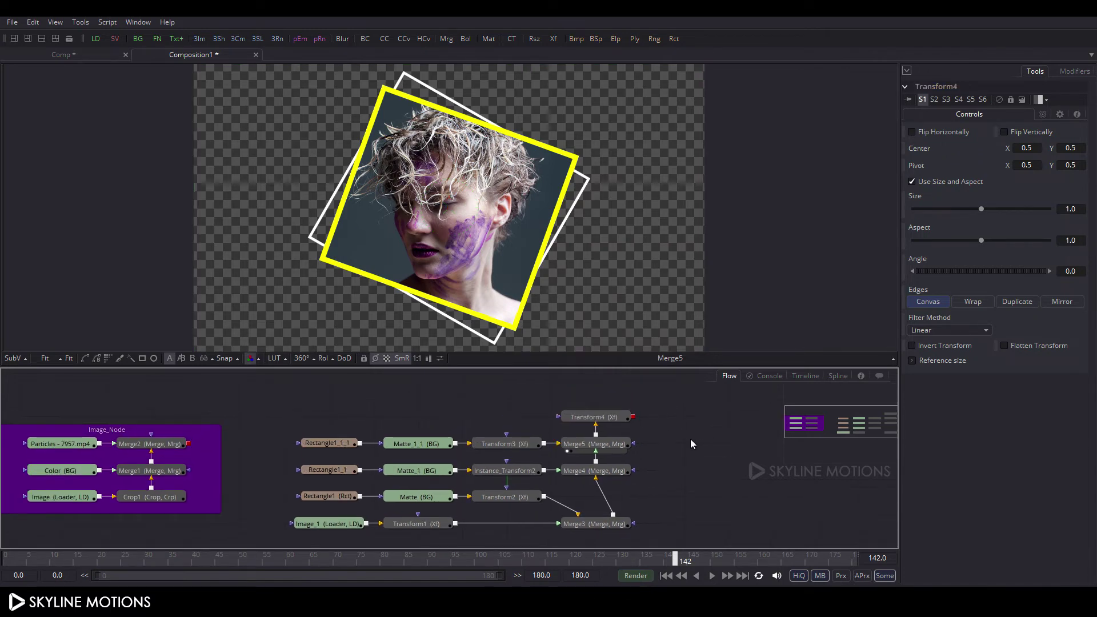
Composite Transform4 over the Merge2 backdrop with a new Merge node, routing the backdrop connection through a pipe router above Image_Node, and view the result
left_click(444, 42)
left_click_drag(683, 454, 191, 450)
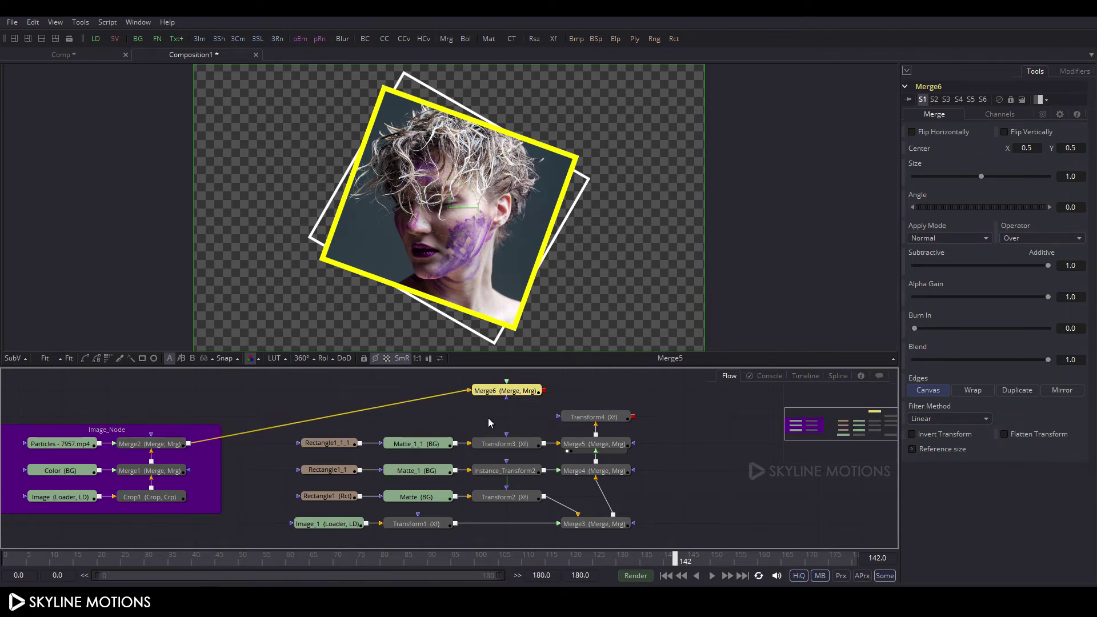
left_click(351, 413, "alt")
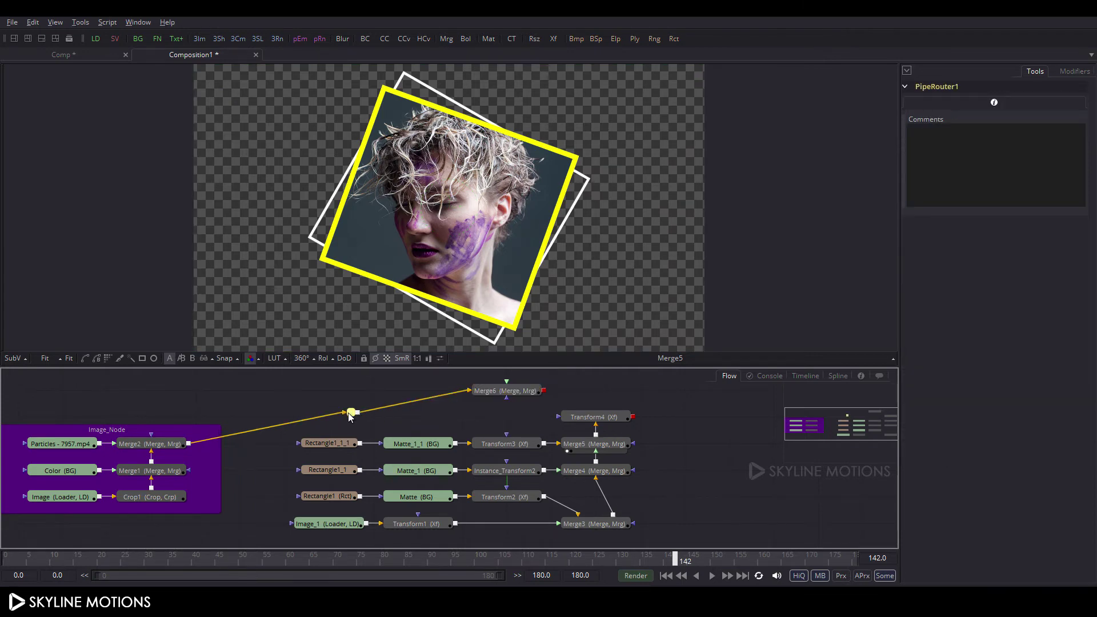
left_click_drag(351, 412, 151, 390)
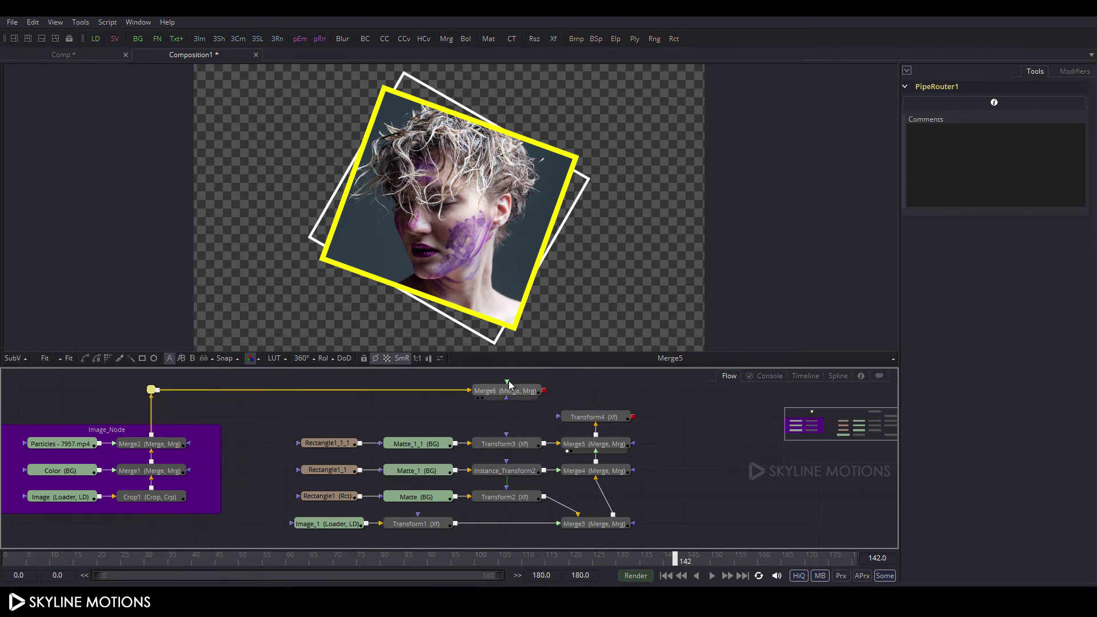
left_click_drag(507, 383, 595, 417)
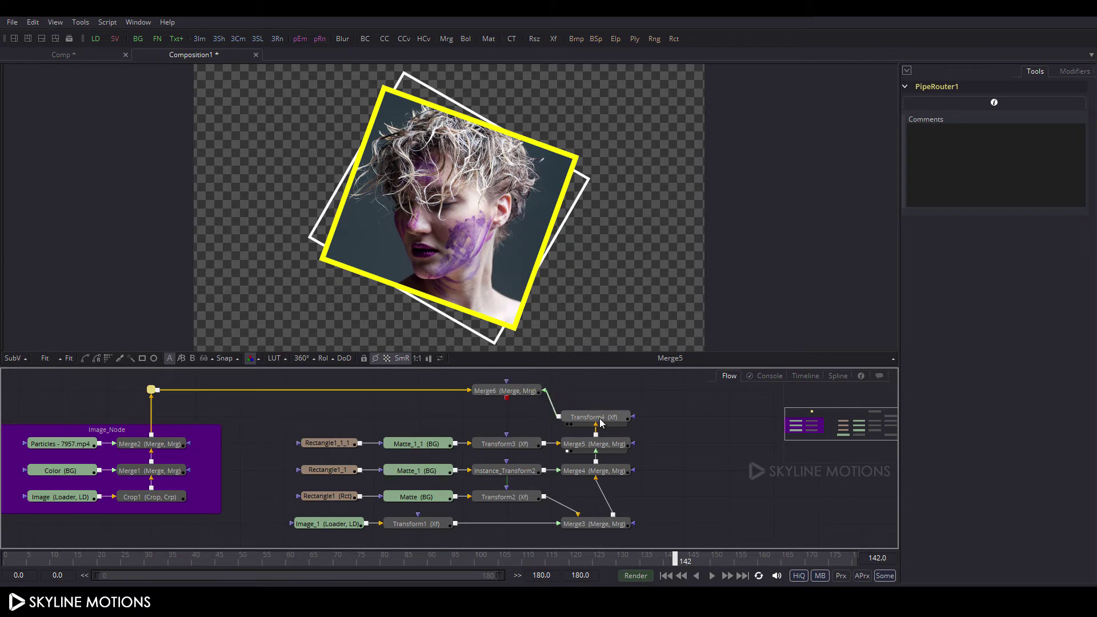
left_click_drag(507, 394, 595, 393)
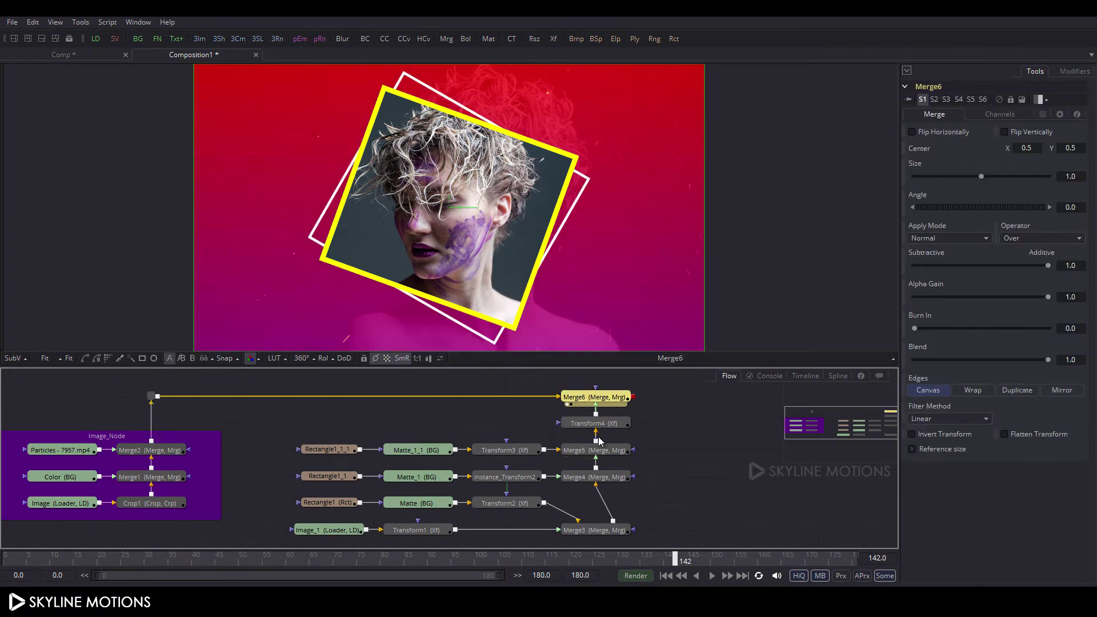
Shift the framed portrait in Transform4 to a Center X of about 0.654 and scale it to 0.897
left_click(579, 429)
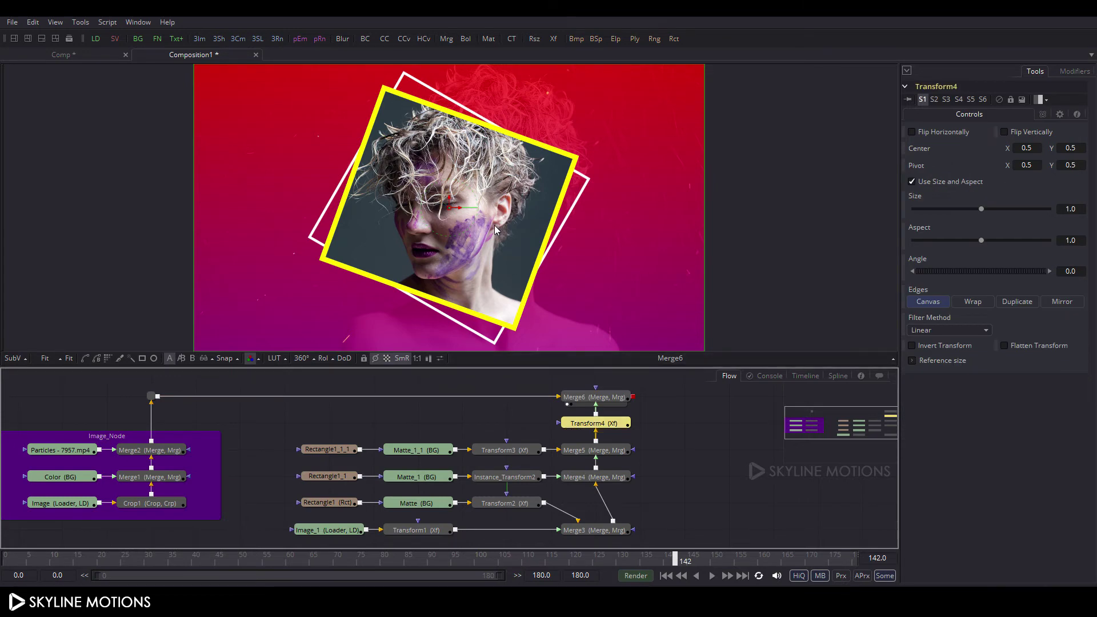
left_click_drag(469, 209, 549, 212)
left_click_drag(978, 210, 973, 211)
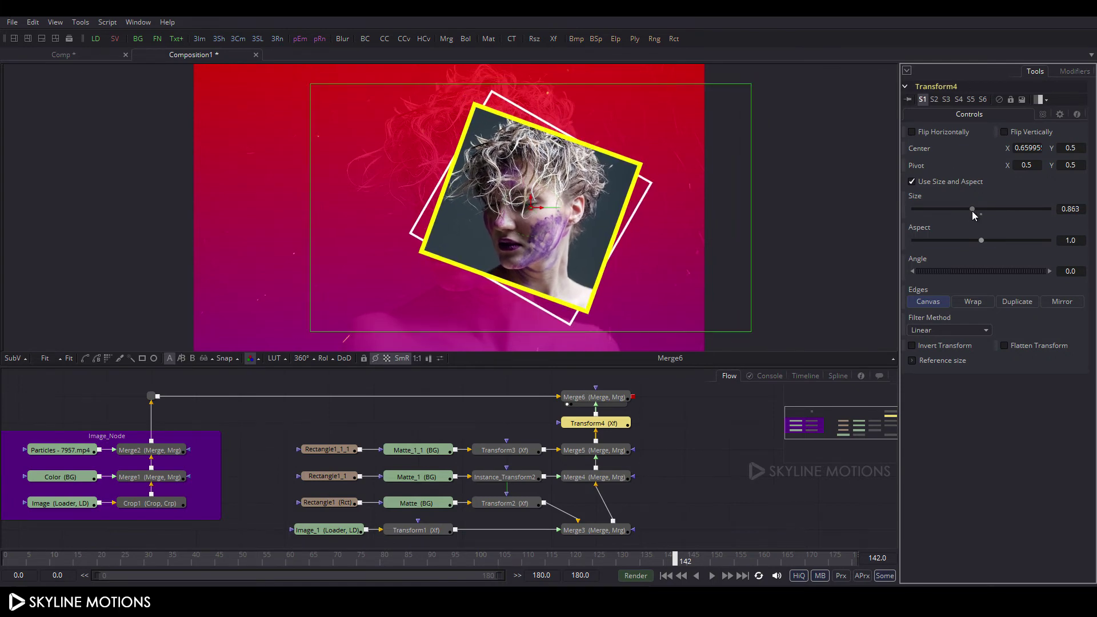
left_click_drag(541, 208, 539, 209)
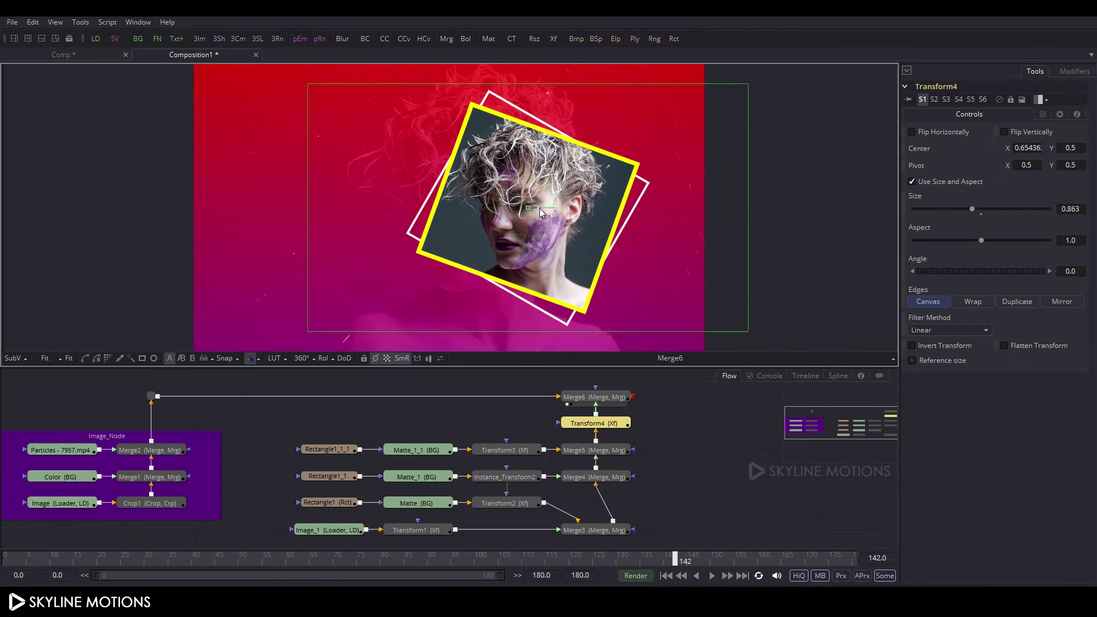
left_click_drag(973, 209, 973, 210)
left_click(707, 499)
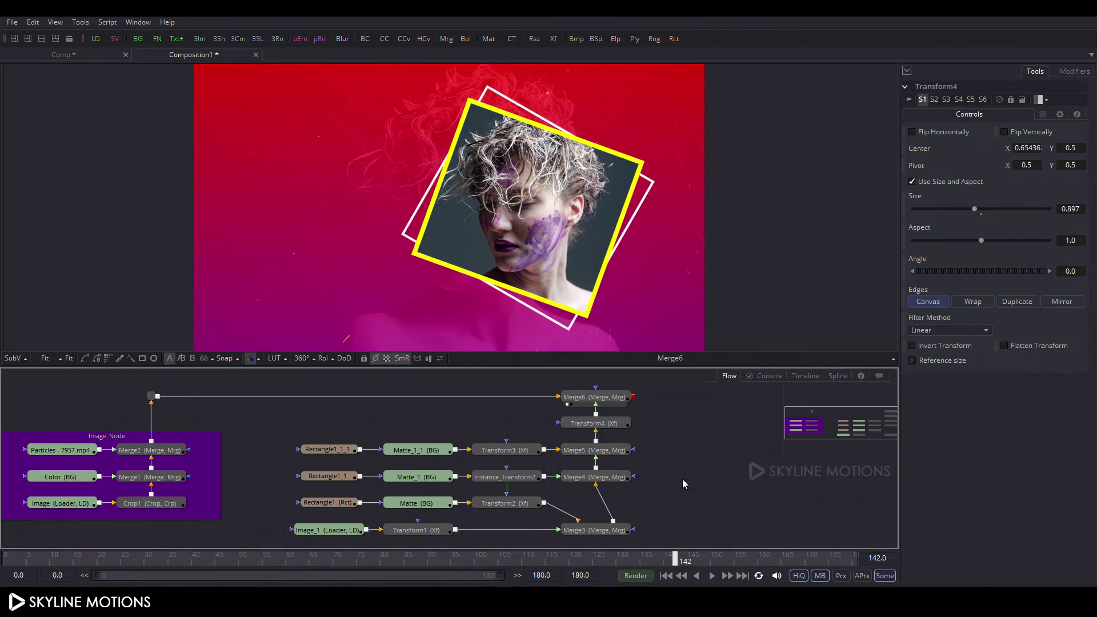
Add a Text+ node in the empty area beside the portrait nodes, enter SLIDESHOW as its text, and view it
left_click_drag(688, 485, 428, 482)
left_click_drag(503, 466, 444, 465)
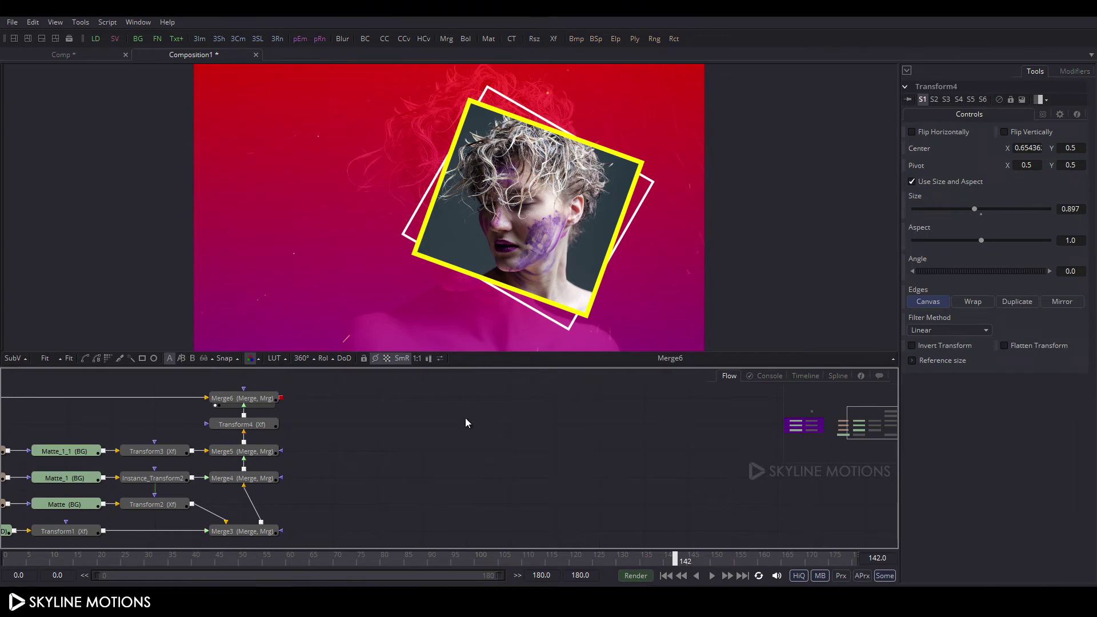
left_click(177, 38)
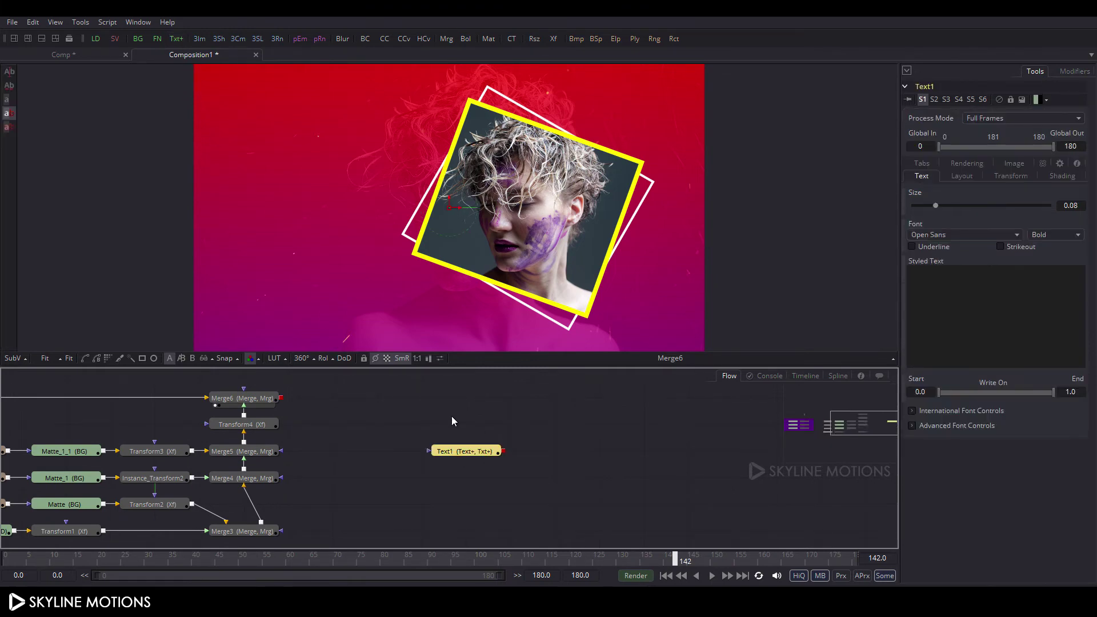
left_click(977, 292)
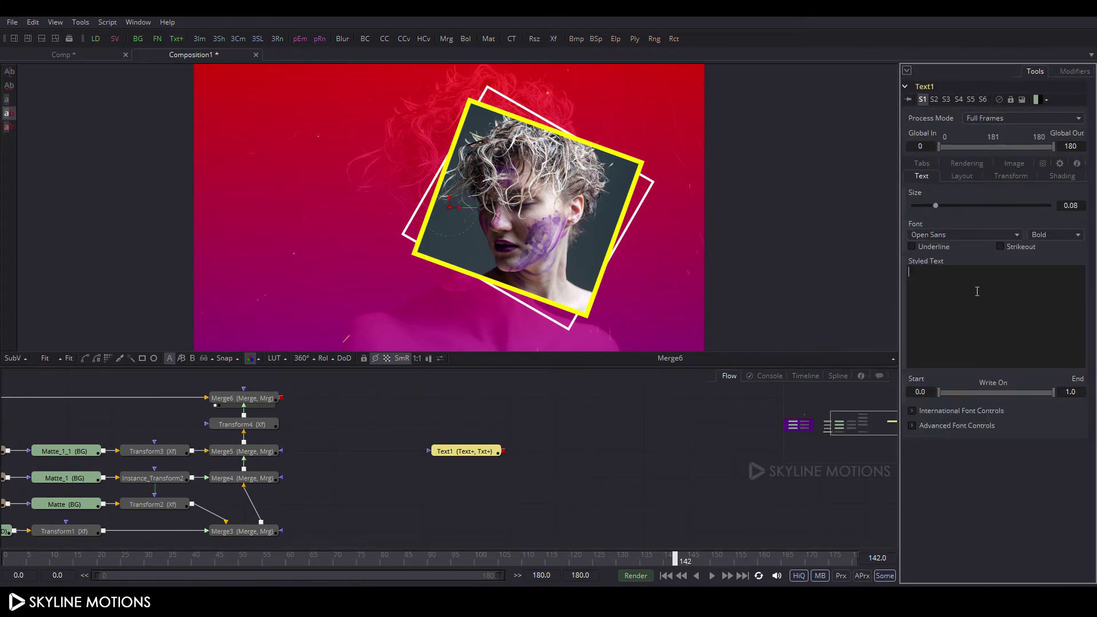
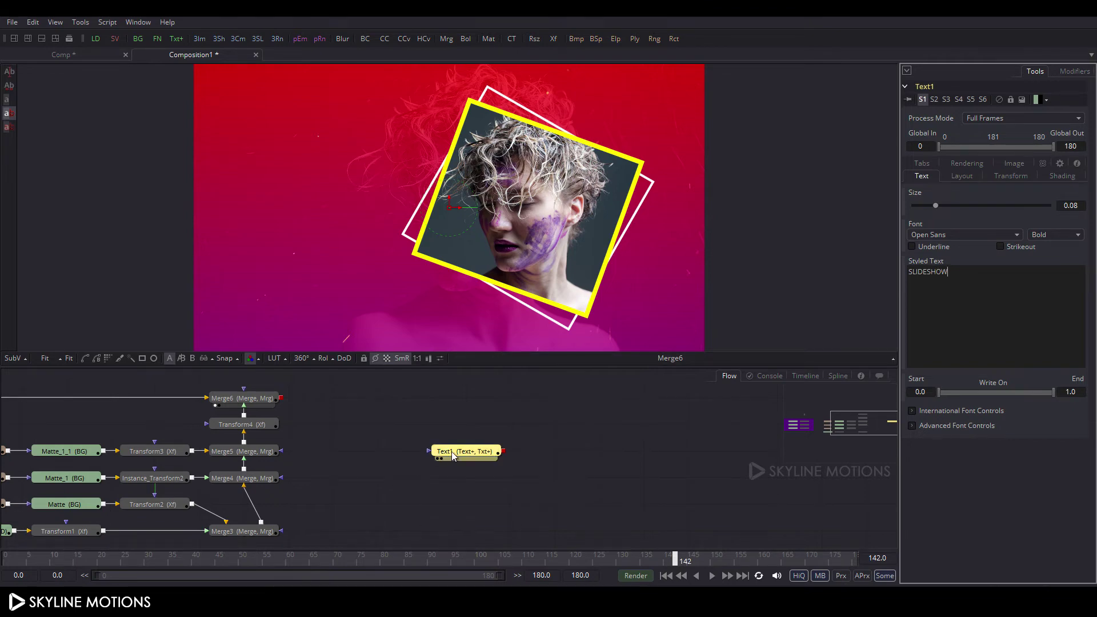
key("1")
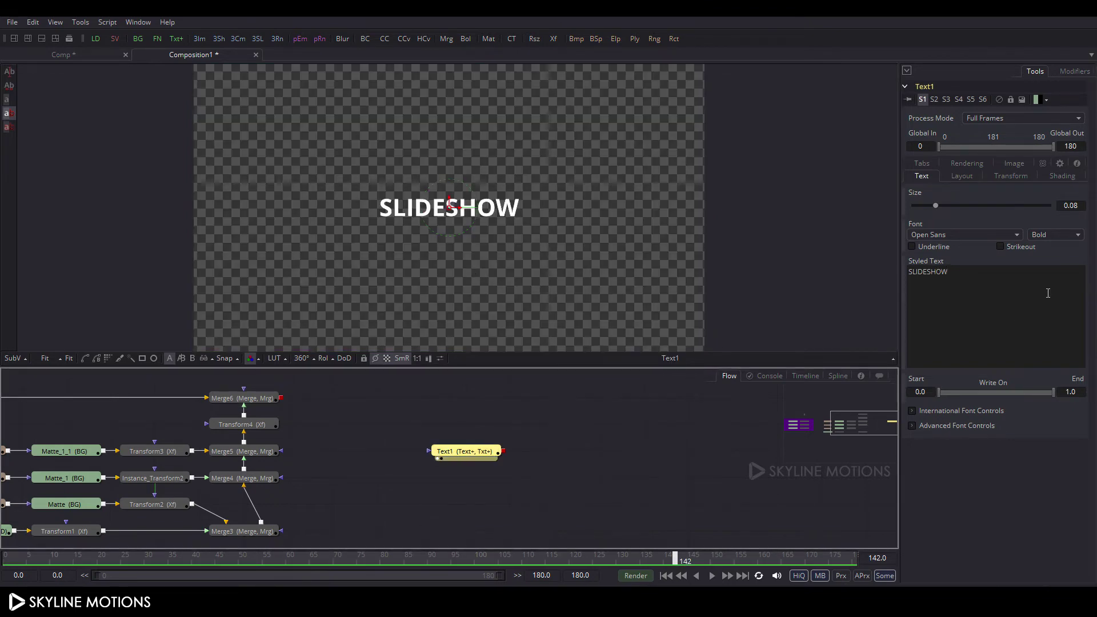
Set the SLIDESHOW text to Century Gothic Regular and enlarge it to a size of about 0.1667
left_click(952, 235)
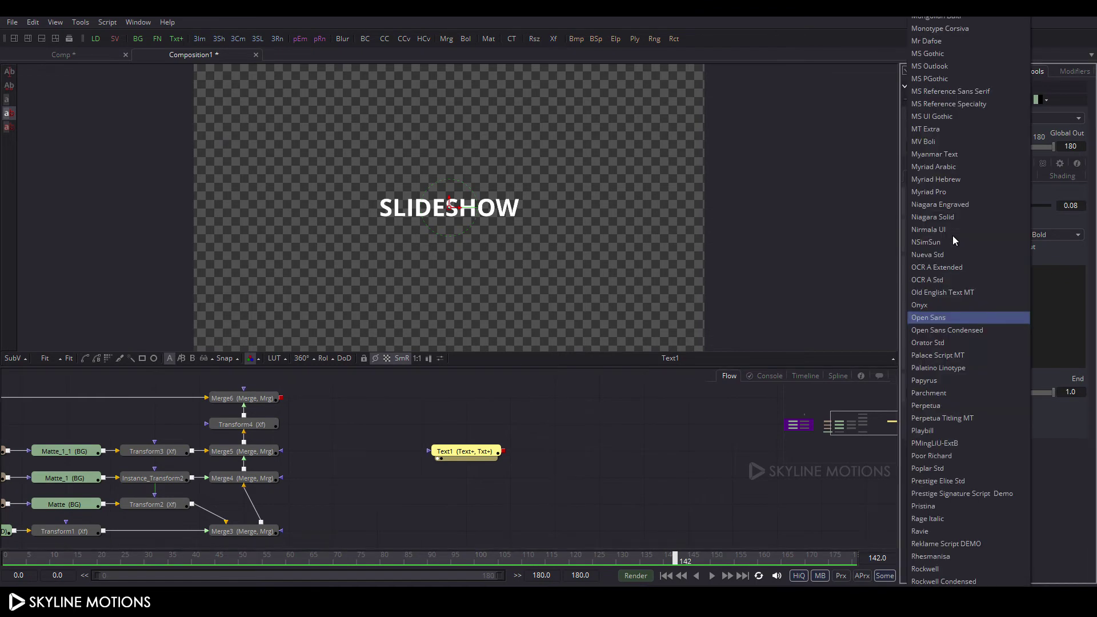
scroll(960, 197, "up", 20)
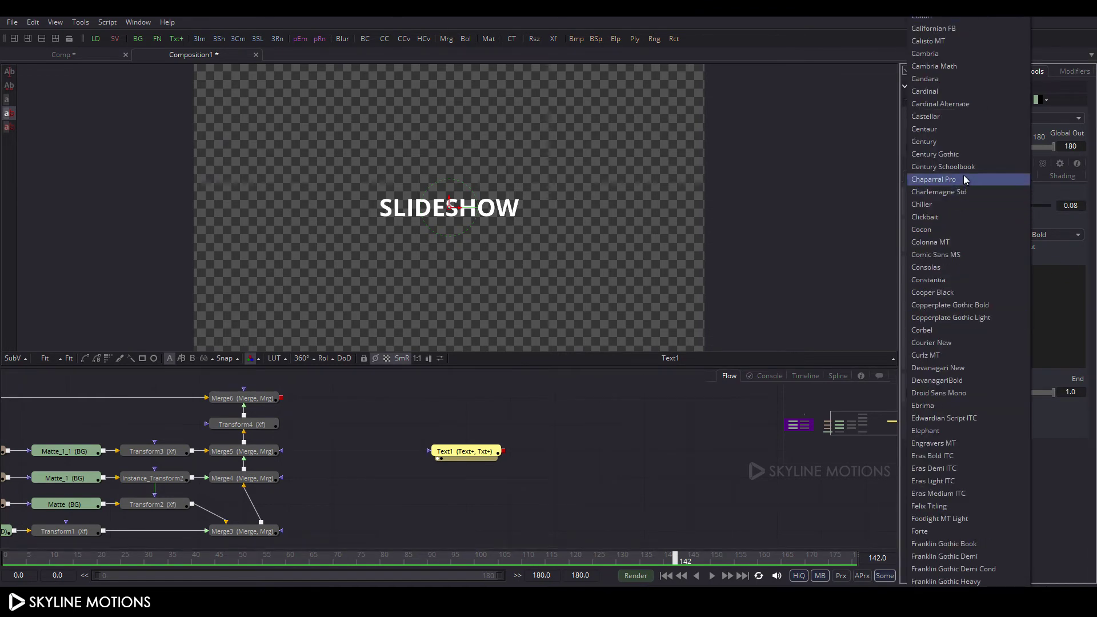
left_click(960, 154)
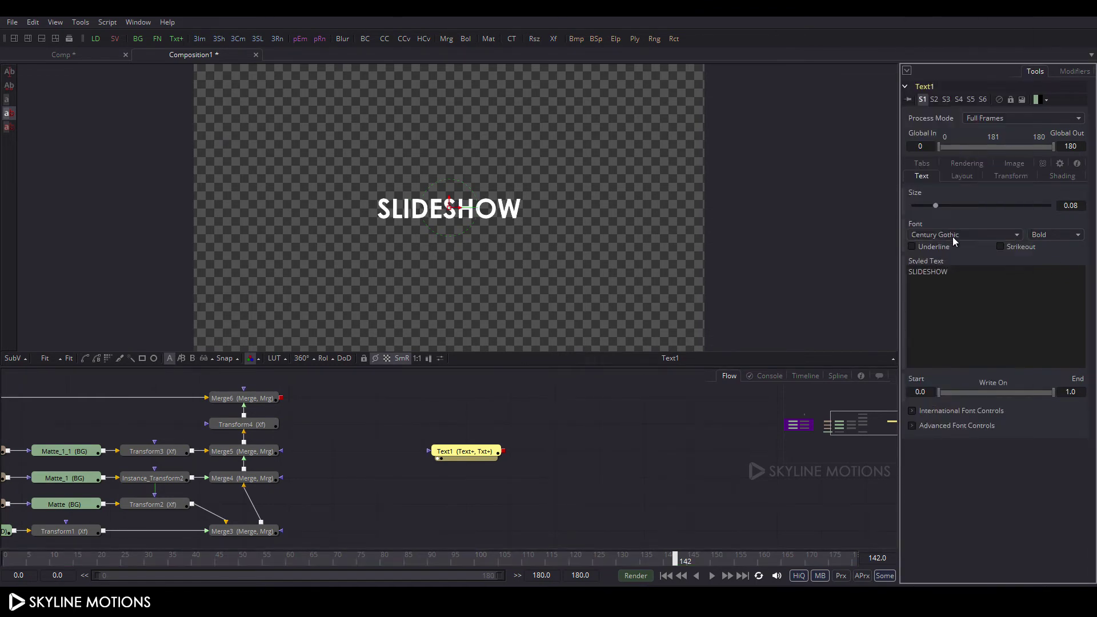
left_click(1047, 235)
left_click(1049, 275)
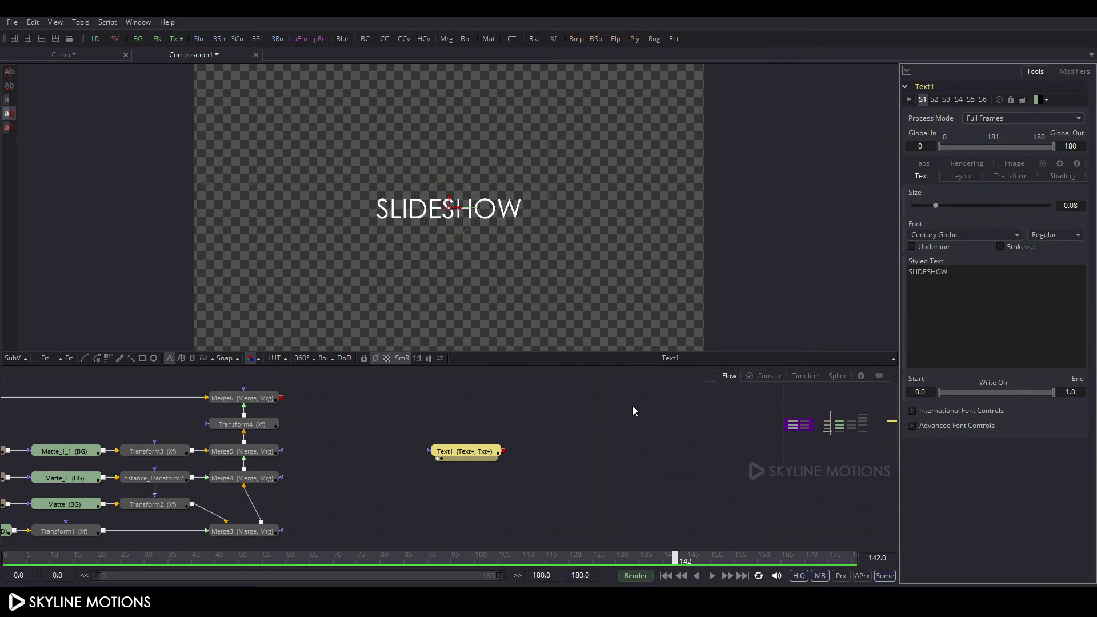
left_click_drag(940, 205, 962, 206)
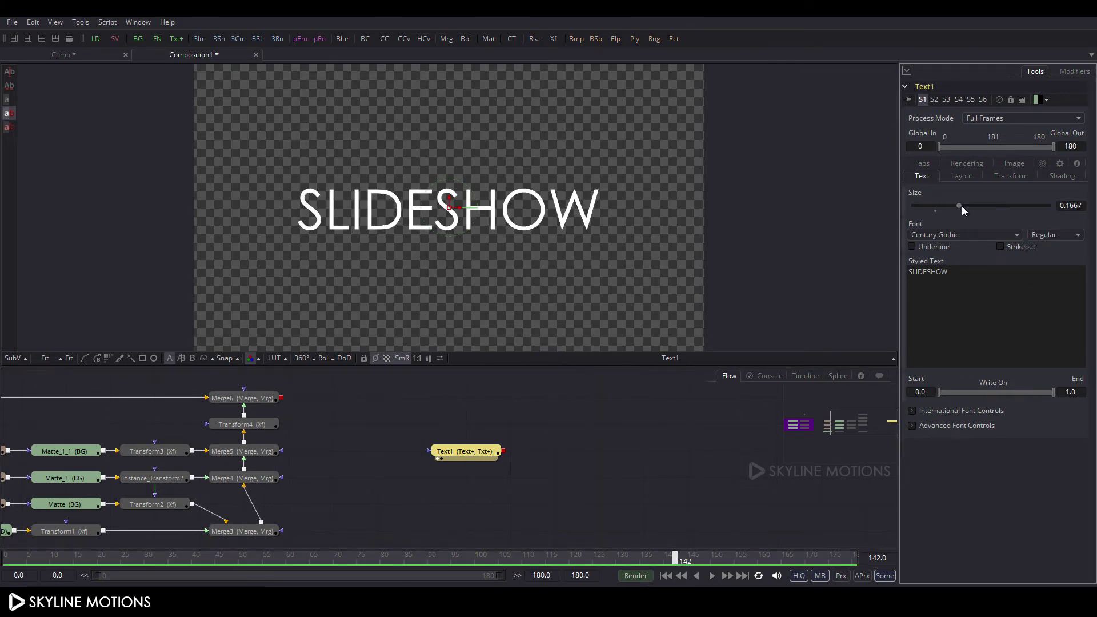
Add an unconnected Background node beside Text1 and rename it Matte1
left_click(473, 478)
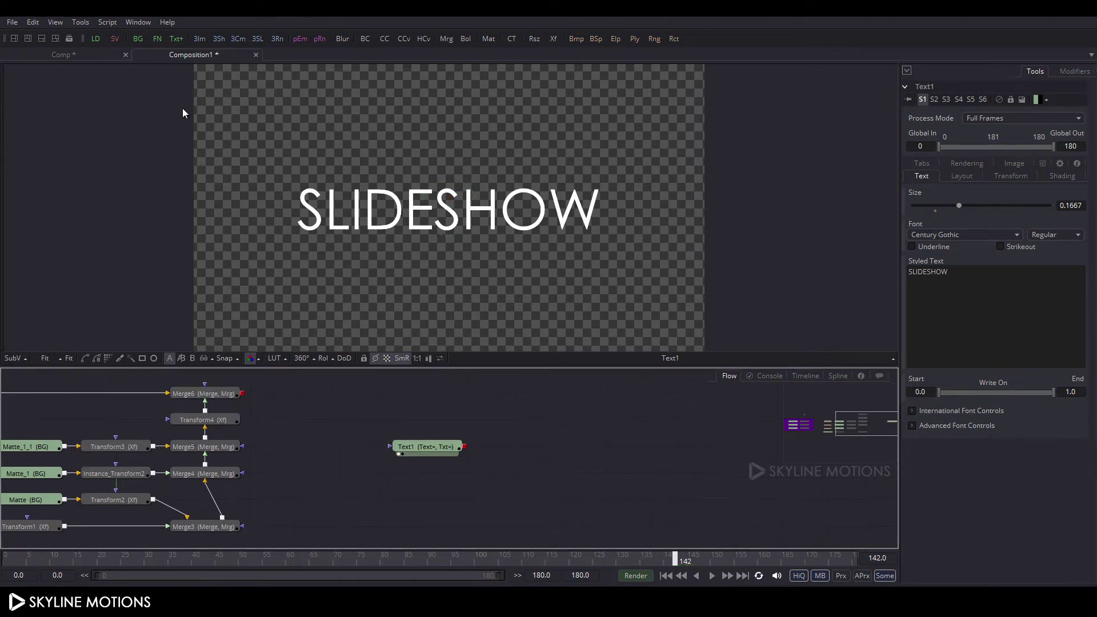
left_click(138, 39)
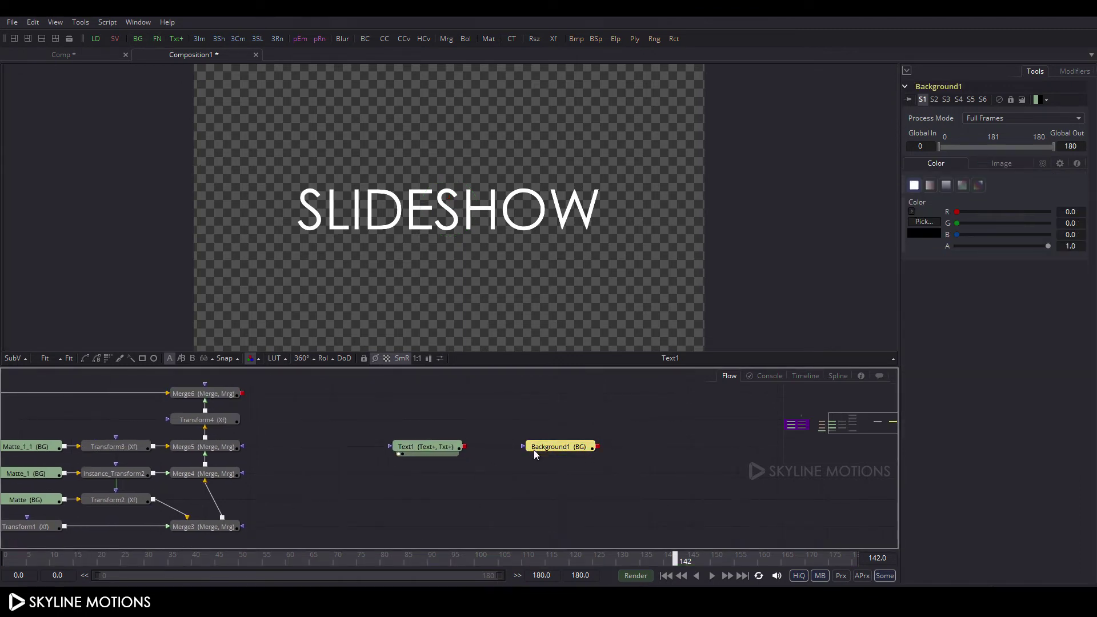
key("F2")
key("BackSpace")
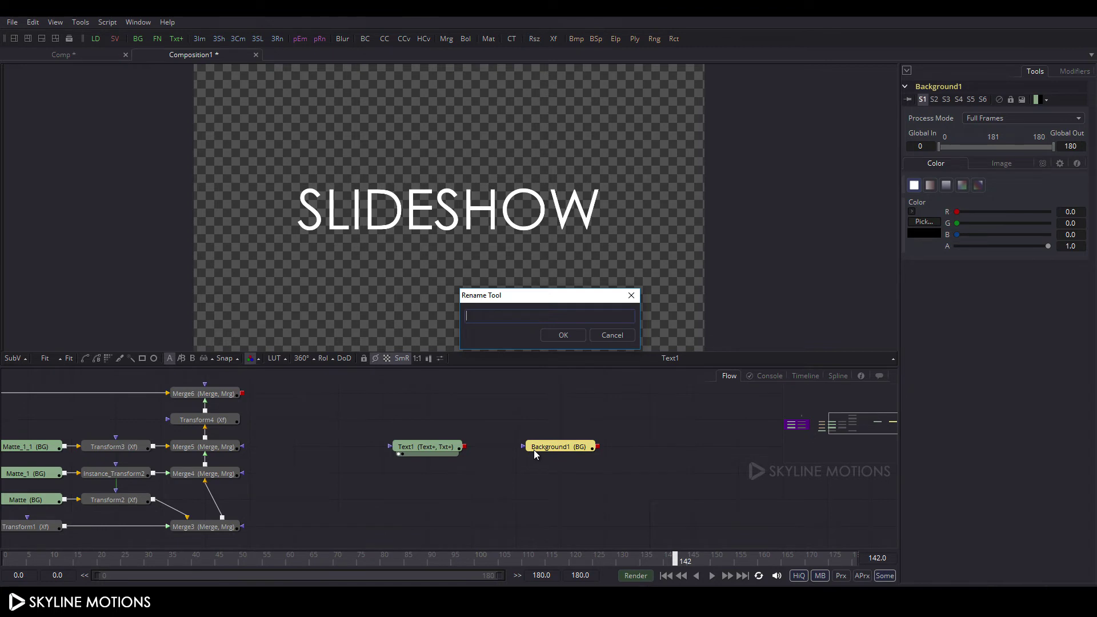
type("Matte1")
key("Return")
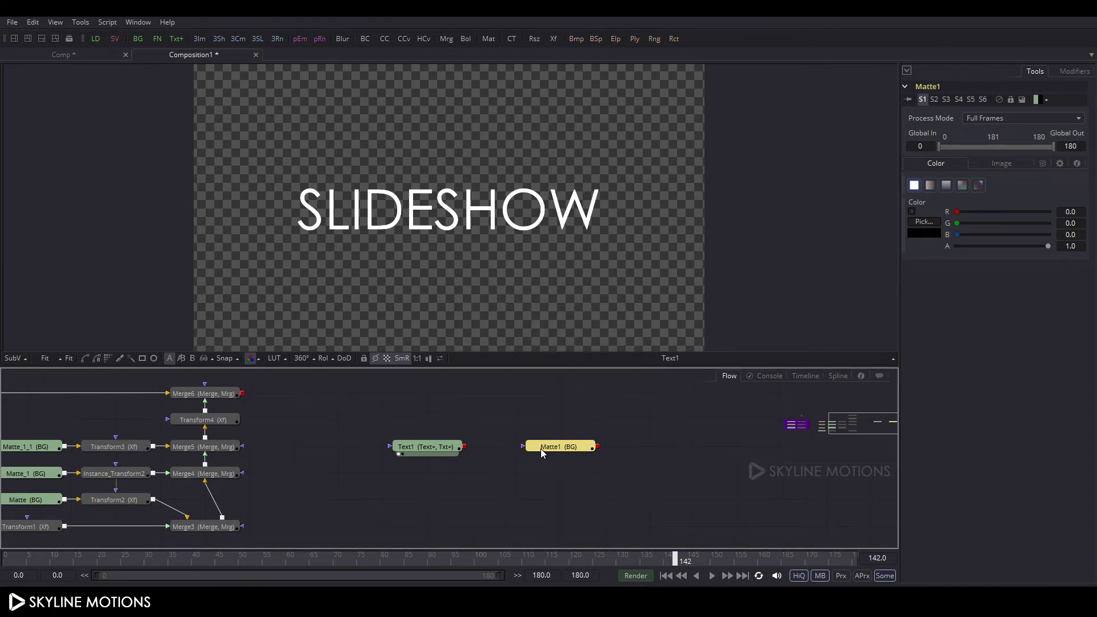
Add a rectangle mask to Matte1 and fit it around the text, about 0.607 wide and 0.17 high
left_click(143, 359)
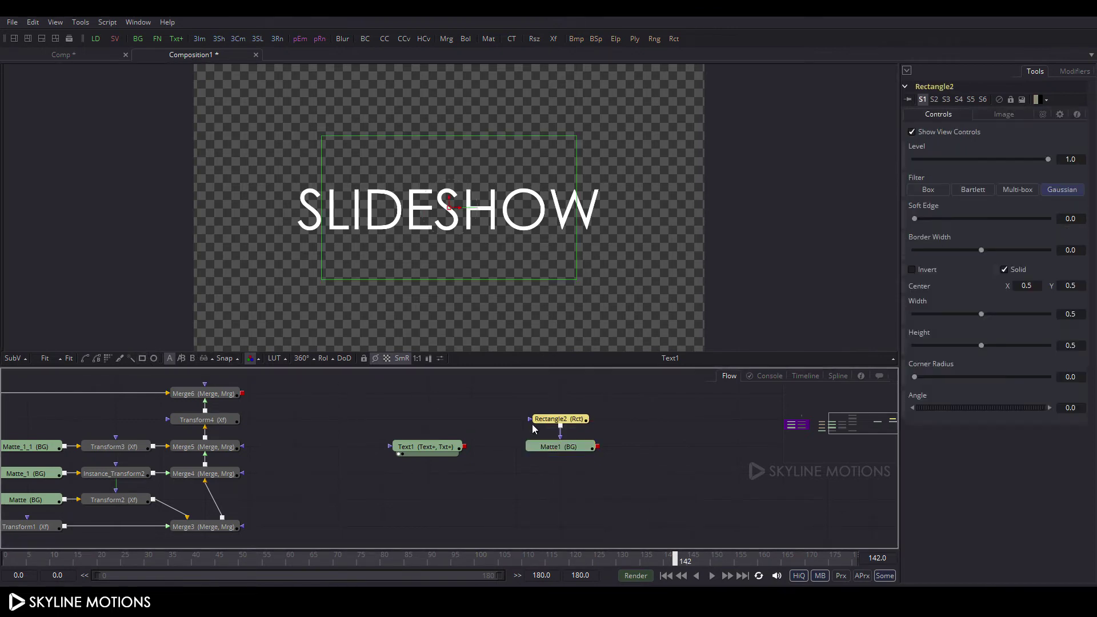
left_click_drag(320, 242, 294, 235)
left_click_drag(380, 277, 383, 232)
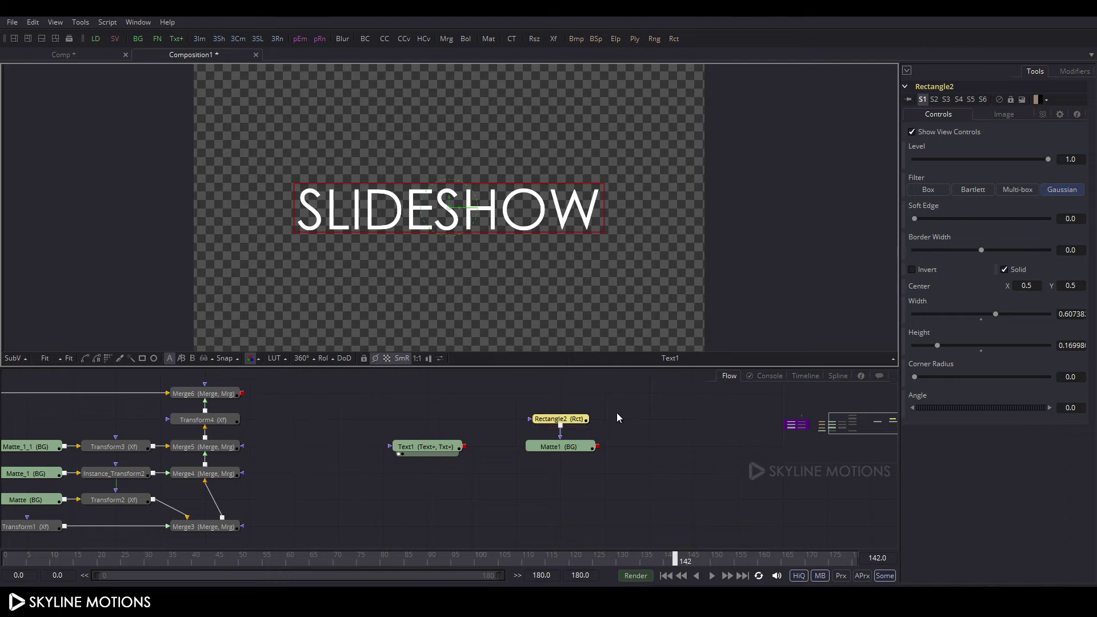
Move Matte1 and its rectangle mask directly above Text1 in the node flow
left_click_drag(617, 413, 432, 426)
left_click(564, 445)
left_click_drag(562, 444, 567, 450)
Merge Text1 as foreground over Matte1 with a new Merge node, view it, and set its operator to In
left_click(447, 39)
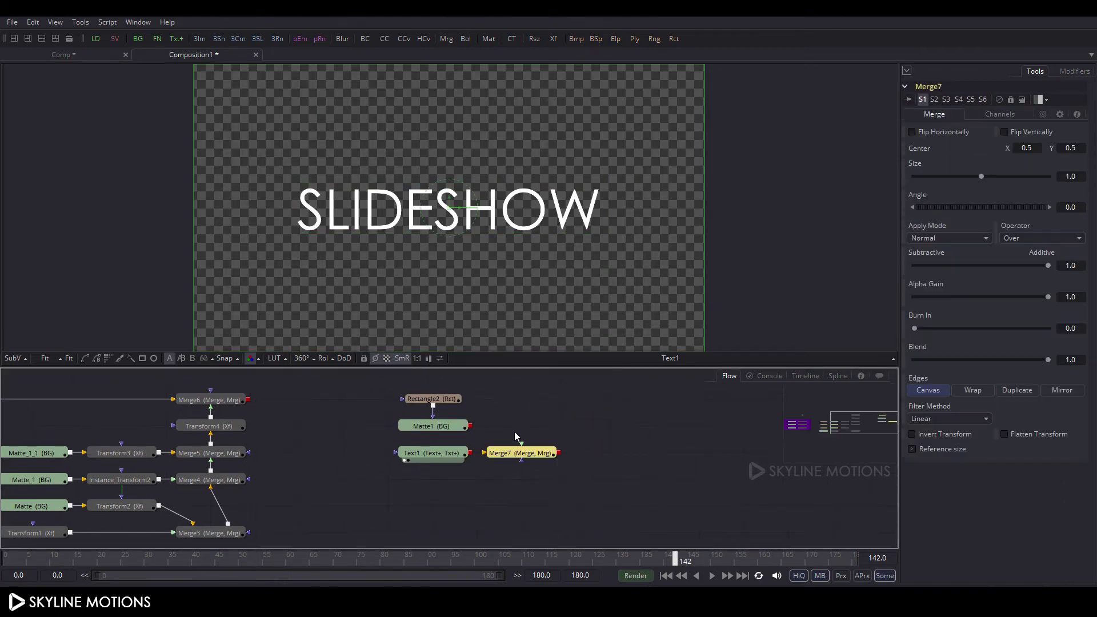
left_click_drag(486, 452, 420, 426)
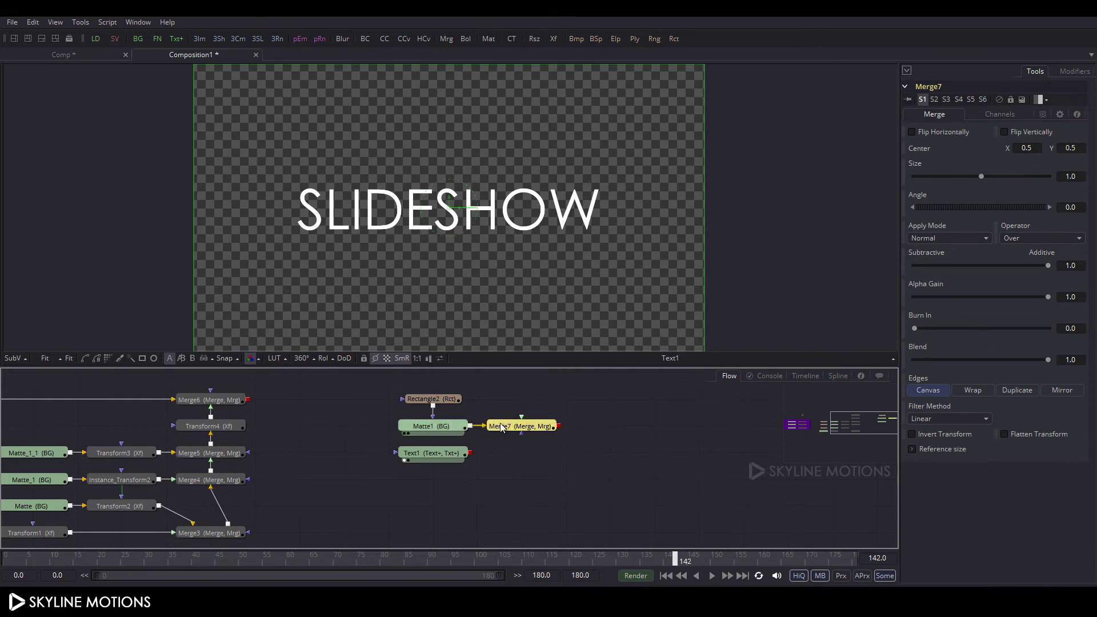
left_click_drag(521, 418, 424, 457)
left_click_drag(503, 429, 540, 245)
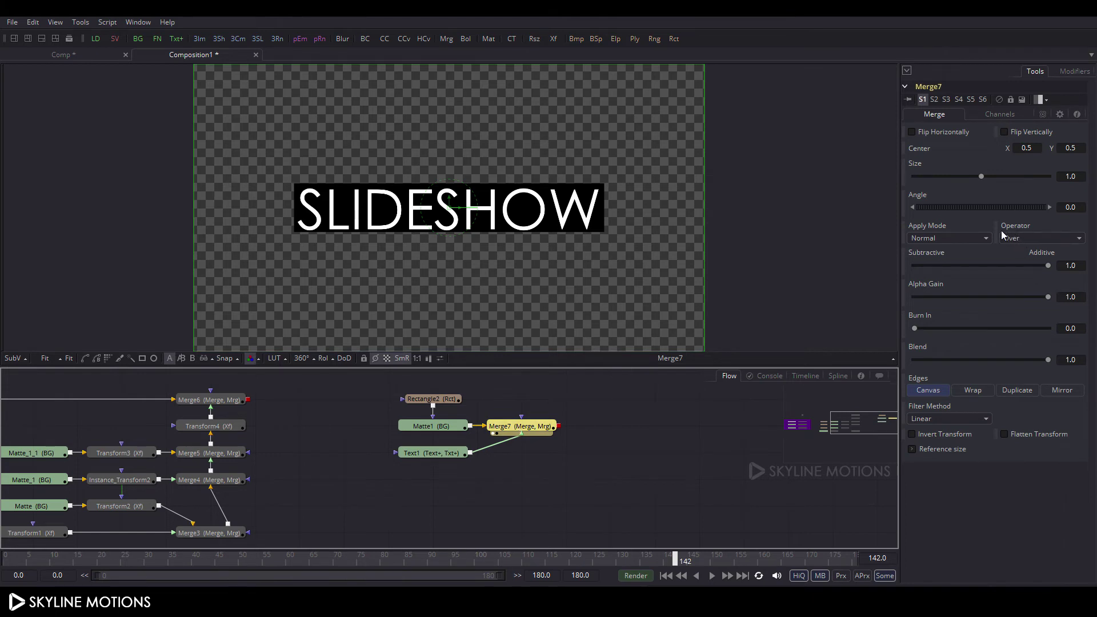
left_click(1021, 237)
left_click(1020, 246)
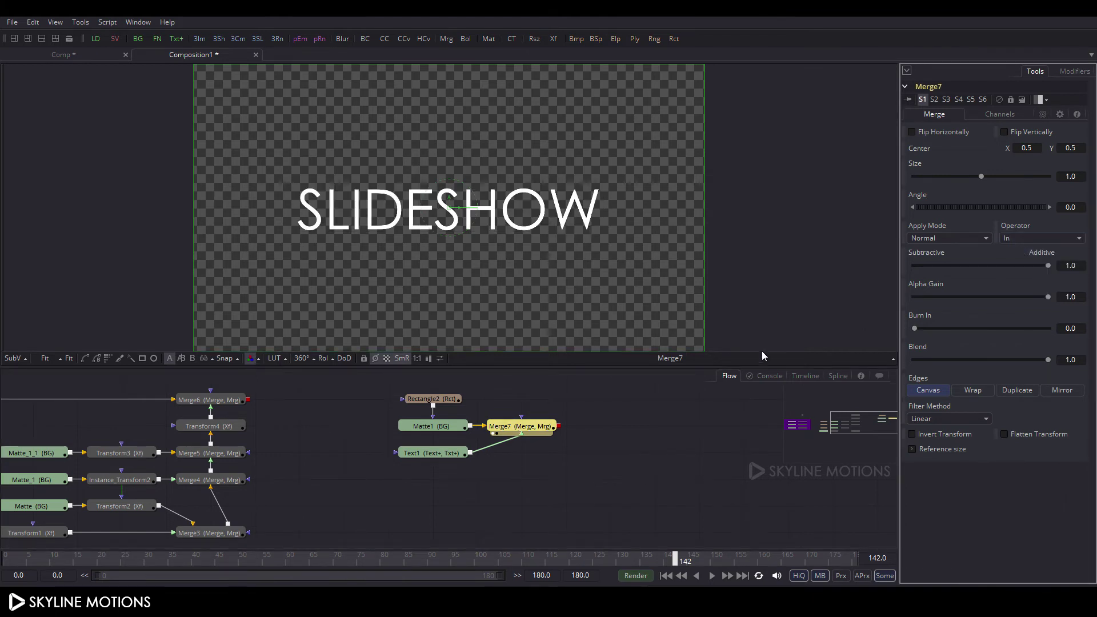
Line up Rectangle2, Matte1 and Merge7 in one row, and duplicate these nodes together with Text1 directly above the originals
left_click(633, 419)
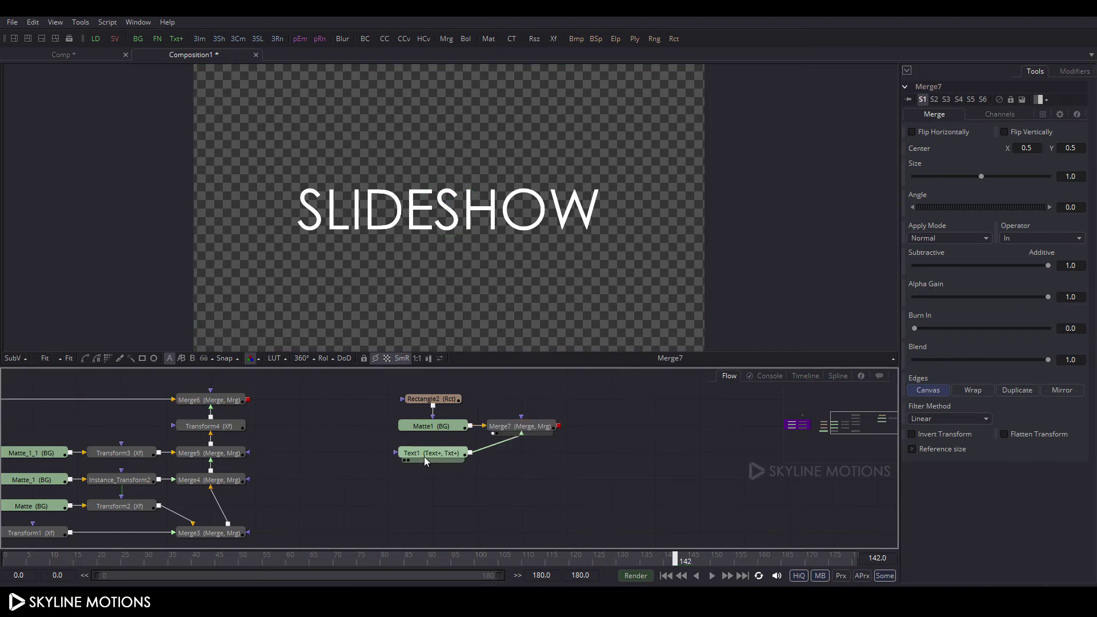
left_click_drag(490, 426, 494, 428)
left_click_drag(432, 399, 595, 467)
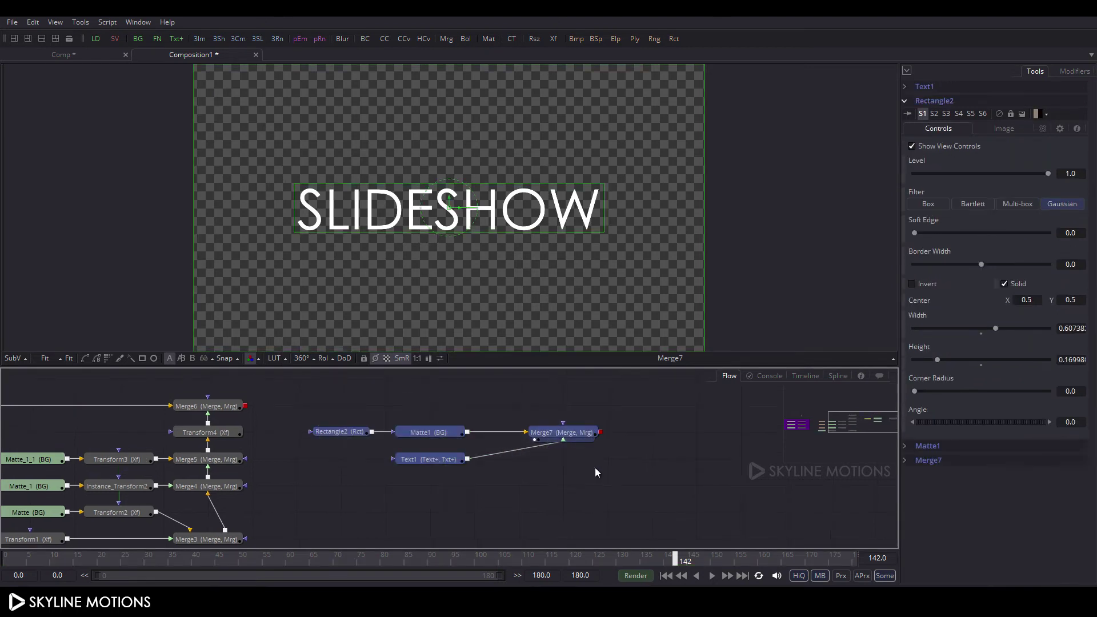
left_click(646, 440)
scroll(652, 464, "up", 3)
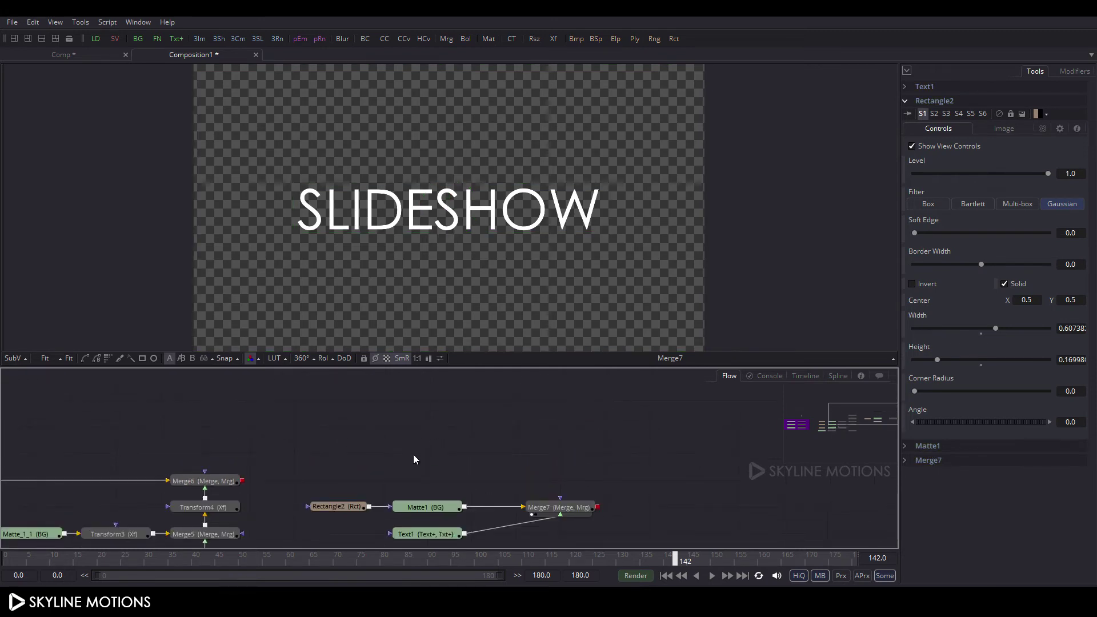
key("ctrl+v")
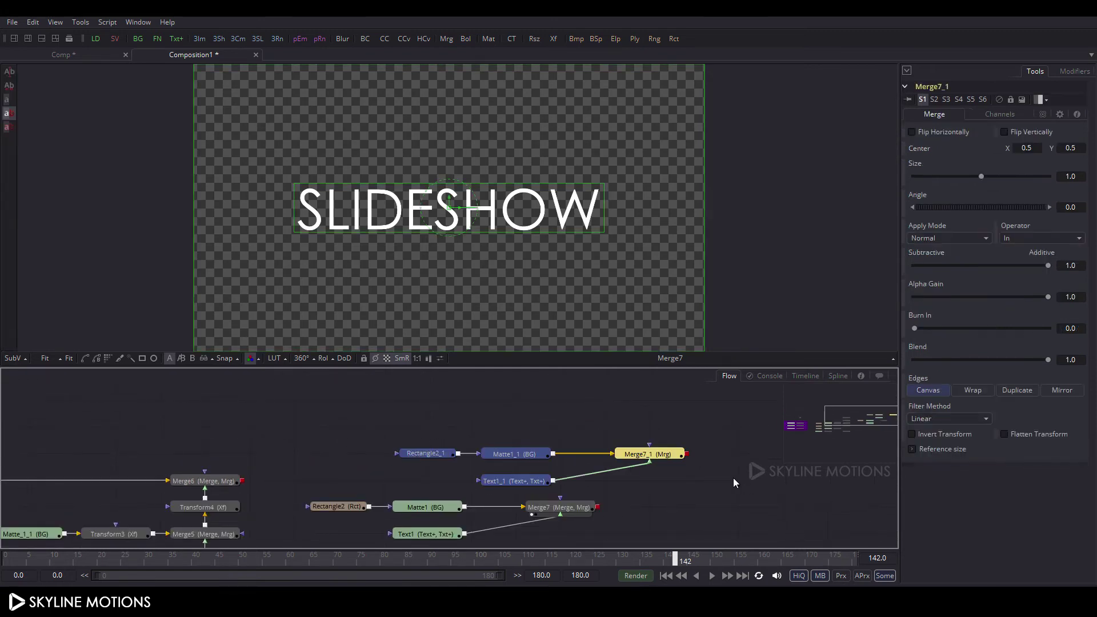
left_click_drag(653, 455, 558, 464)
left_click(678, 486)
scroll(674, 470, "down", 3)
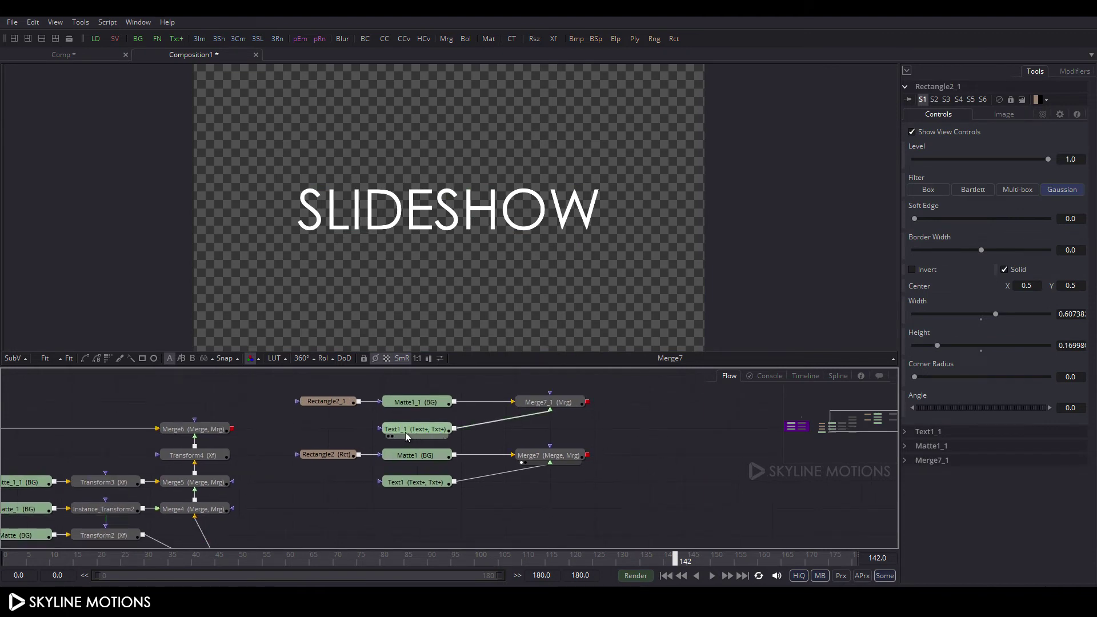
View the duplicated merge Merge7_1 and replace the text of Text1_1 with ANIMATION
left_click_drag(546, 403, 559, 211)
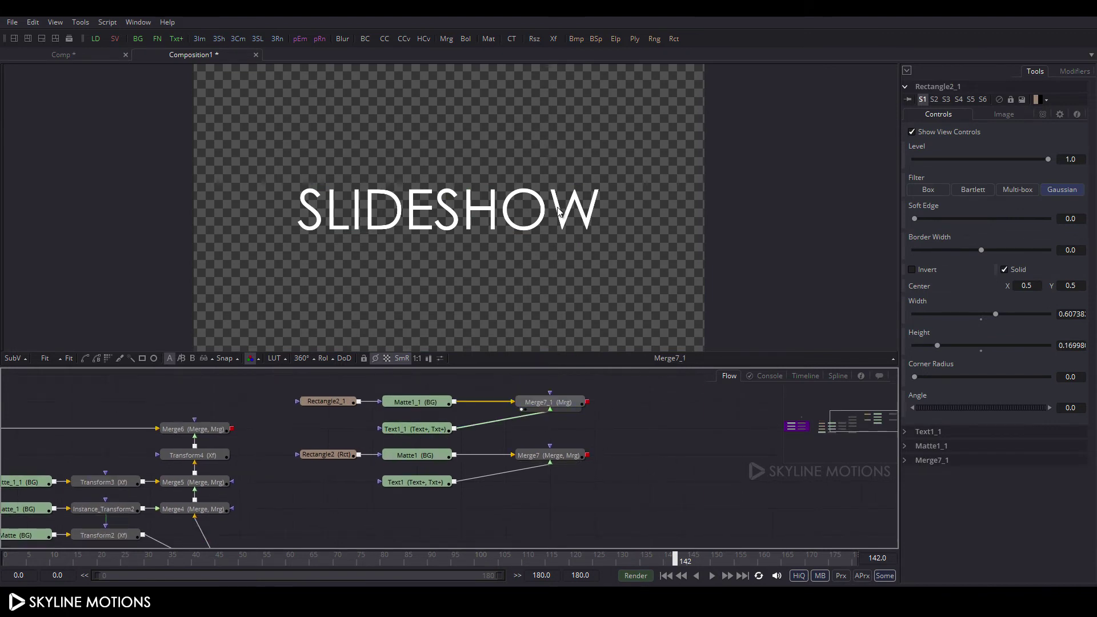
left_click(416, 428)
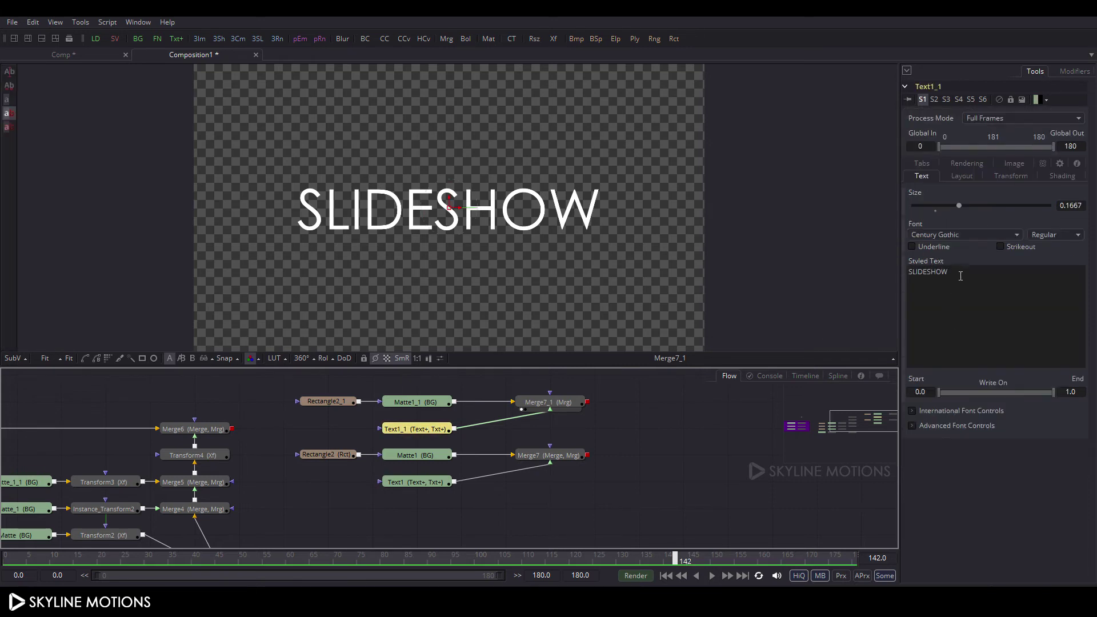
key("ctrl+a")
key("BackSpace")
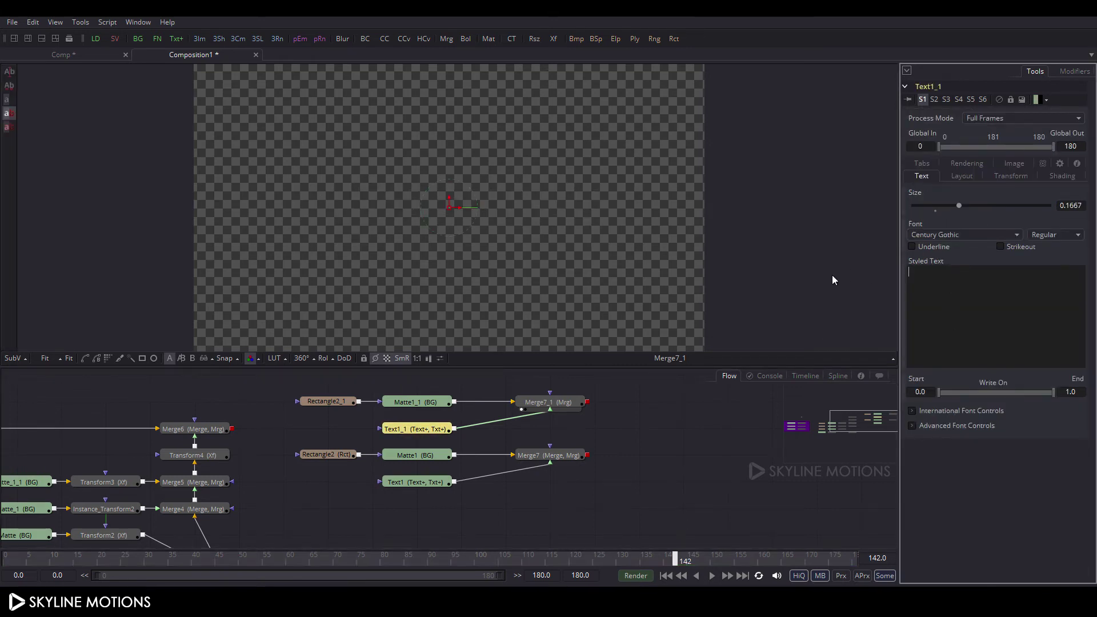
type("ANIMATION")
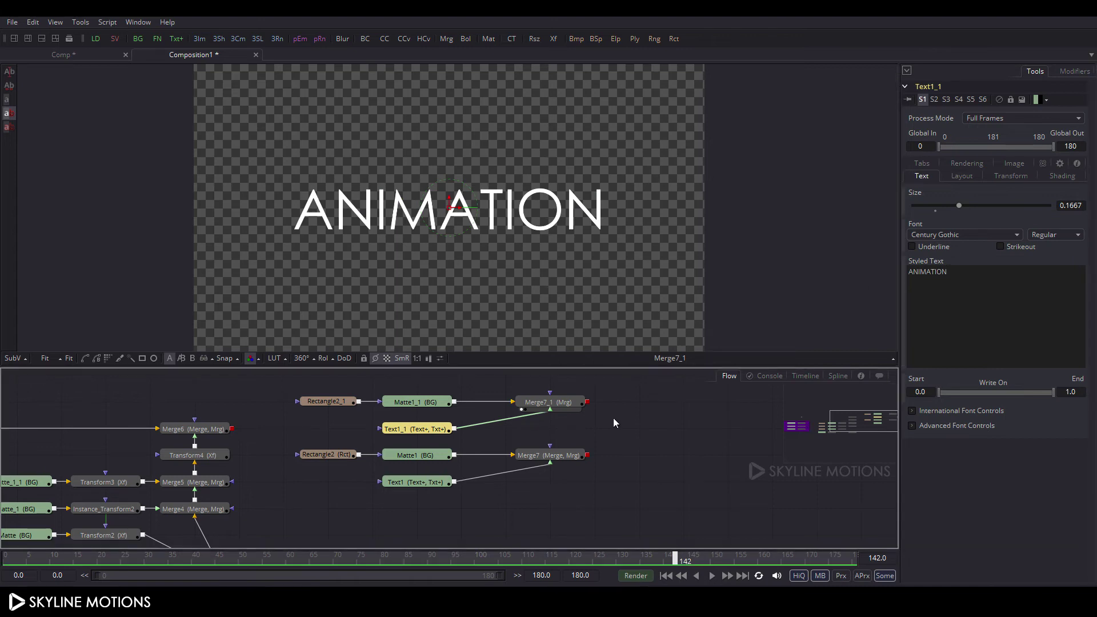
left_click(656, 432)
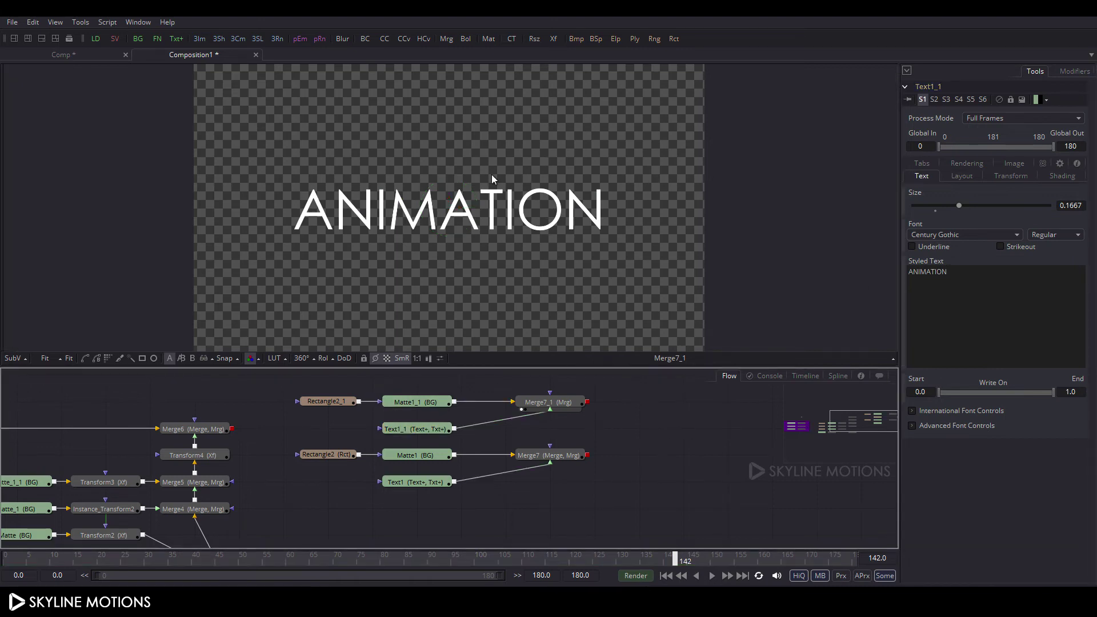
Add a Merge node with Merge7 as background and Merge7_1 as foreground, view it, and align it with Merge7_1
left_click(447, 39)
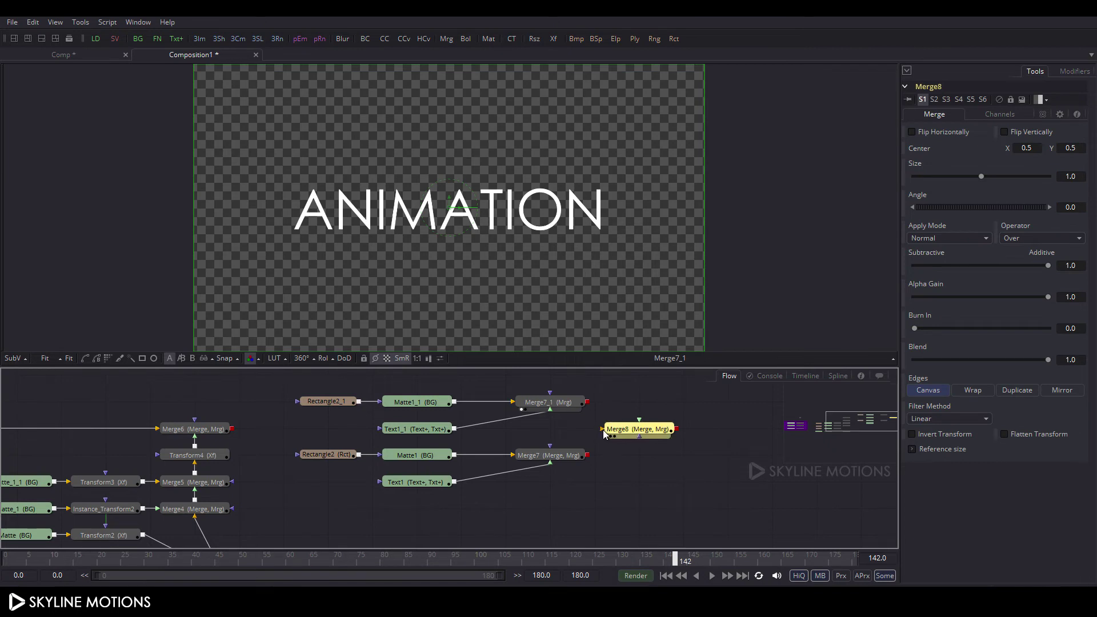
left_click_drag(602, 429, 552, 456)
left_click_drag(639, 421, 567, 403)
left_click_drag(630, 430, 626, 155)
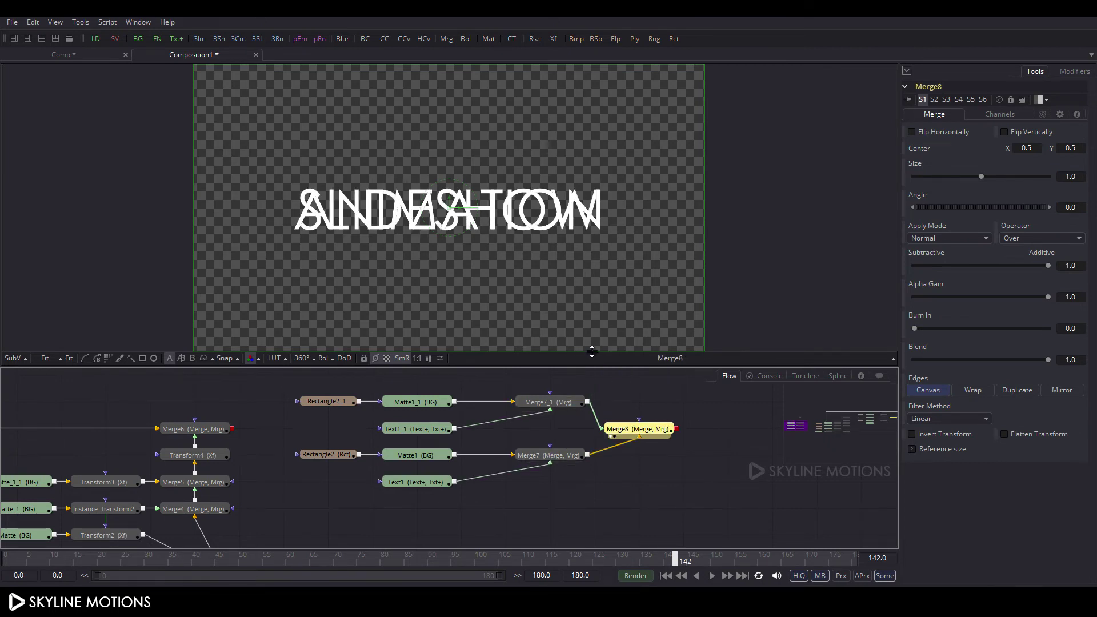
left_click_drag(634, 430, 634, 403)
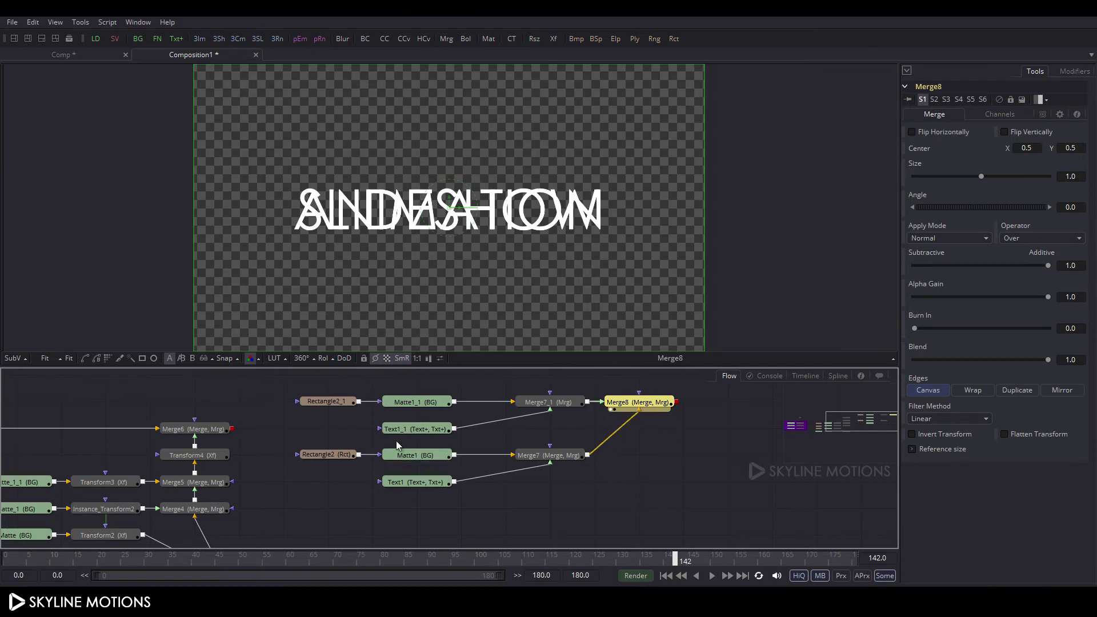
Move the ANIMATION text and its Rectangle2_1 mask directly below SLIDESHOW, with the mask's center at about Y 0.321
left_click(410, 430)
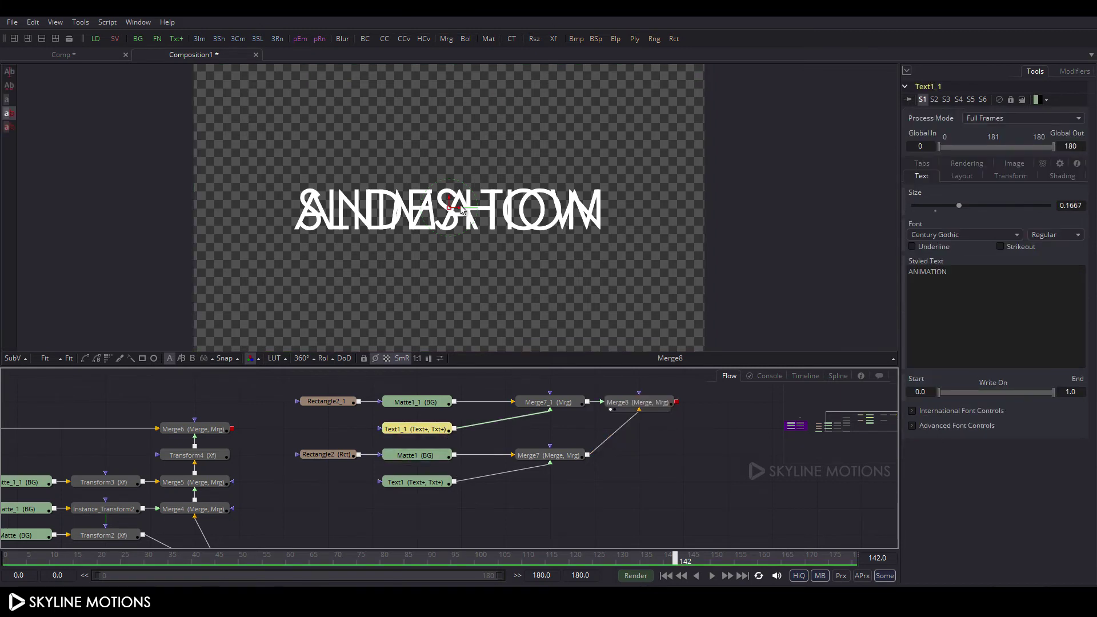
left_click_drag(452, 205, 449, 249)
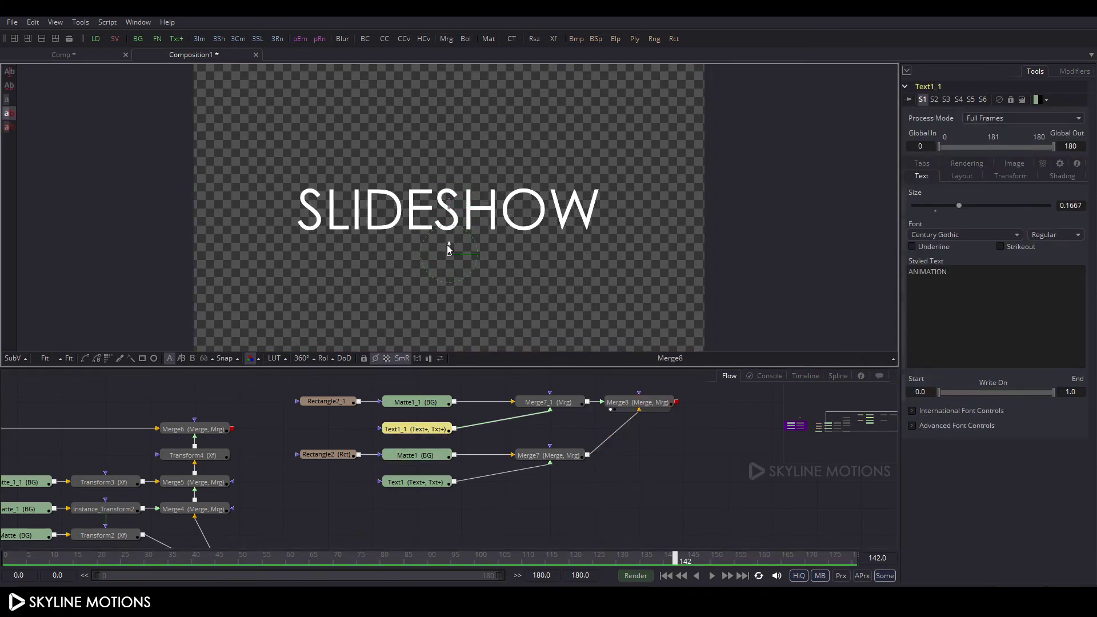
left_click(349, 402)
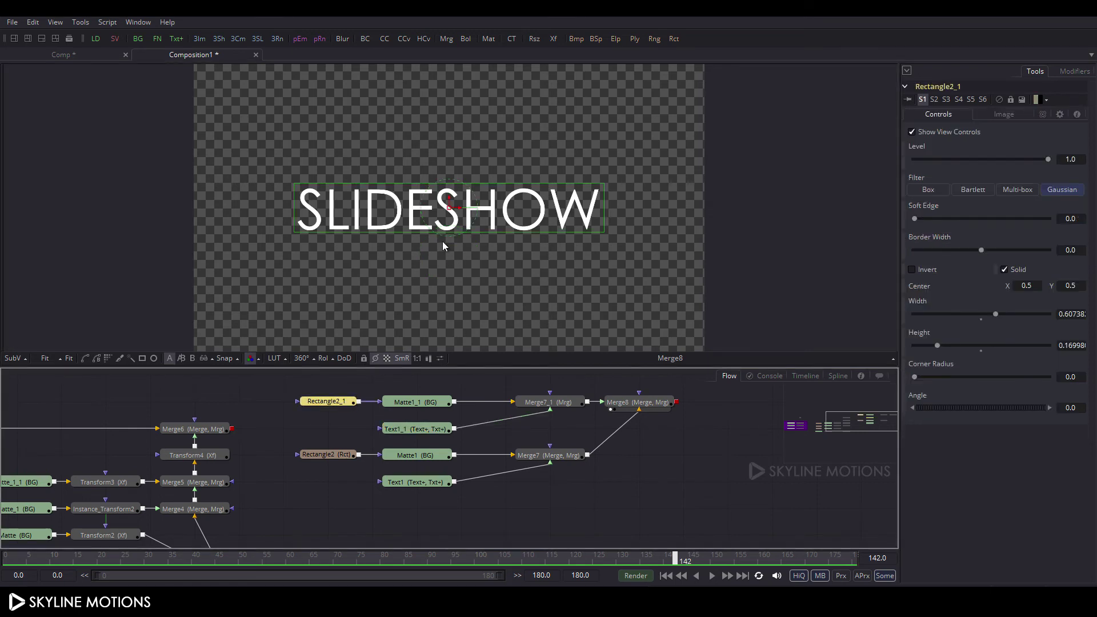
left_click_drag(450, 198, 451, 249)
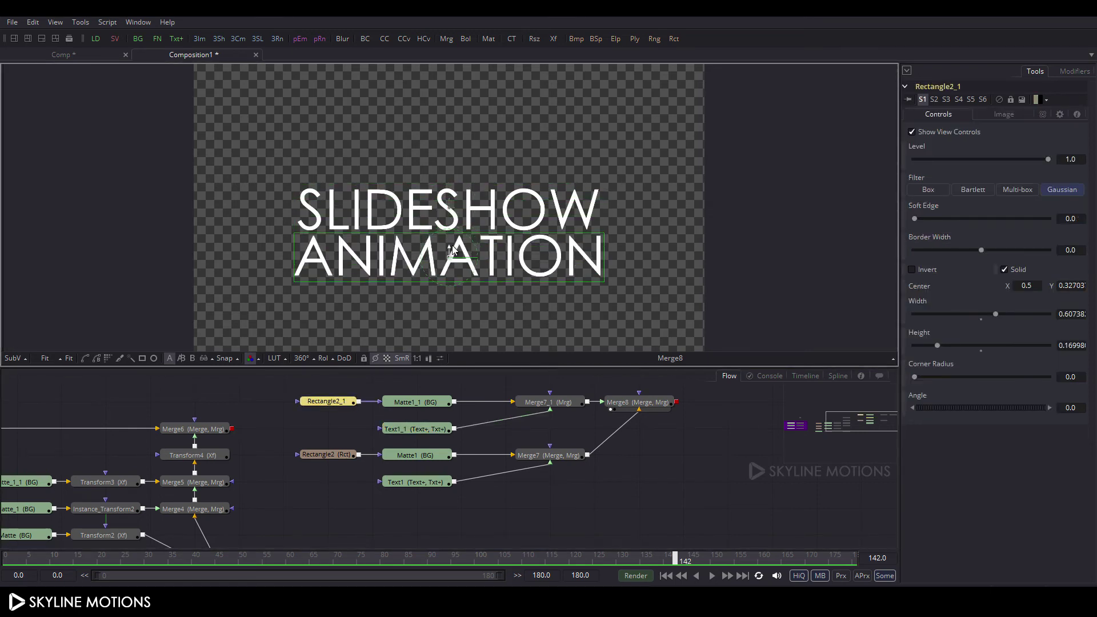
left_click(427, 429)
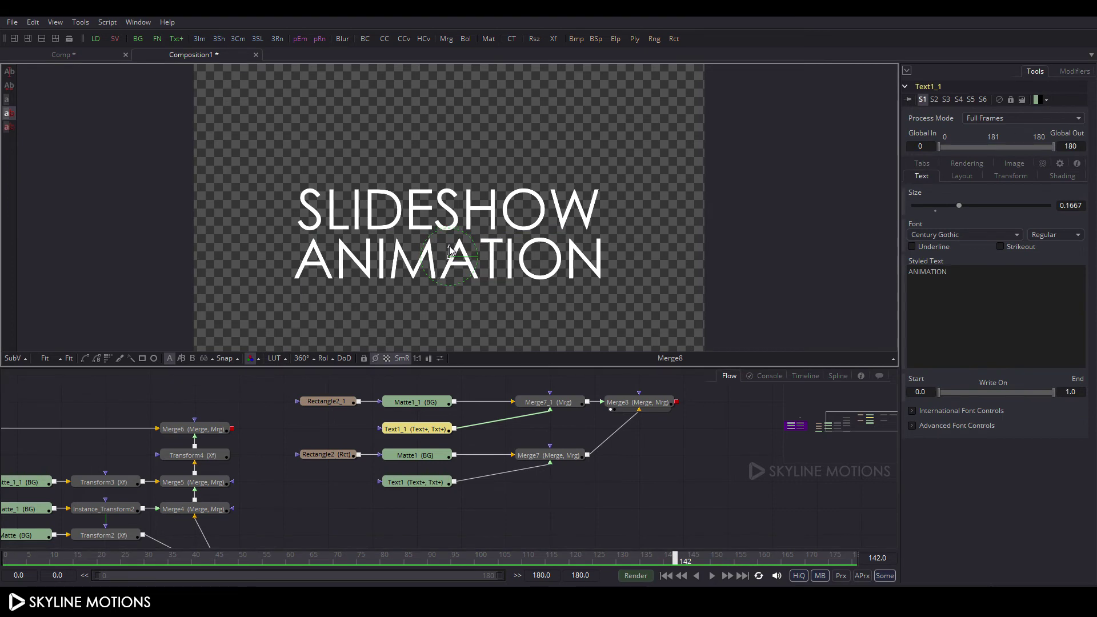
left_click(351, 400)
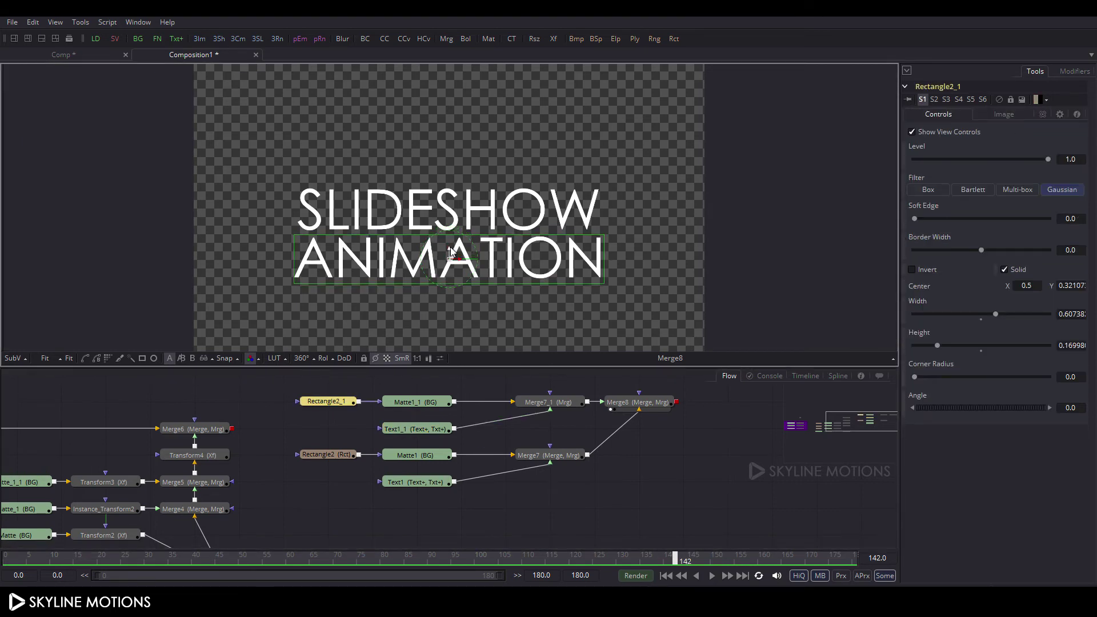
Set the ANIMATION text to Bold and reduce its size to about 0.137
left_click(419, 429)
left_click(1061, 234)
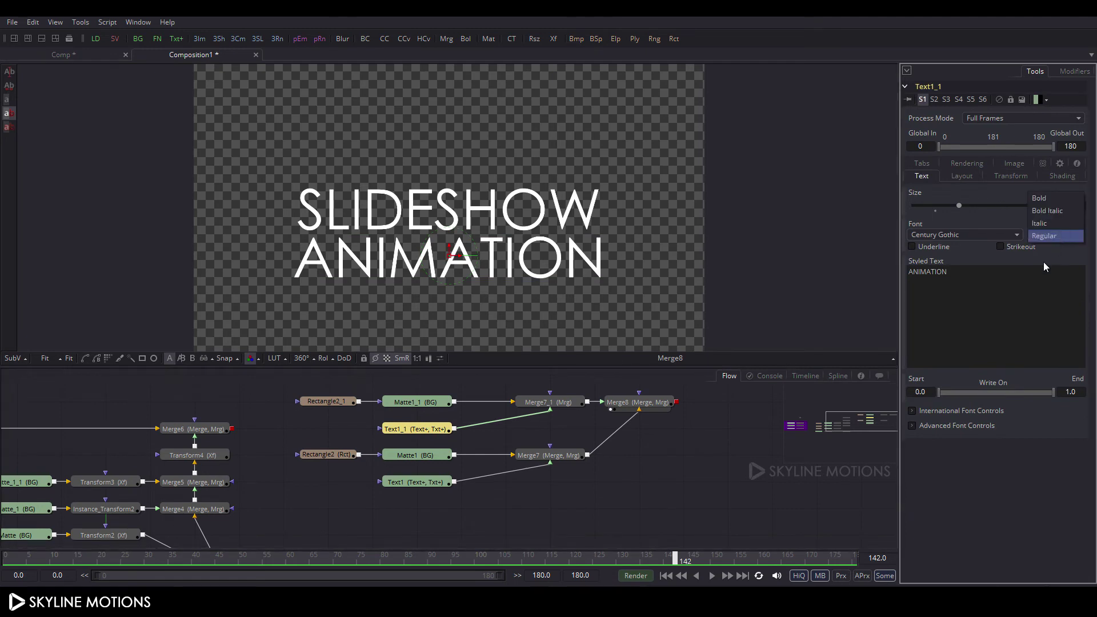
left_click(1046, 199)
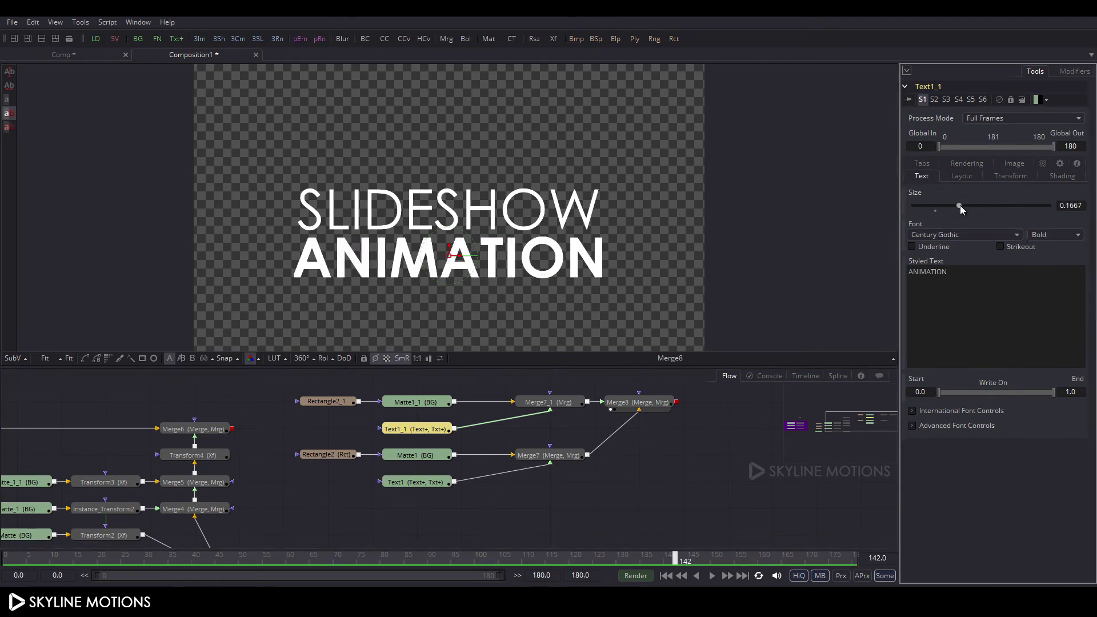
left_click_drag(960, 205, 952, 207)
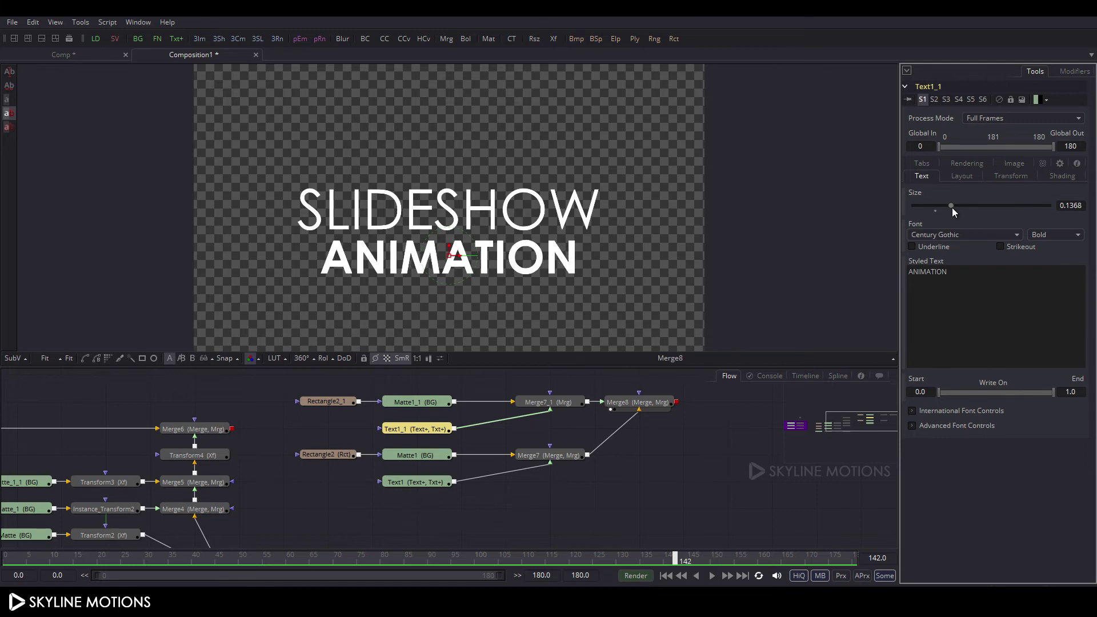
Fit Rectangle2_1 around ANIMATION, about 0.513 wide and 0.154 high, and nudge text and mask up, mask center Y about 0.327
left_click(326, 402)
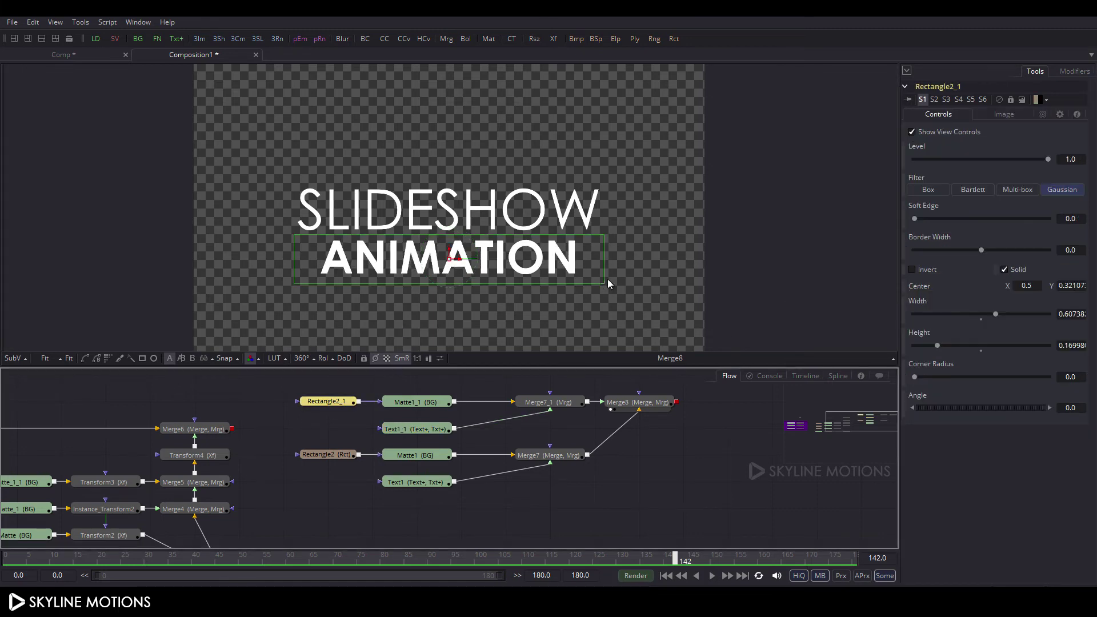
left_click_drag(608, 272, 582, 268)
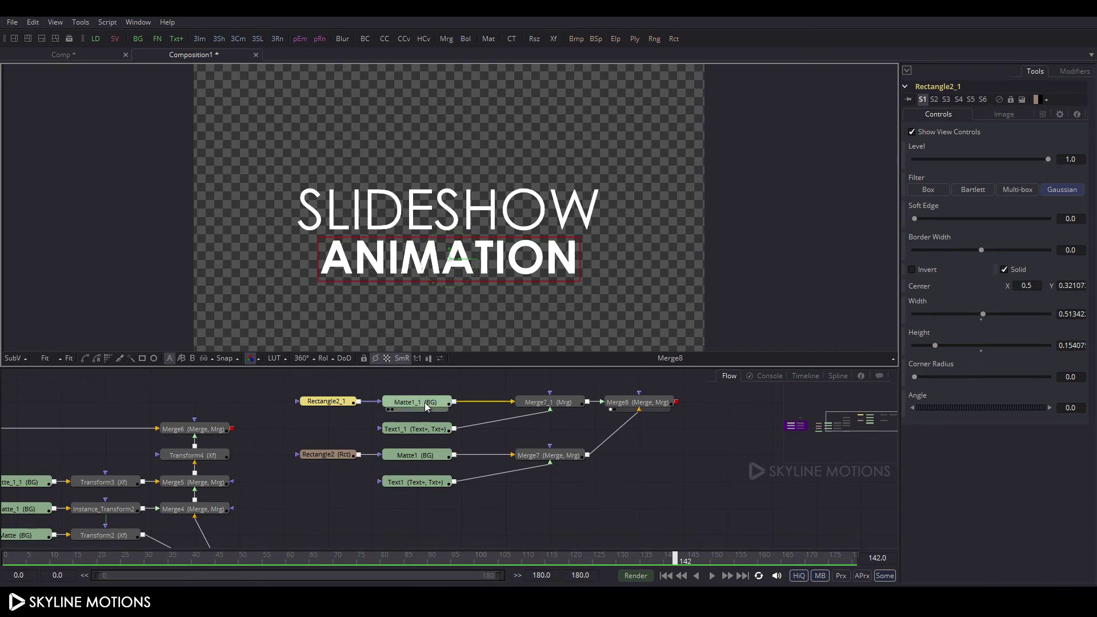
left_click(422, 429)
left_click_drag(451, 250, 451, 250)
left_click(322, 402)
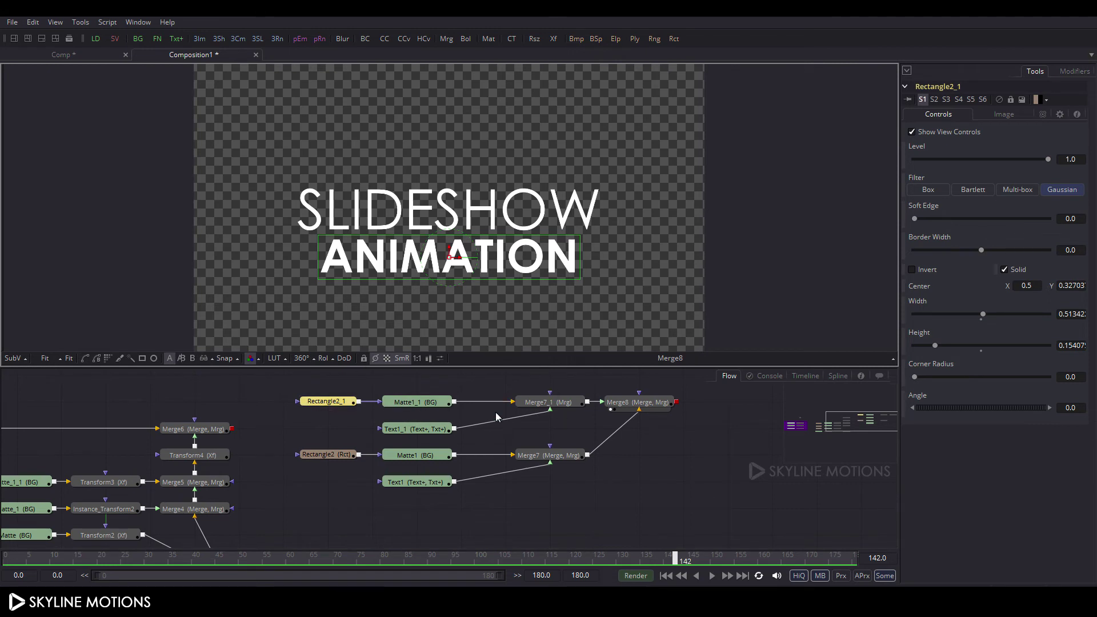
At frame 120, animate the layout Center of the SLIDESHOW text with a keyframe
left_click(680, 540)
left_click_drag(674, 562, 571, 562)
left_click(432, 487)
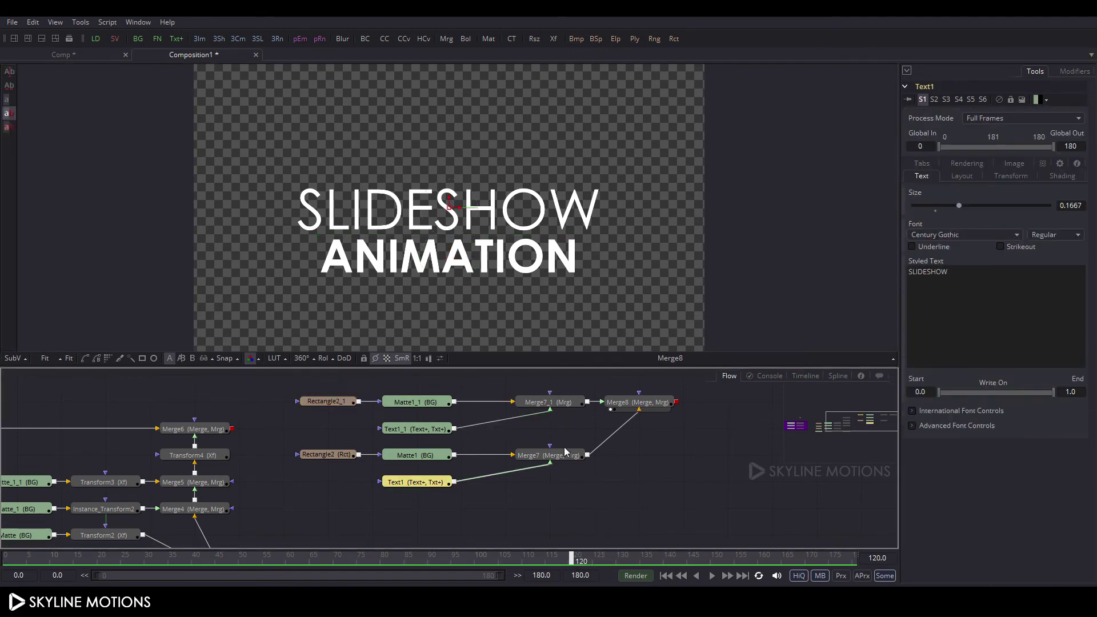
left_click(964, 177)
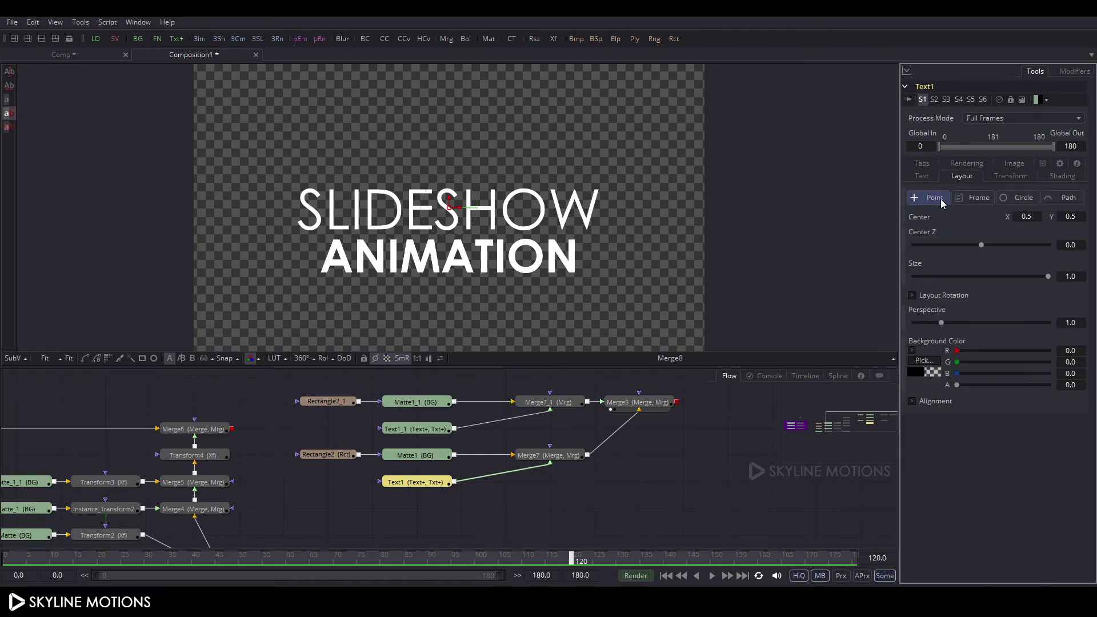
right_click(927, 223)
left_click(946, 225)
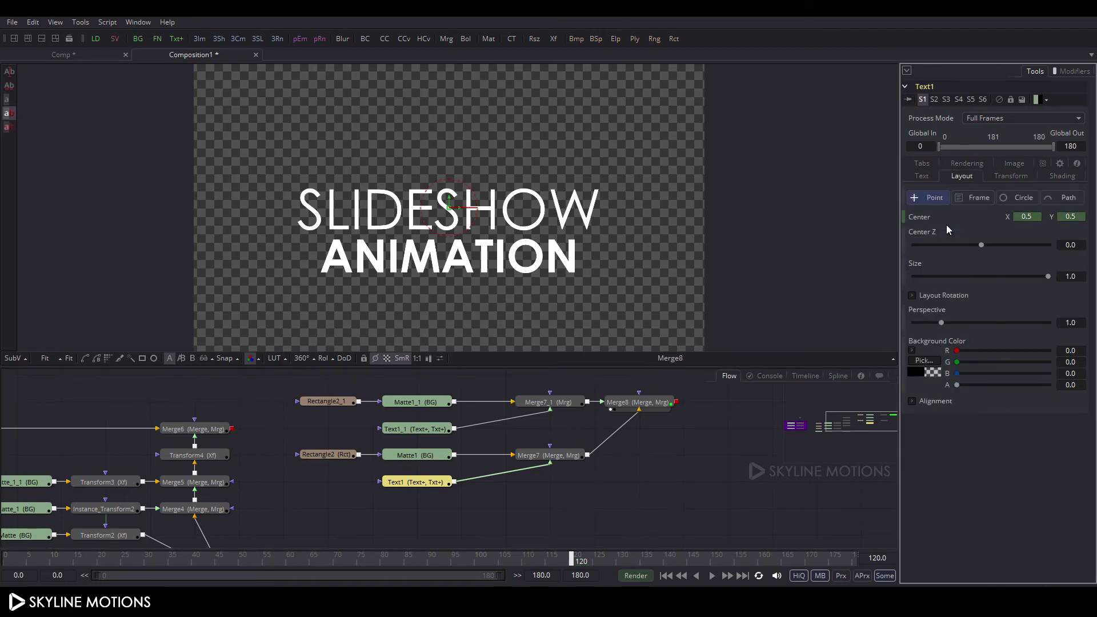
Animate the layout Center of the ANIMATION text with a keyframe at frame 120
left_click(445, 428)
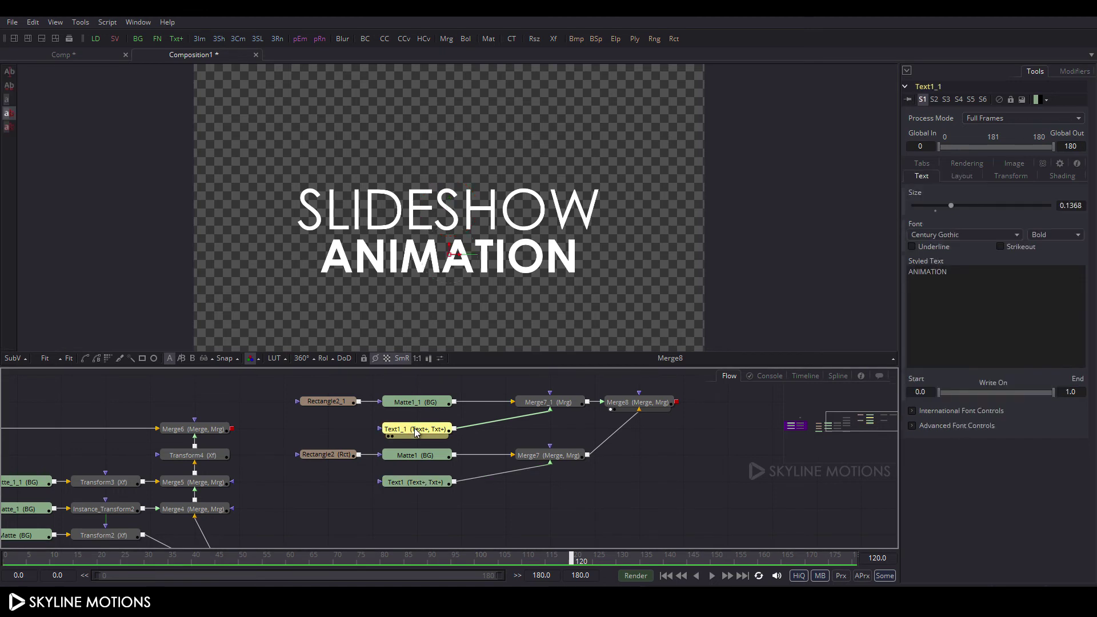
left_click(970, 178)
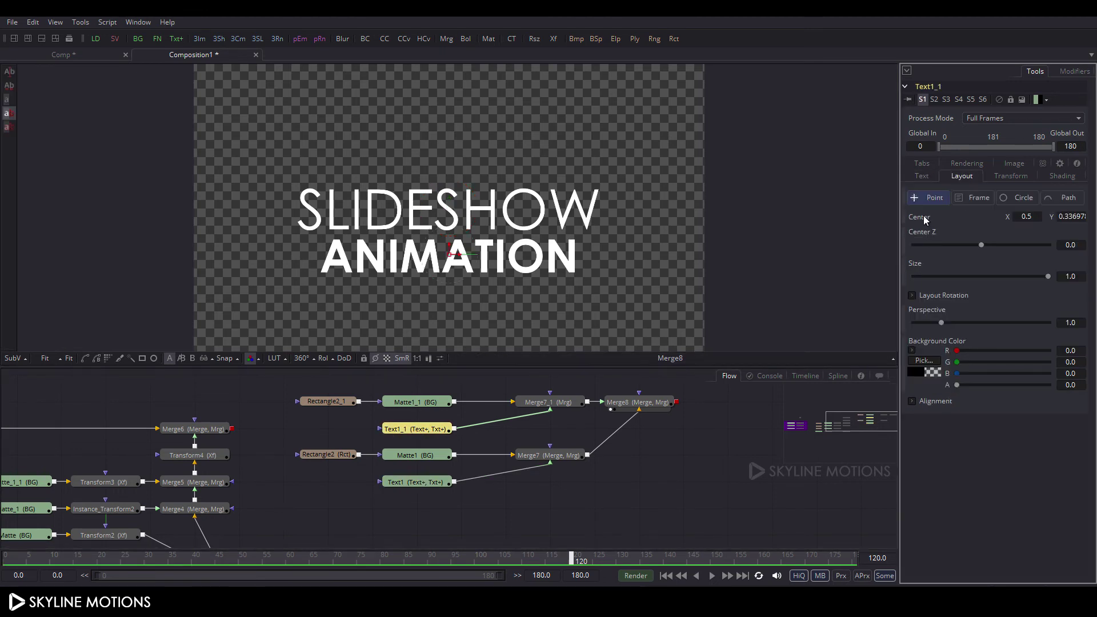
right_click(925, 220)
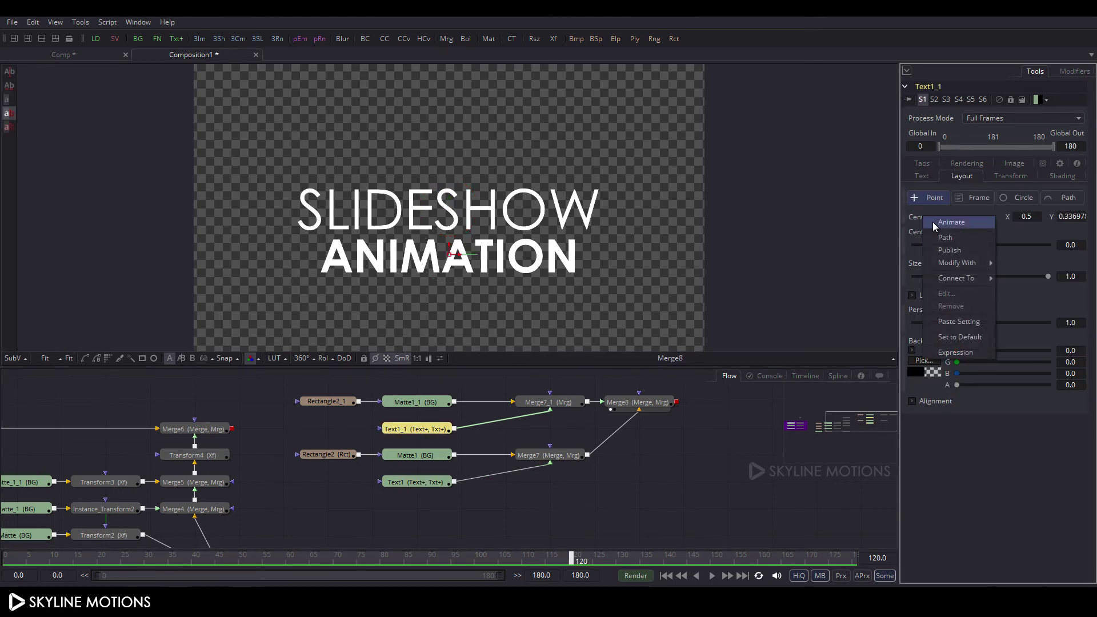
left_click(933, 222)
At frame 0, move ANIMATION up to about Y 0.47 and SLIDESHOW down so both texts sit outside their masks
left_click_drag(580, 552, 2, 533)
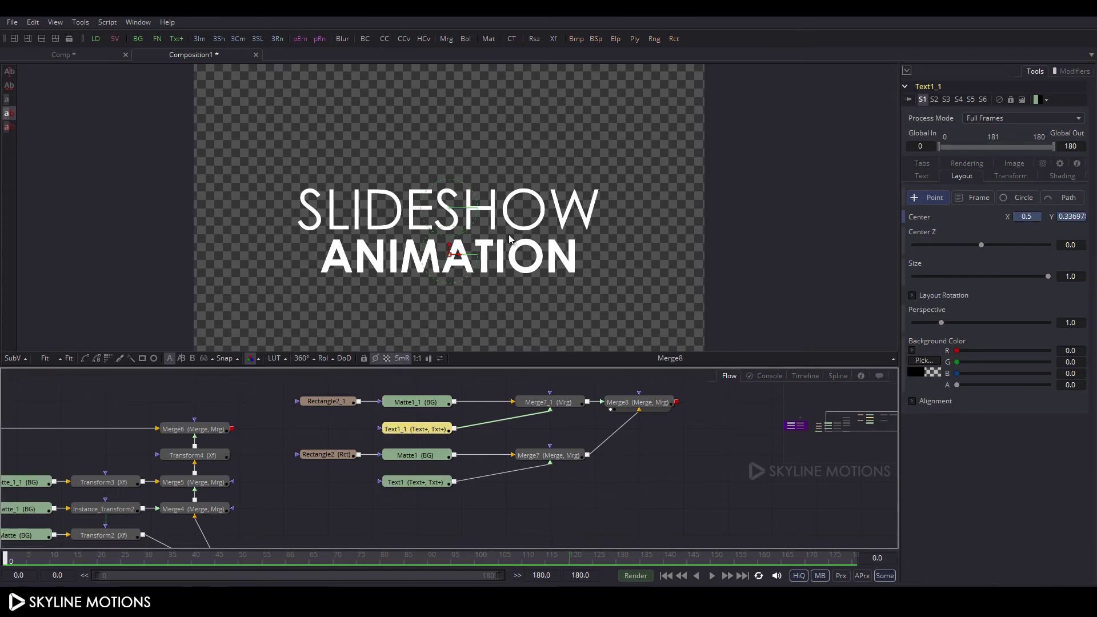
left_click_drag(450, 254, 449, 210)
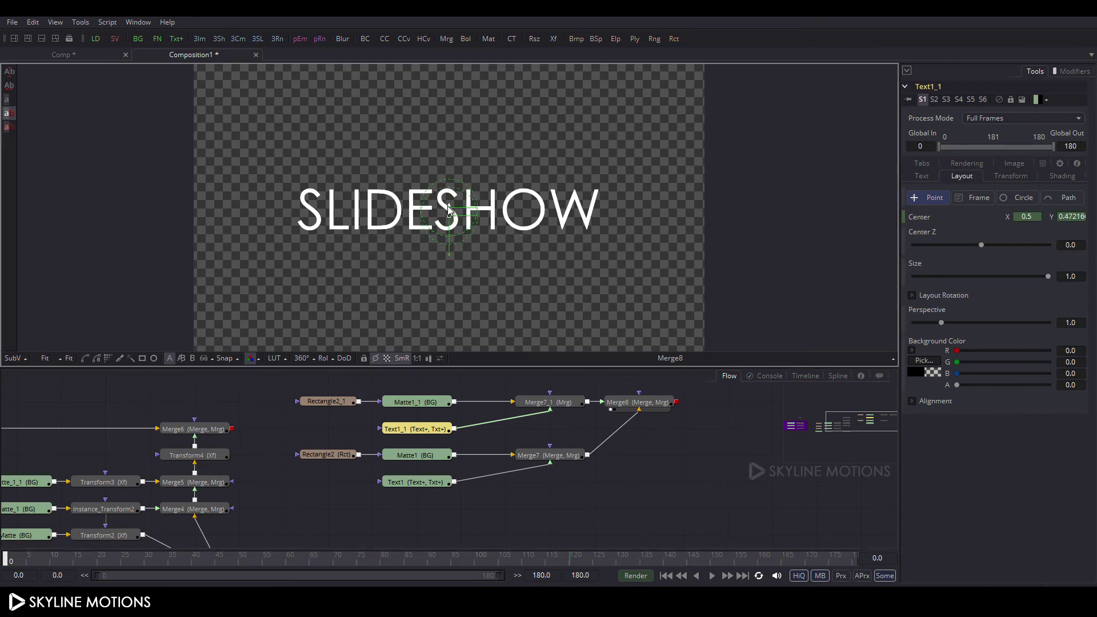
left_click(417, 483)
left_click_drag(450, 207, 455, 250)
Scrub the timeline from frame 0 to frame 129 to preview the title reveal, inspecting both rectangle masks along the way
left_click_drag(11, 561, 473, 578)
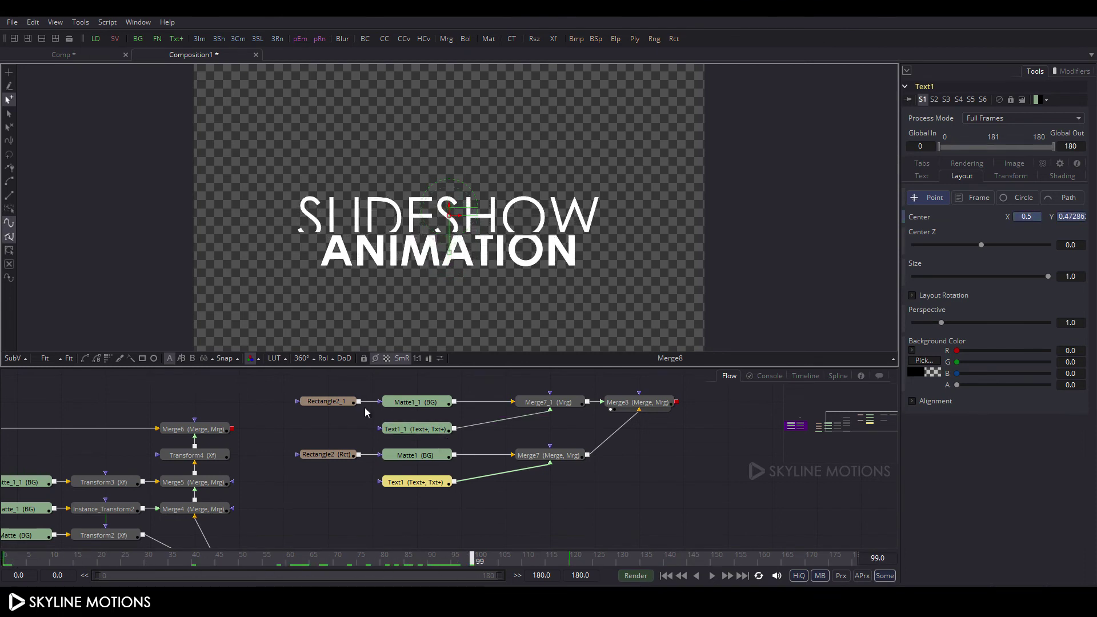
left_click(327, 401)
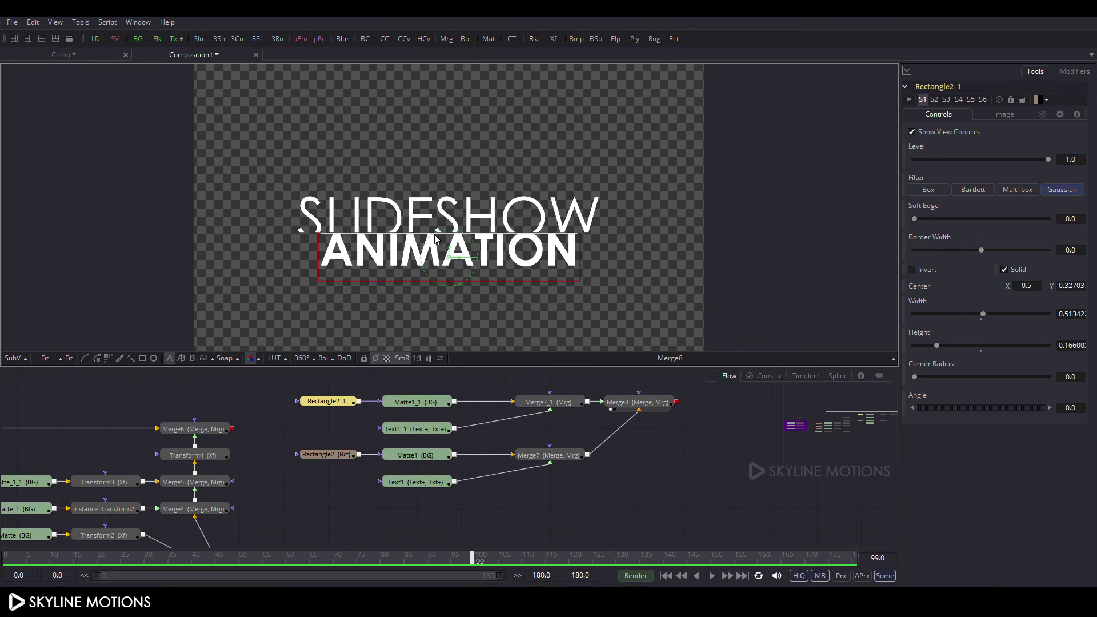
left_click(326, 454)
left_click(478, 382)
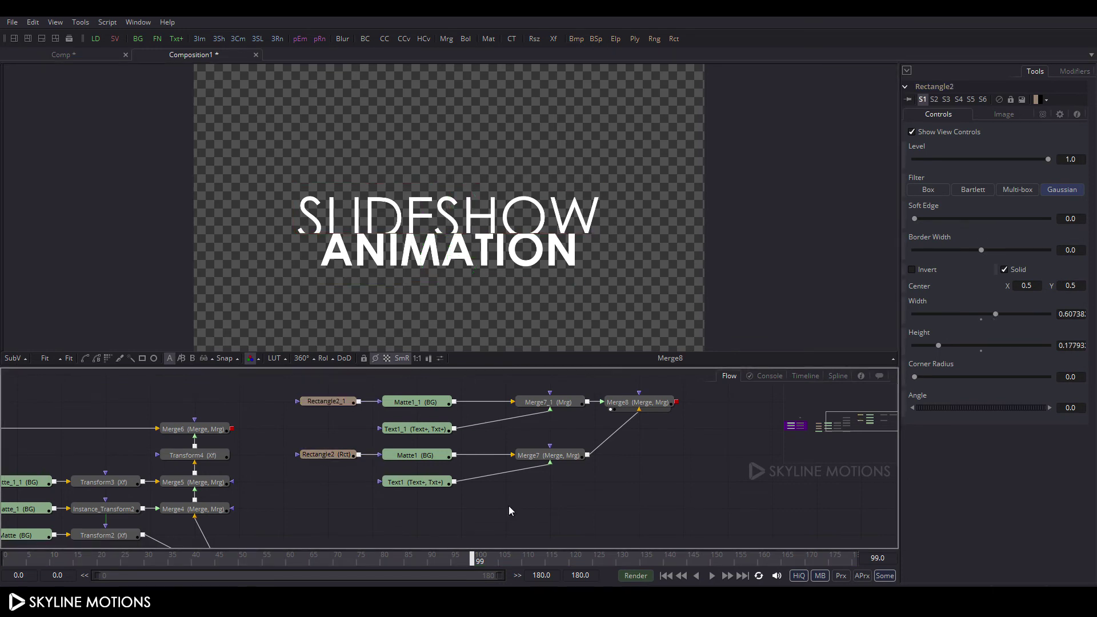
left_click_drag(472, 559, 615, 567)
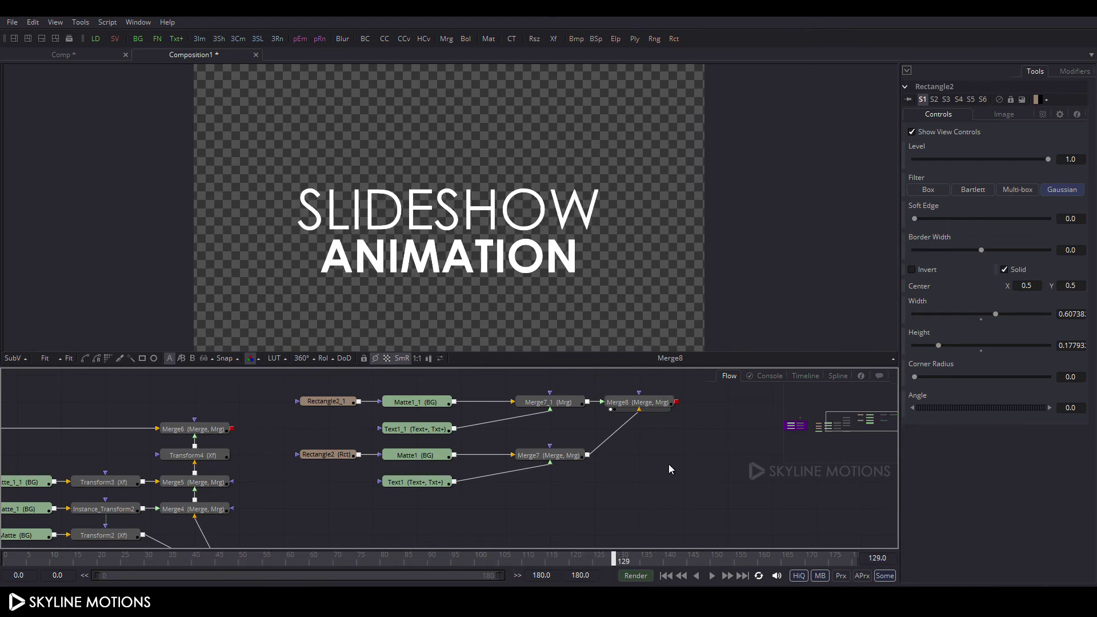
scroll(669, 465, "up", 2)
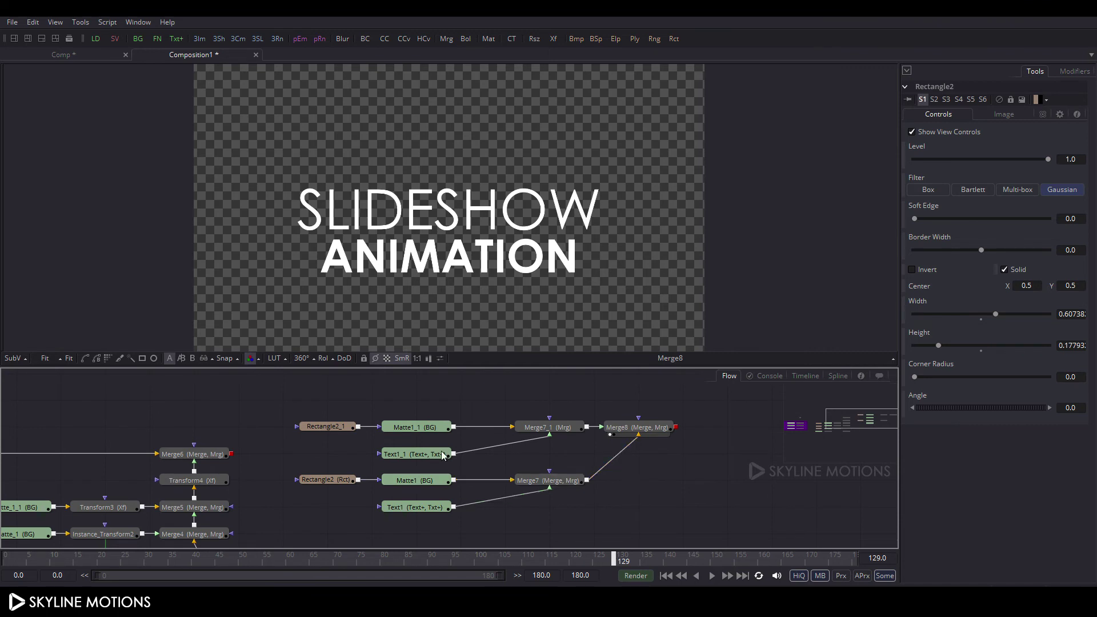
left_click_drag(298, 393, 718, 517)
scroll(697, 517, "down", 2)
left_click(632, 412)
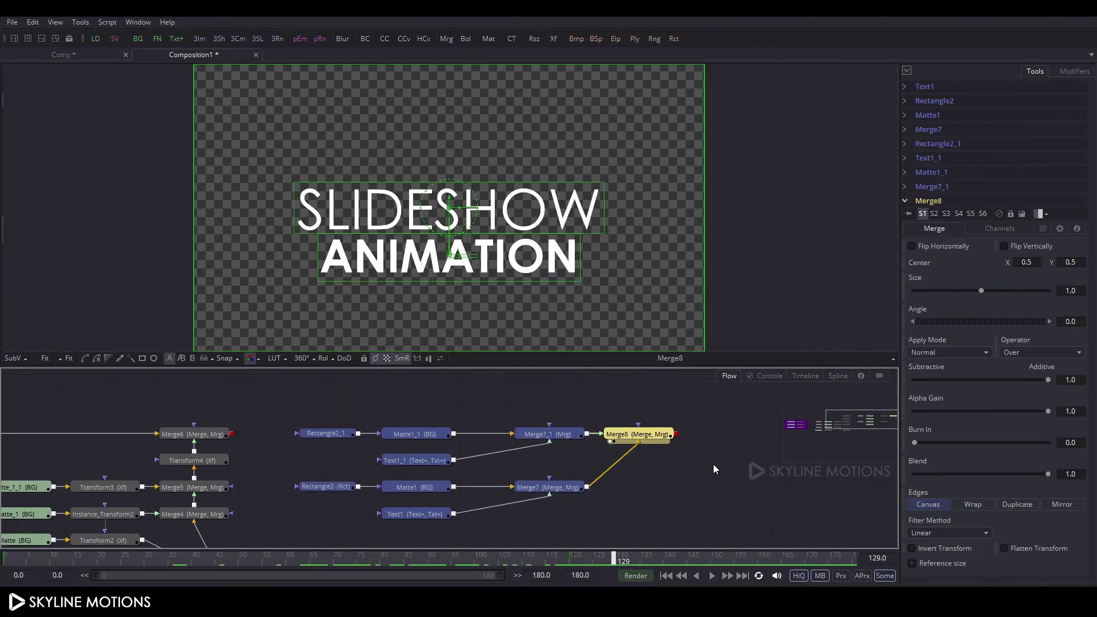
left_click(714, 464)
scroll(717, 464, "up", 2)
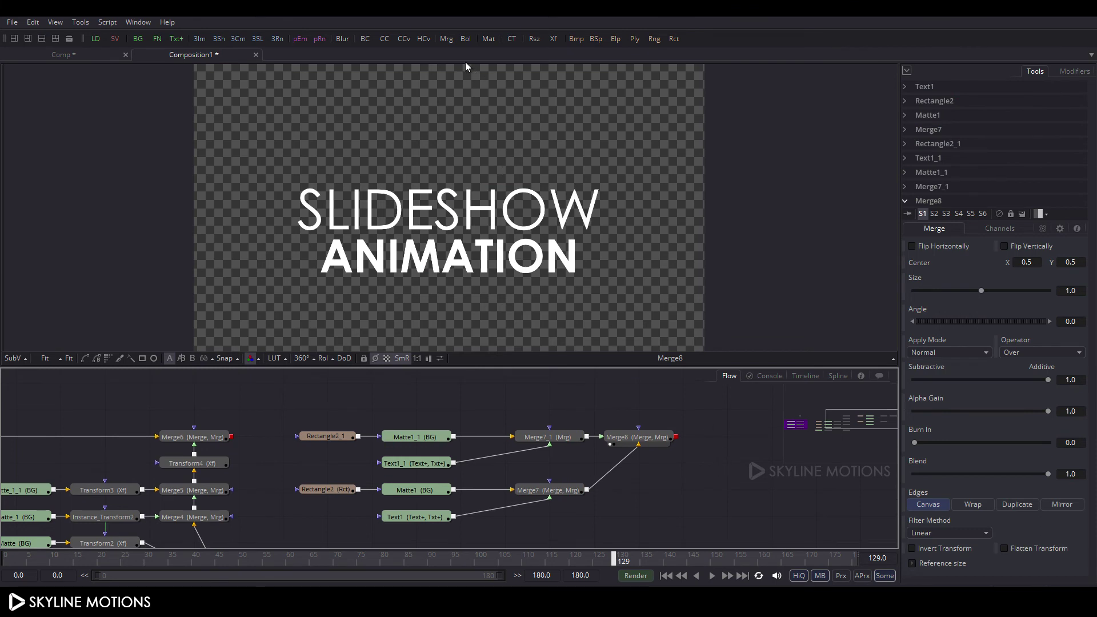
Add a Merge node above Merge8, connect Merge6 as background and Merge8's title as foreground, and display it in the viewer
left_click(447, 38)
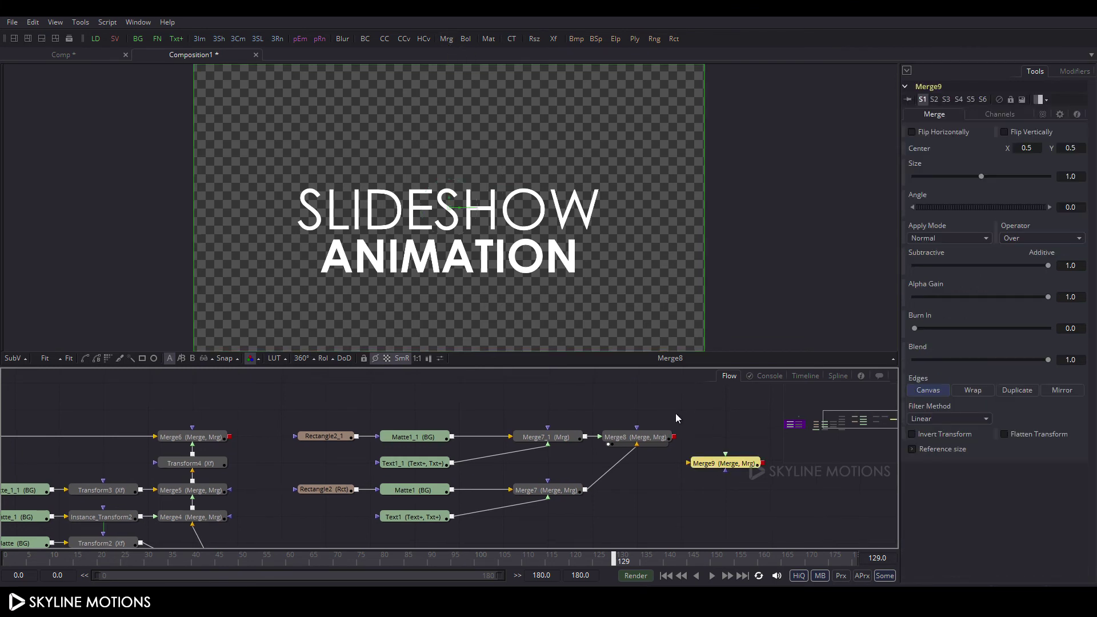
left_click_drag(743, 460, 635, 408)
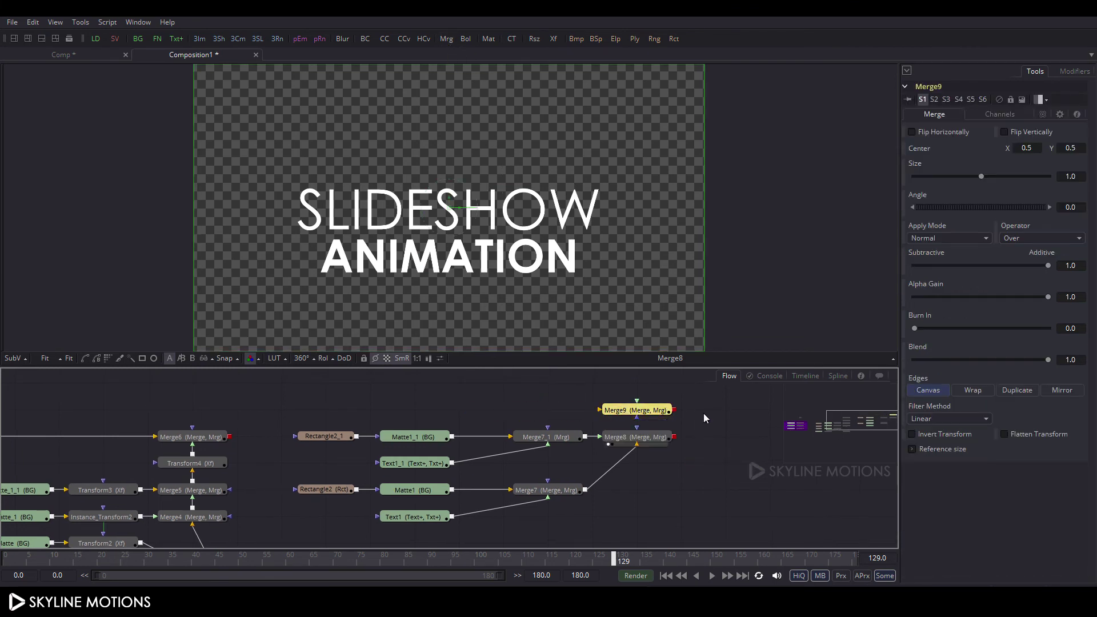
left_click_drag(706, 417, 722, 446)
left_click_drag(652, 435, 231, 470)
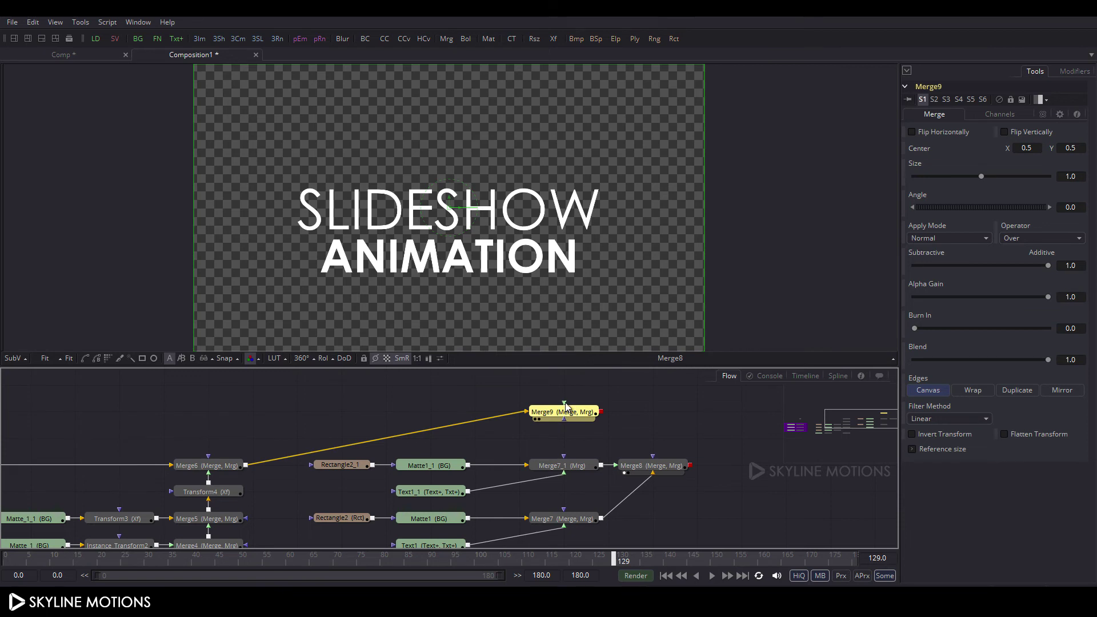
left_click_drag(564, 403, 654, 456)
left_click_drag(547, 415, 560, 150)
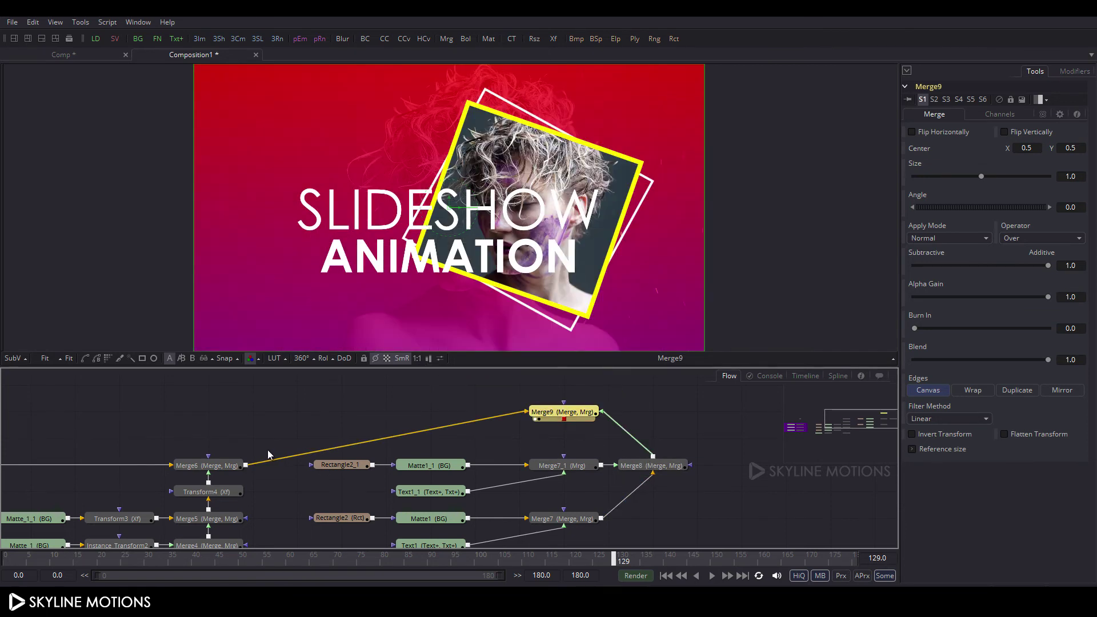
Insert a pipe router on the connection from Merge6 to Merge9 and place it above Merge6, level with Merge9
left_click(423, 430, "ctrl")
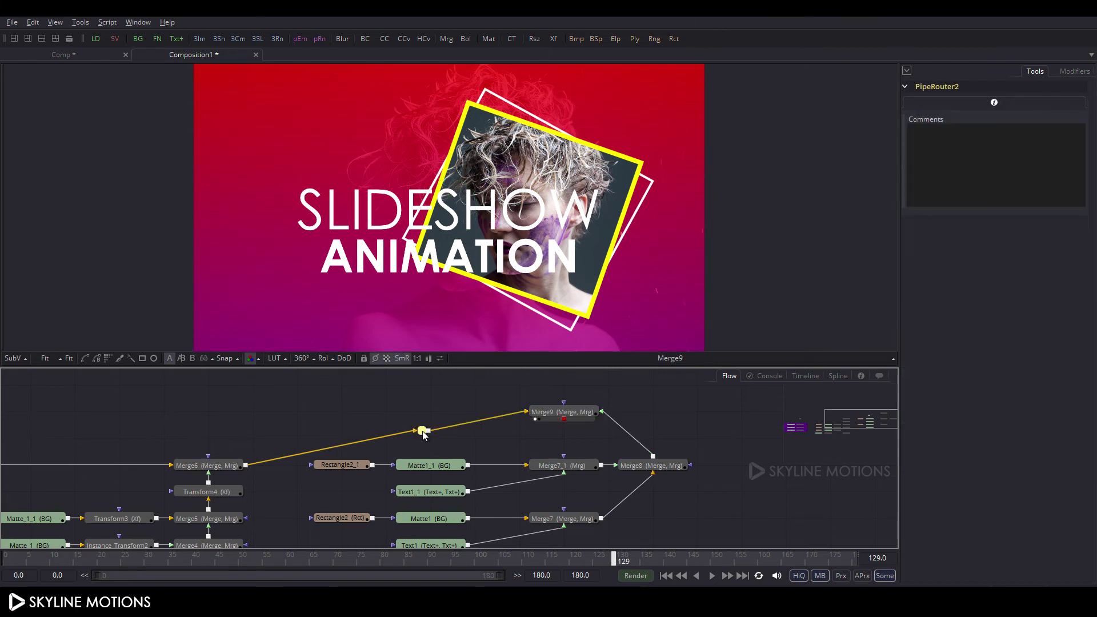
left_click_drag(423, 431, 208, 411)
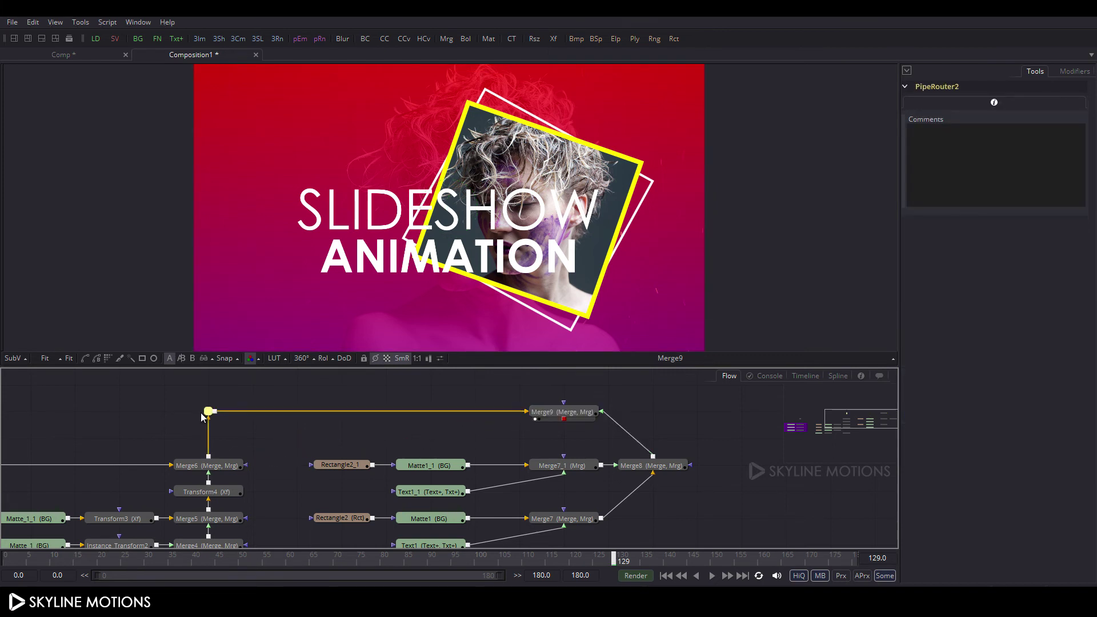
left_click(563, 418)
Insert a Transform node between Merge8 and Merge9 and place it above Merge8
left_click(653, 466)
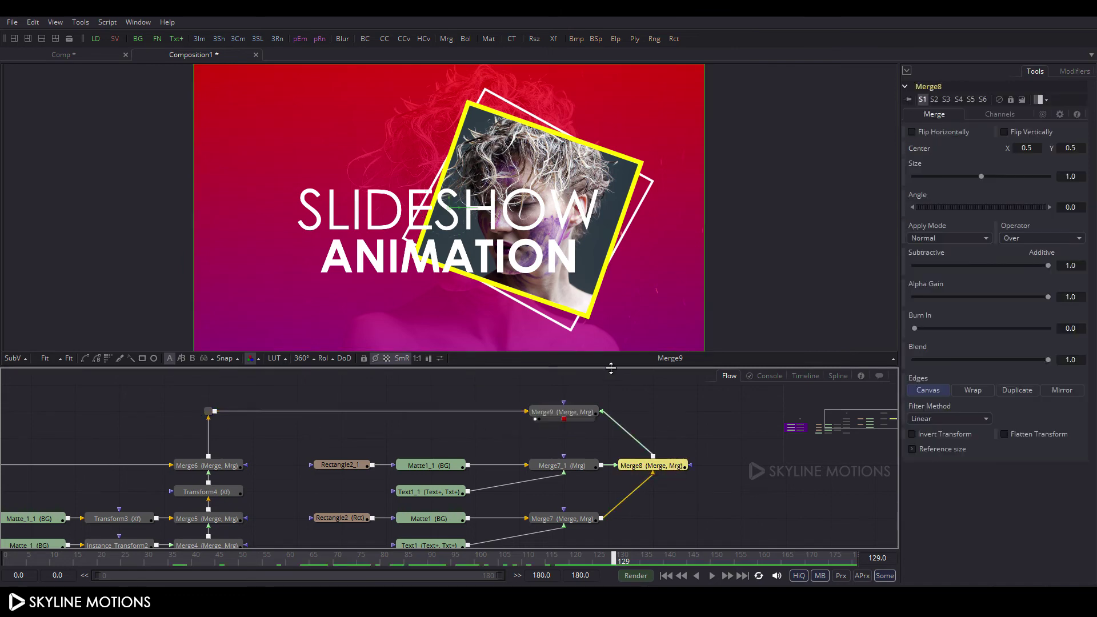
left_click(553, 41)
left_click_drag(566, 466, 654, 416)
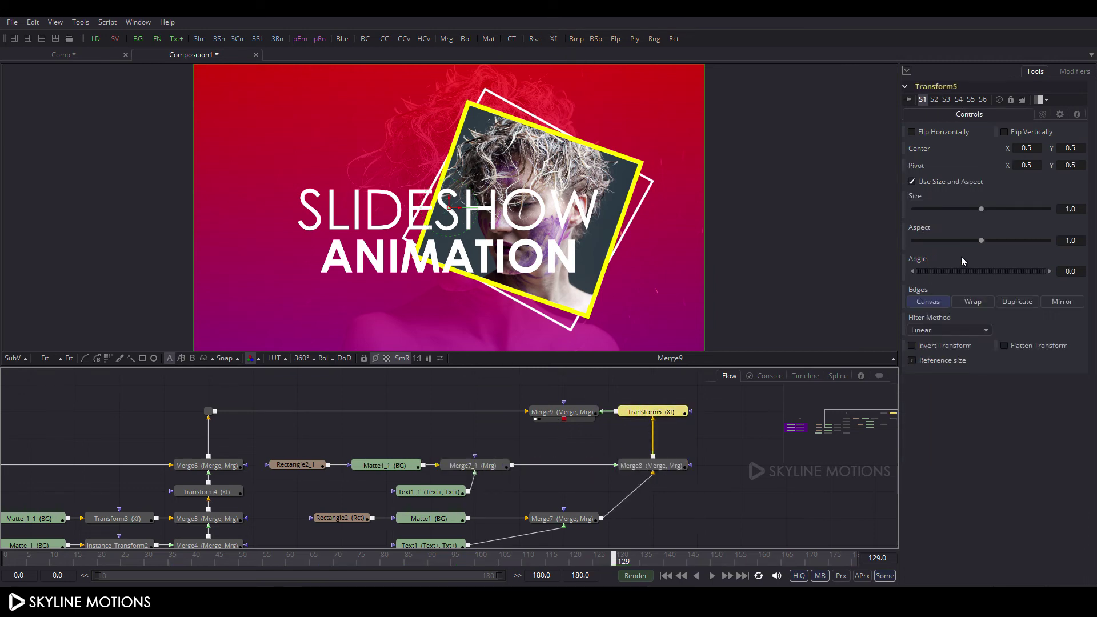
Scale the title down to 0.709 with Transform5 and move it up beside the portrait, center about X 0.239, Y 0.623
left_click_drag(983, 210, 969, 211)
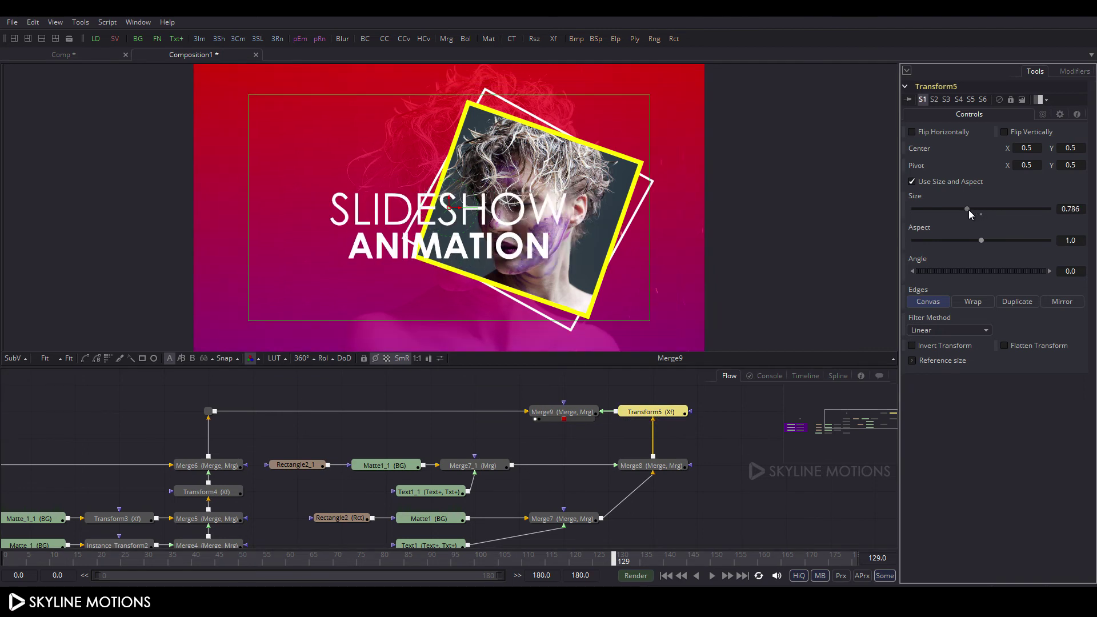
left_click_drag(449, 207, 342, 185)
left_click_drag(970, 209, 964, 210)
left_click_drag(343, 180, 316, 167)
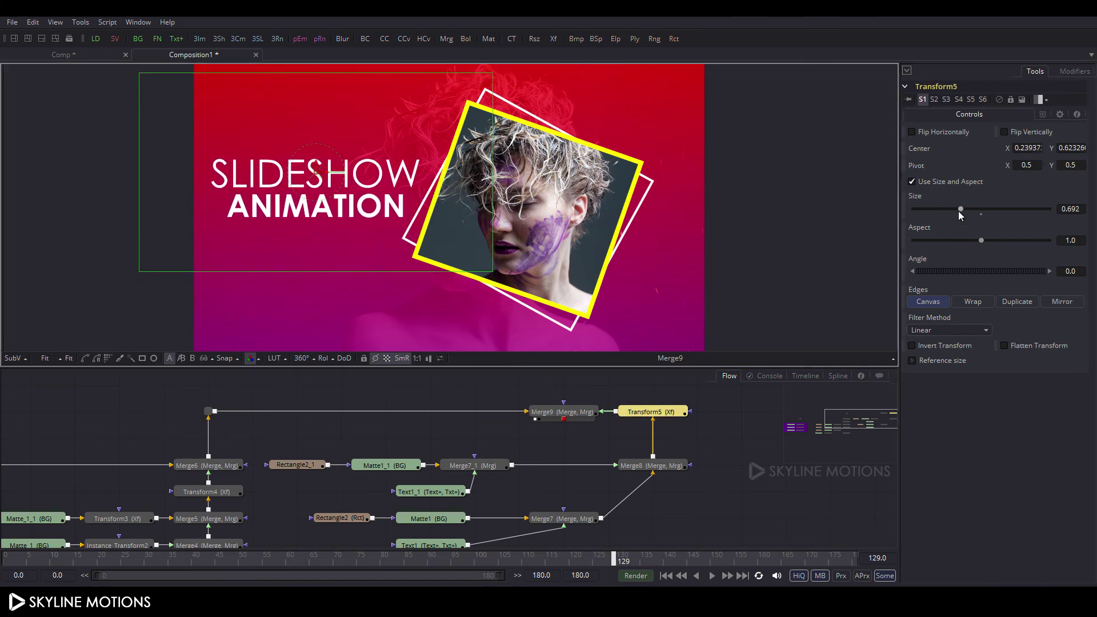
left_click_drag(958, 211, 960, 211)
Shift the framed portrait right with Transform4 to center X about 0.70, and nudge the title right to X about 0.25
left_click_drag(256, 487, 322, 465)
left_click(273, 470)
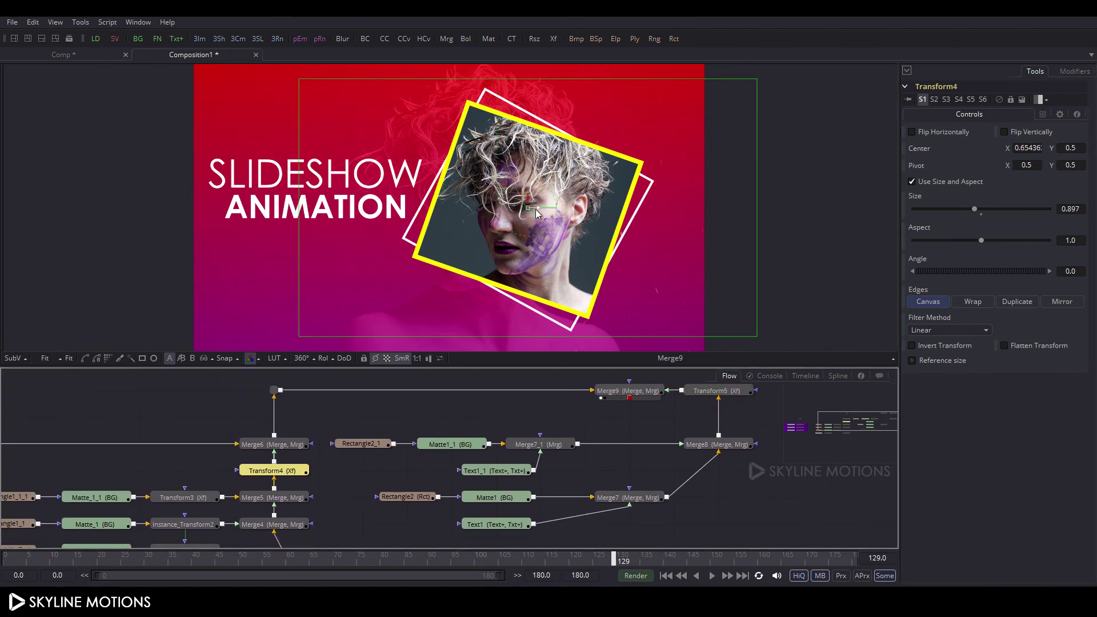
left_click_drag(537, 213, 562, 212)
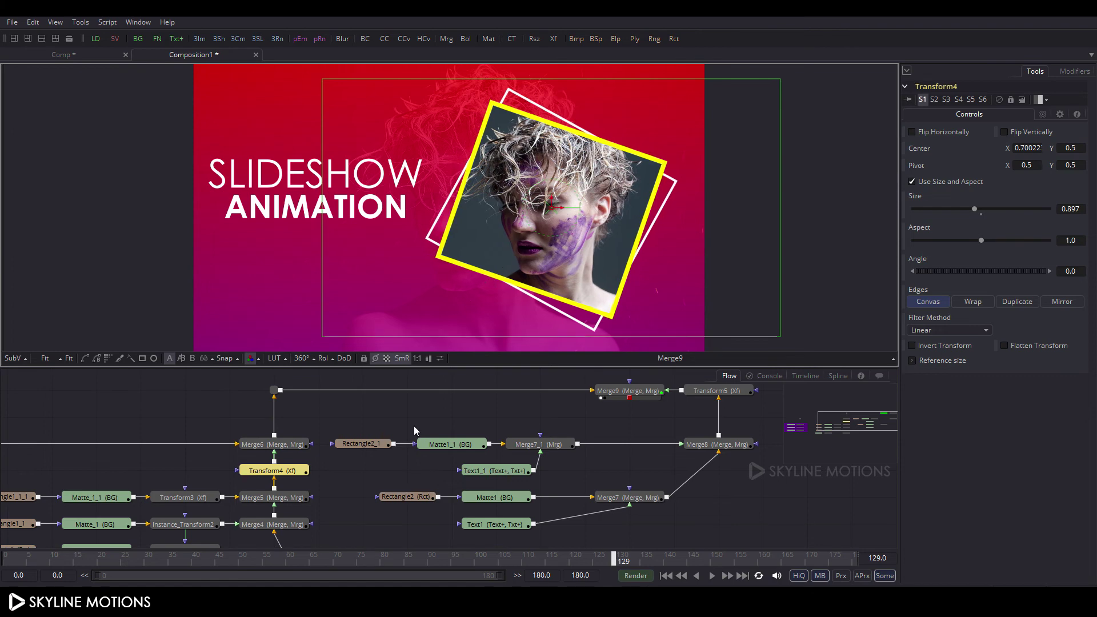
left_click(716, 391)
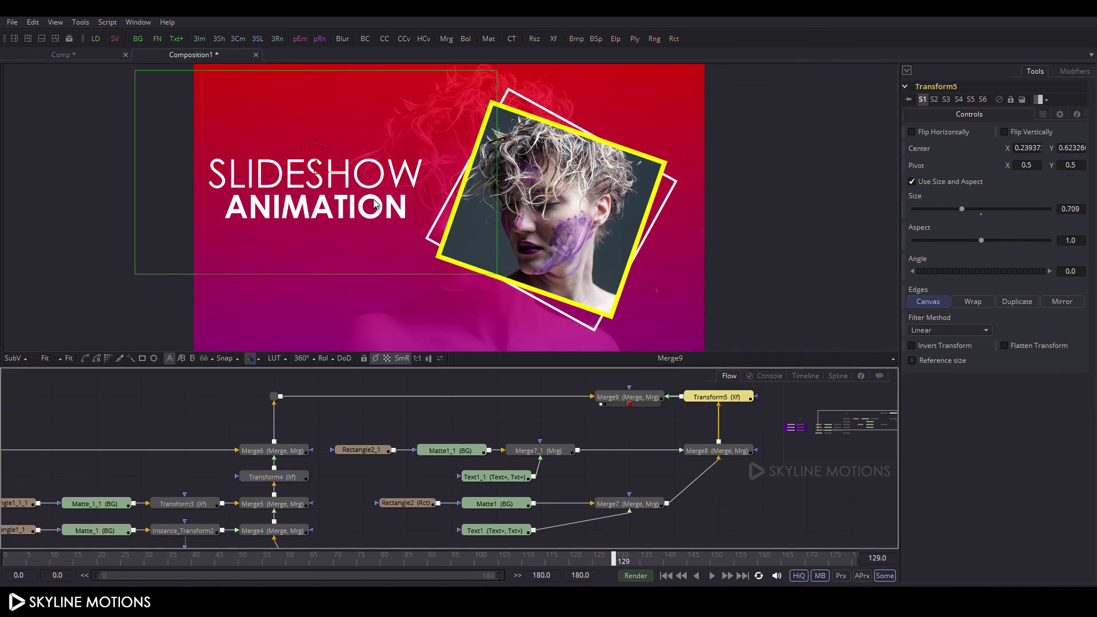
left_click_drag(326, 182, 334, 178)
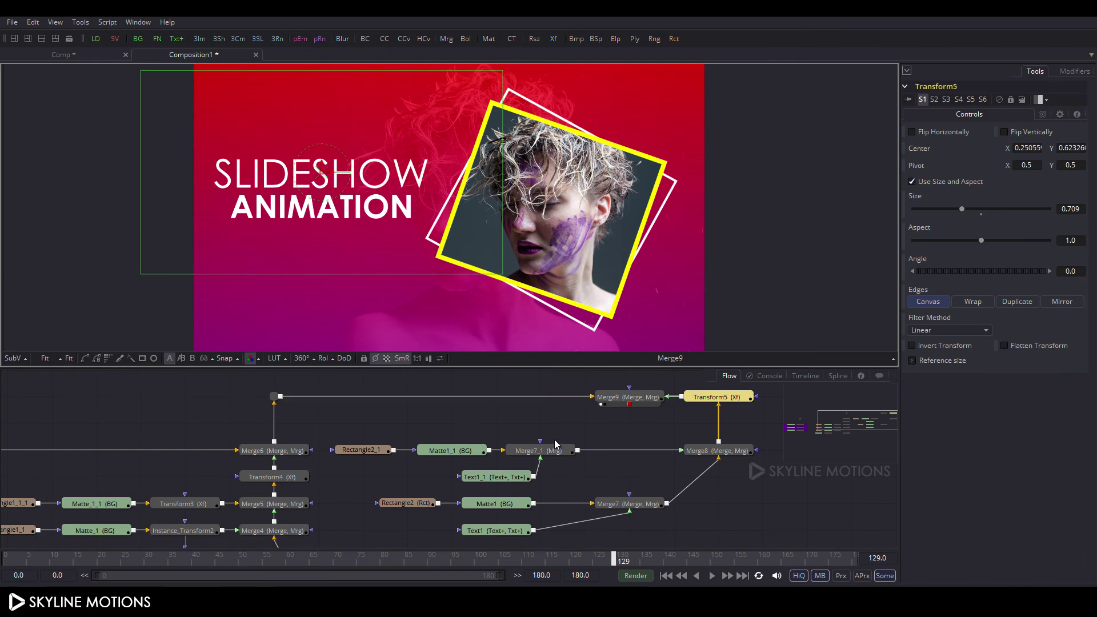
left_click(564, 420)
Maximize the Spline editor and show only the Text1_1 displacement curve, fitted to the view
left_click_drag(652, 461, 635, 432)
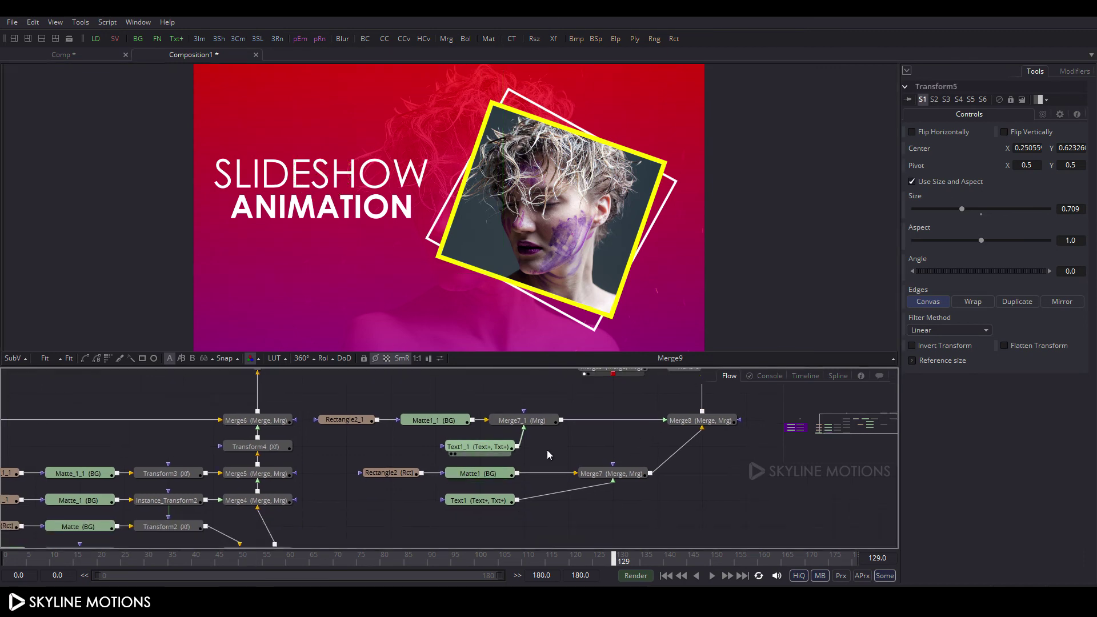
left_click(837, 376)
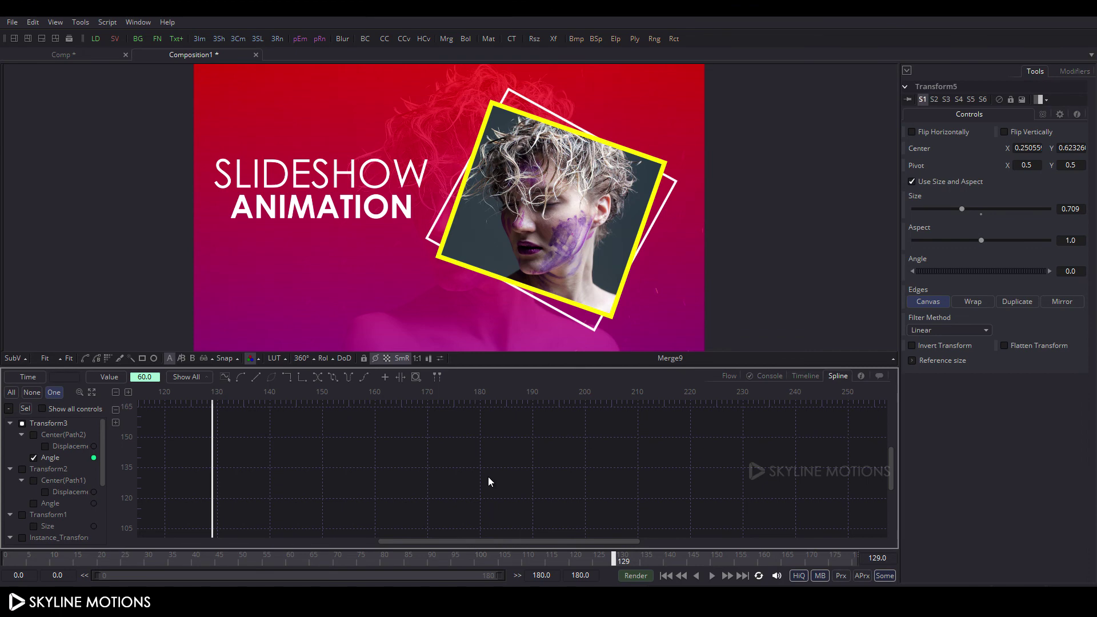
key("F4")
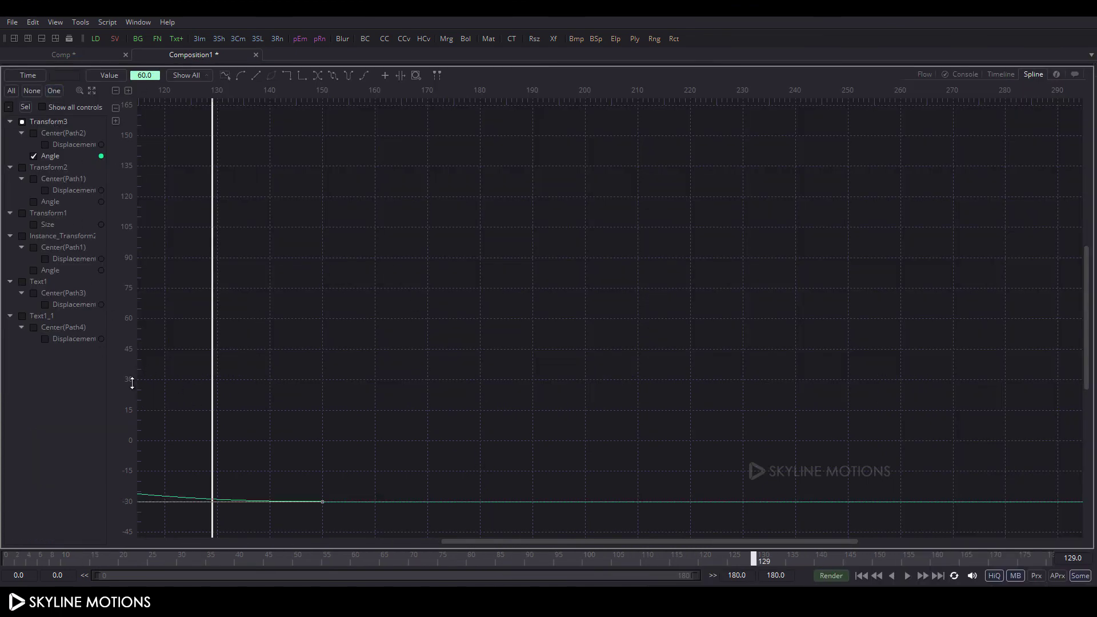
left_click(23, 316)
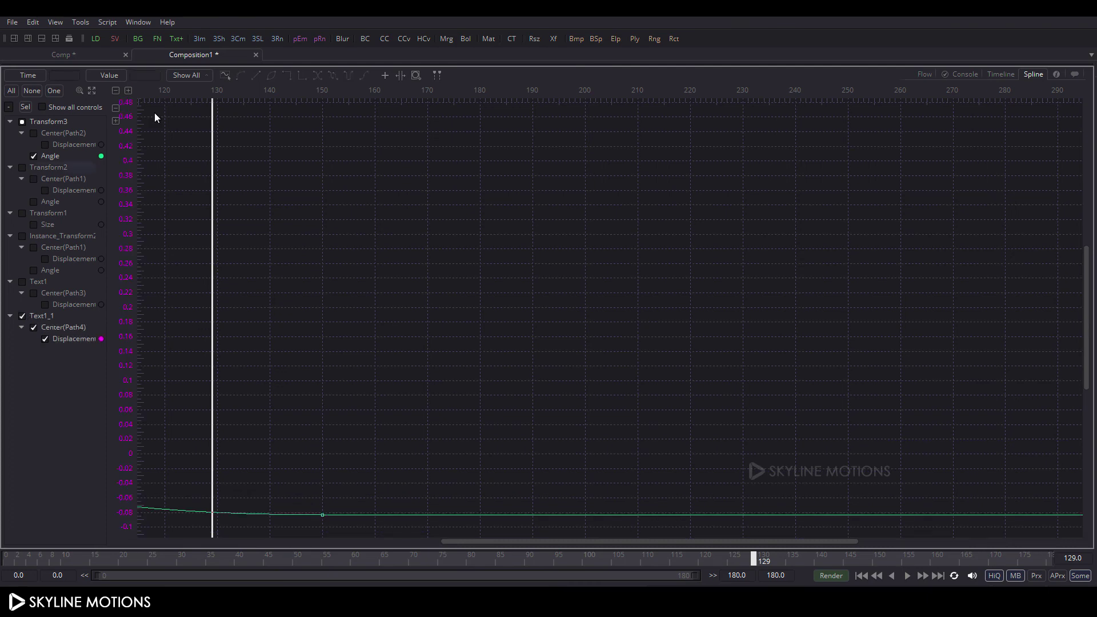
left_click(90, 91)
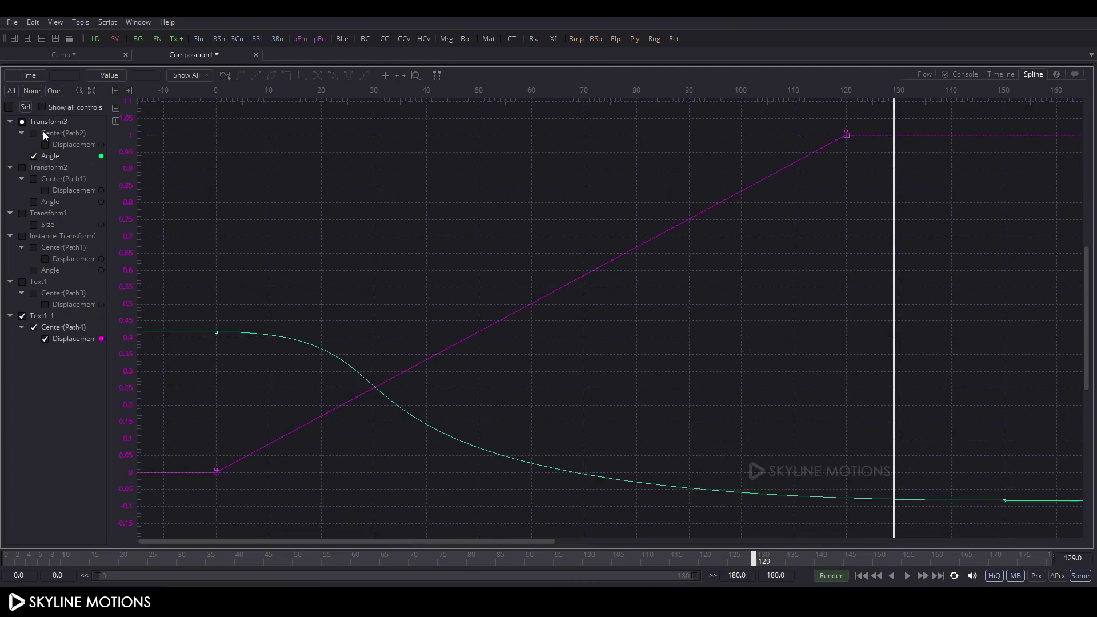
left_click(53, 91)
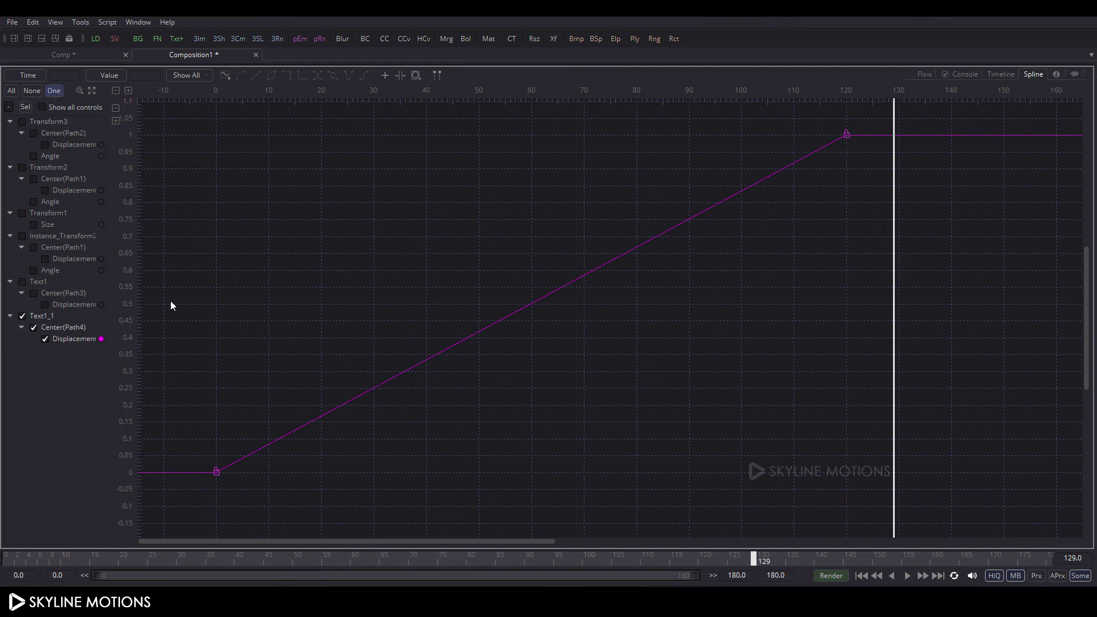
Smooth both keyframes of the Text1_1 displacement curve and extend the frame 120 handle back to frame 0 for a long ease-out
left_click_drag(862, 127, 196, 497)
left_click(94, 92)
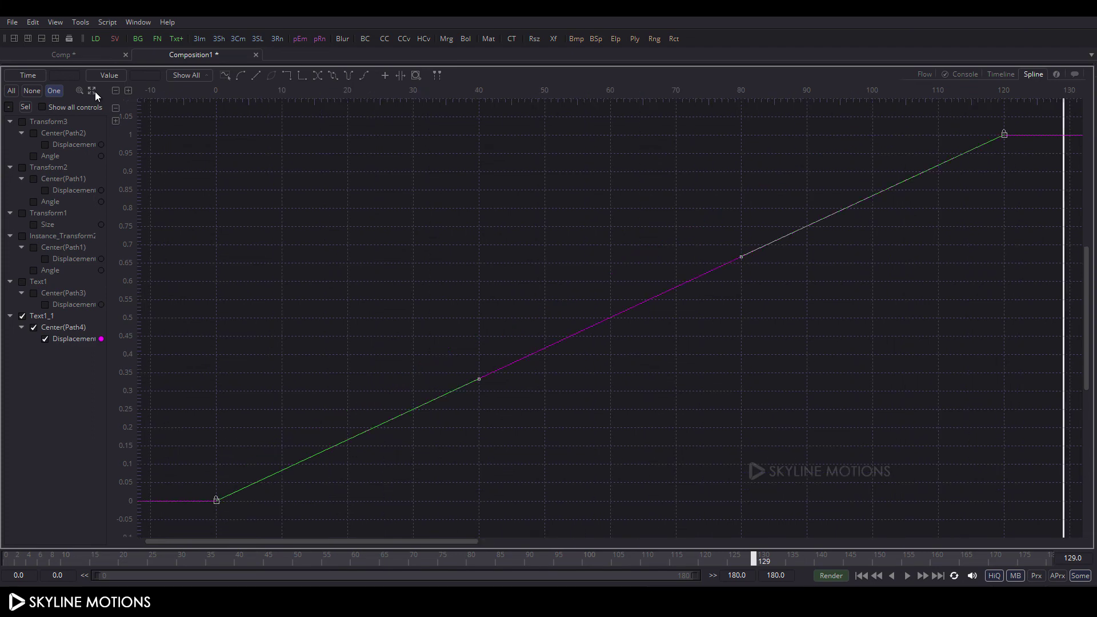
key("s")
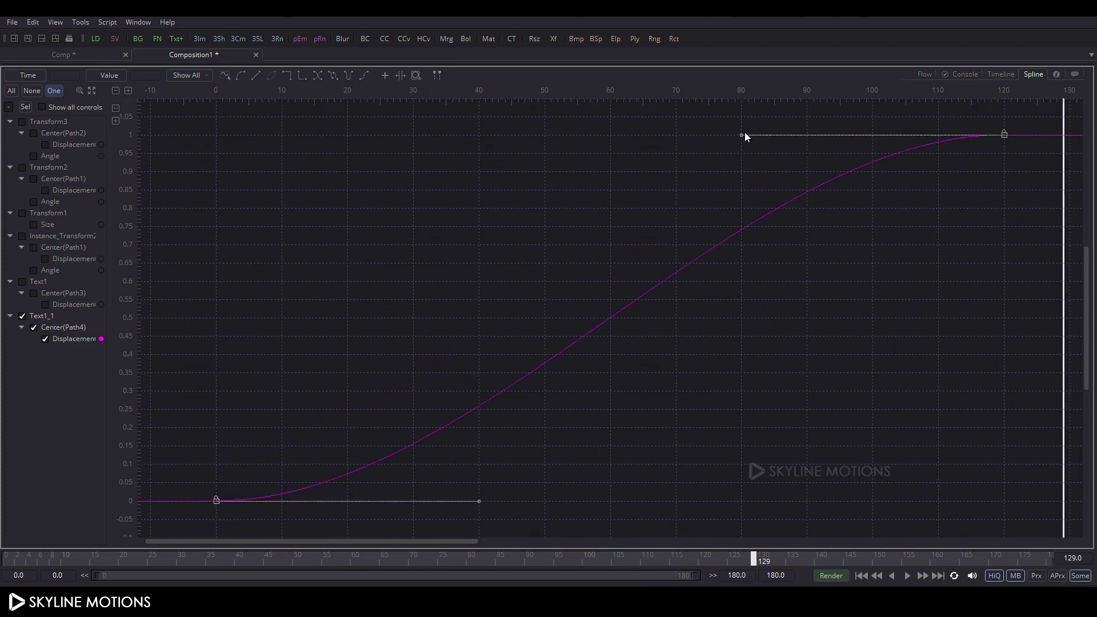
left_click_drag(744, 135, 214, 139)
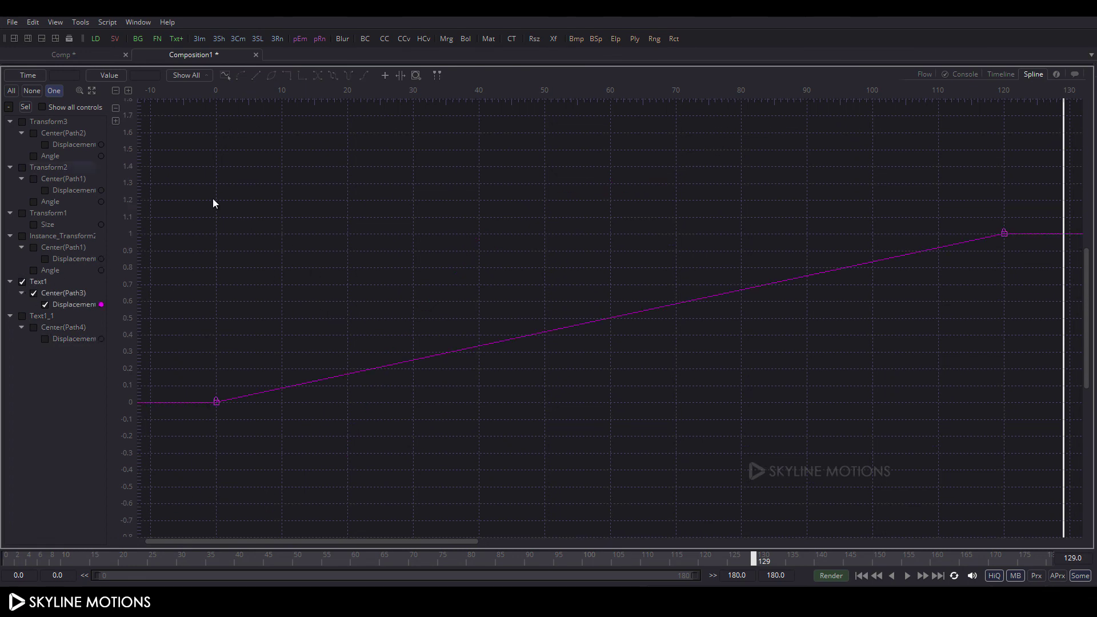
Smooth the Text1 displacement keyframes and stretch the frame 120 handle back to about frame 0
left_click(93, 91)
left_click_drag(1027, 123, 203, 533)
key("s")
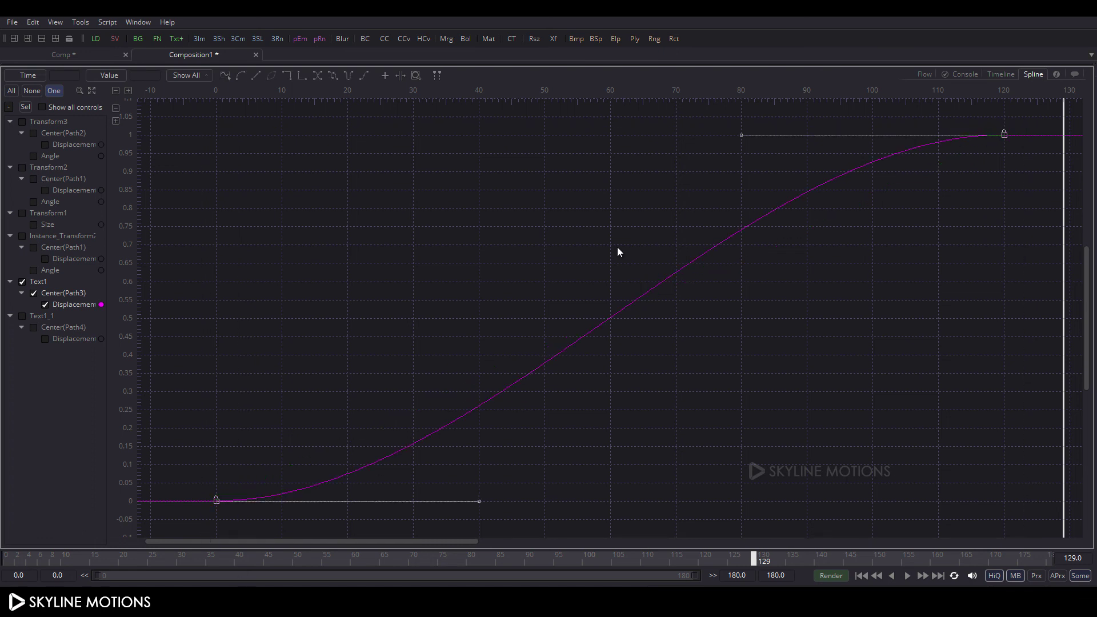
left_click_drag(741, 135, 216, 140)
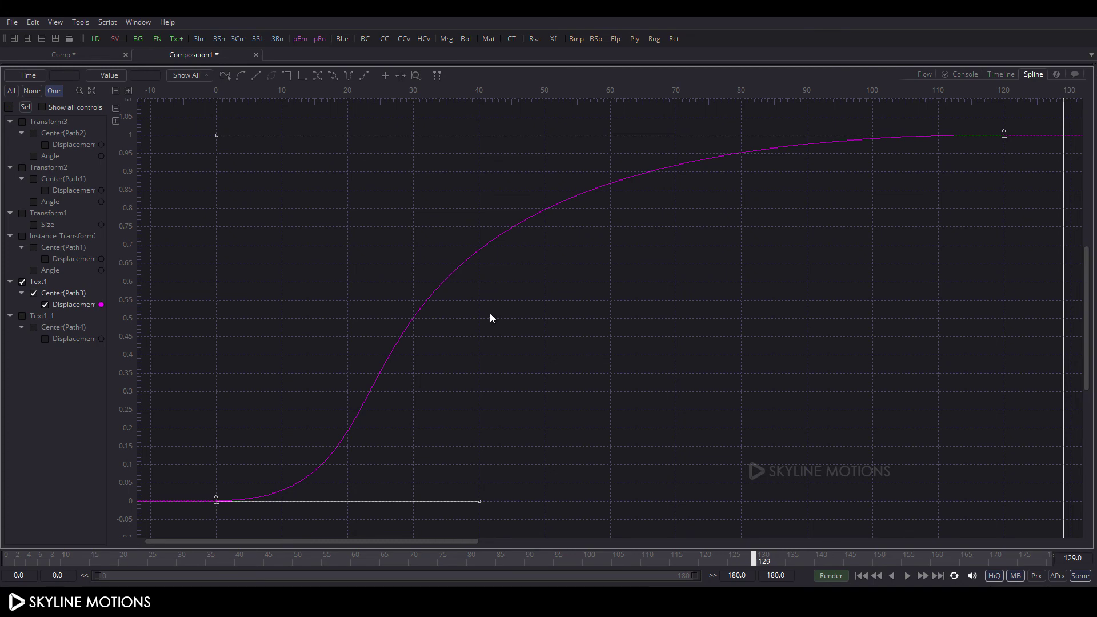
Return to the node graph and play the composition from the start to review the eased title animation
key("F4")
left_click(729, 376)
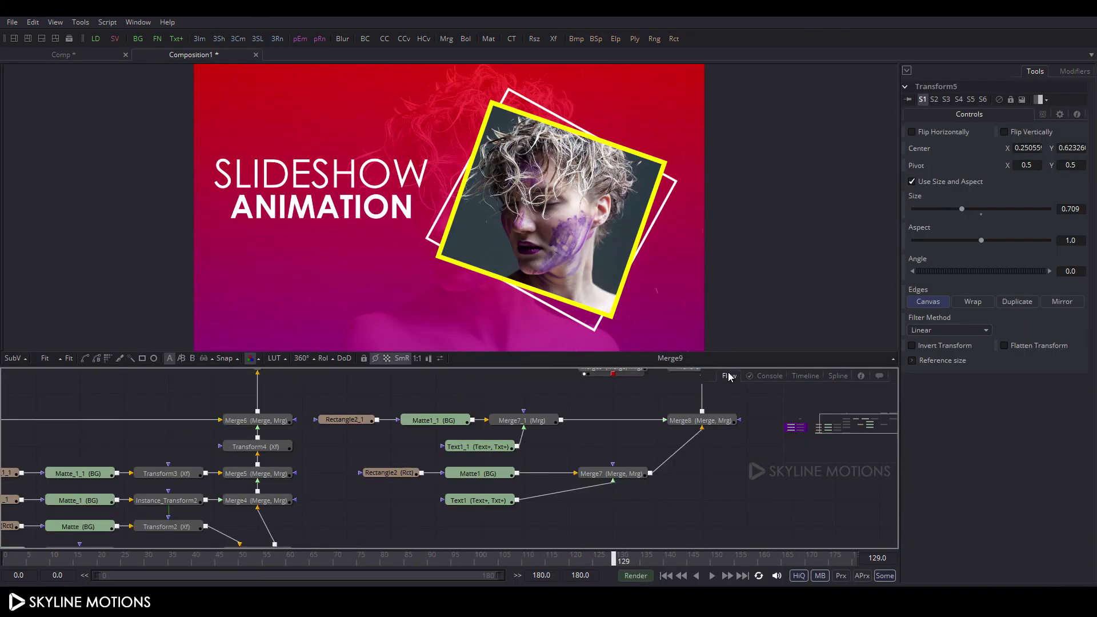
left_click_drag(804, 397, 696, 444)
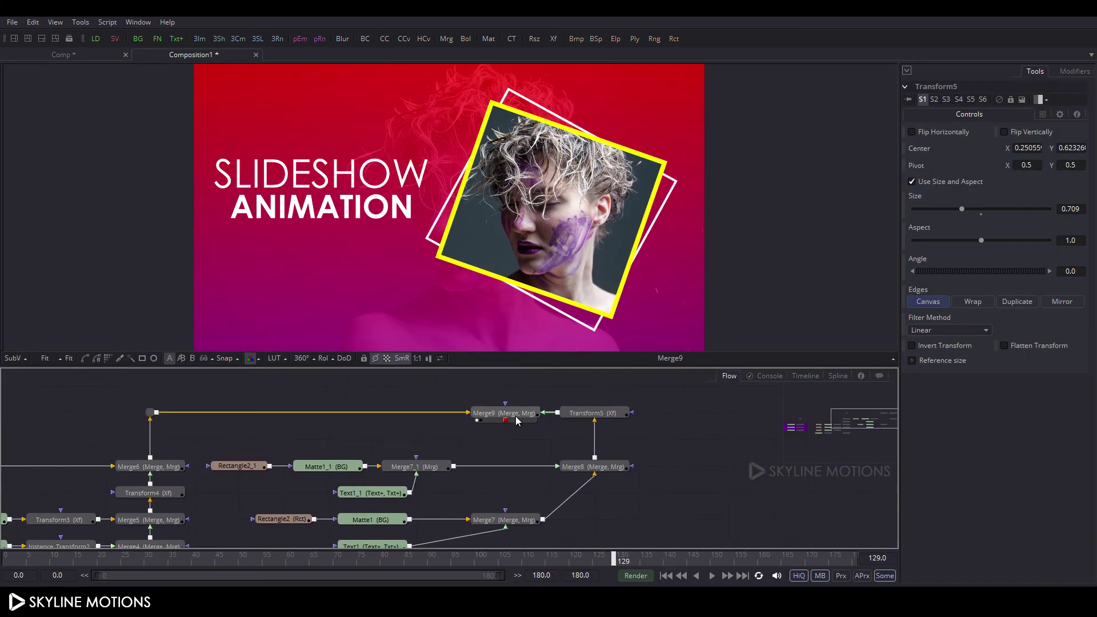
left_click(666, 575)
key("space")
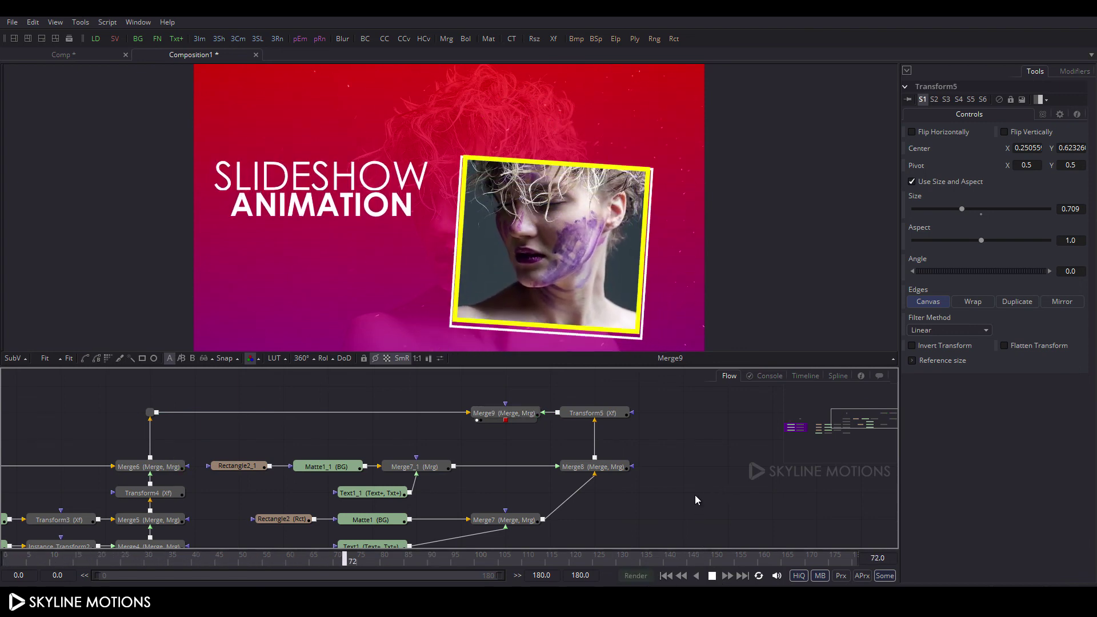
Stop playback, add a Background node above Merge9 and rename it Black
left_click(712, 577)
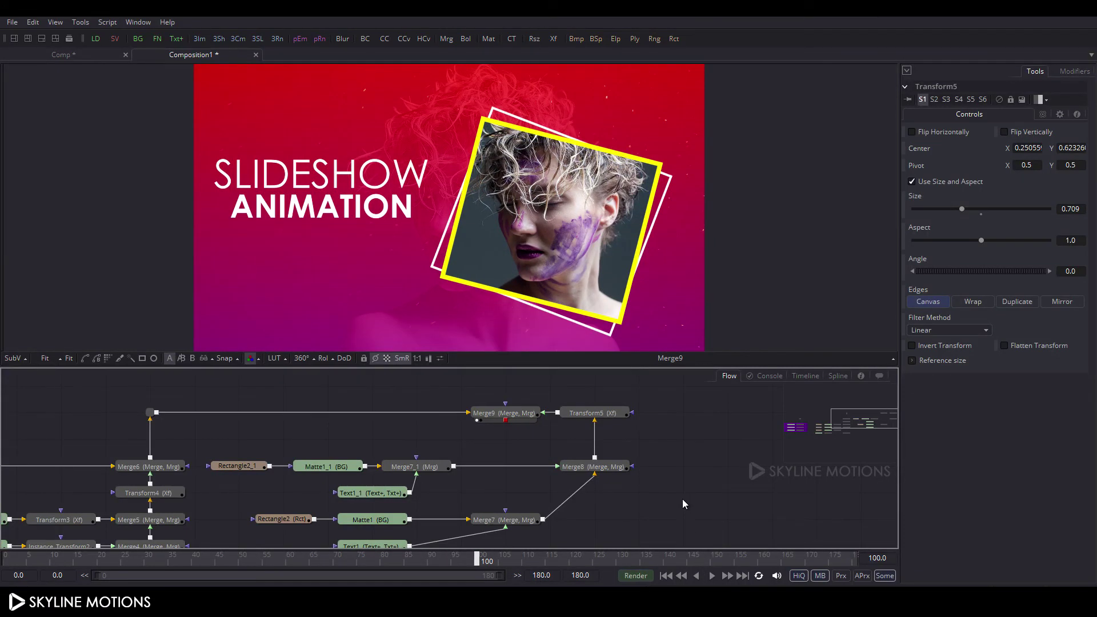
left_click_drag(688, 468, 686, 476)
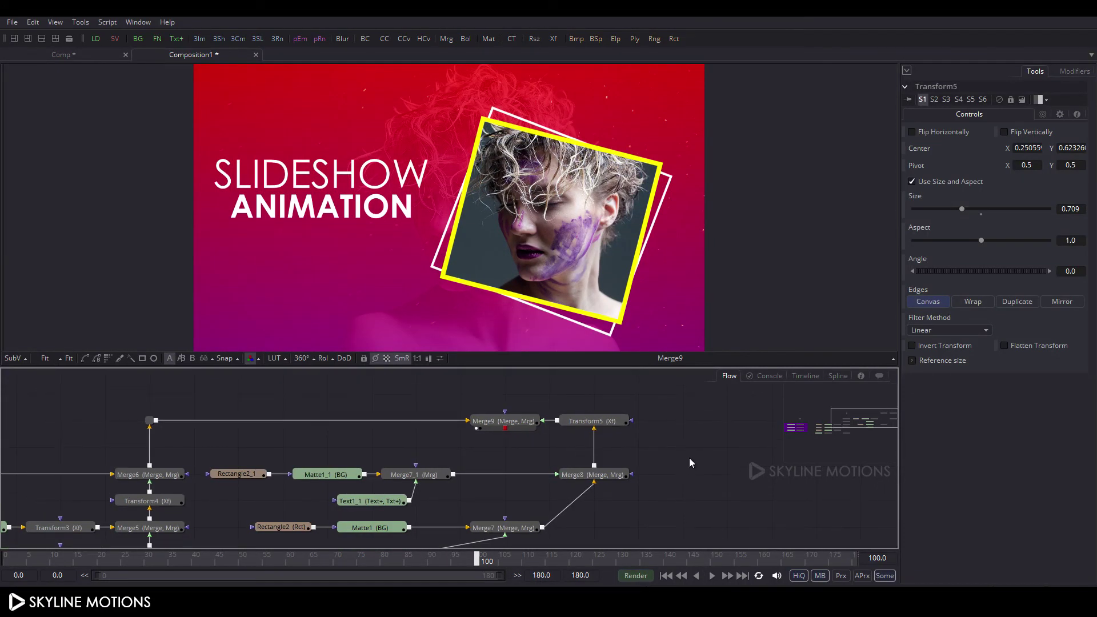
left_click(142, 41)
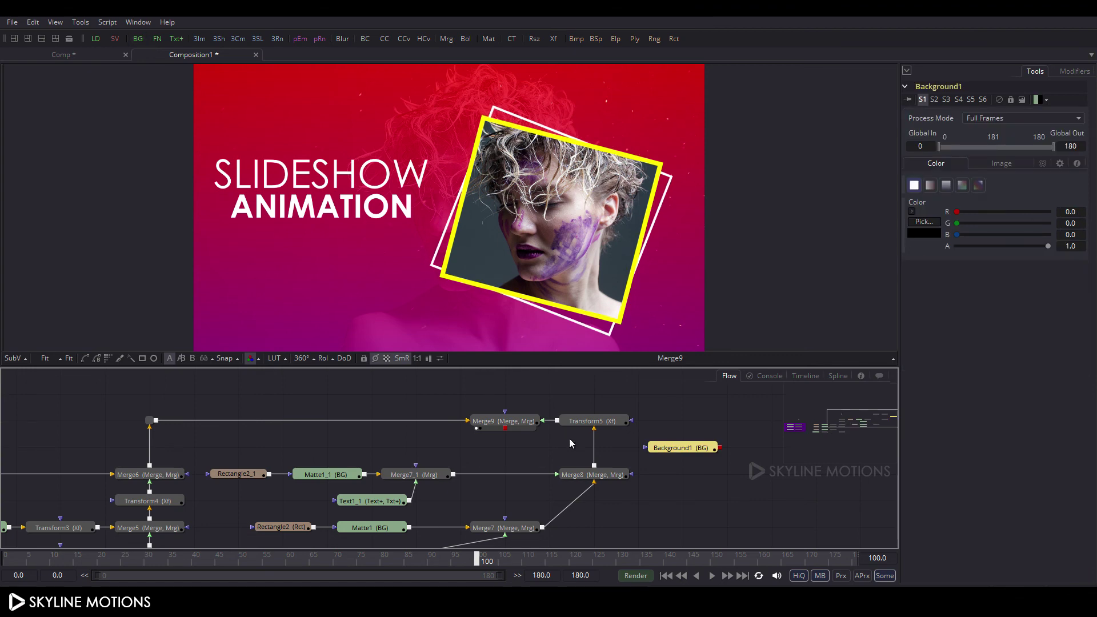
left_click_drag(691, 455, 525, 402)
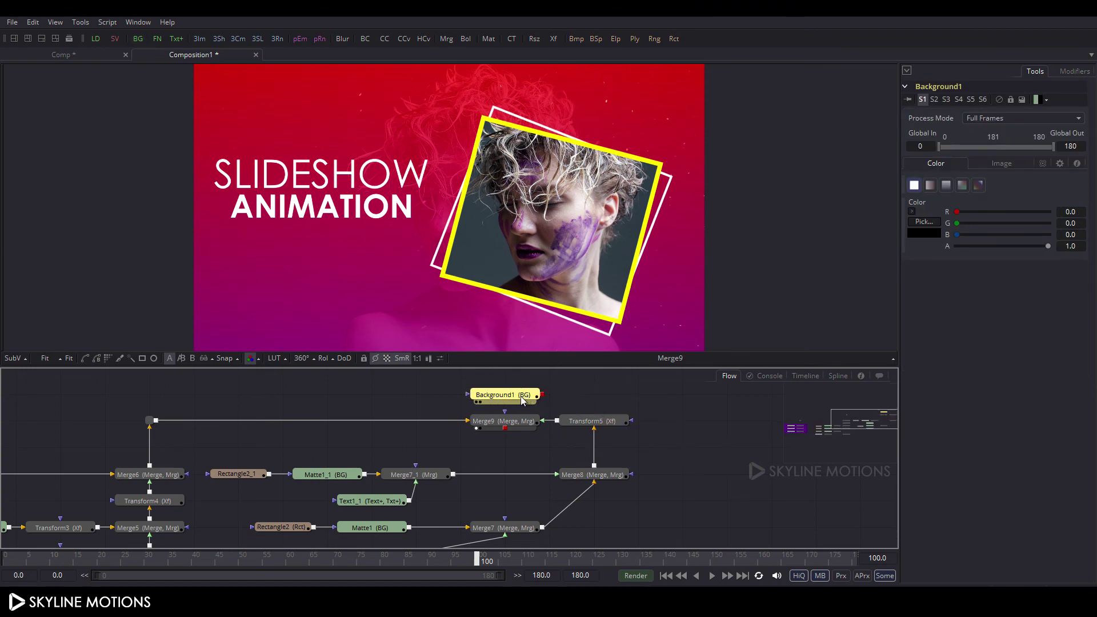
key("F2")
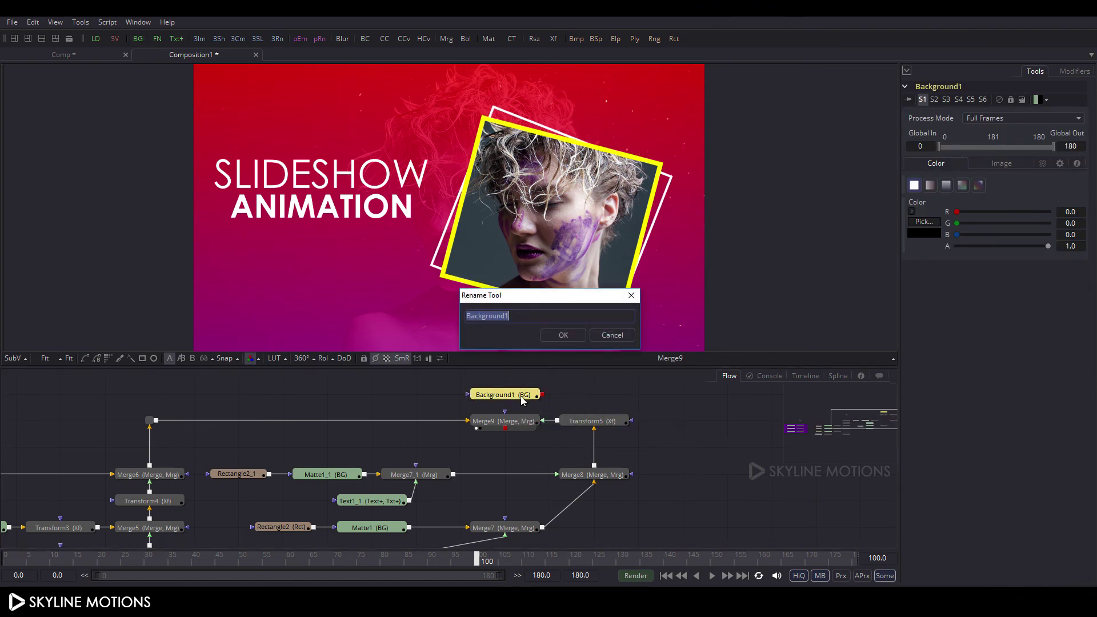
key("BackSpace")
type("Black")
key("Return")
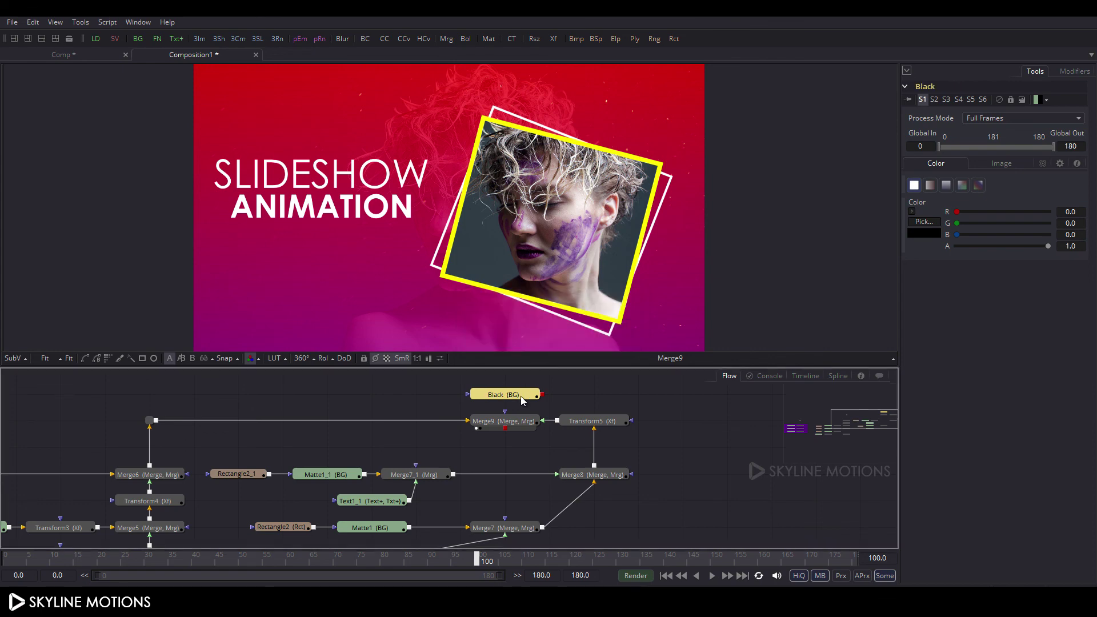
Mask the Black background with a rectangle about 1.015 wide, spanning the full frame, and about 0.794 high
left_click(144, 358)
left_click_drag(515, 399, 426, 425)
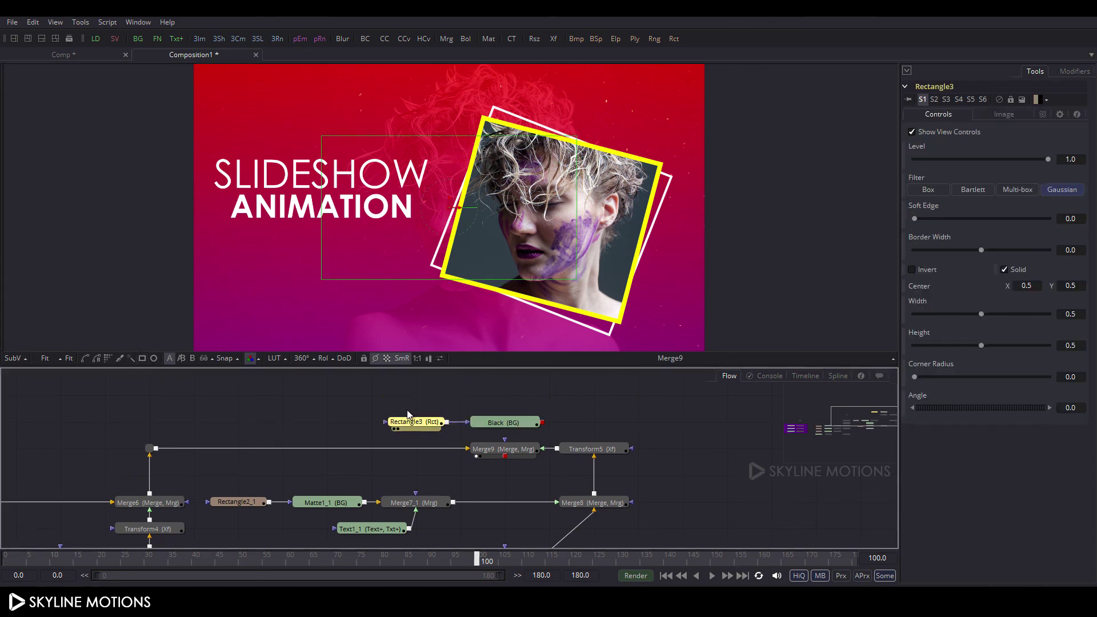
left_click_drag(321, 224, 193, 235)
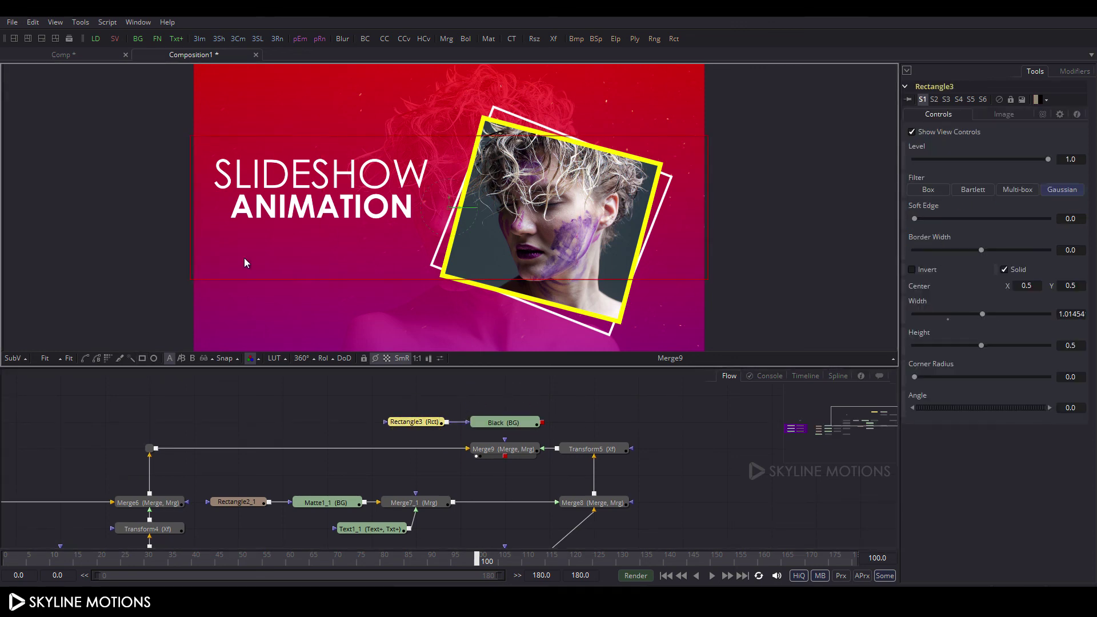
left_click_drag(243, 280, 242, 321)
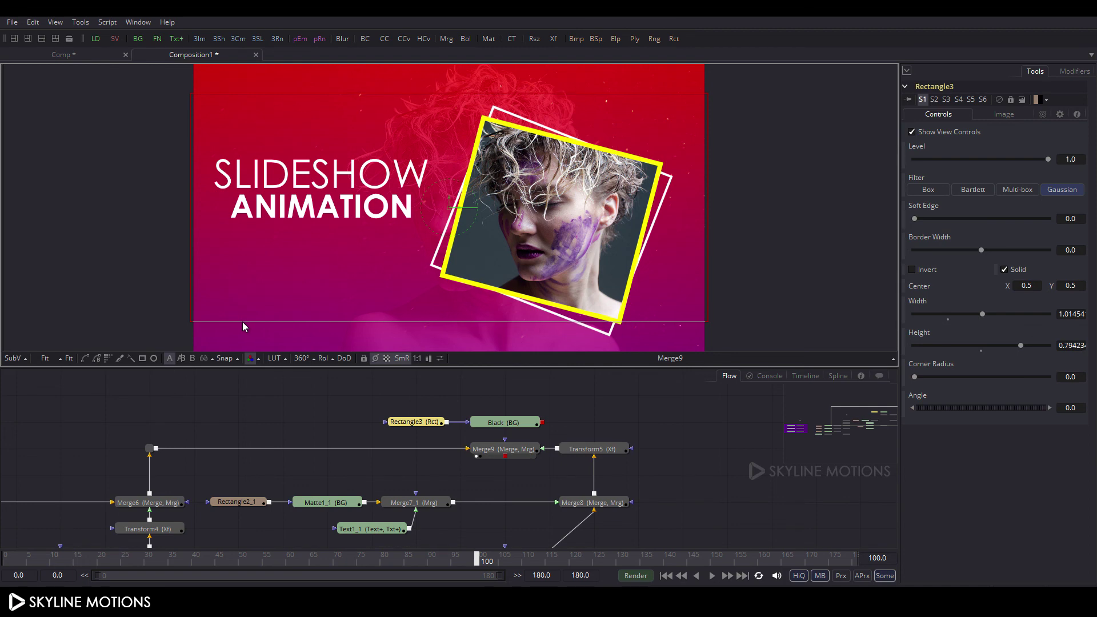
left_click(582, 415)
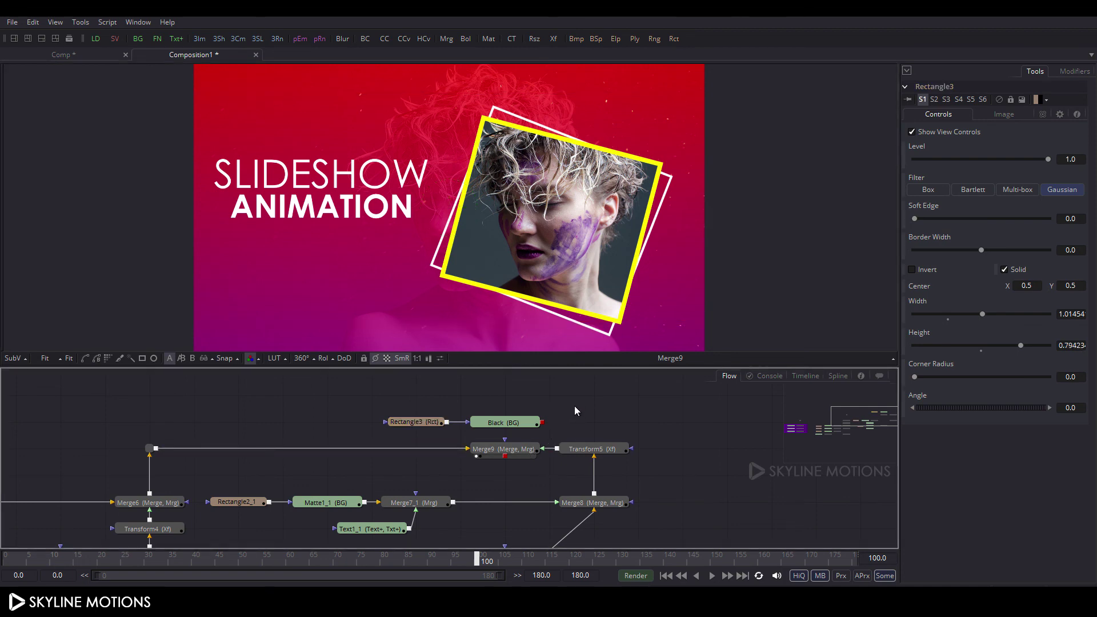
Add a Merge node compositing Black over the Merge9 output, align its nodes above Merge9, and show the result in the viewer
left_click(447, 39)
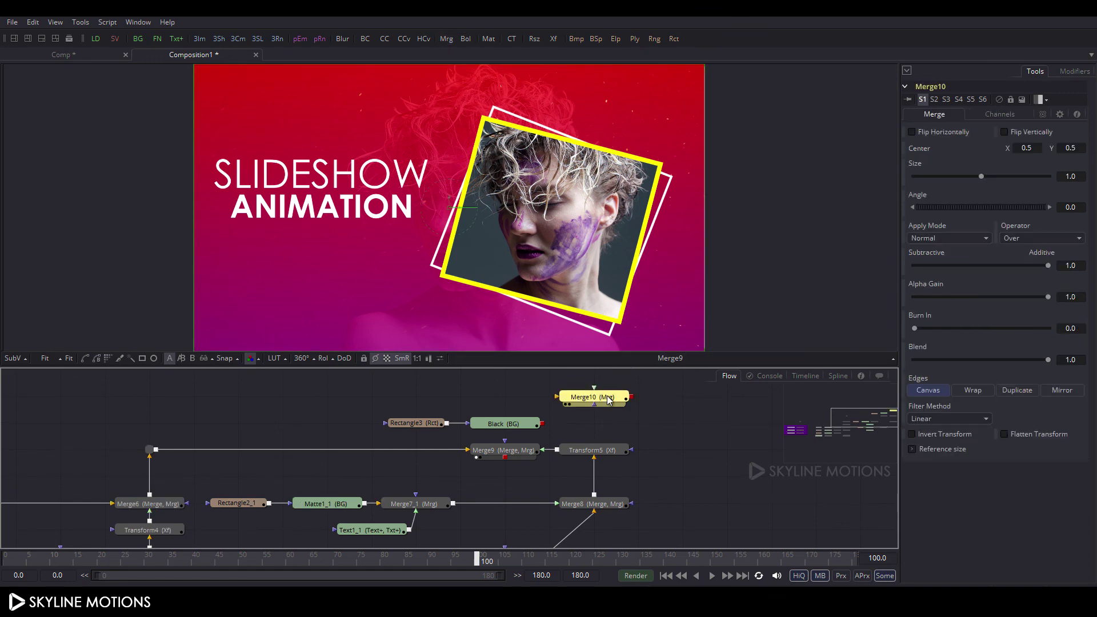
left_click_drag(611, 393, 490, 452)
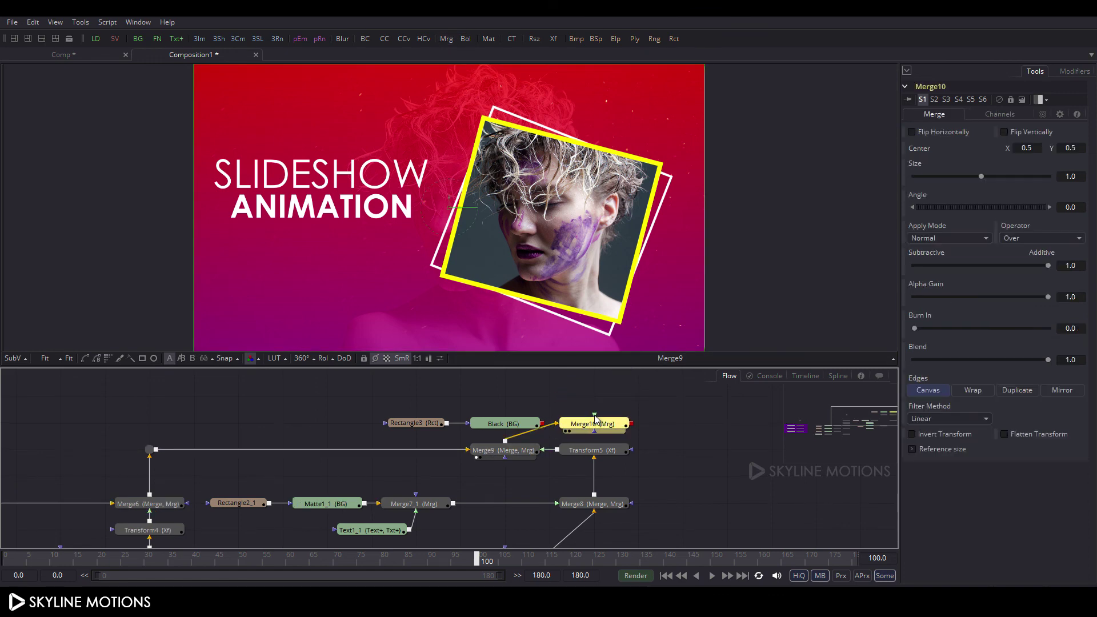
left_click_drag(594, 415, 502, 424)
left_click_drag(389, 395, 539, 422)
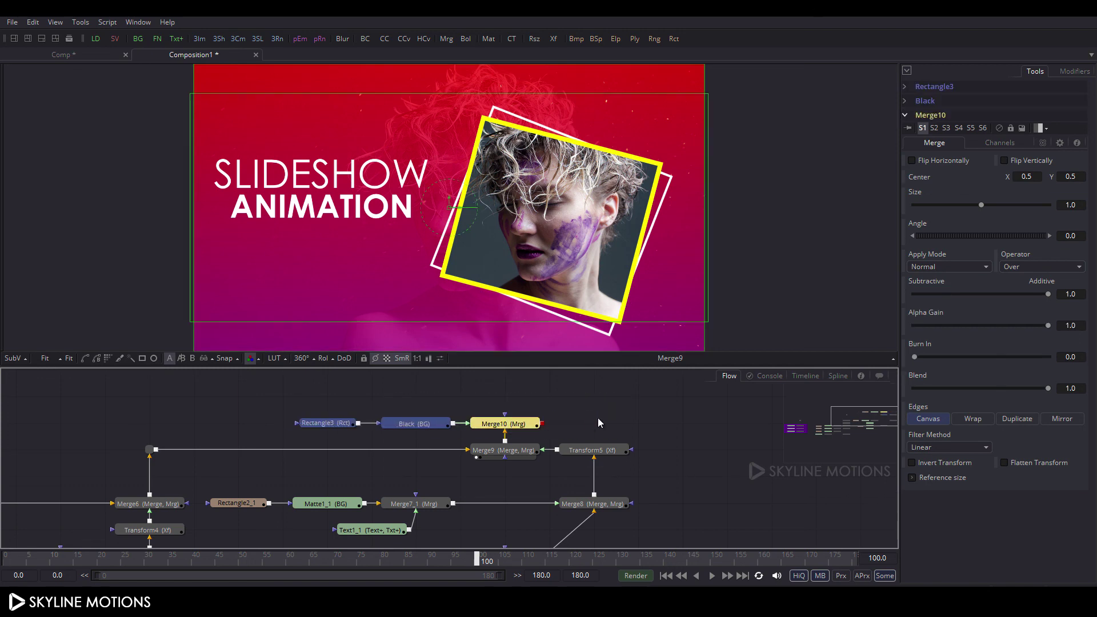
left_click(598, 420)
left_click(507, 429)
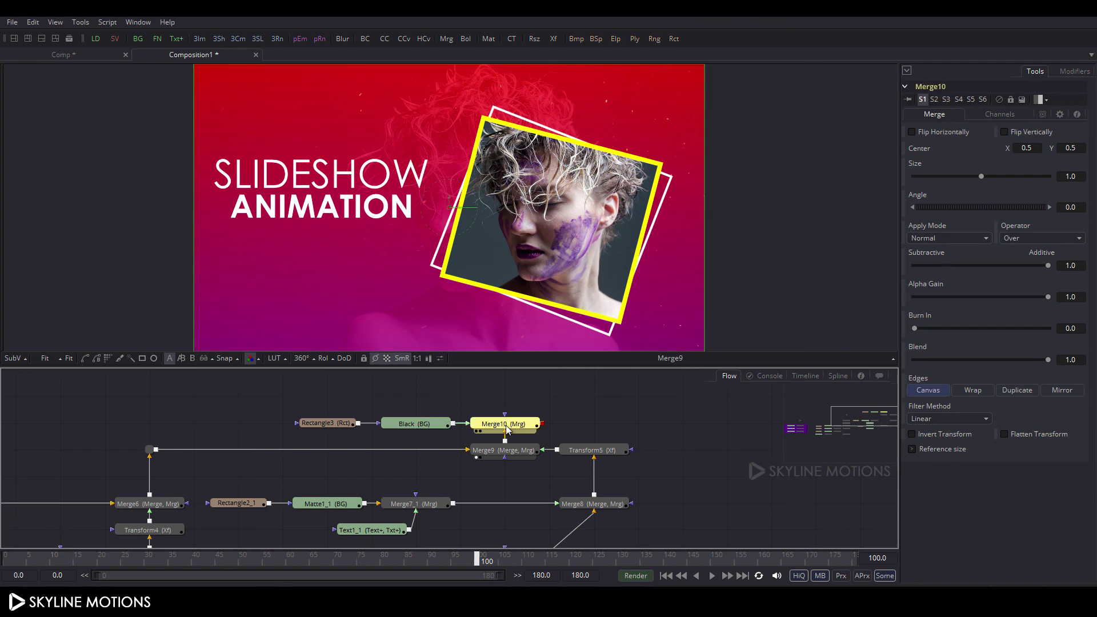
key("1")
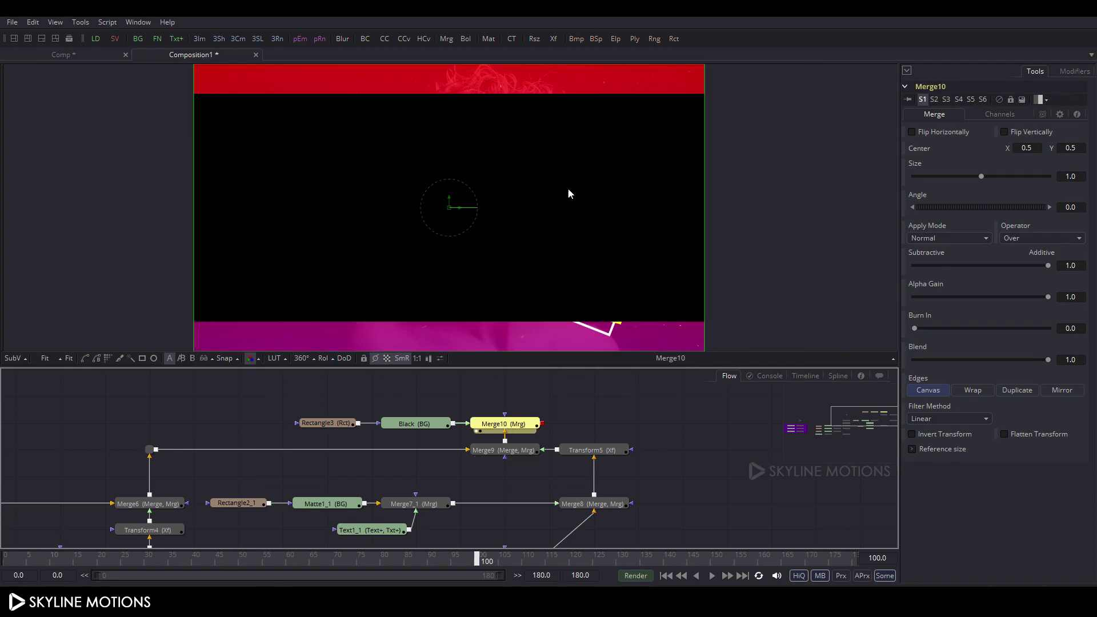
Invert the Rectangle3 mask so Black forms letterbox bars above and below the picture
left_click(323, 423)
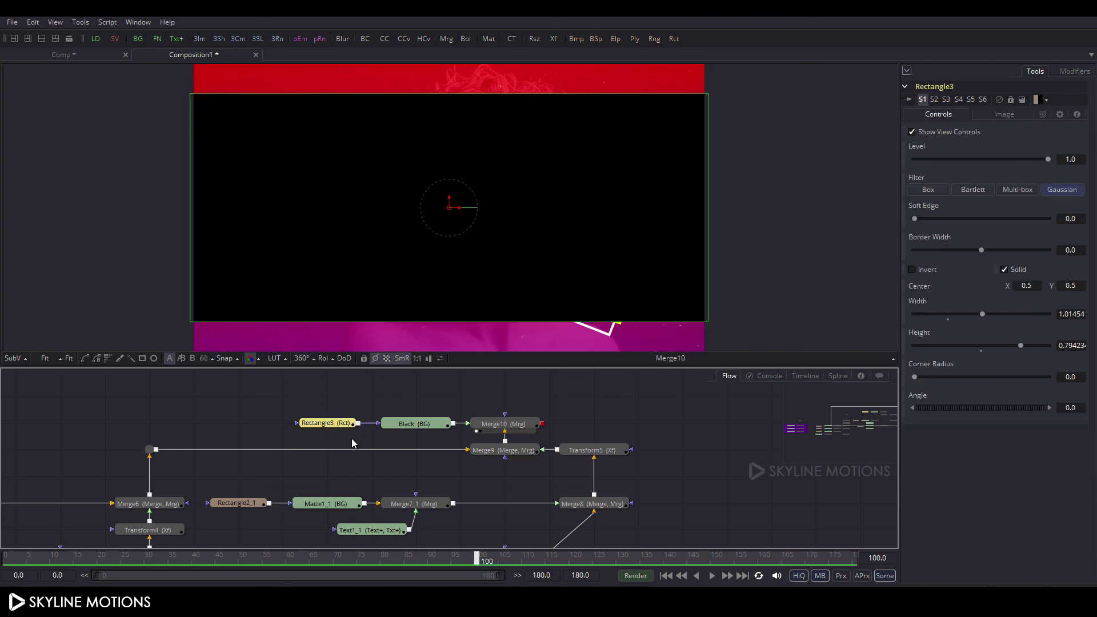
left_click(920, 272)
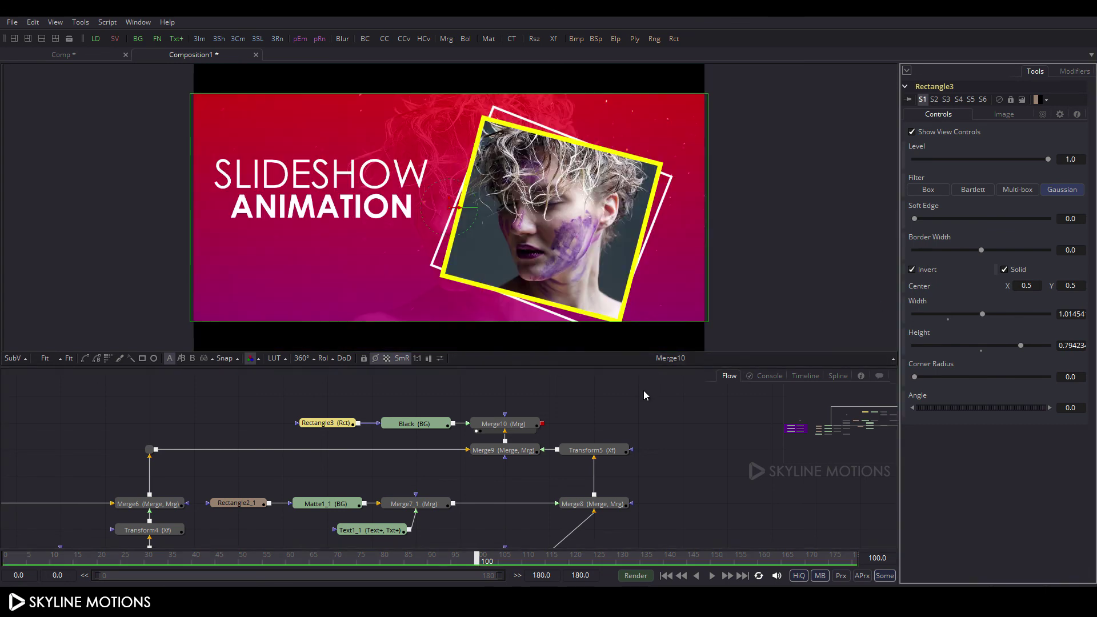
left_click(646, 421)
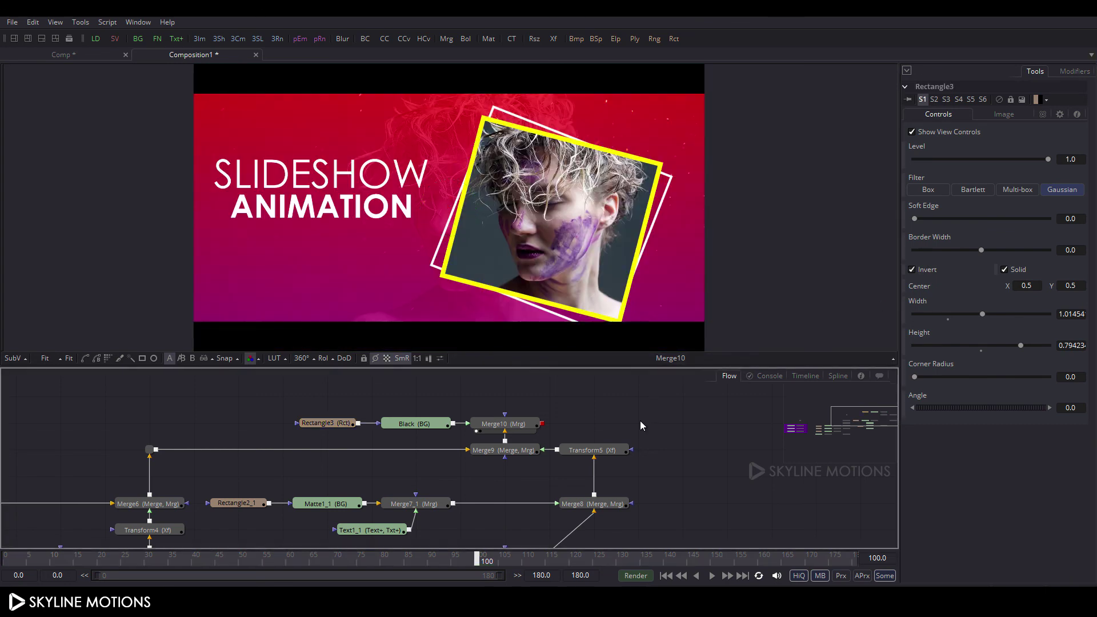
Raise the framed portrait within the letterbox by moving Transform4's center Y to about 0.542
left_click(176, 529)
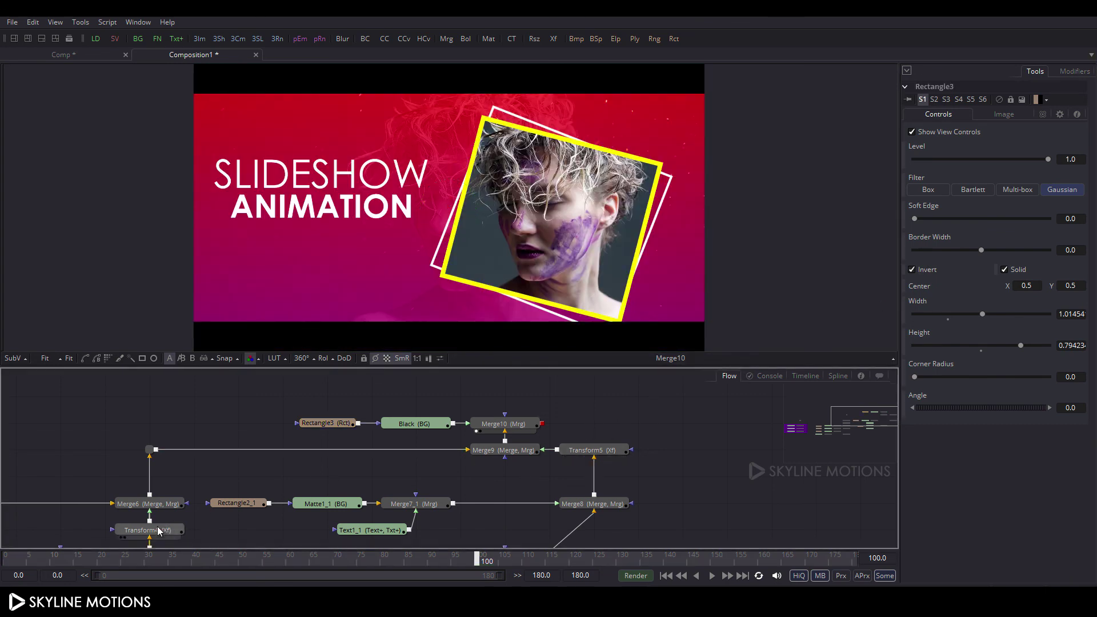
scroll(177, 529, "down", 1)
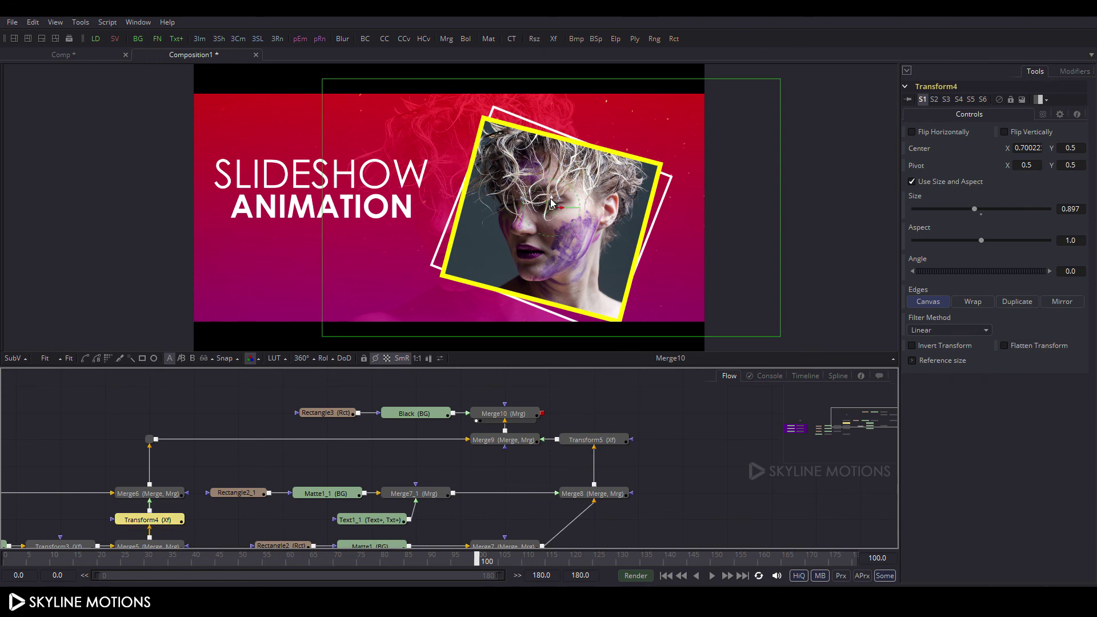
left_click_drag(552, 203, 552, 191)
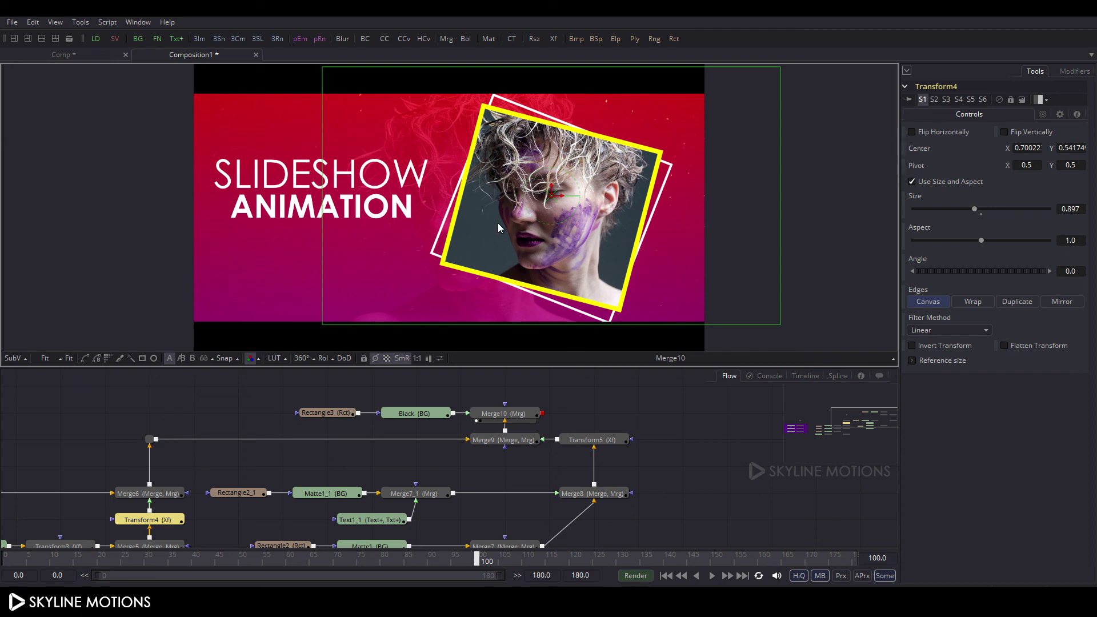
left_click(680, 491)
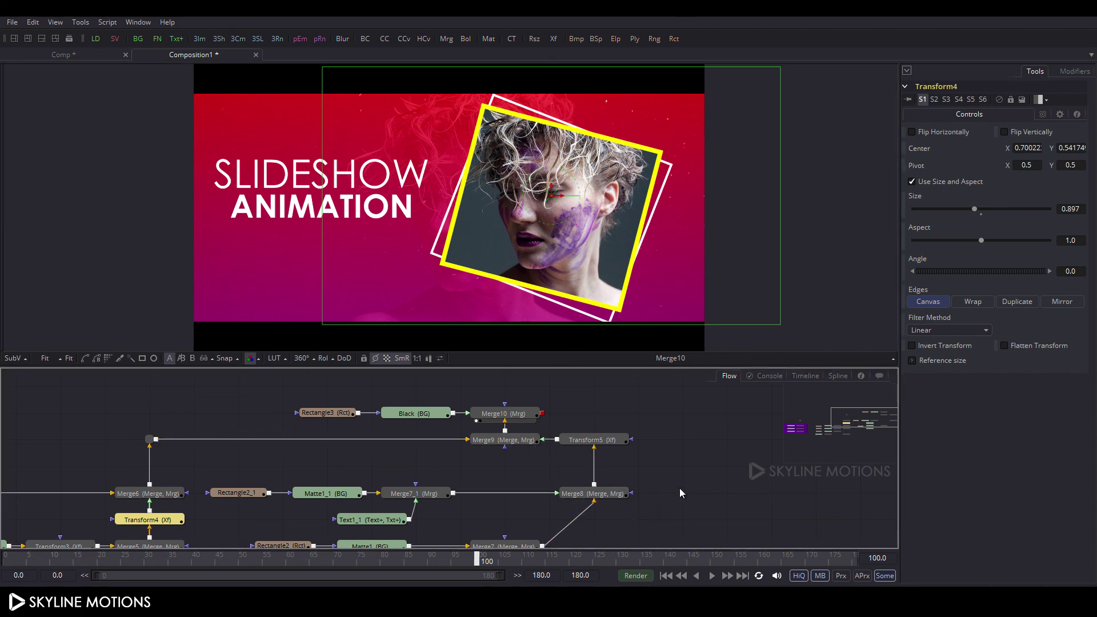
Rename the Merge10 node as Final
left_click(494, 414)
key("F2")
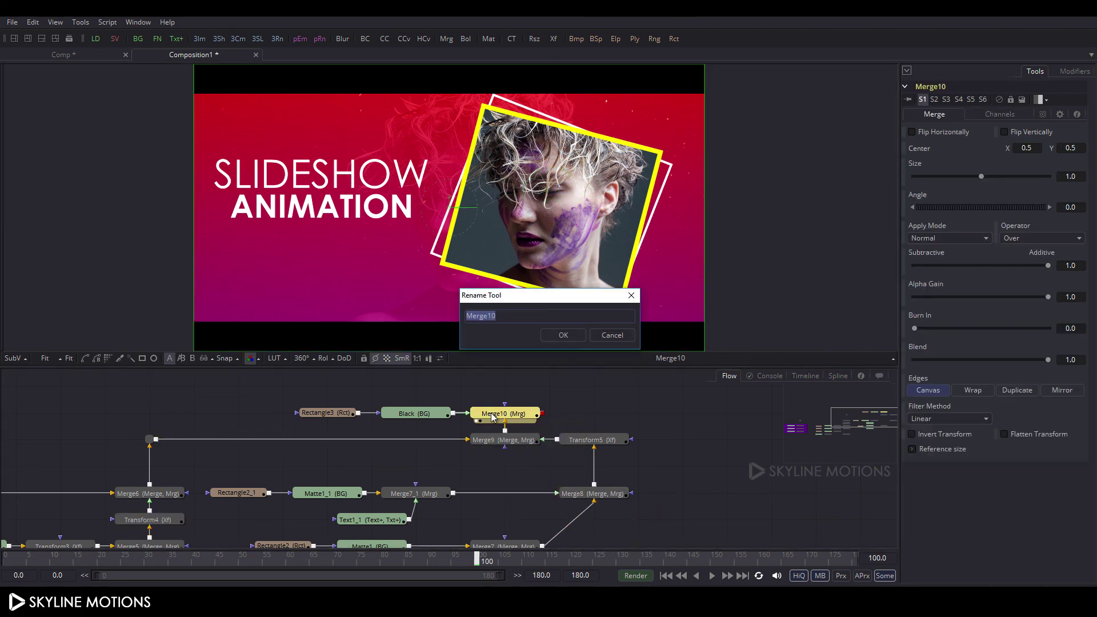
key("BackSpace")
key("Return")
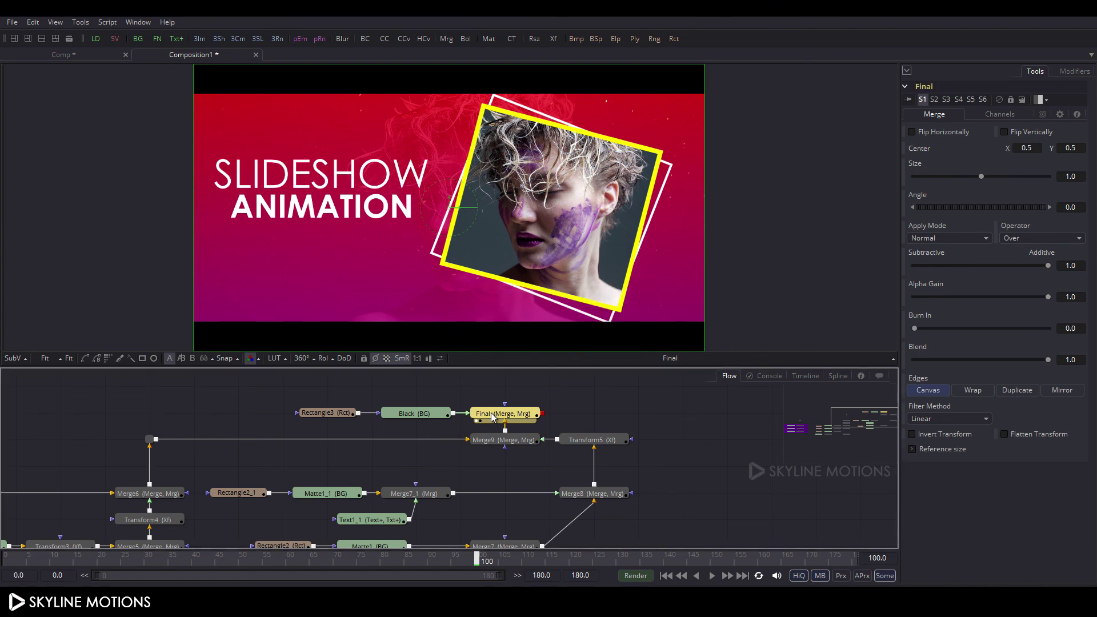
Enlarge the viewer over the node graph and play the letterboxed composition from frame 0
left_click(666, 576)
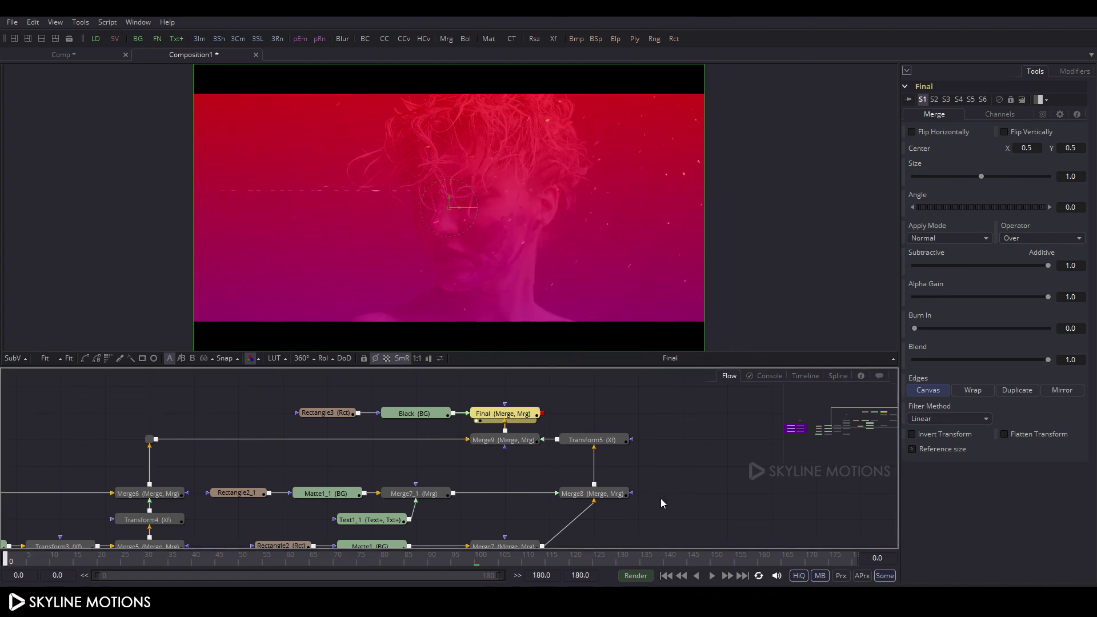
left_click_drag(591, 365, 599, 520)
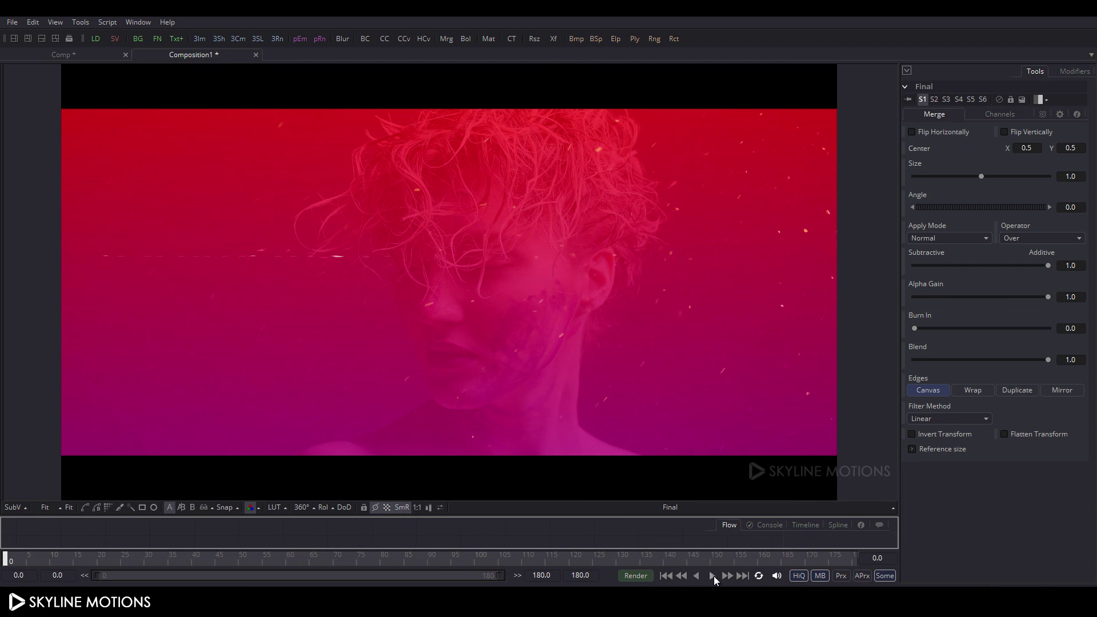
left_click(712, 576)
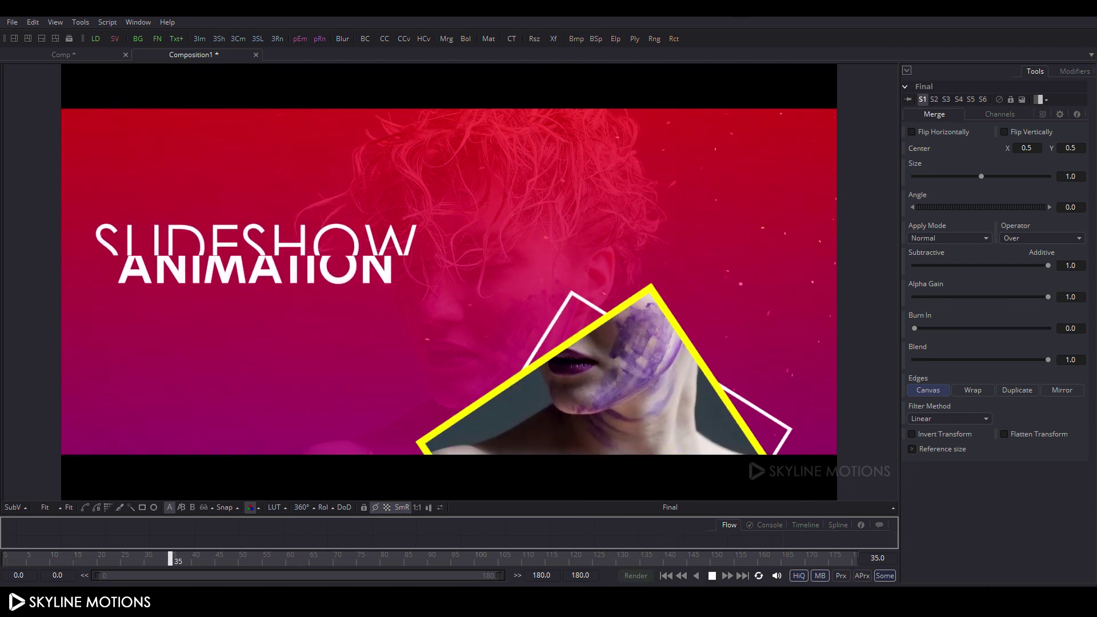